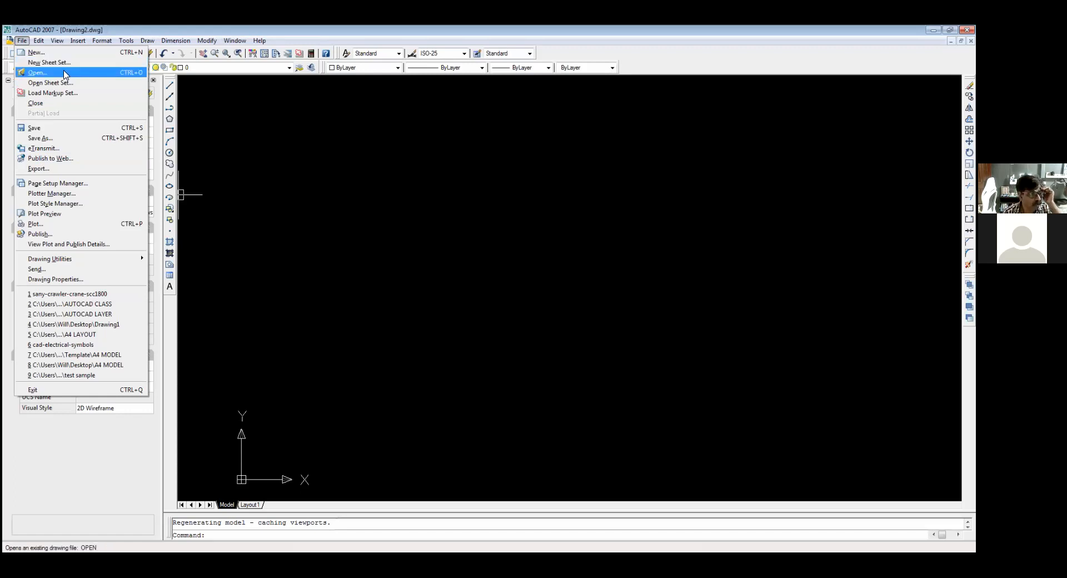
Step: Open sany-crawler-crane-scc1800.dwg from the Downloads folder
left_click(67, 75)
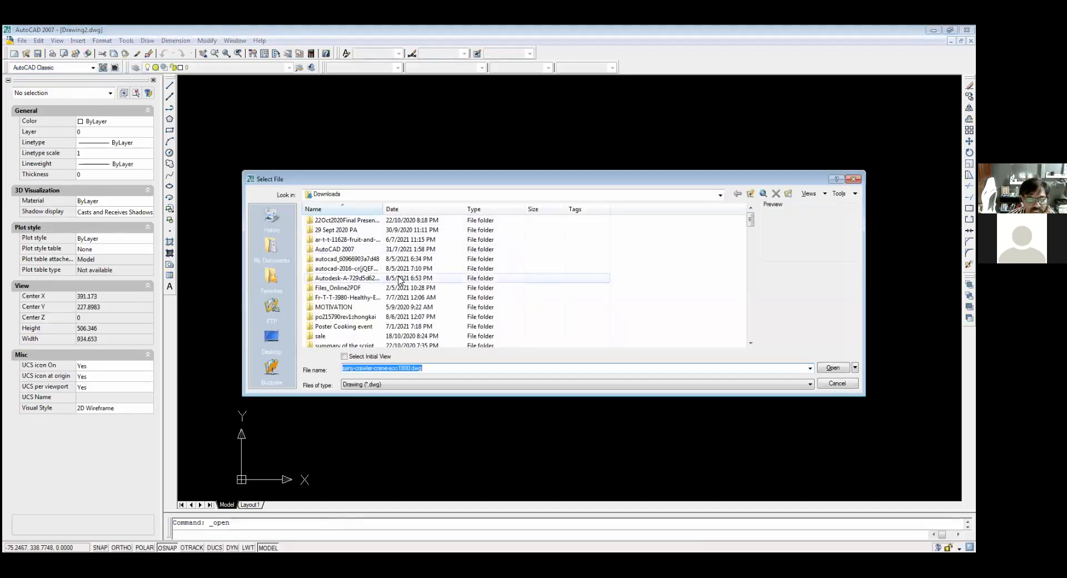
left_click_drag(750, 224, 740, 284)
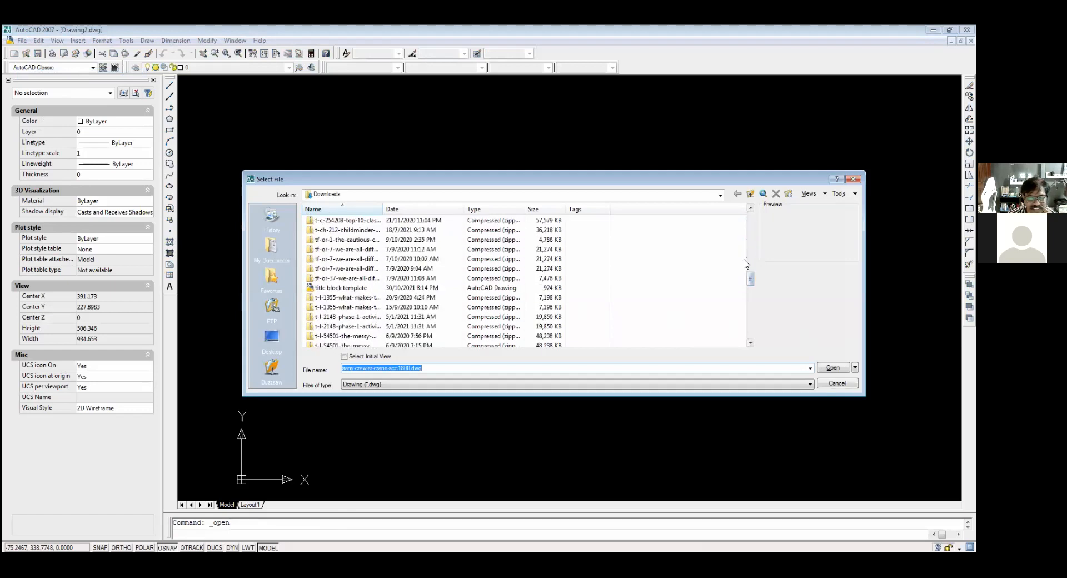
left_click(750, 208)
left_click(750, 210)
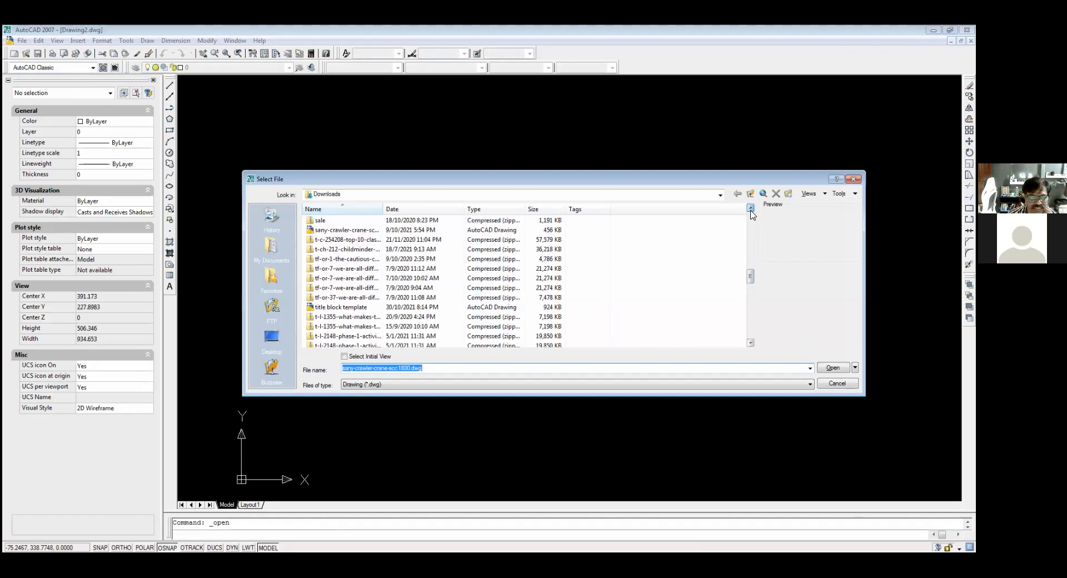
left_click(346, 260)
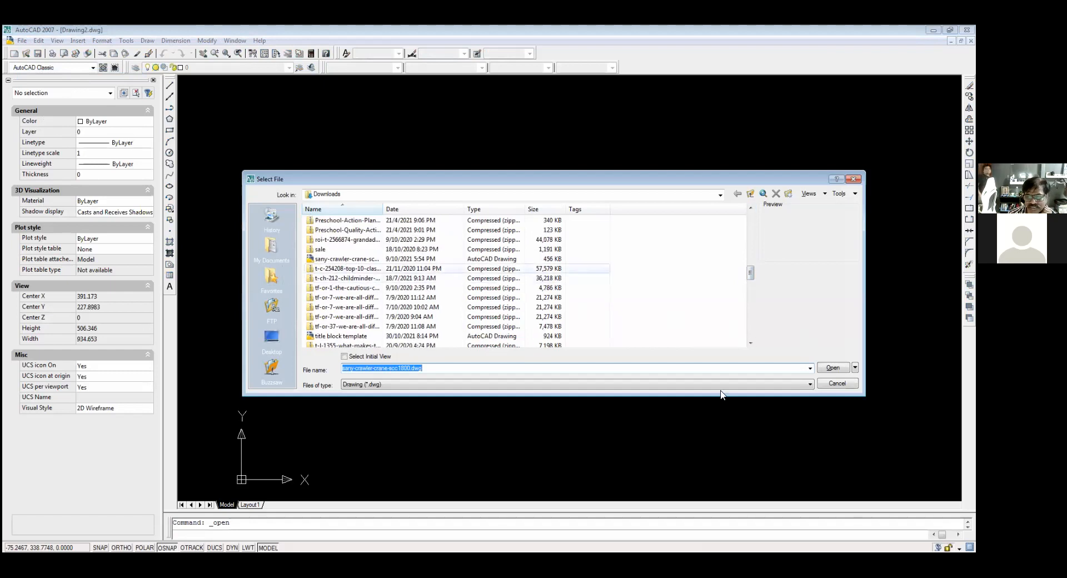
left_click(832, 367)
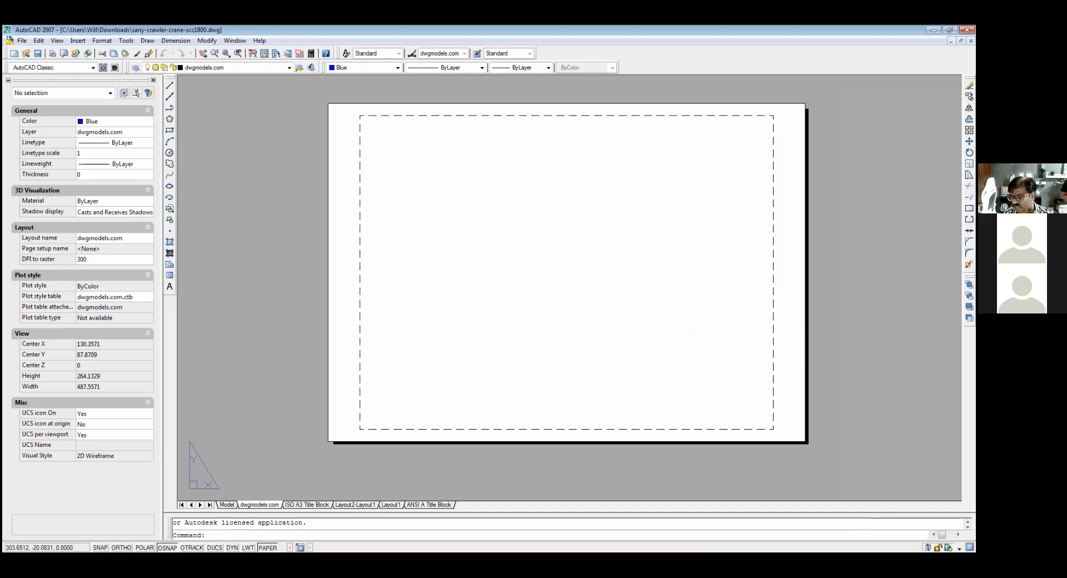
Step: Drag a selection window across the dwgmodels.com sheet, confirming it contains no objects
left_click(824, 475)
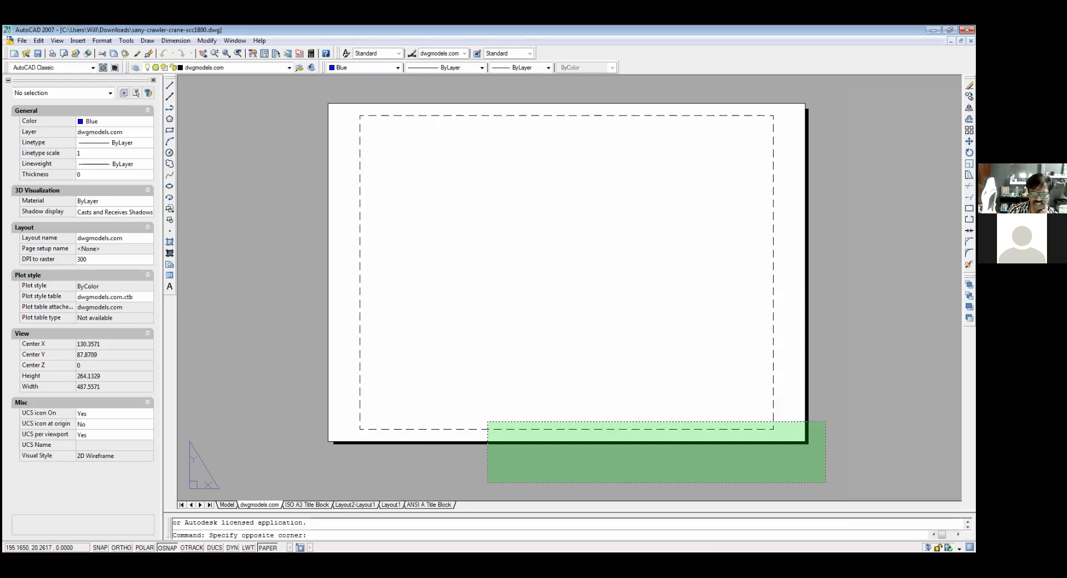
left_click(456, 453)
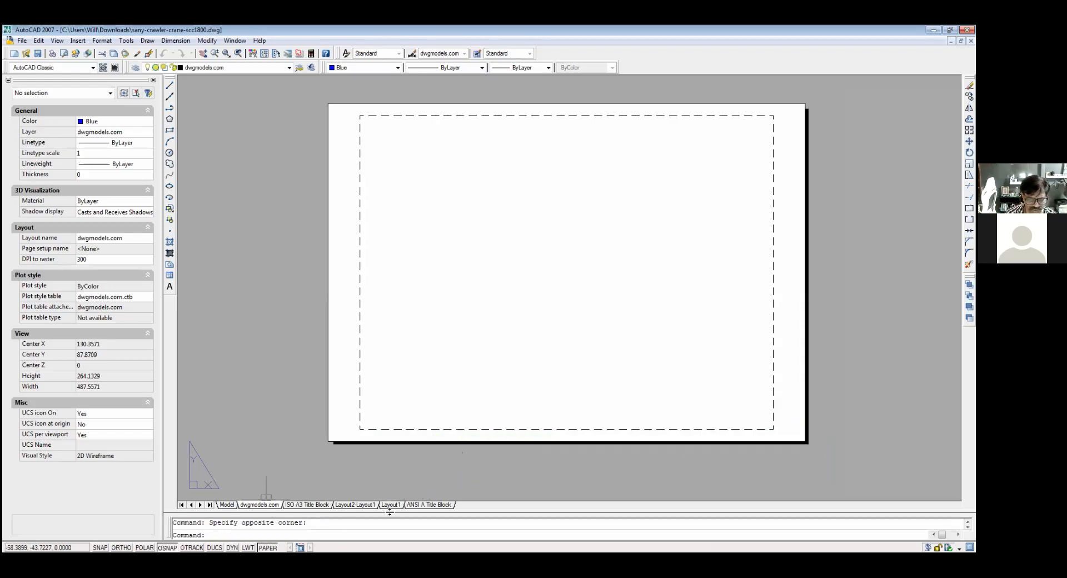
Step: Check model space, then delete the dwgmodels.com layout
left_click(232, 506)
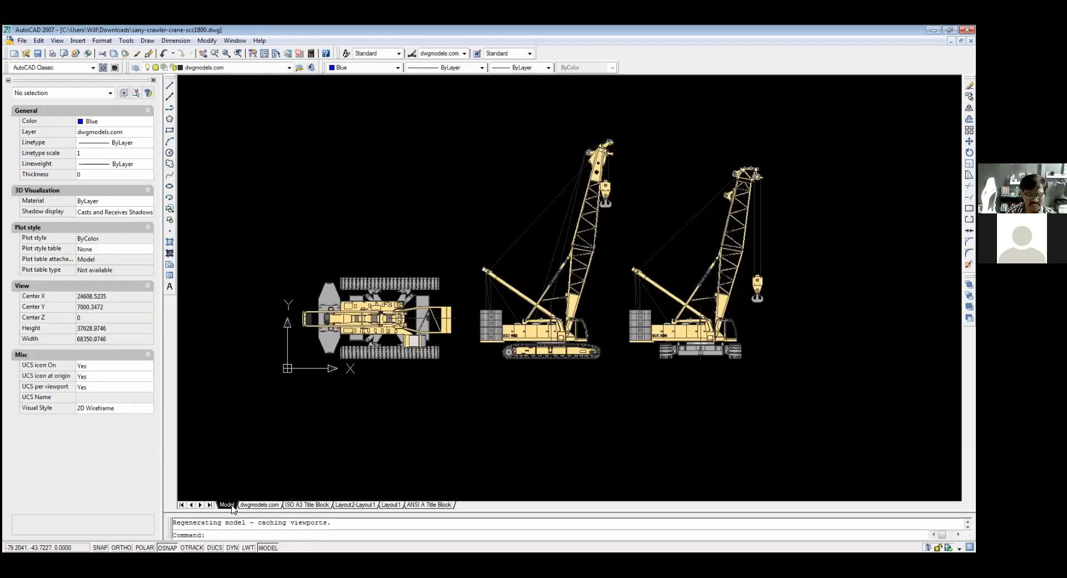
left_click(272, 506)
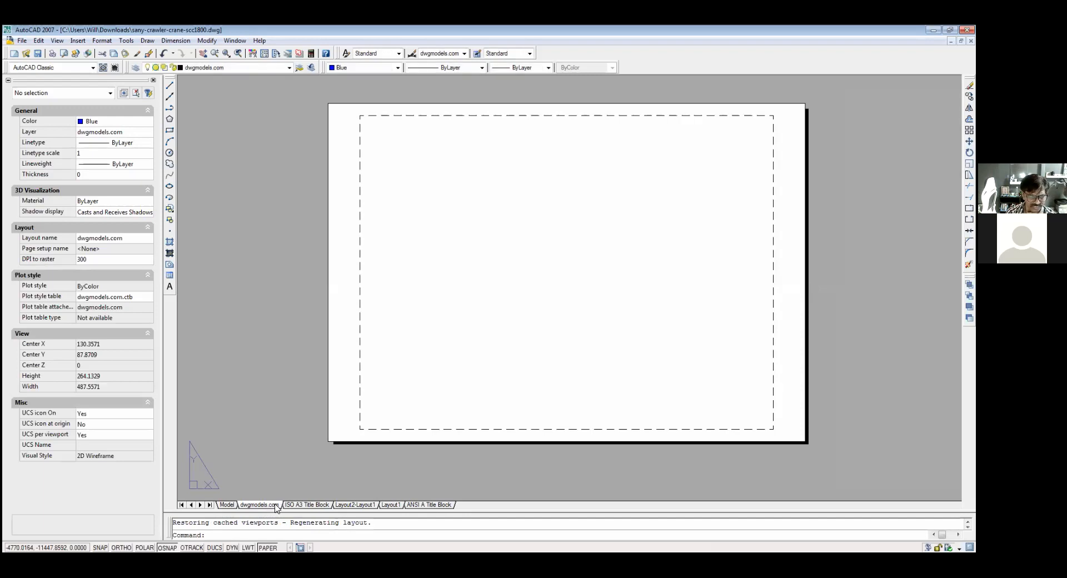
right_click(276, 507)
left_click(320, 401)
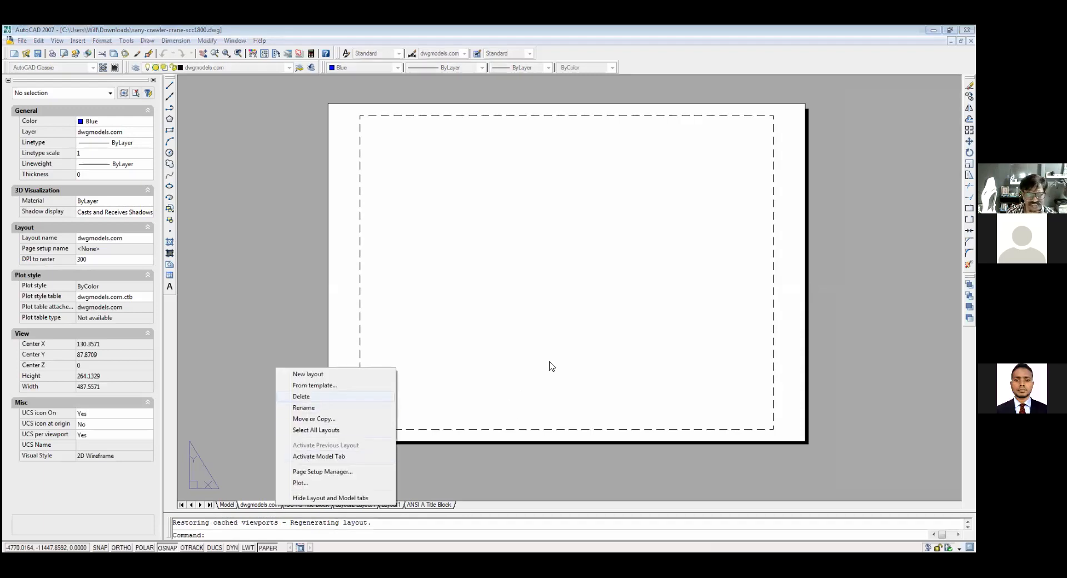
left_click(508, 330)
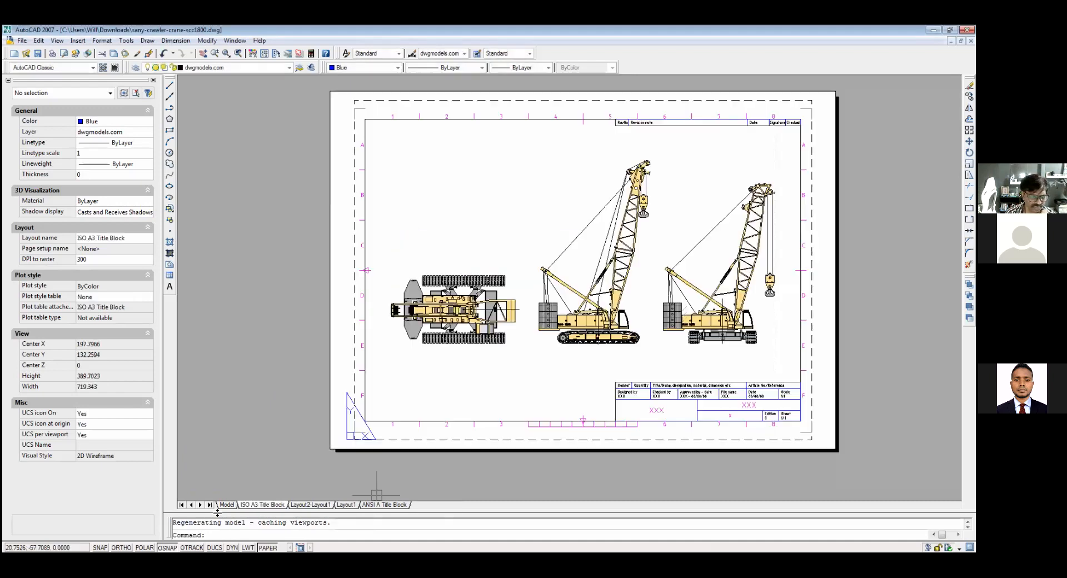
Step: Delete the ISO A3 Title Block and Layout2-Layout1 layouts
right_click(258, 507)
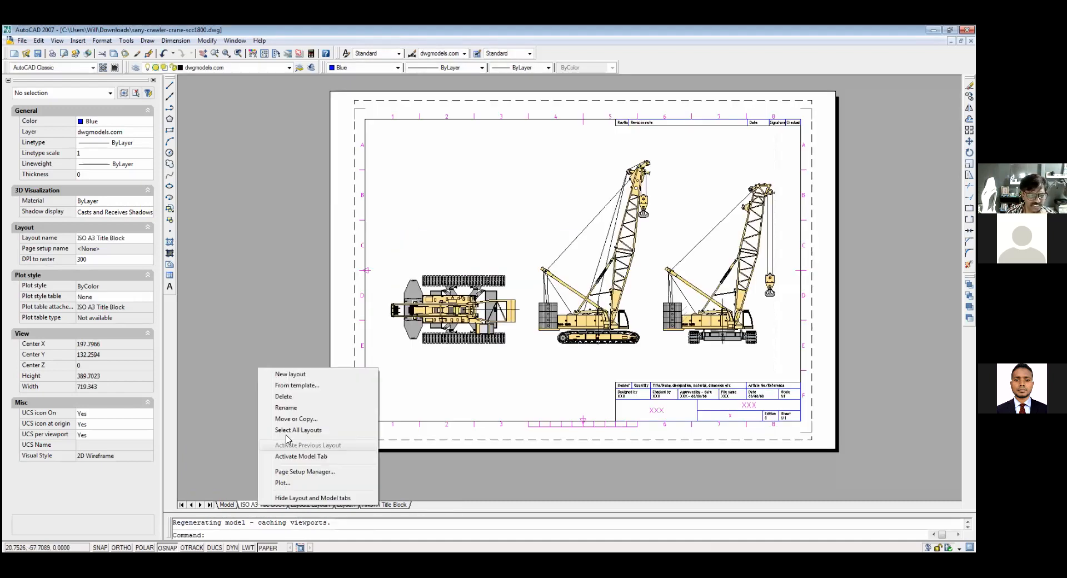
left_click(300, 399)
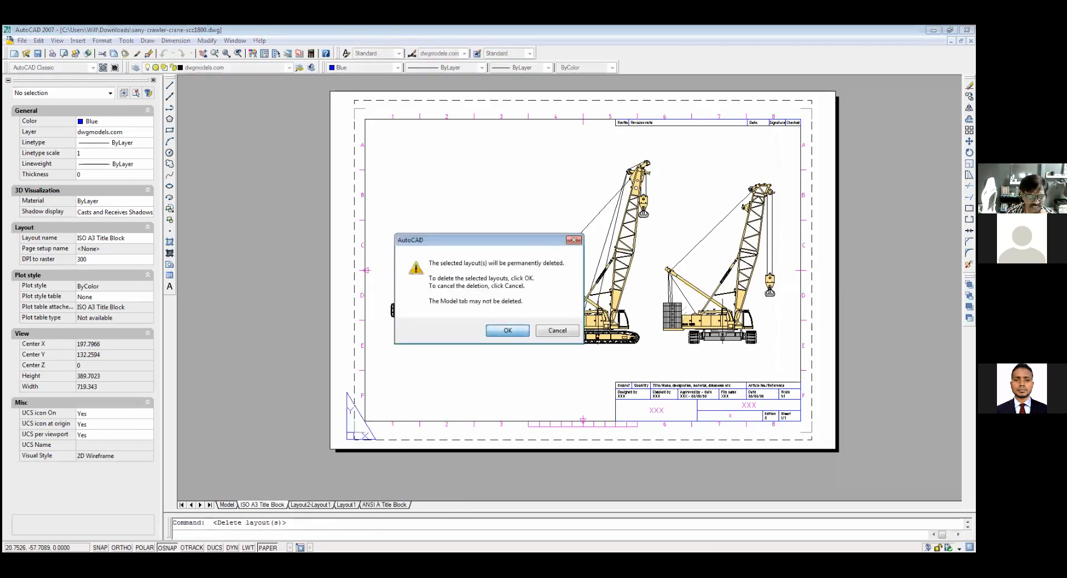
left_click(507, 330)
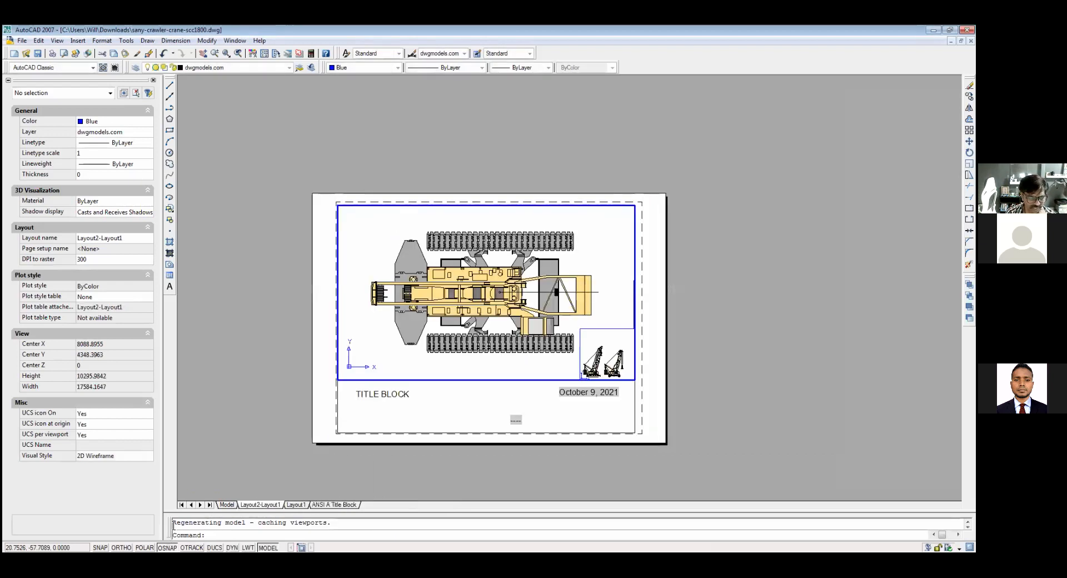
right_click(265, 504)
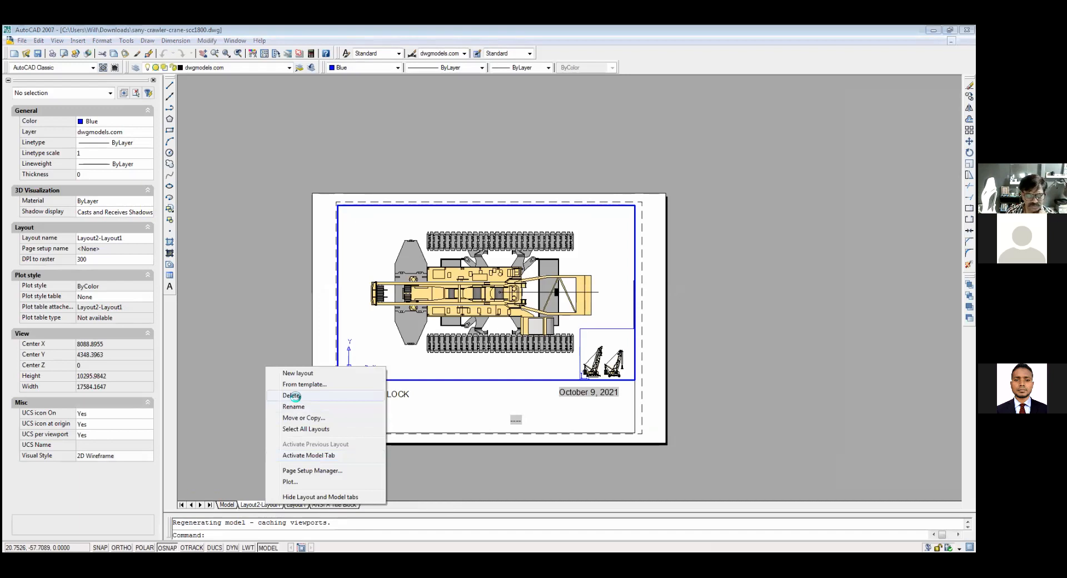
left_click(292, 395)
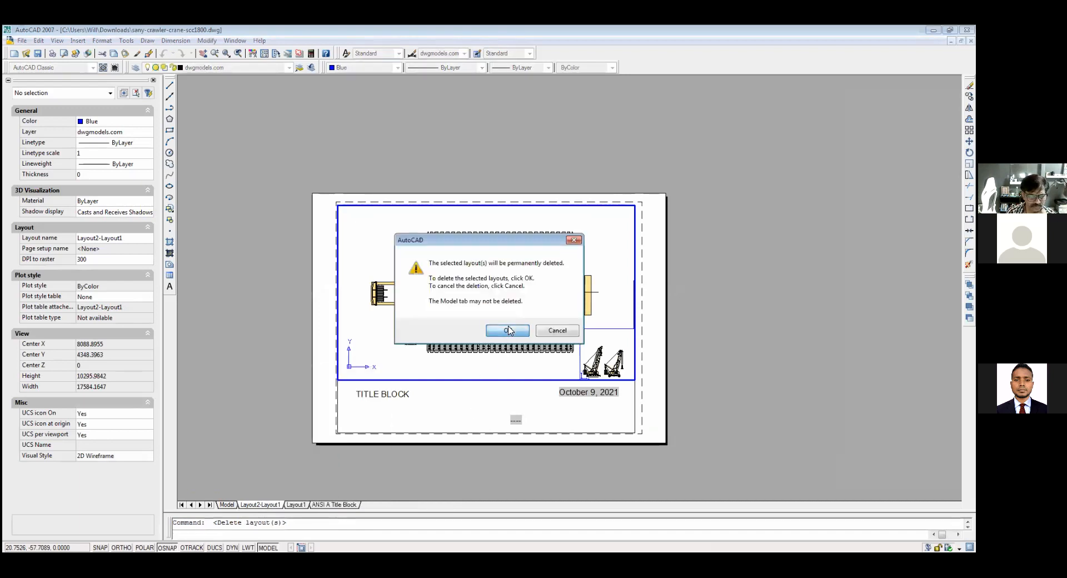
left_click(507, 330)
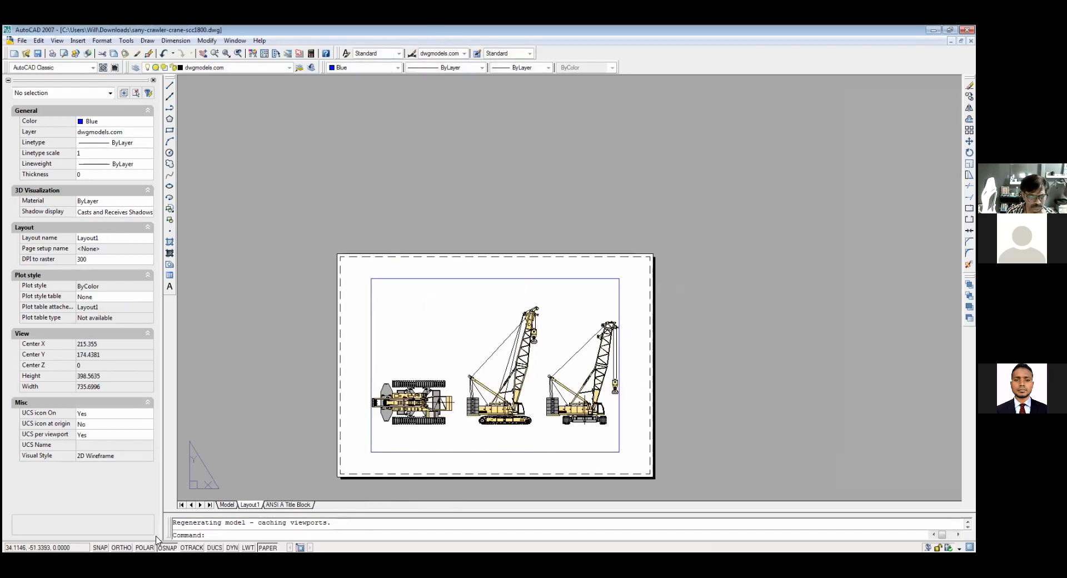
Step: Delete the Layout1 and ANSI A Title Block layouts and return to Model
right_click(252, 505)
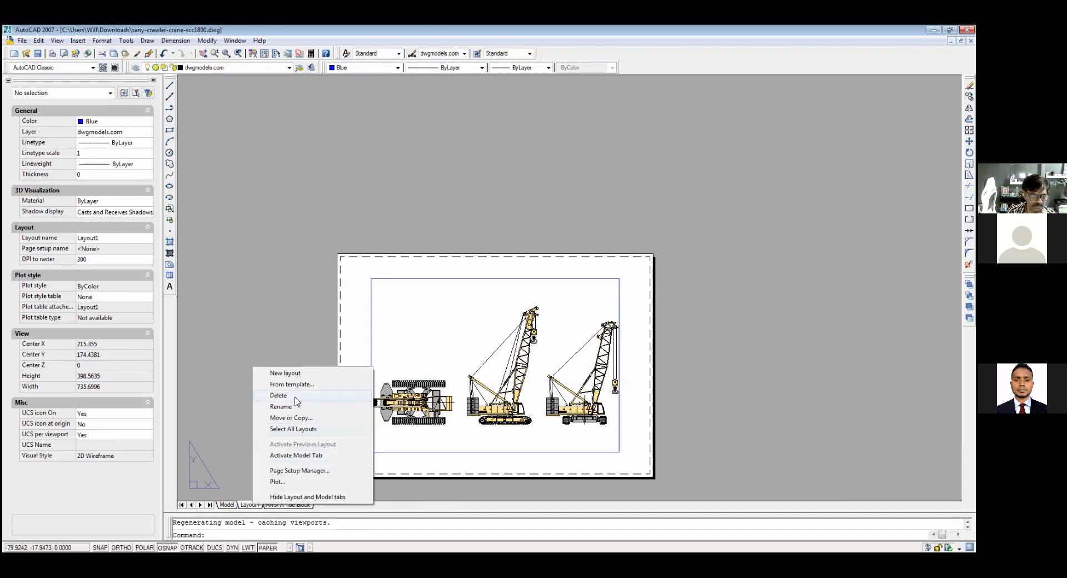
left_click(294, 396)
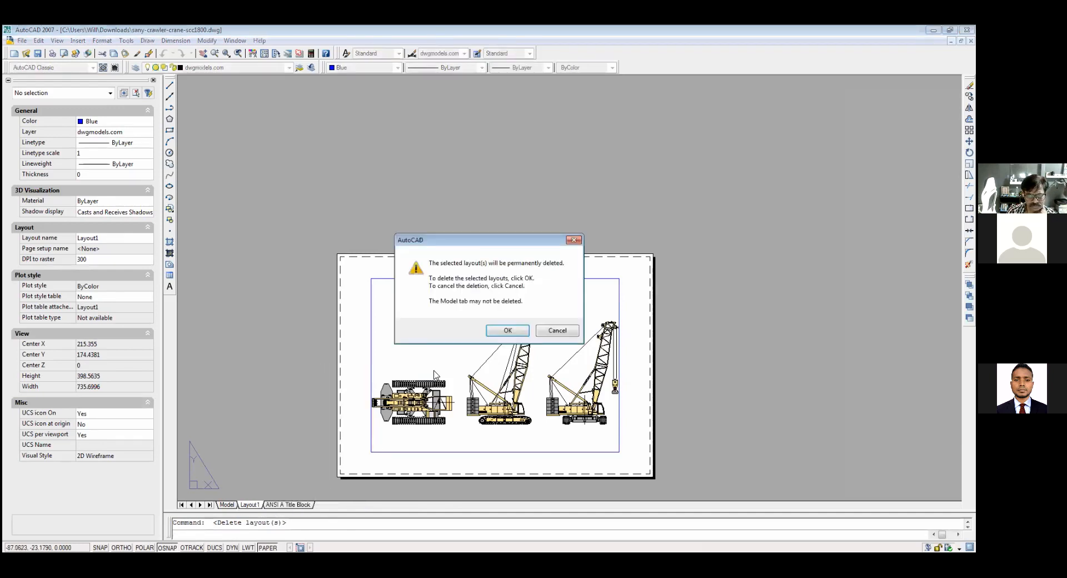
left_click(505, 331)
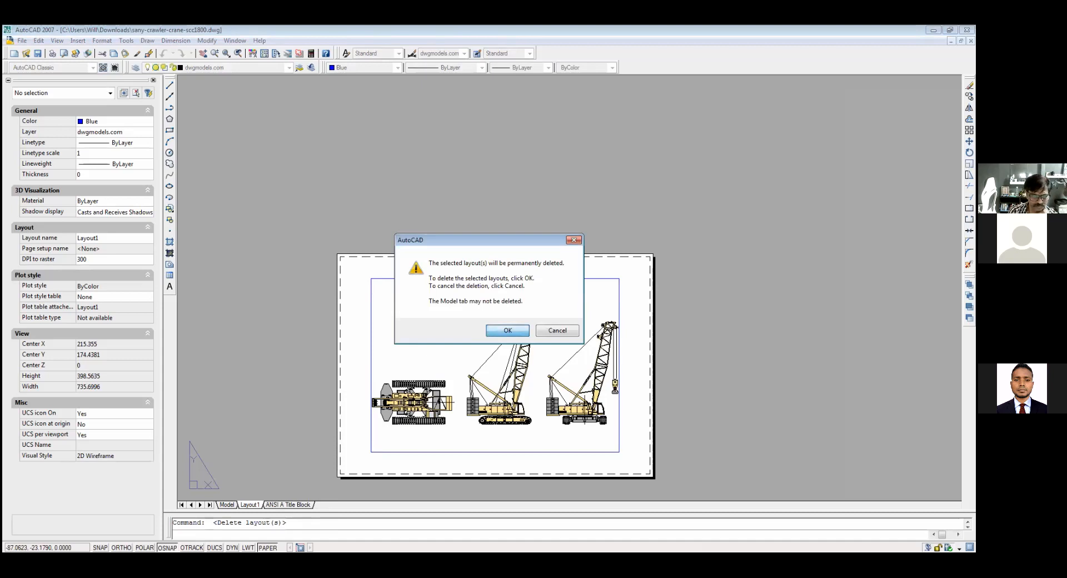
right_click(275, 499)
left_click(273, 503)
right_click(274, 505)
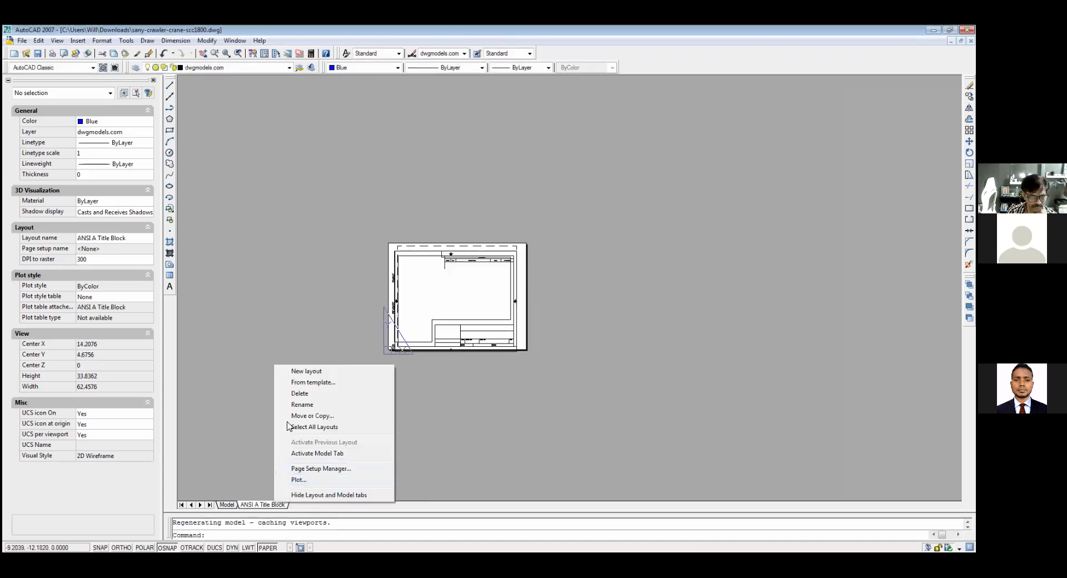
left_click(300, 394)
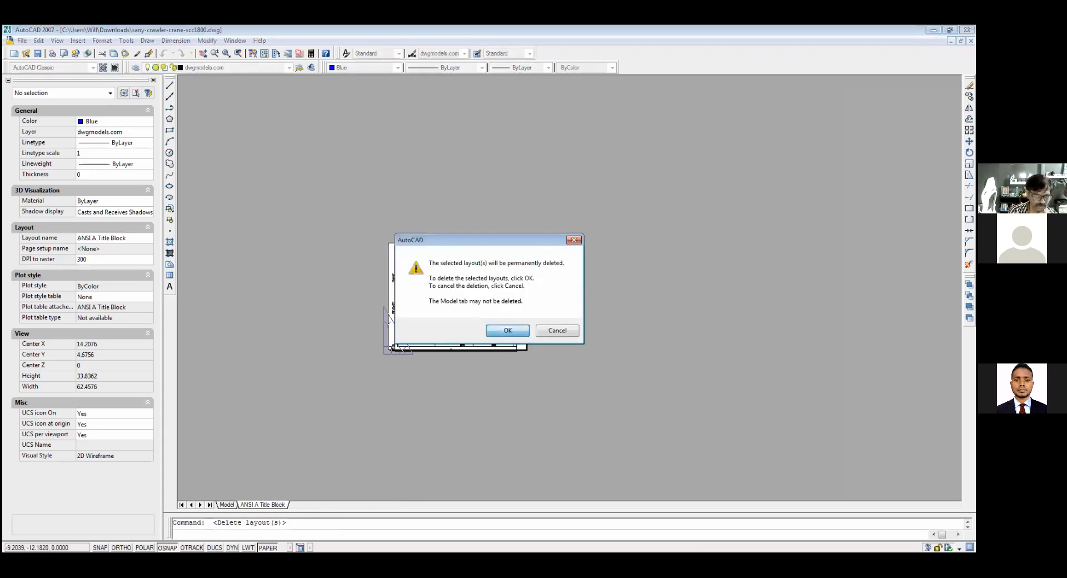
left_click(507, 331)
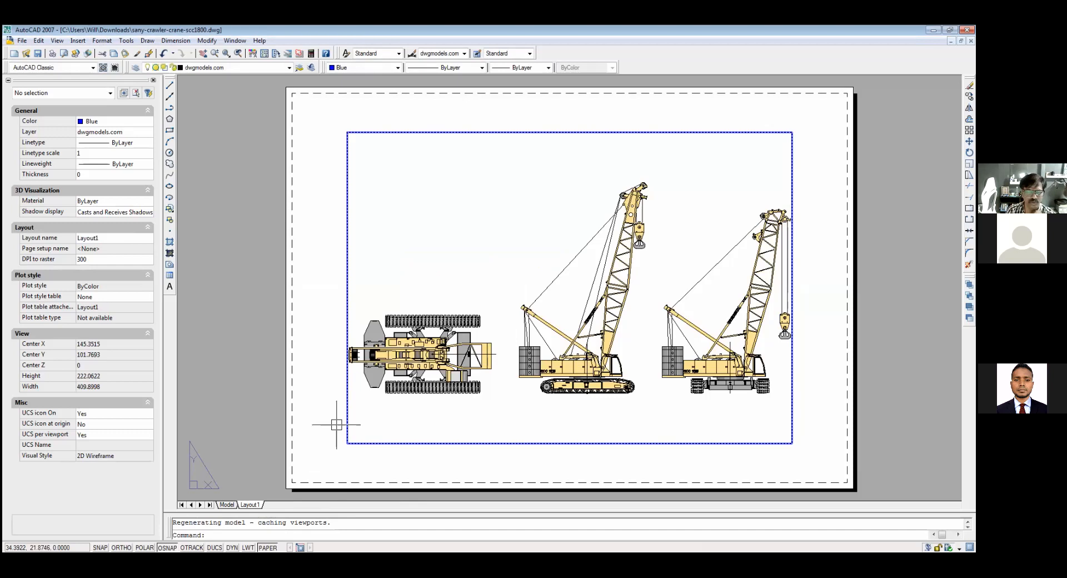
left_click(227, 505)
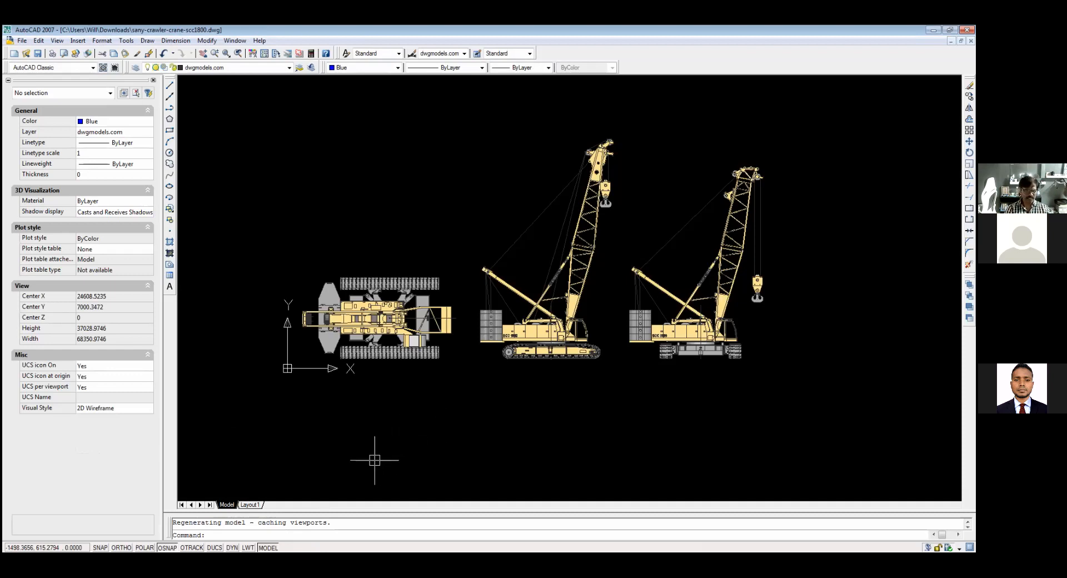
Step: Compare the new blank Layout1 sheet with the three crane views in model space
left_click(259, 505)
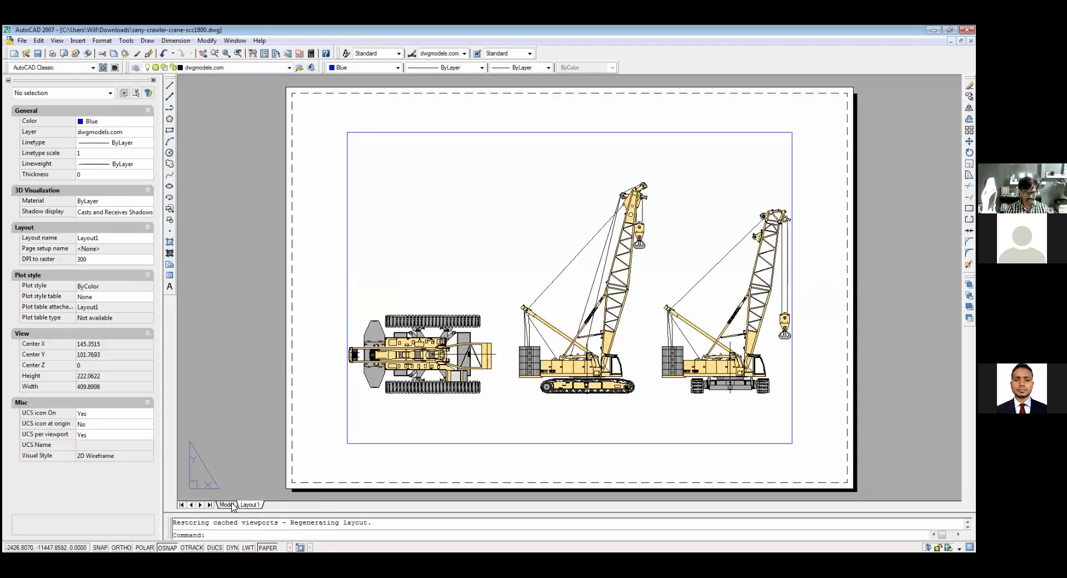
left_click(227, 505)
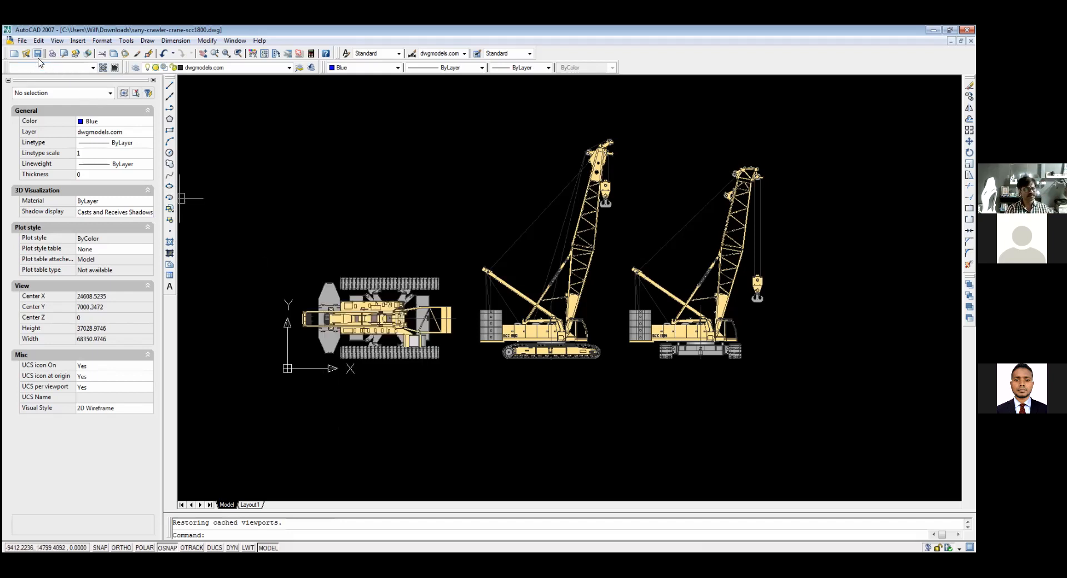
left_click(23, 41)
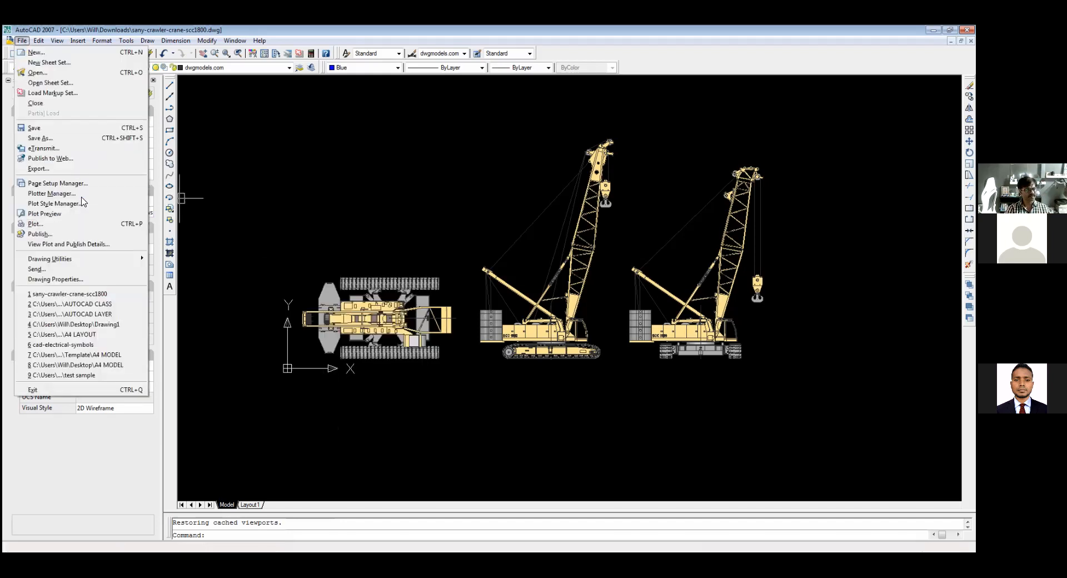
Step: Choose DWG To PDF.pc3 as the plotter for the model plot
left_click(91, 227)
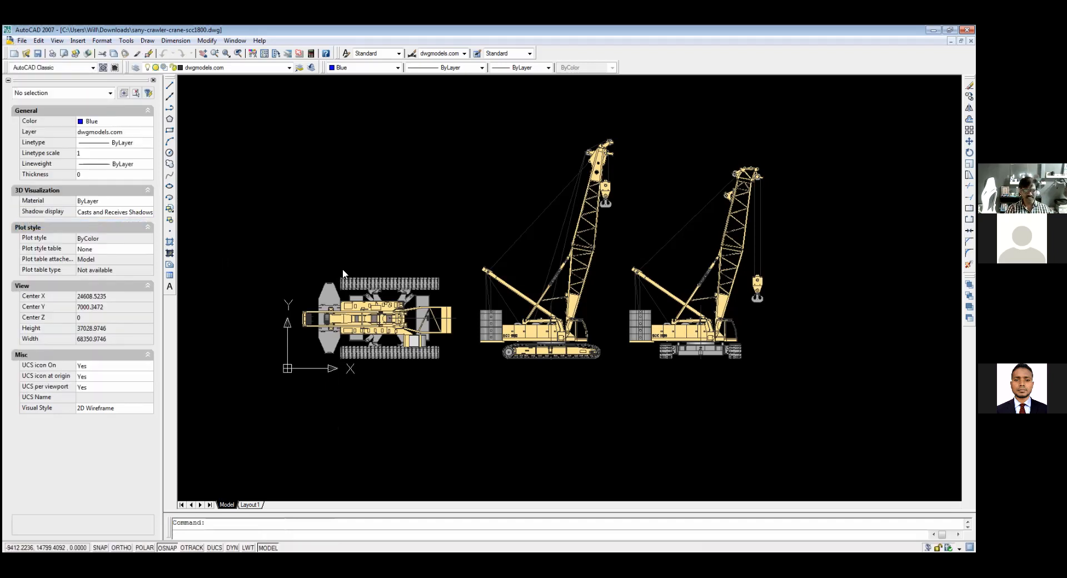
left_click(409, 223)
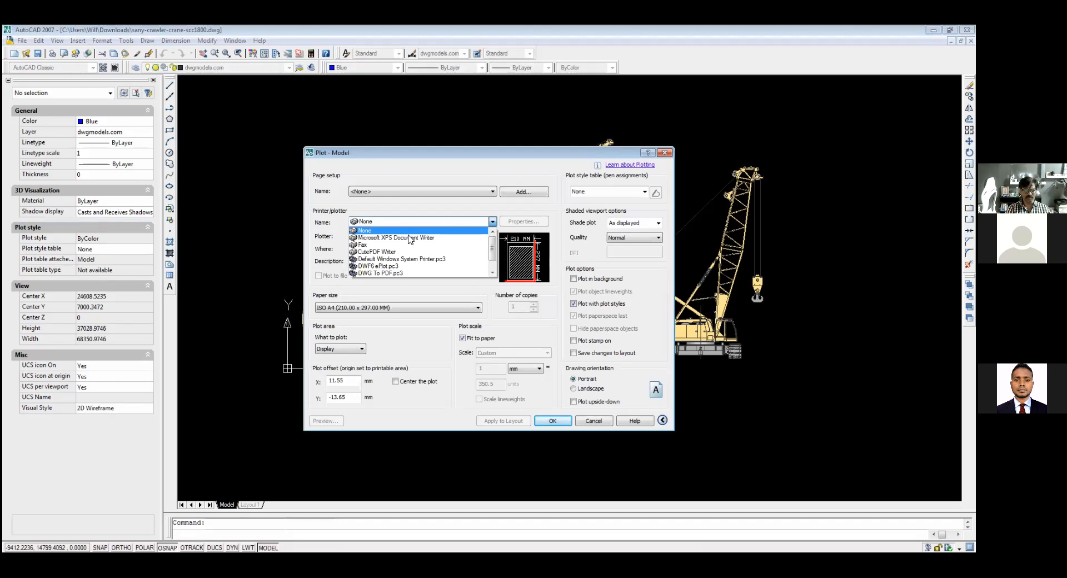
left_click(400, 274)
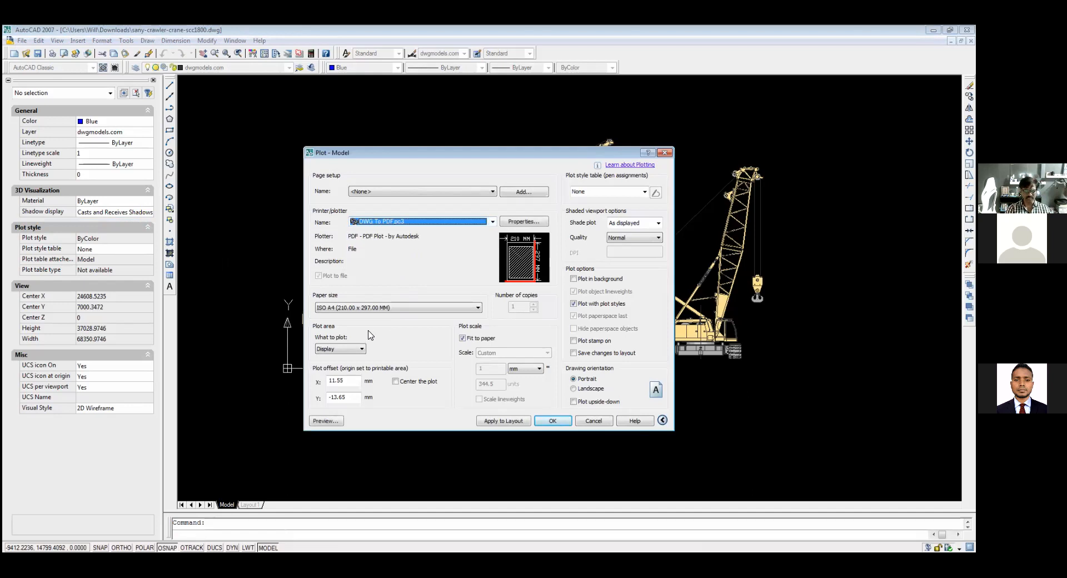
Step: Set ISO A3 (420 x 297 mm) paper and a Window plot area
left_click(412, 309)
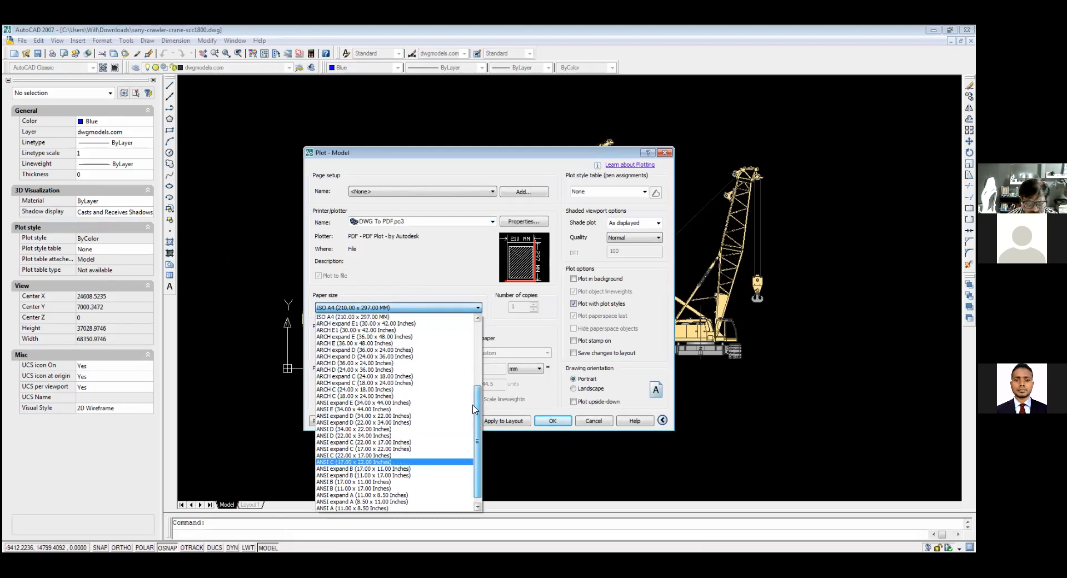
scroll(458, 339, "up", 6)
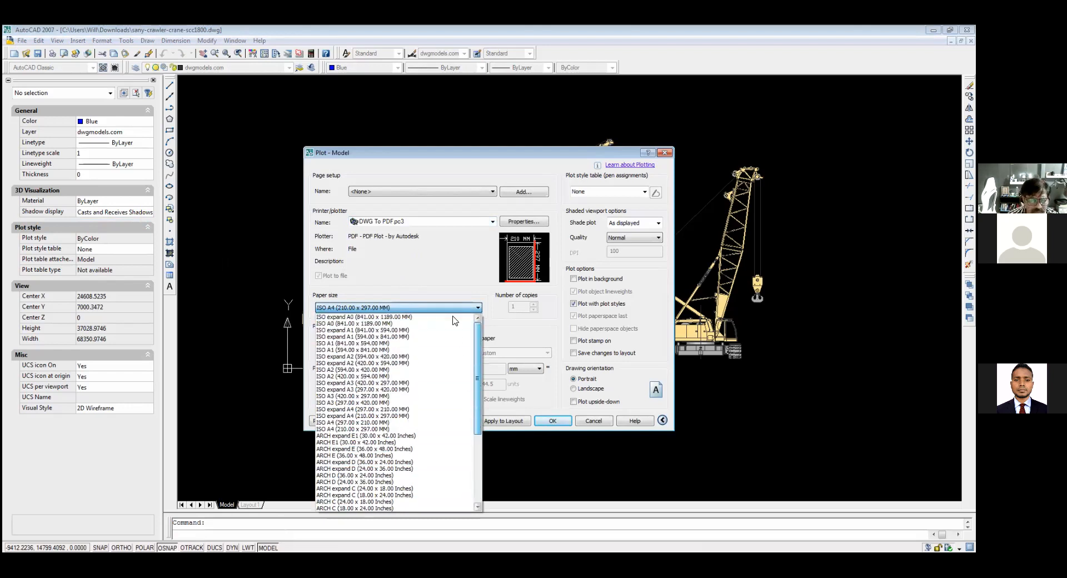
left_click(409, 396)
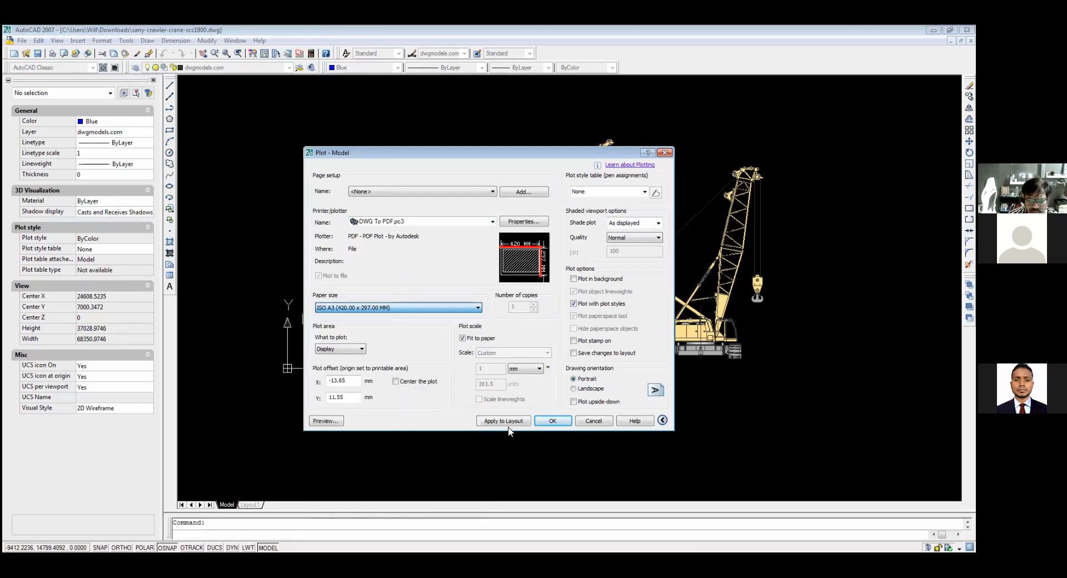
left_click(351, 350)
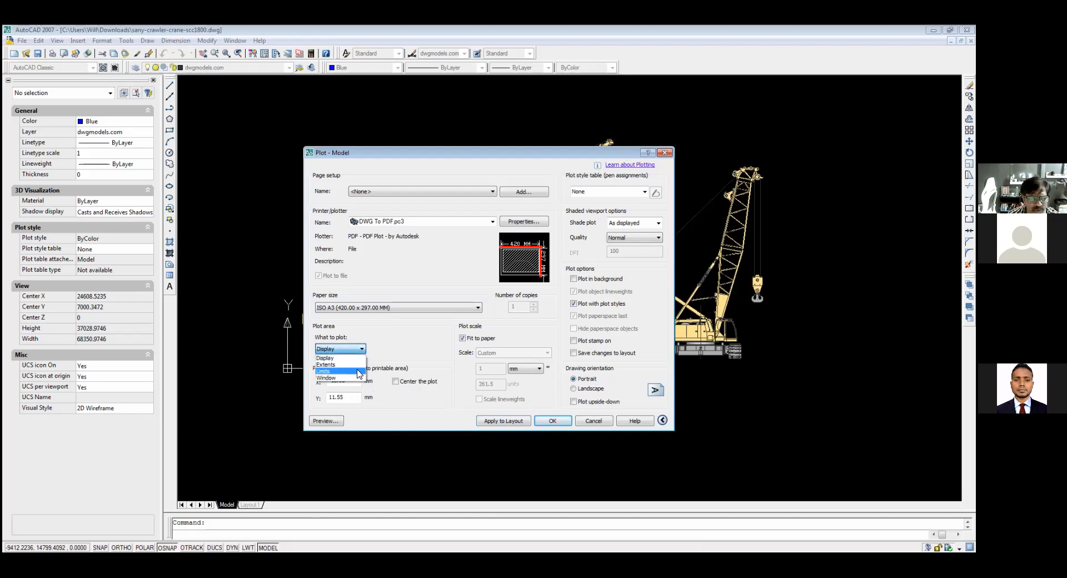
left_click(328, 378)
Step: Window the crane's plan view, set Landscape orientation, and centre the plot
left_click(296, 270)
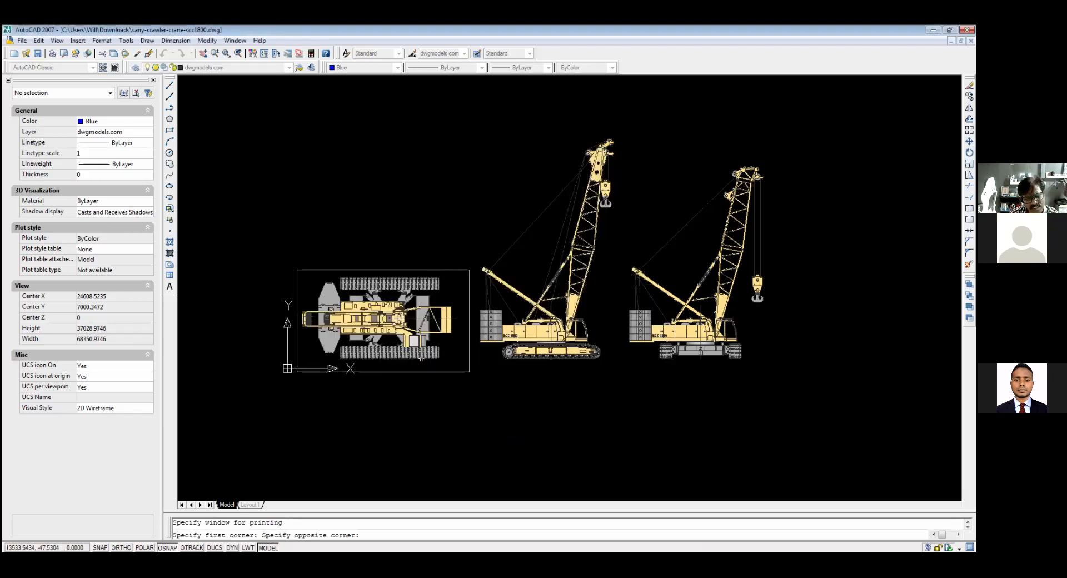
left_click(470, 372)
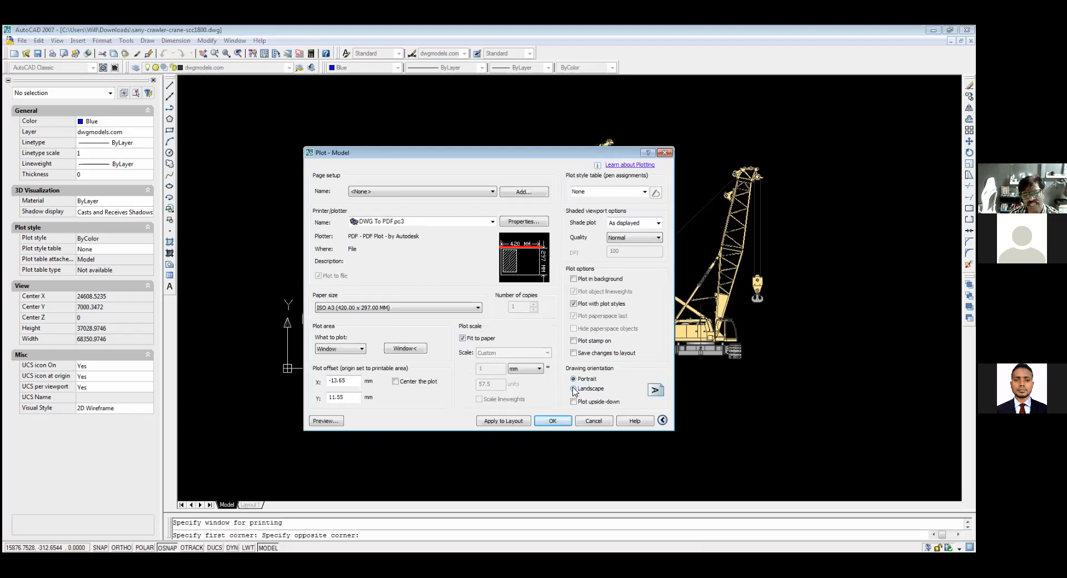
mouse_move(511, 252)
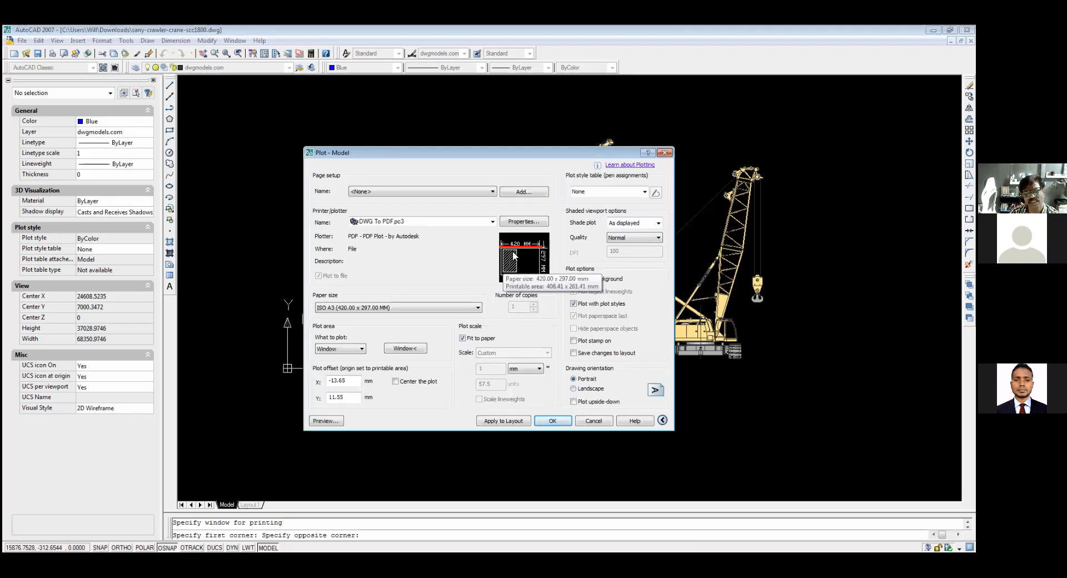
left_click(573, 389)
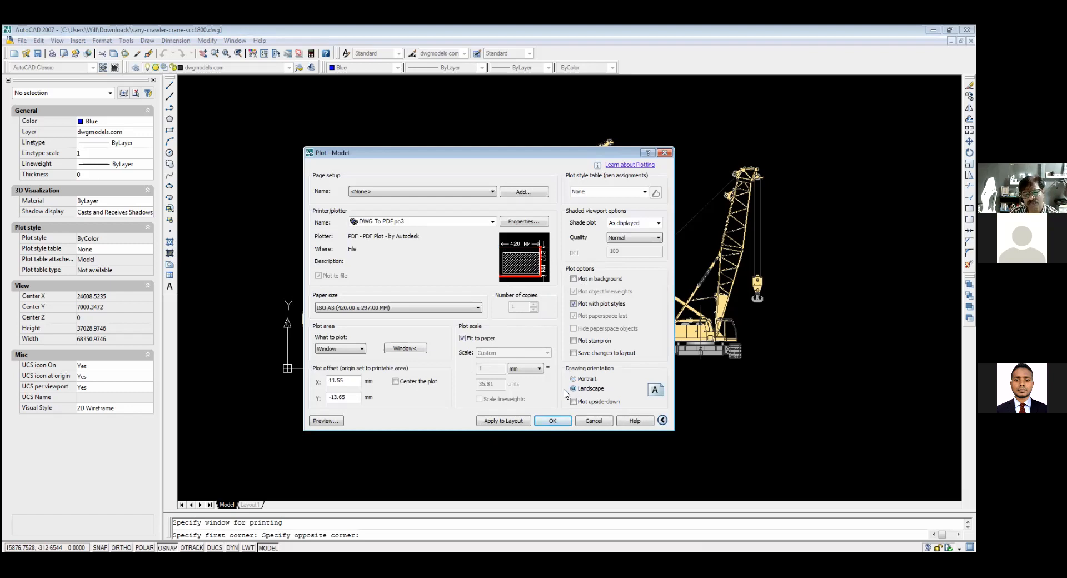
left_click(396, 381)
mouse_move(531, 251)
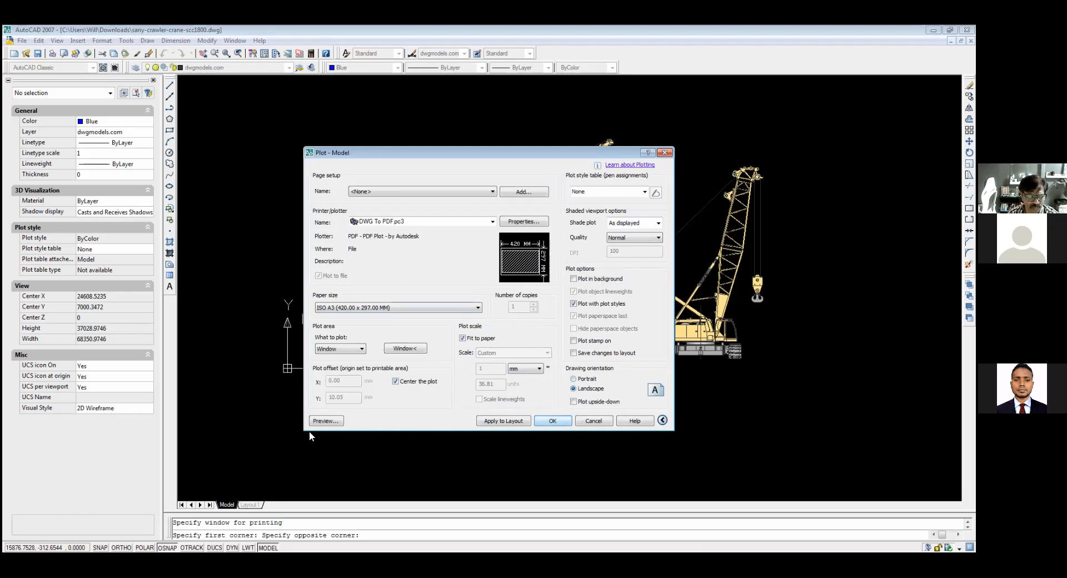
left_click(334, 425)
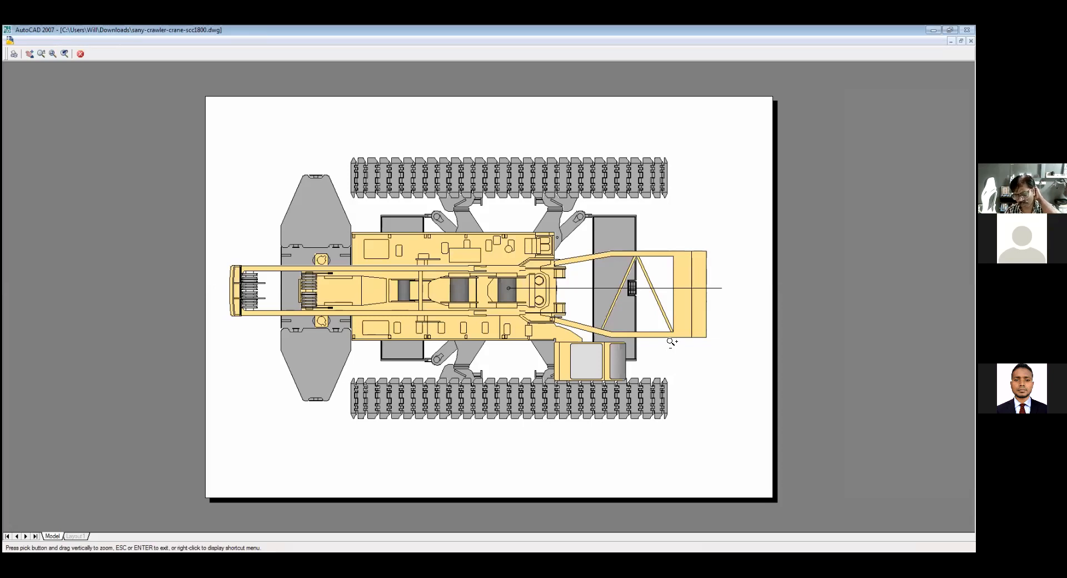
right_click(656, 331)
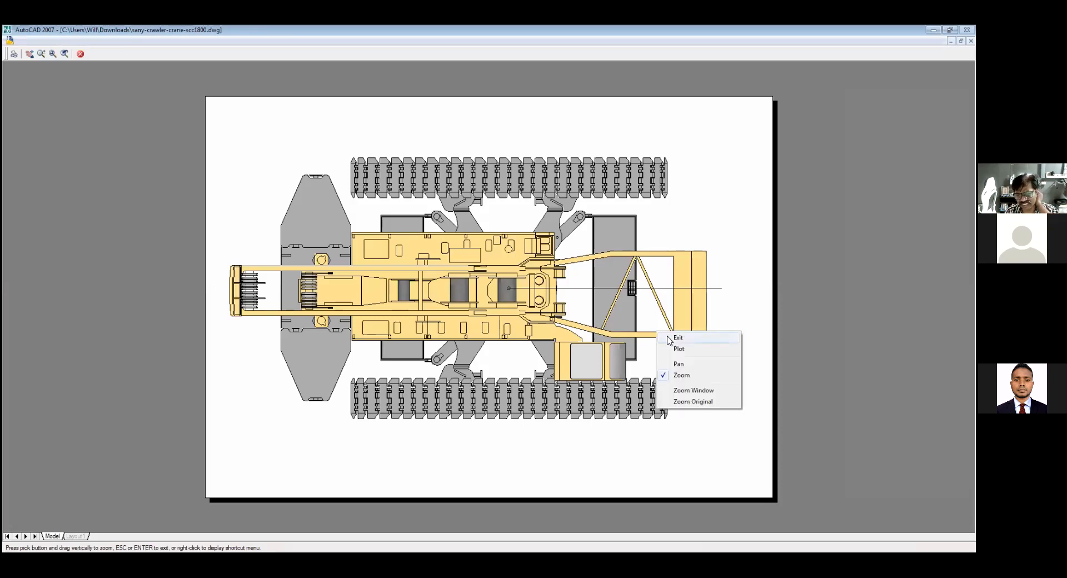
left_click(677, 337)
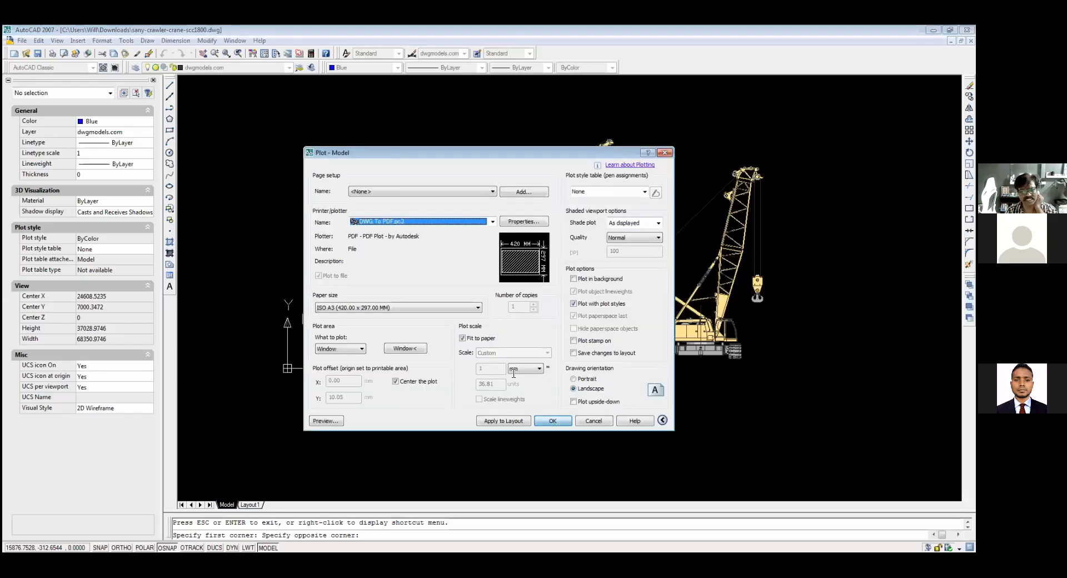
Step: Save the plot as the PDF 'plan of crane' in My Documents
key("Return")
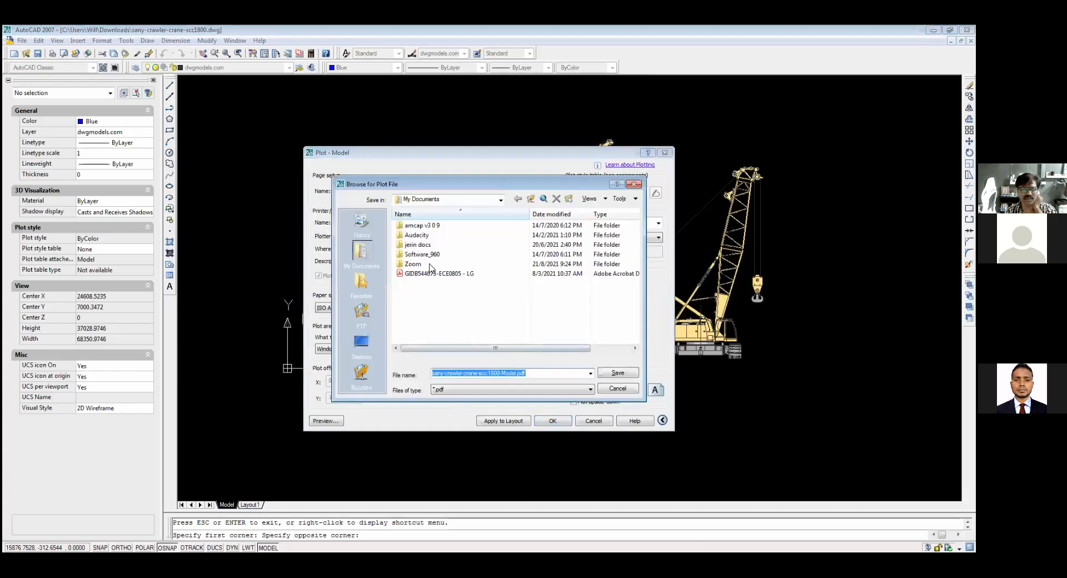
left_click(533, 376)
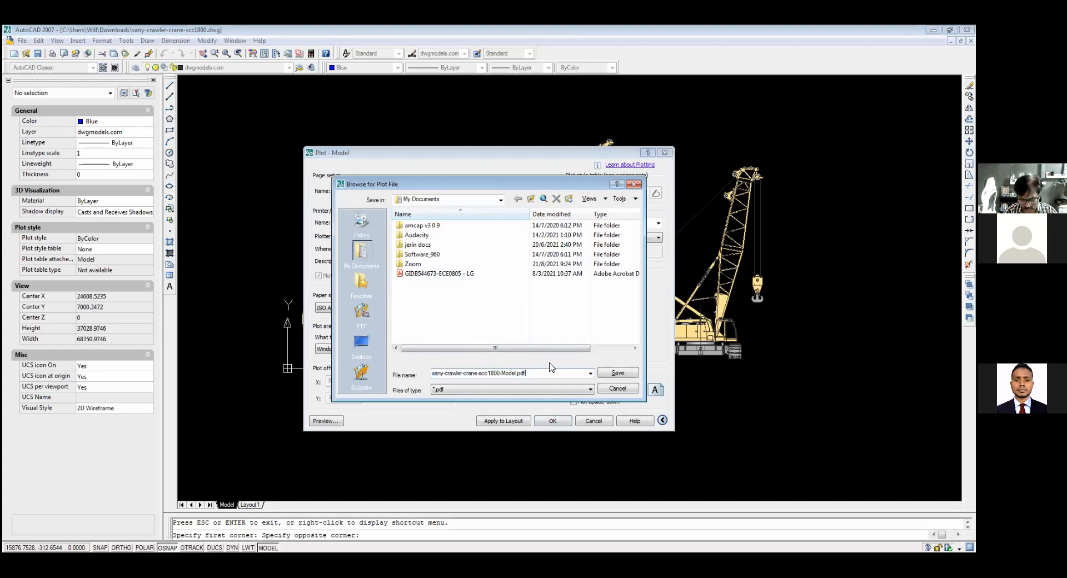
key("BackSpace")
key("BackSpace")
key("BackSpace")
key("BackSpace")
key("BackSpace")
key("BackSpace")
key("BackSpace")
key("BackSpace")
key("BackSpace")
key("BackSpace")
key("BackSpace")
key("BackSpace")
key("BackSpace")
key("BackSpace")
key("BackSpace")
key("BackSpace")
key("BackSpace")
key("BackSpace")
key("BackSpace")
key("BackSpace")
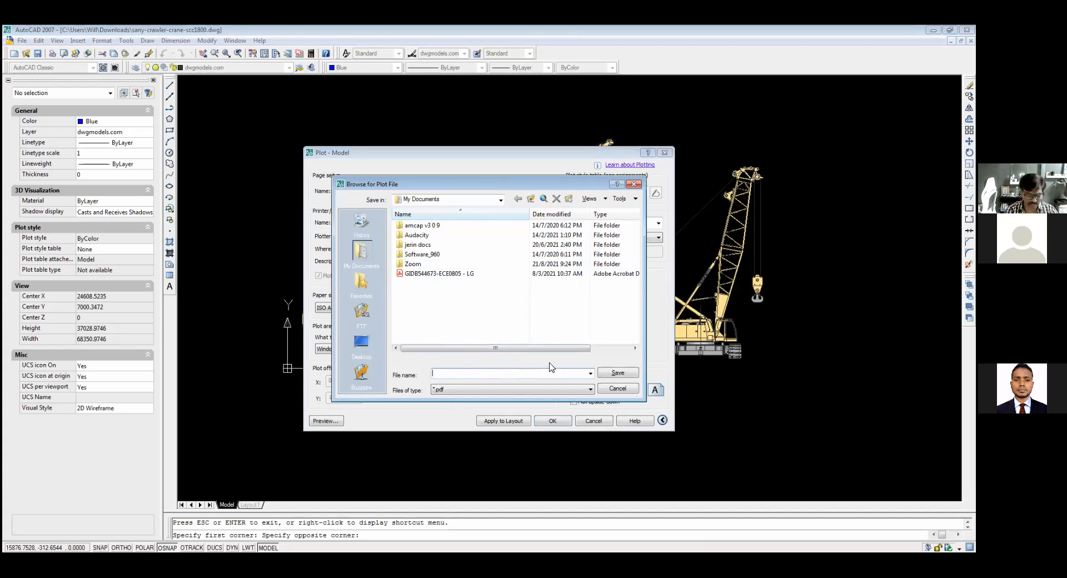
type("plan  of crane")
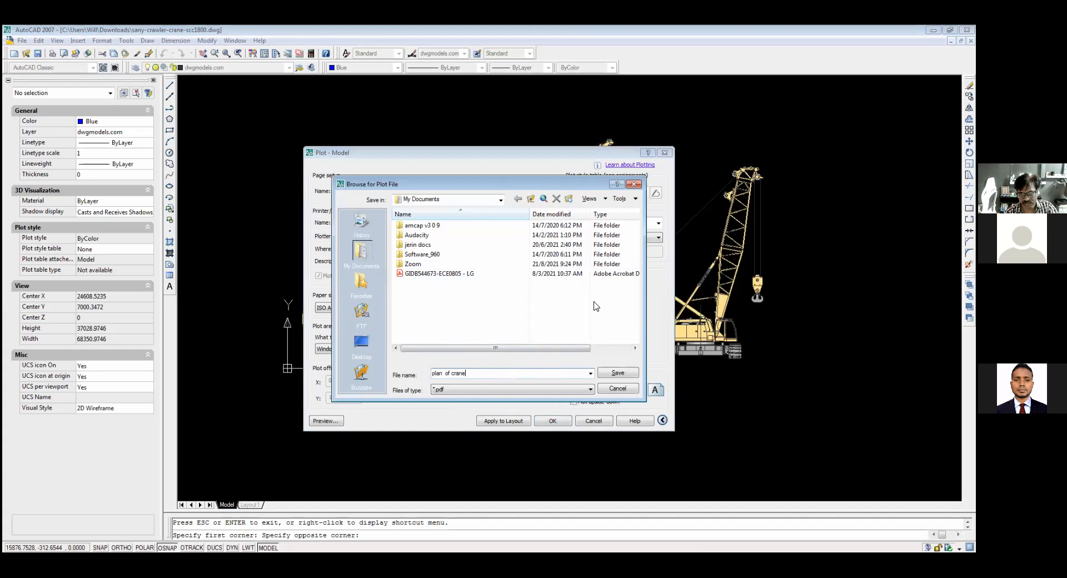
left_click(612, 377)
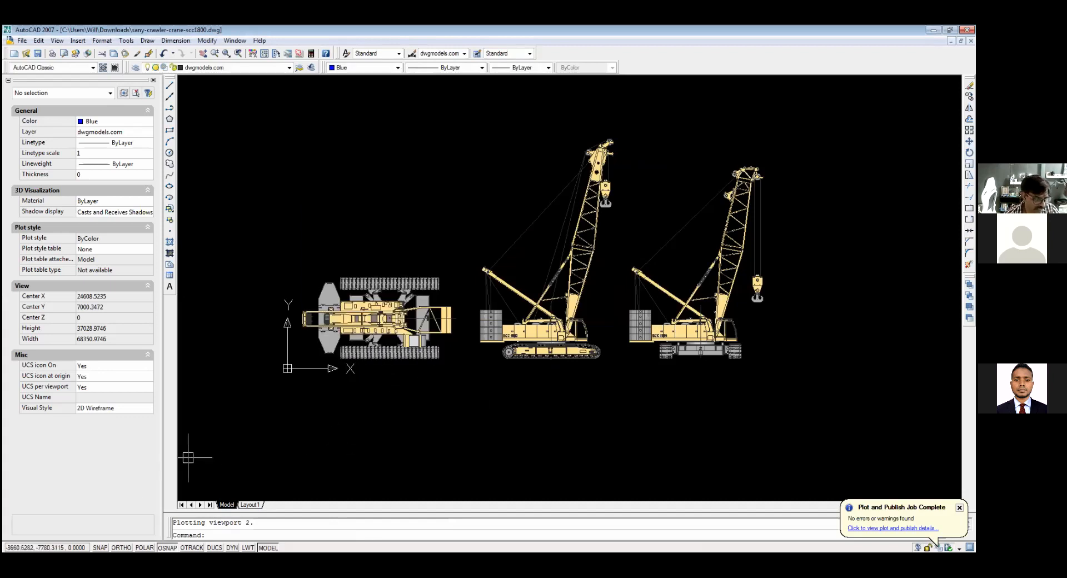
key("alt+Tab")
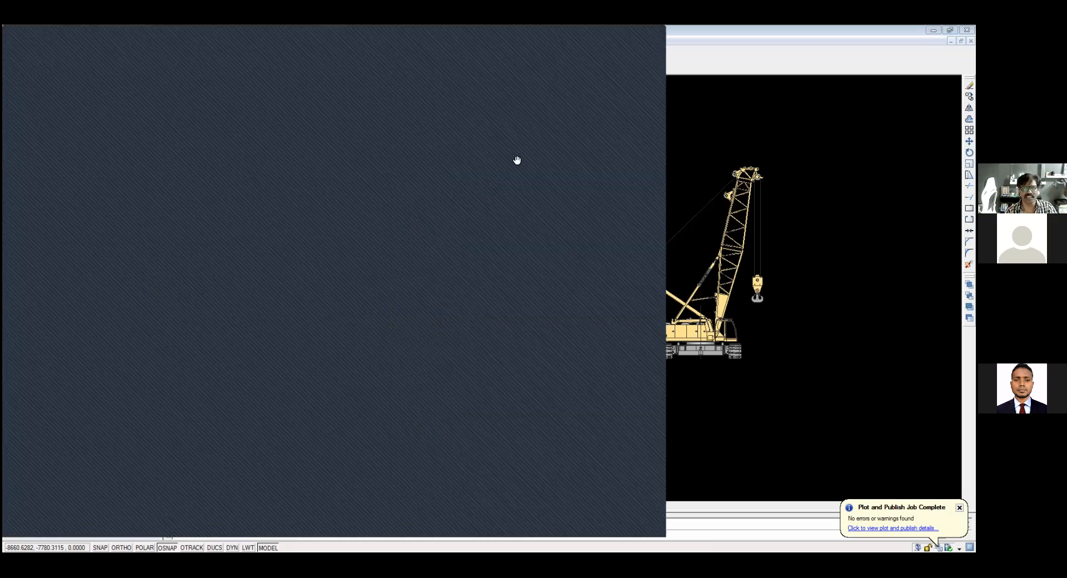
left_click(636, 36)
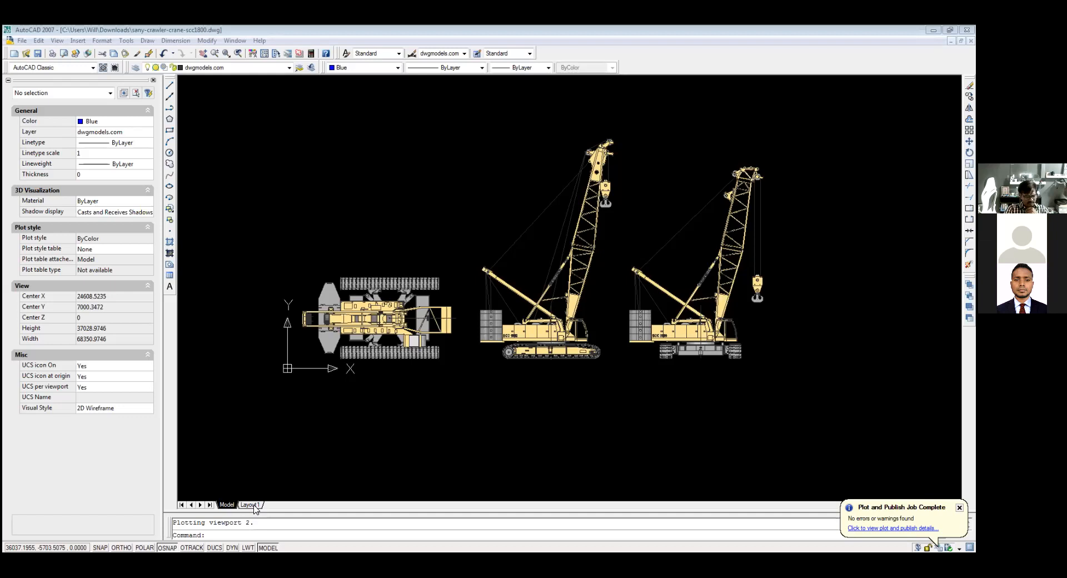
Step: On Layout1, erase the viewport showing the three crane views
left_click(251, 505)
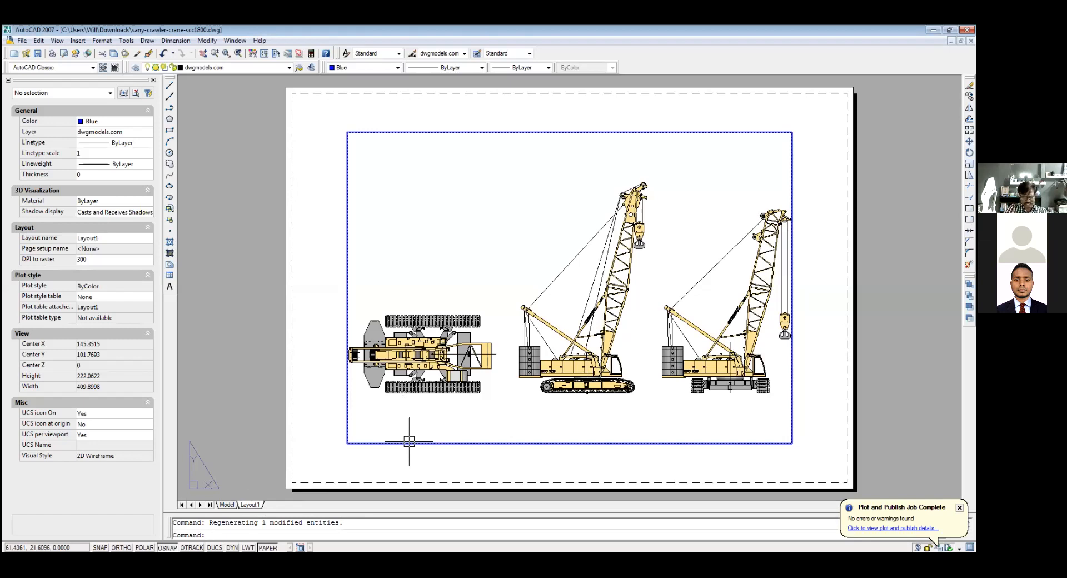
left_click(381, 443)
key("Delete")
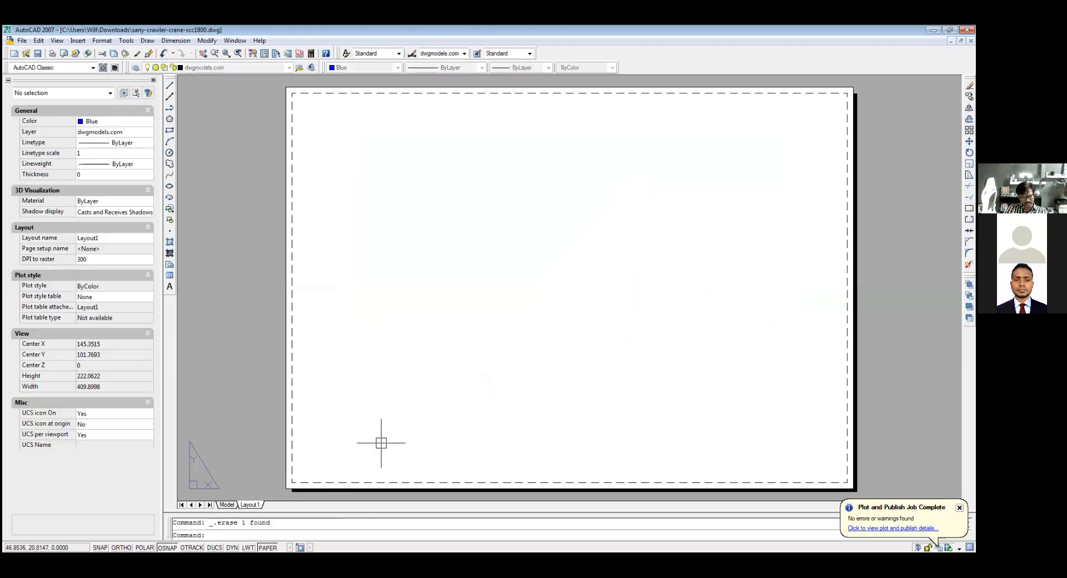
Step: Start a layout from a template and browse the available template files
right_click(251, 504)
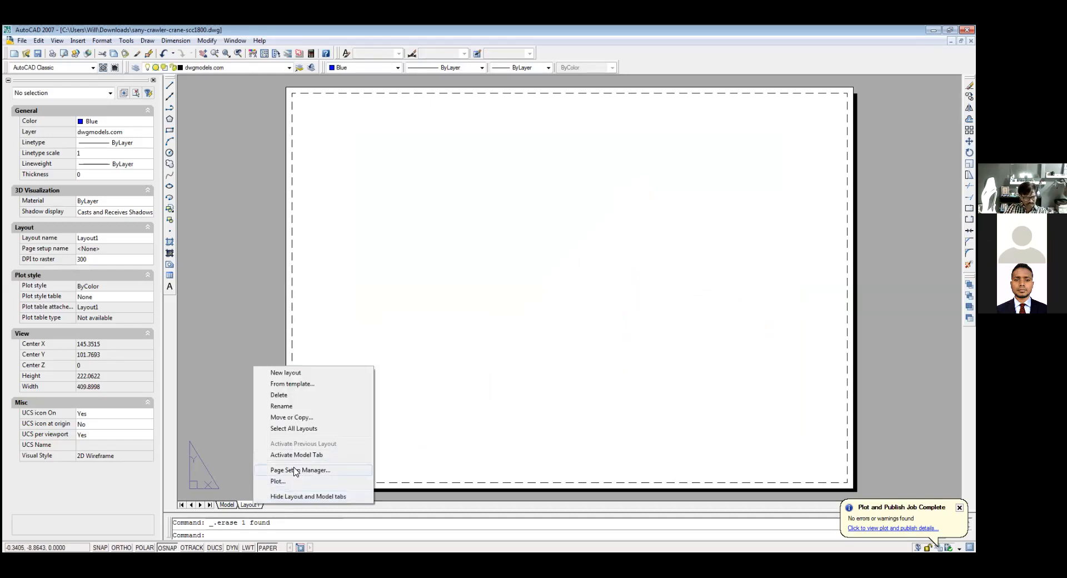
left_click(303, 388)
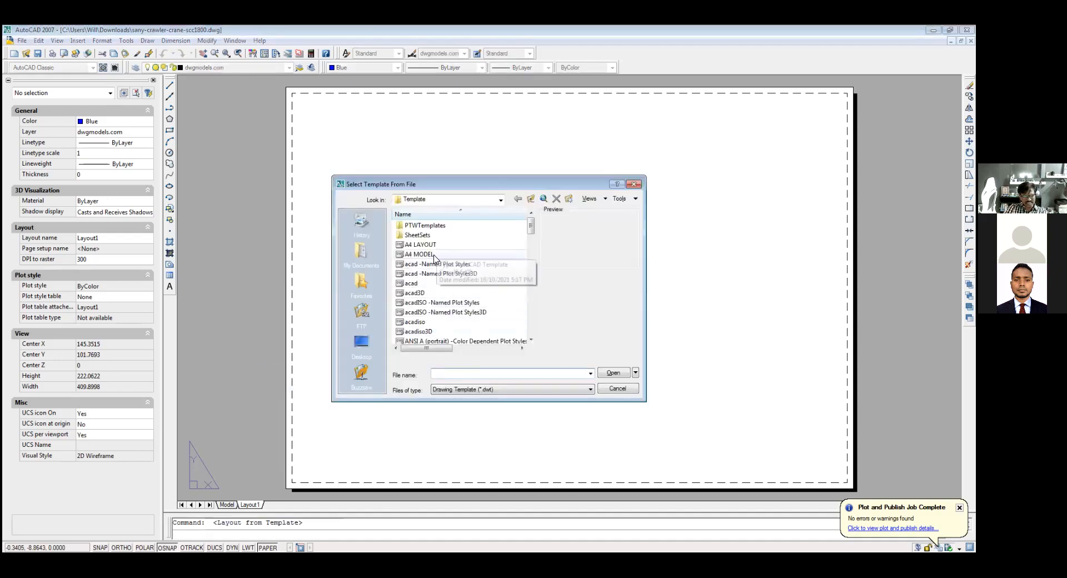
left_click(425, 245)
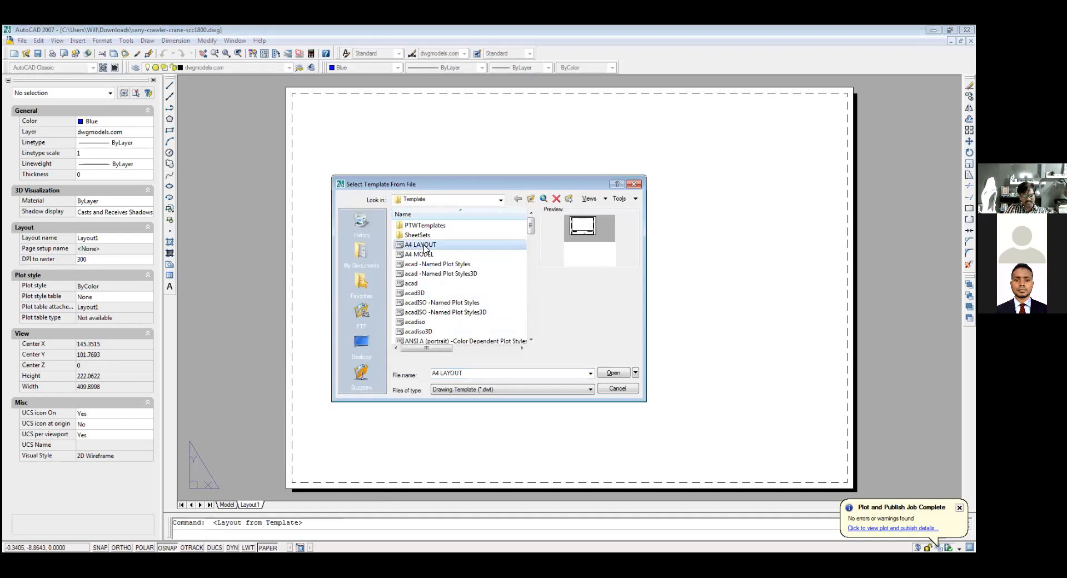
left_click(425, 254)
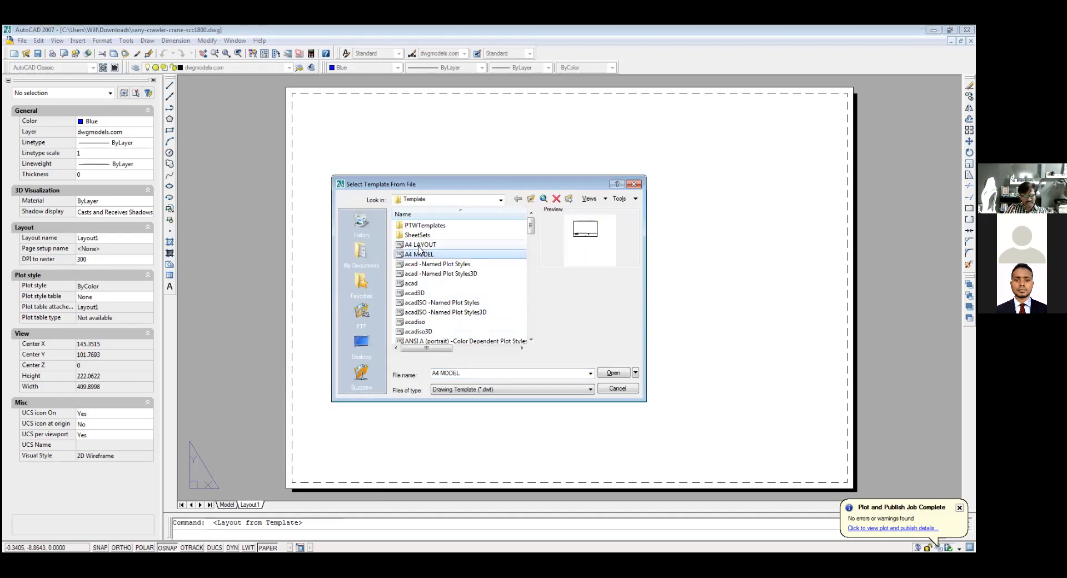
left_click(427, 265)
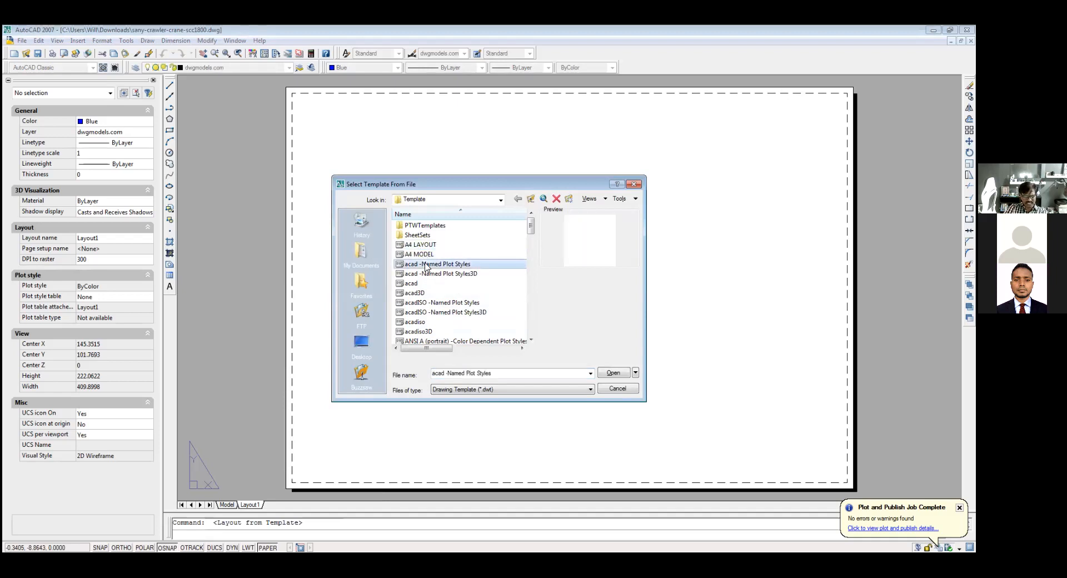
left_click(427, 274)
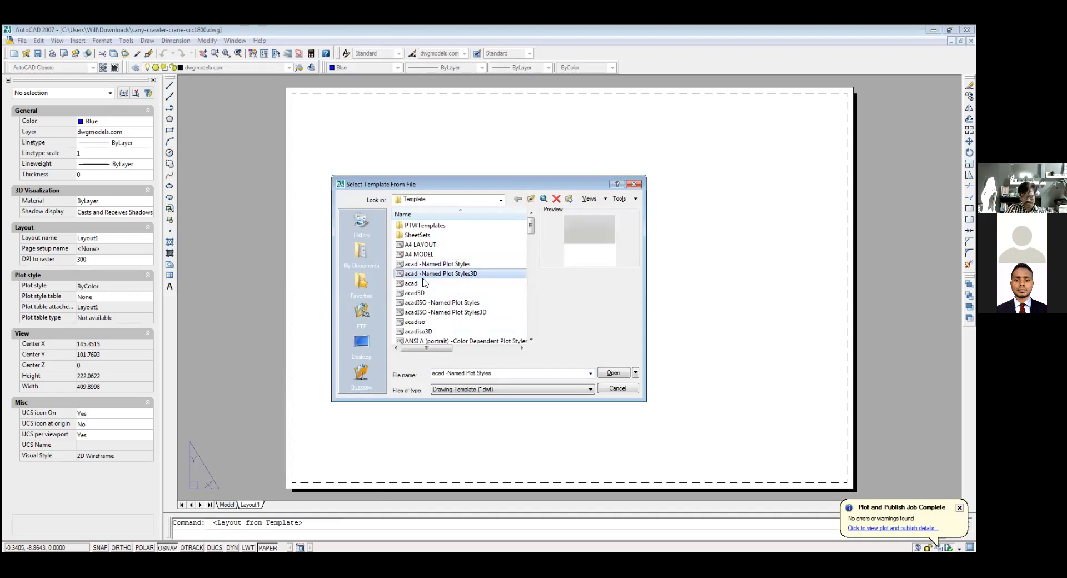
left_click(425, 283)
left_click(425, 292)
left_click(424, 303)
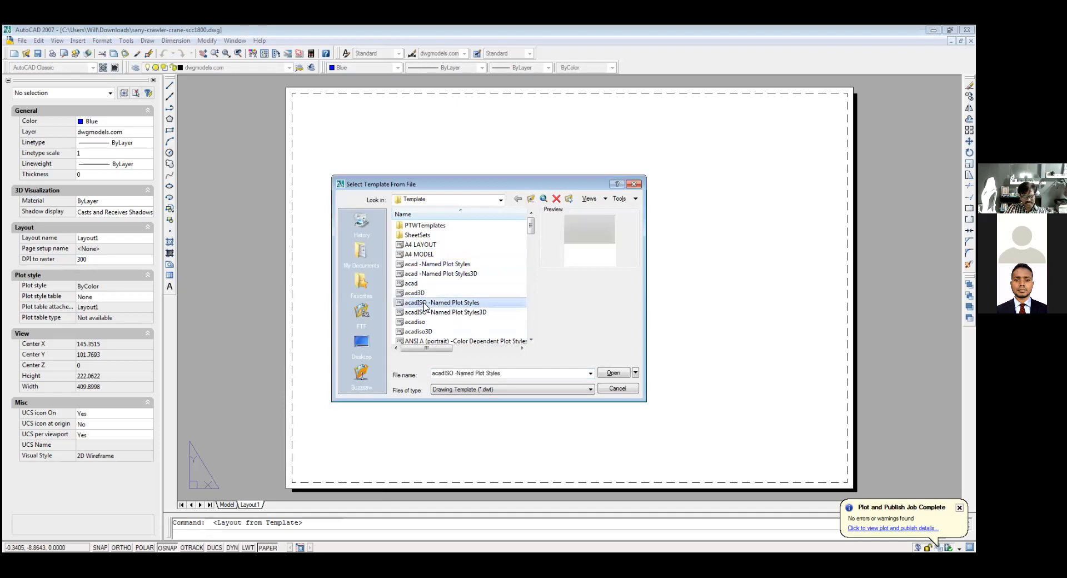
left_click(425, 312)
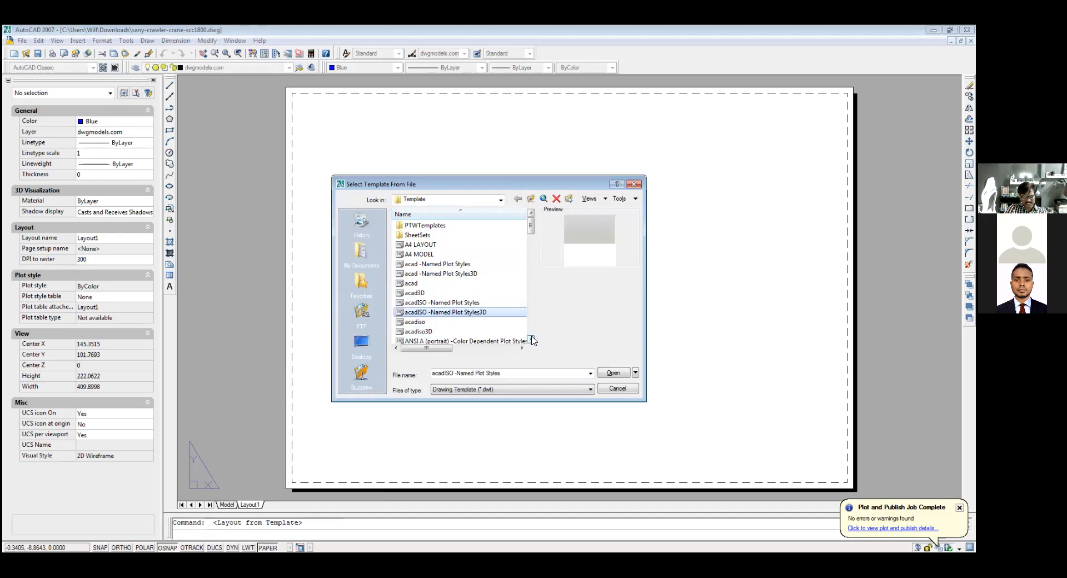
left_click(531, 340)
left_click(532, 340)
left_click(531, 340)
left_click(531, 340)
left_click(531, 340)
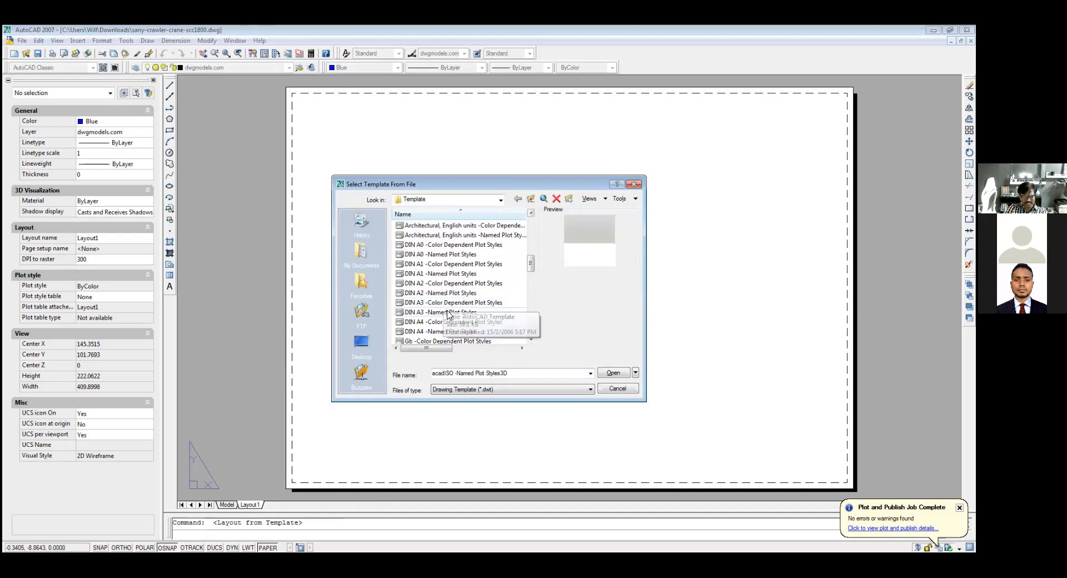
Step: Insert the DIN A3 Title Block layout from DIN A3 -Named Plot Styles.dwt and view it
left_click(447, 312)
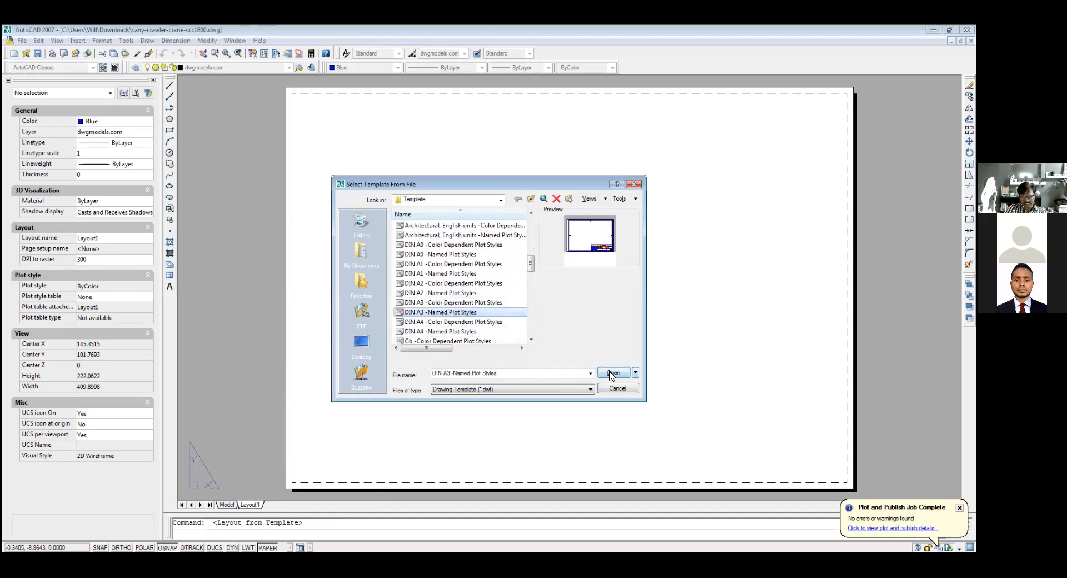
left_click(611, 373)
left_click(533, 254)
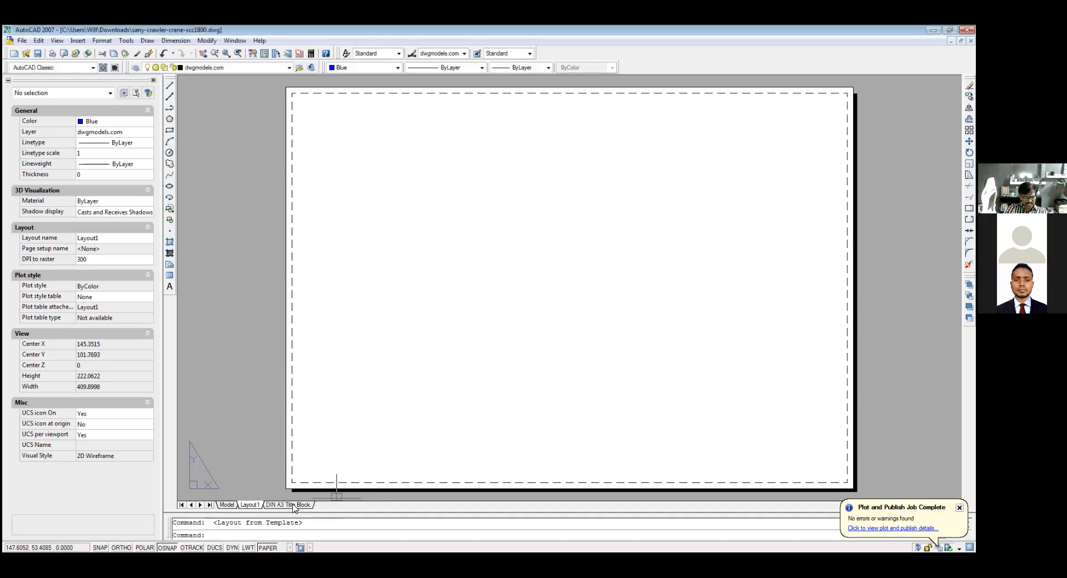
left_click(295, 506)
Step: Delete Layout1, then inspect the DIN A3 Title Block frame and zoom out
left_click(250, 505)
right_click(251, 505)
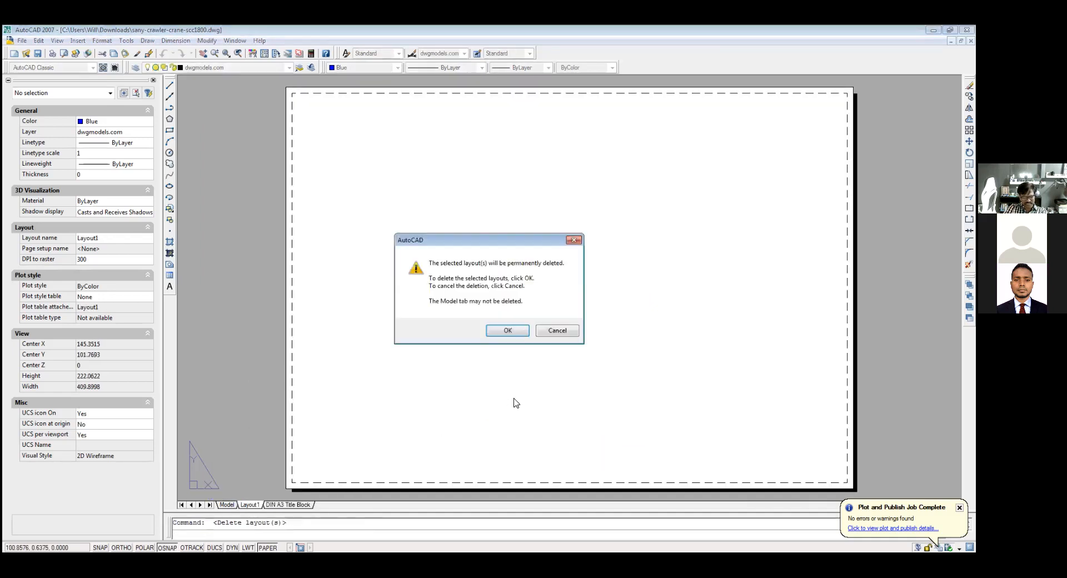
left_click(507, 331)
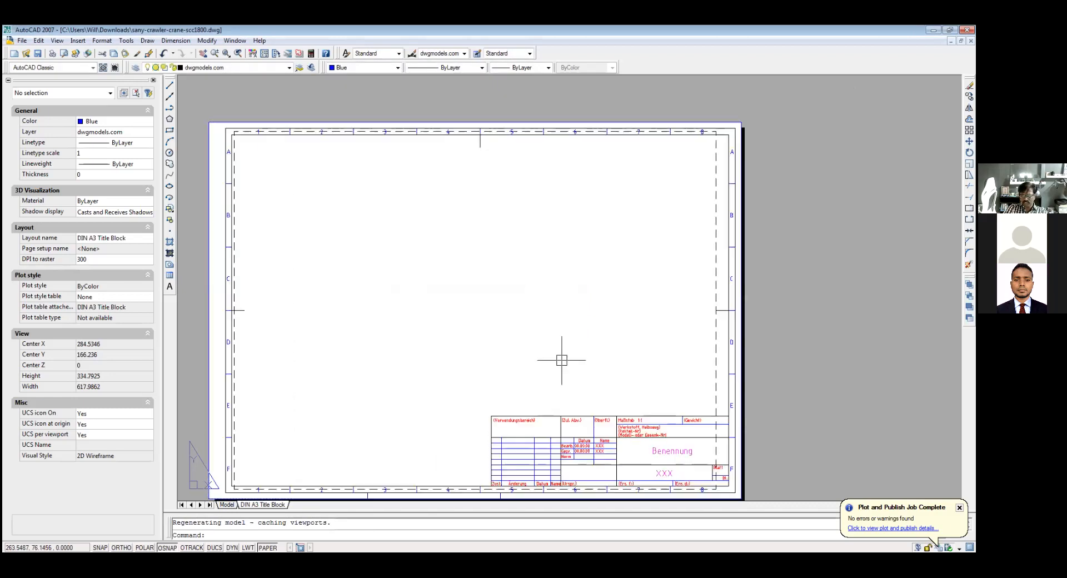
left_click(716, 186)
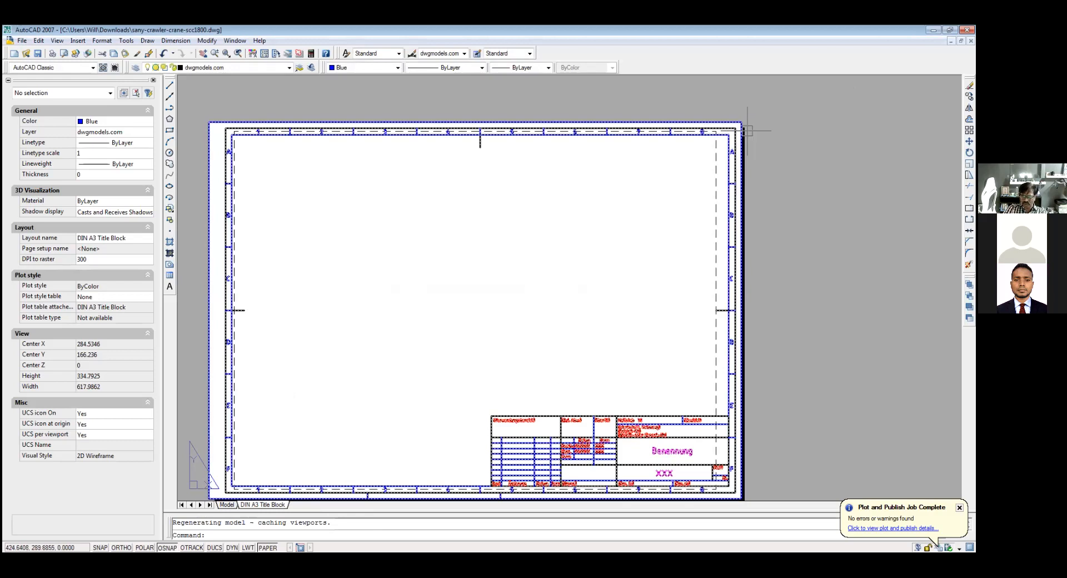
key("Escape")
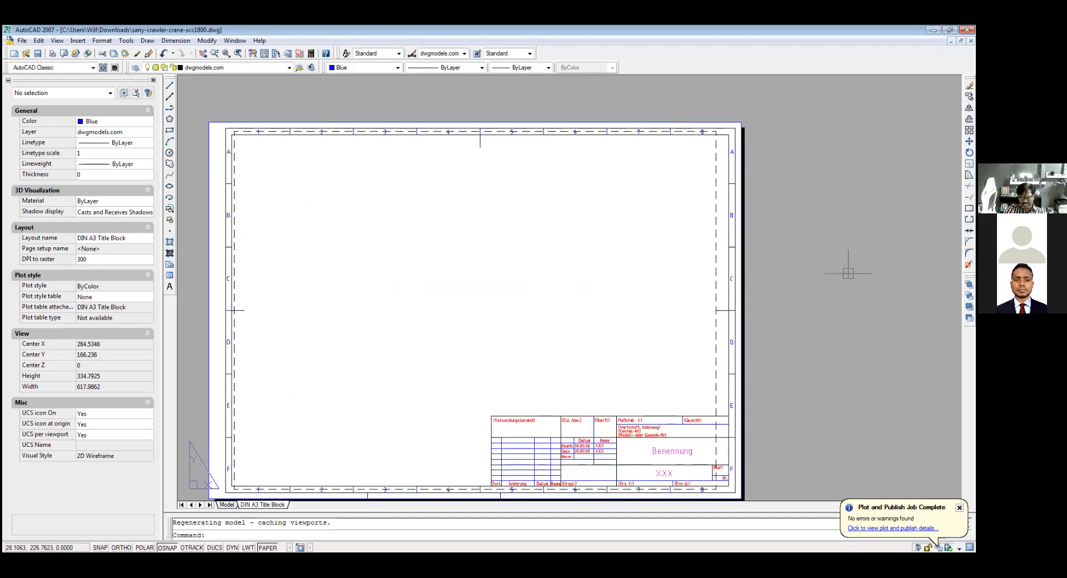
double_click(712, 219)
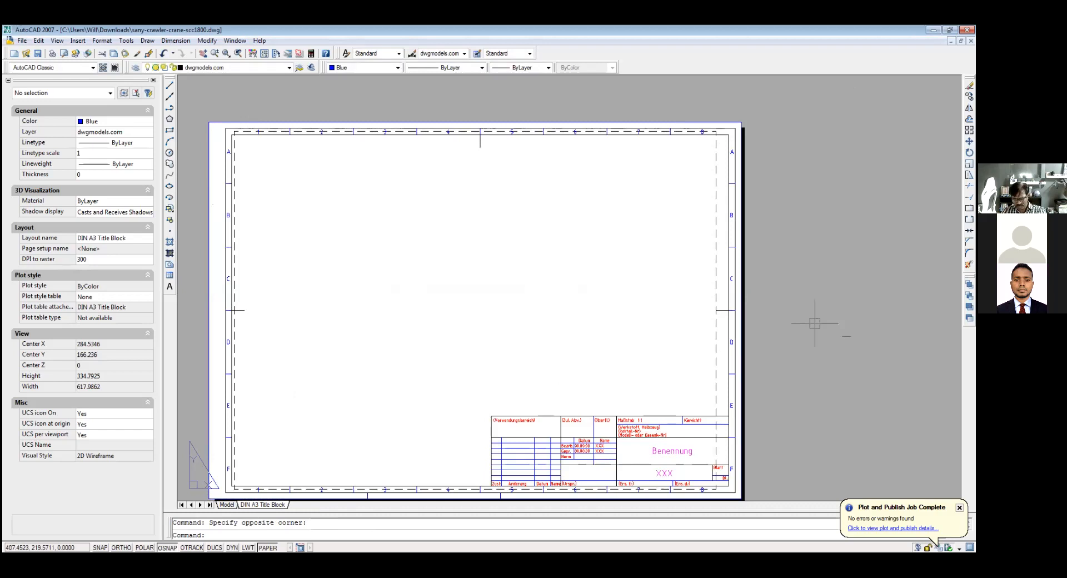
scroll(767, 407, "down", 2)
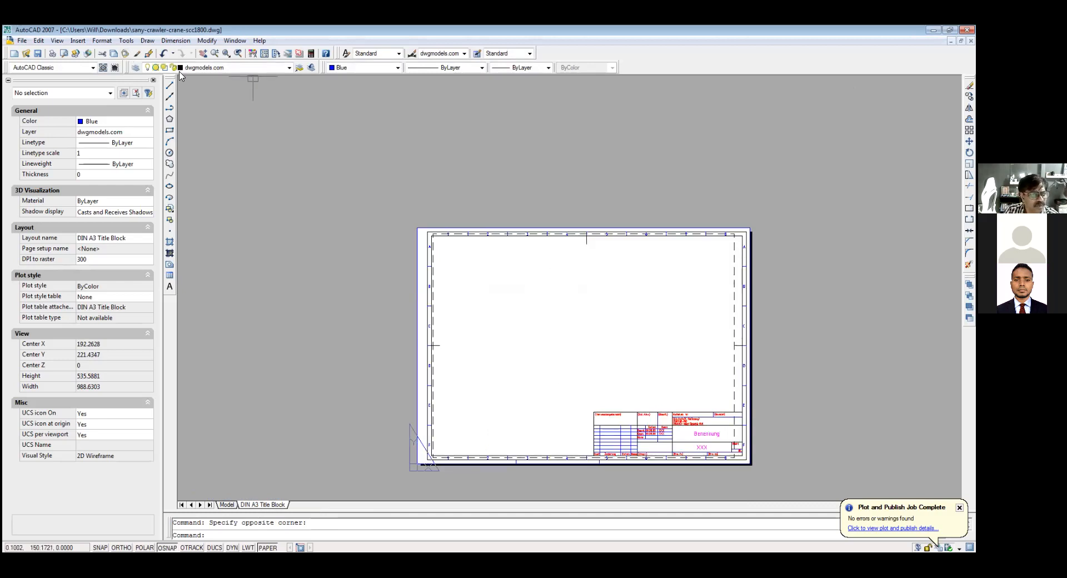
Step: Explode the DIN A3 title block and border, selected with crossing windows, into separate objects
left_click(206, 41)
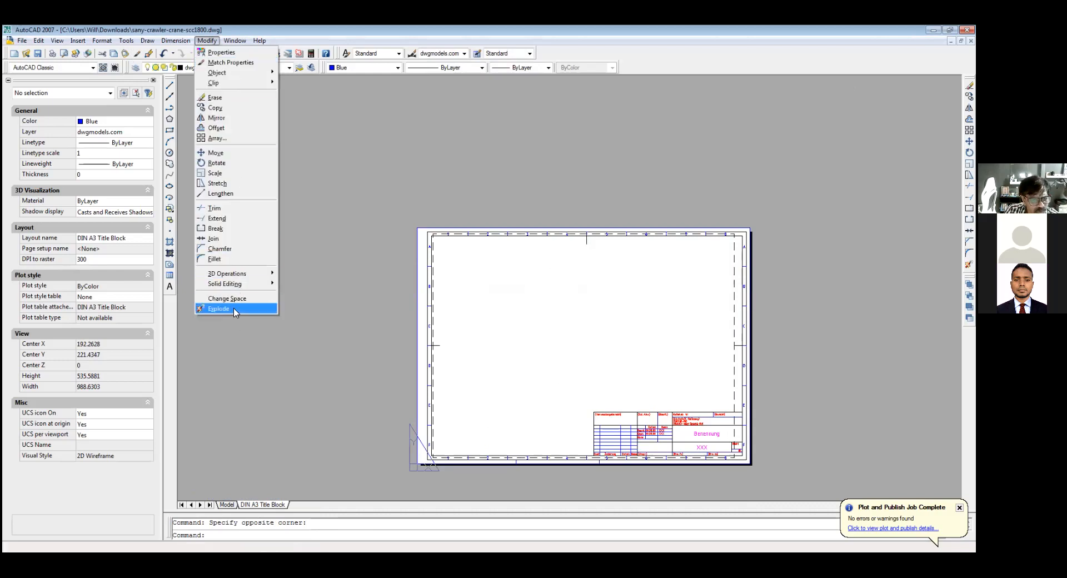
left_click(218, 308)
left_click(418, 331)
left_click(417, 332)
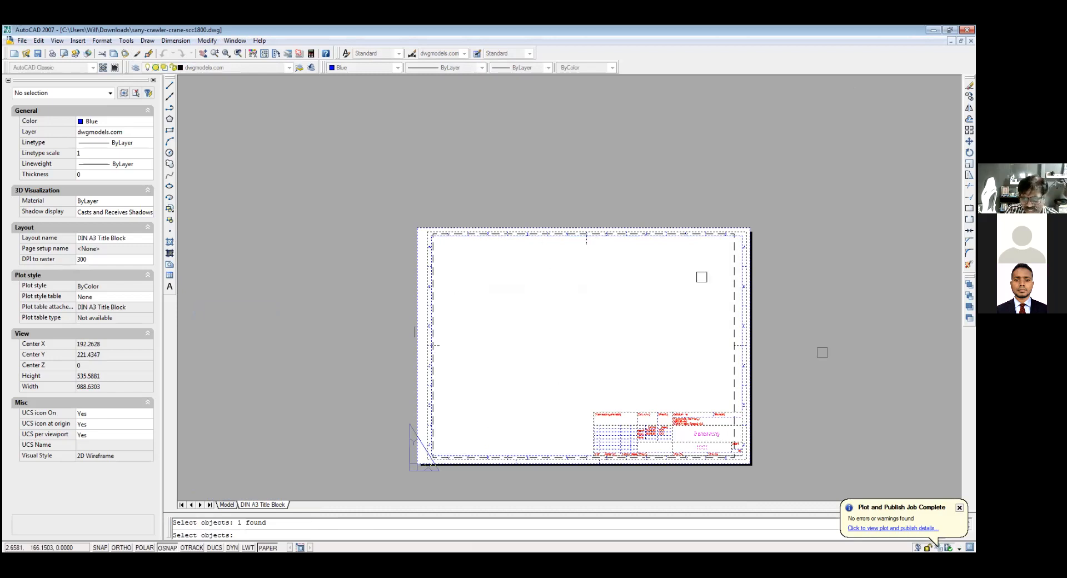
left_click(828, 445)
left_click(543, 190)
left_click(512, 485)
left_click(336, 126)
key("Return")
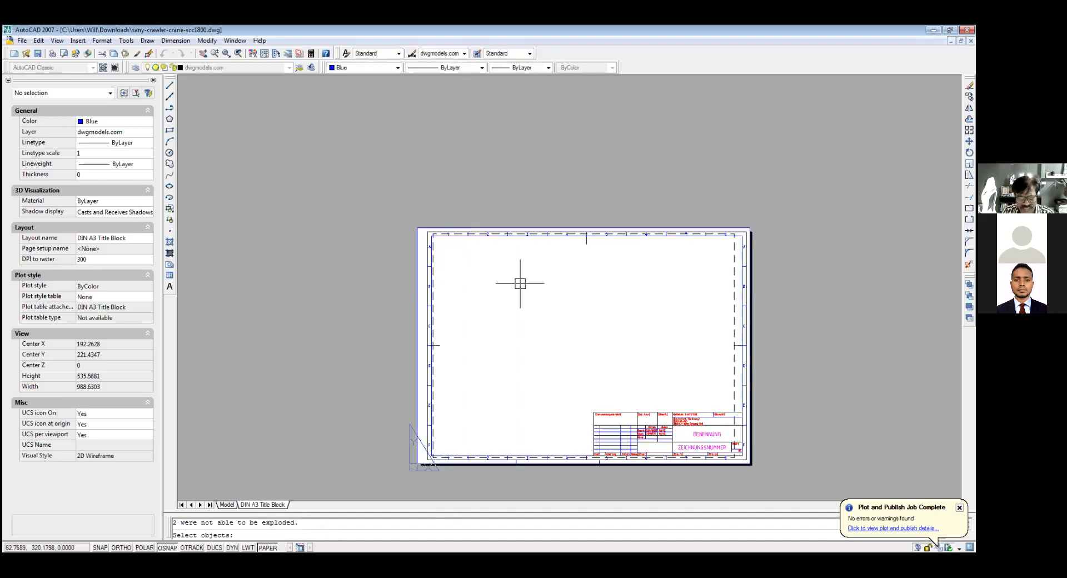
key("Return")
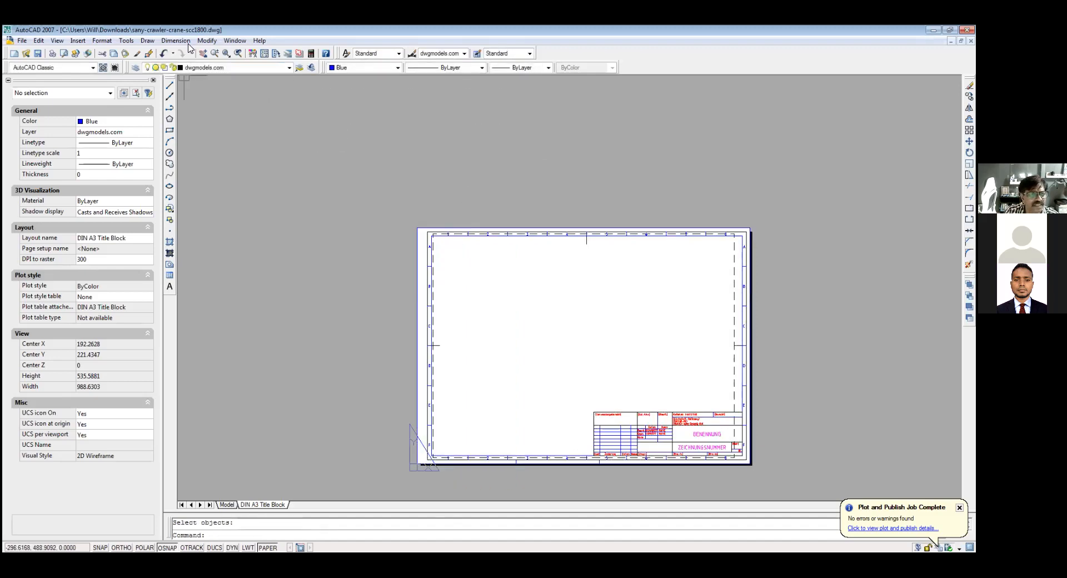
left_click(207, 41)
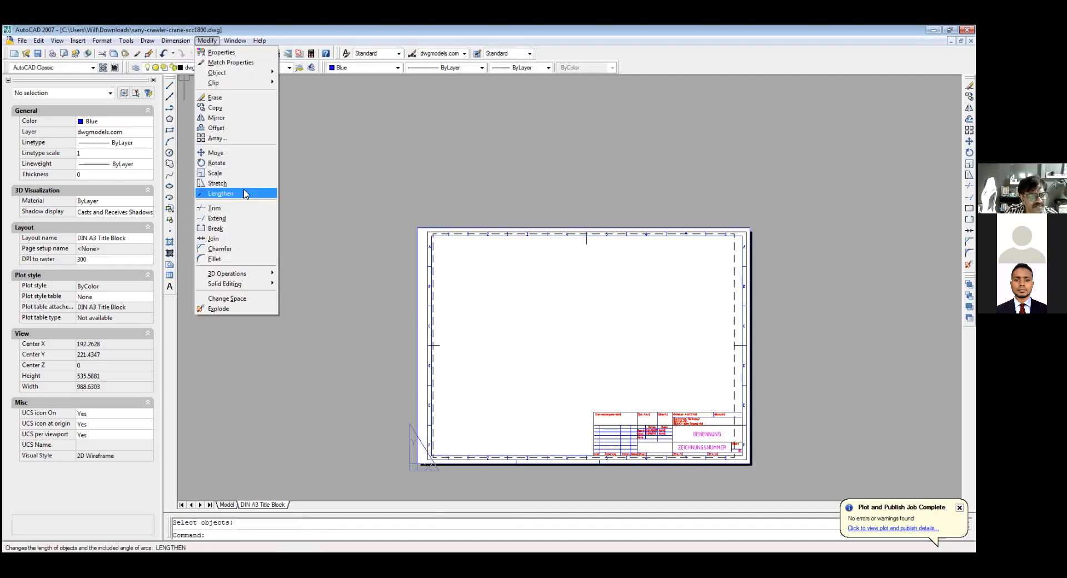
left_click(240, 183)
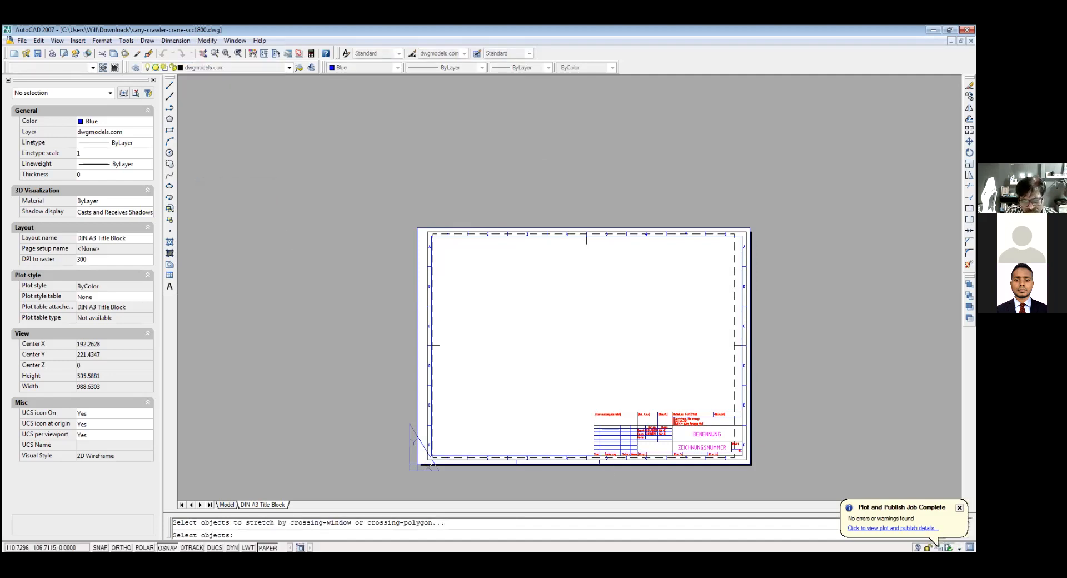
left_click(533, 479)
left_click(326, 191)
key("Return")
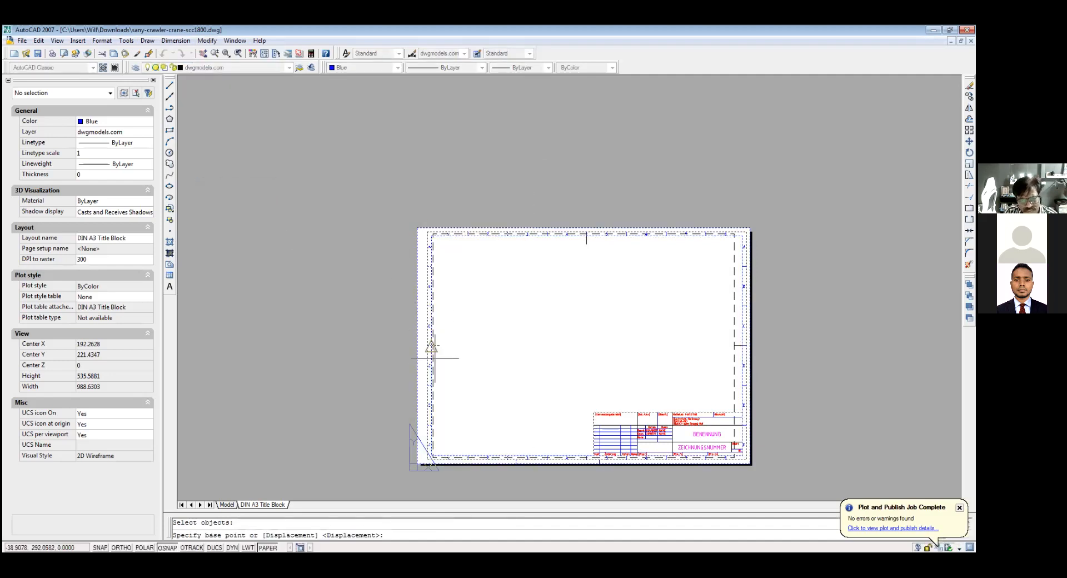
left_click(360, 373)
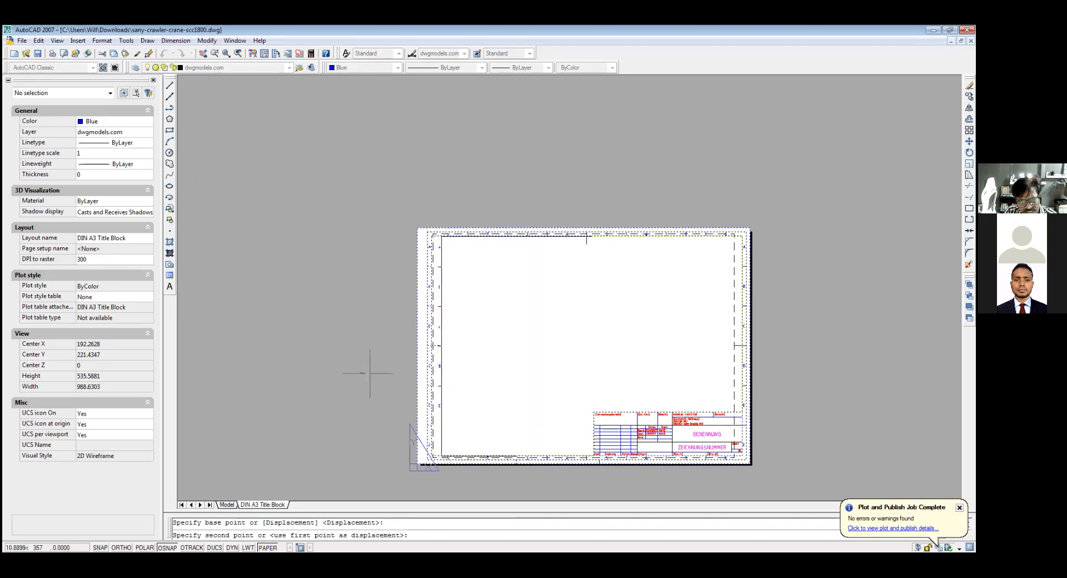
left_click(377, 374)
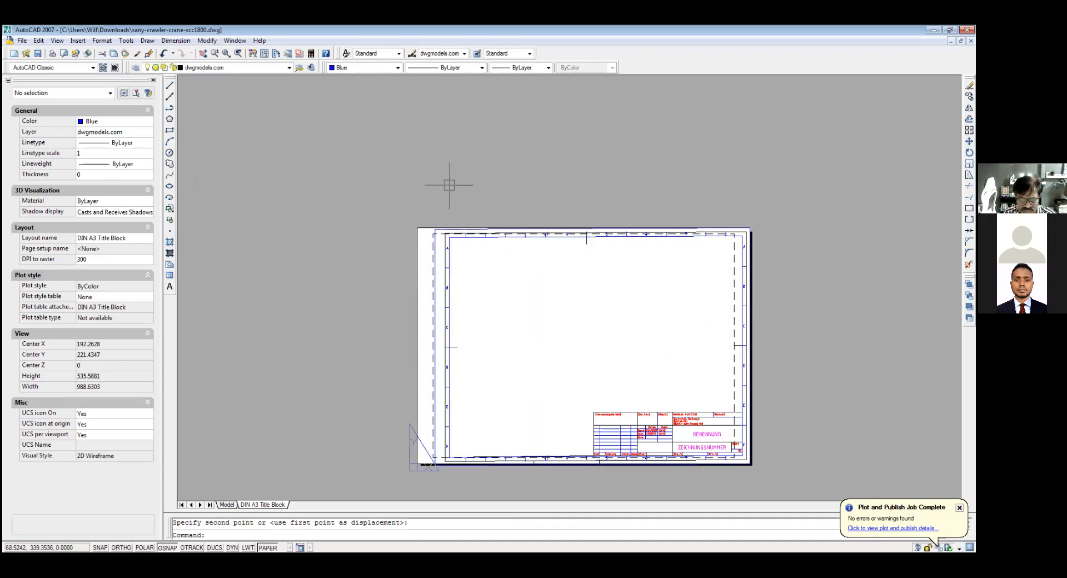
left_click(206, 40)
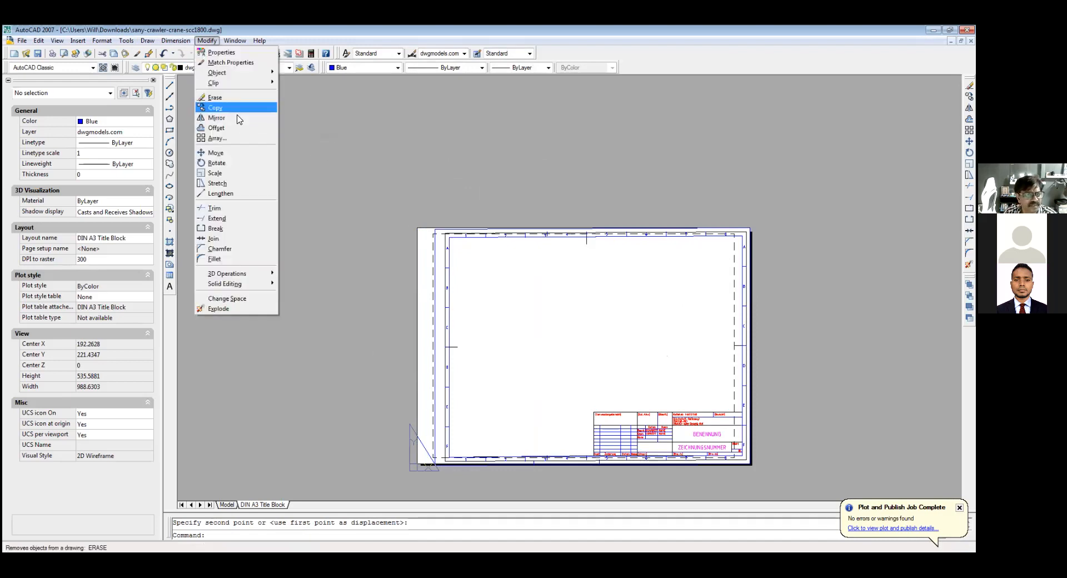
left_click(266, 185)
left_click(771, 367)
left_click(319, 162)
key("Return")
left_click(360, 168)
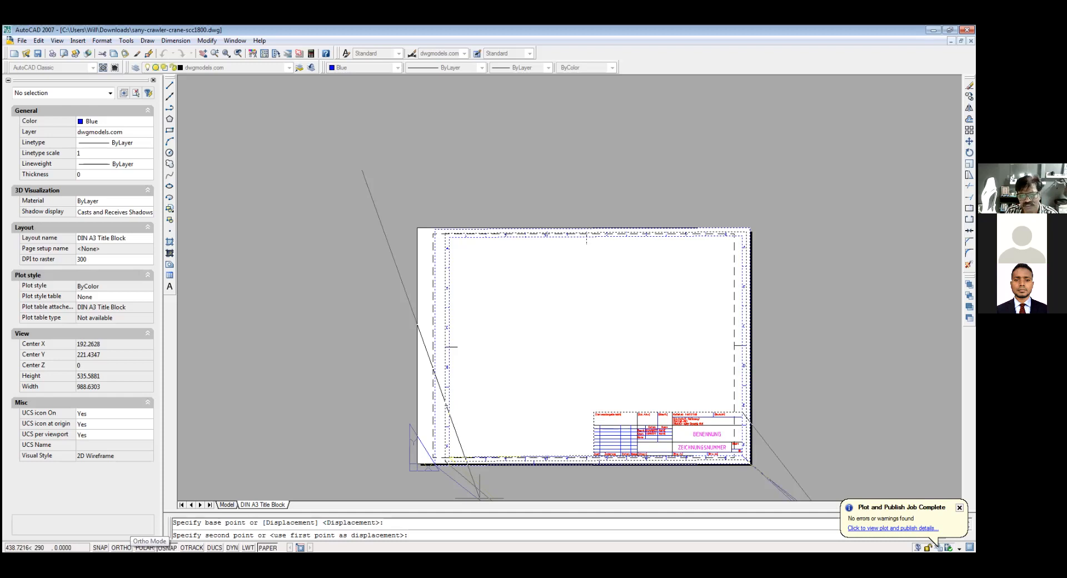
left_click(121, 547)
left_click(362, 179)
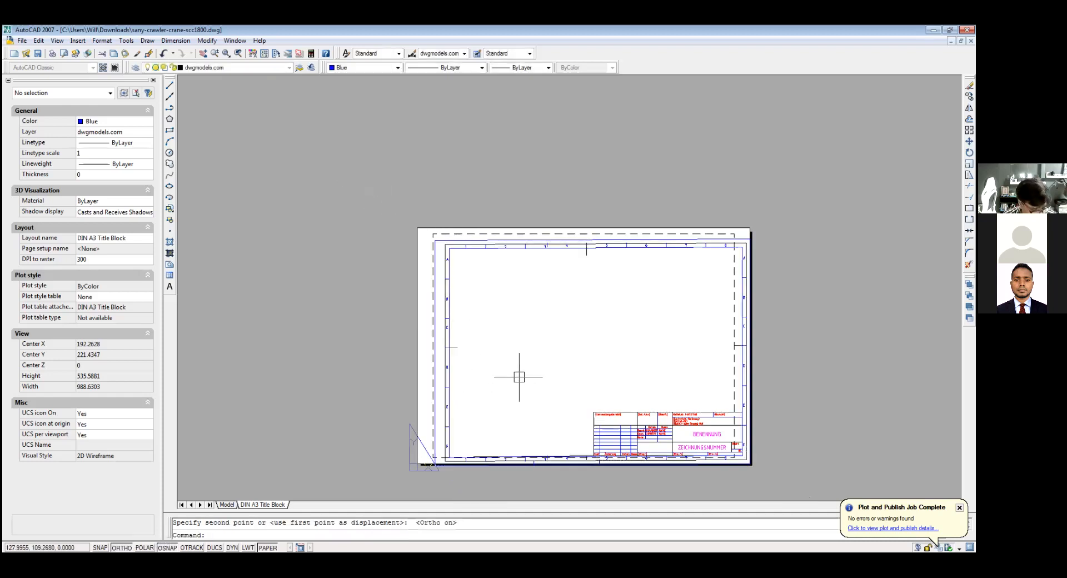
key("ctrl+z")
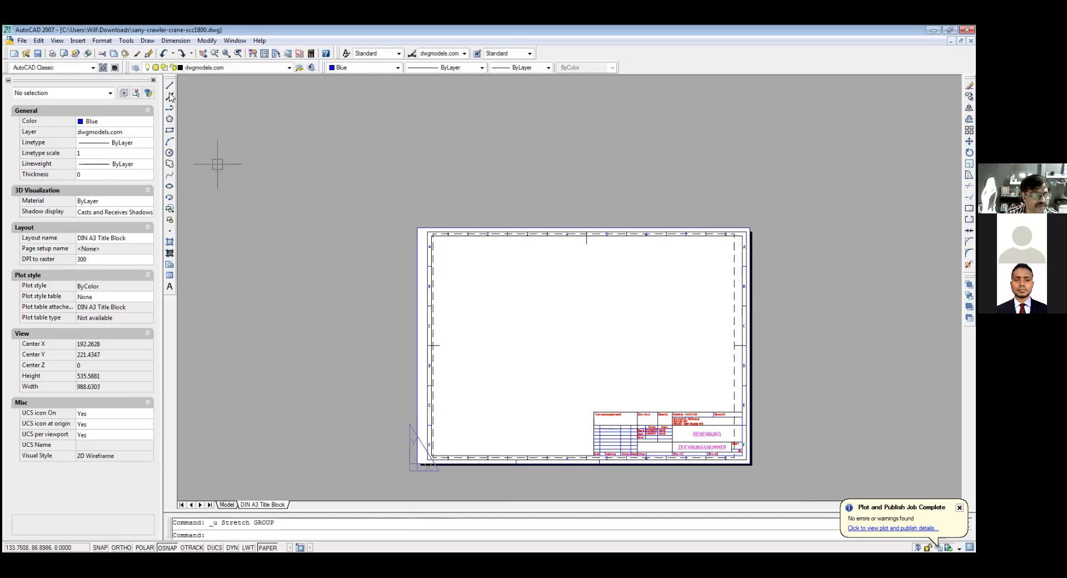
Step: With Ortho on, stretch the title block's left edge rightward and its right side leftward
left_click(127, 546)
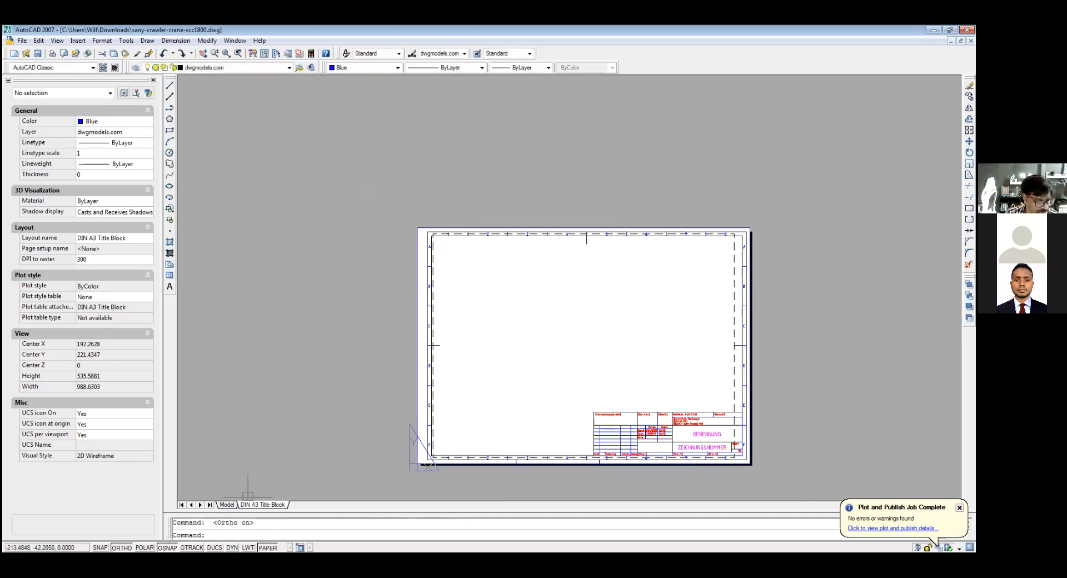
left_click(207, 41)
left_click(237, 183)
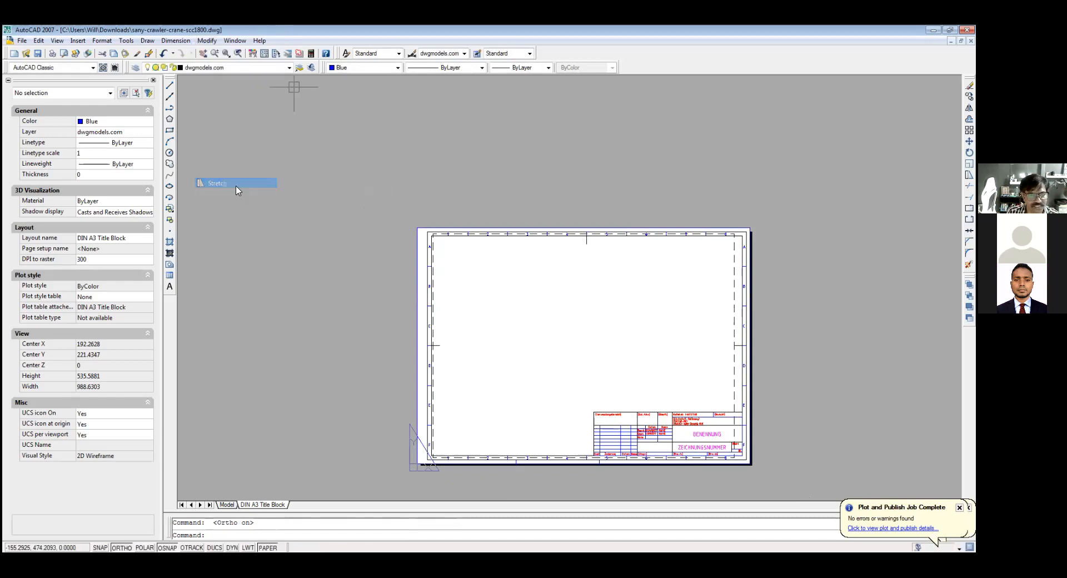
left_click(549, 478)
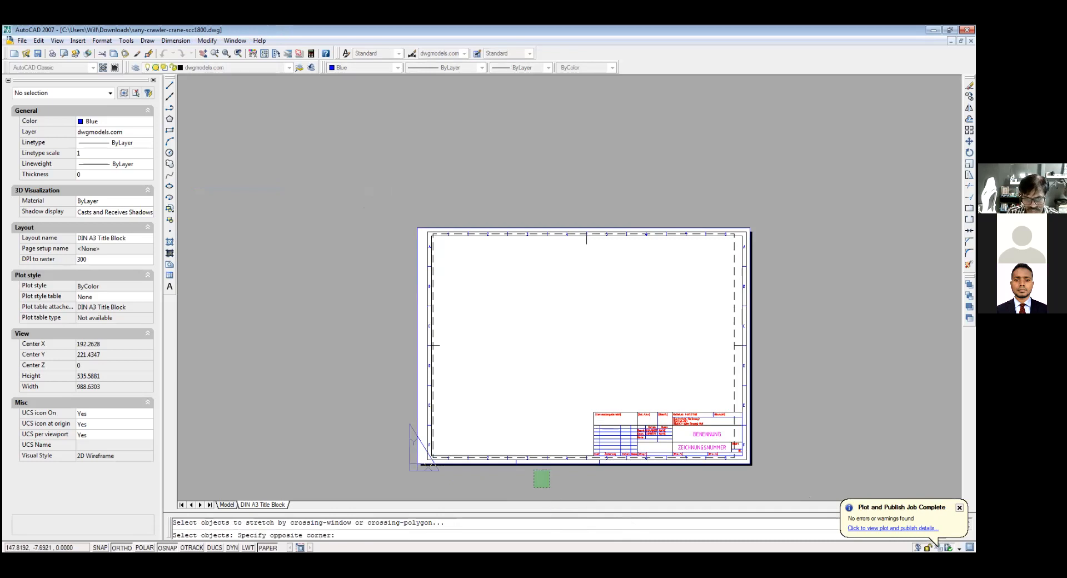
left_click(285, 161)
key("Return")
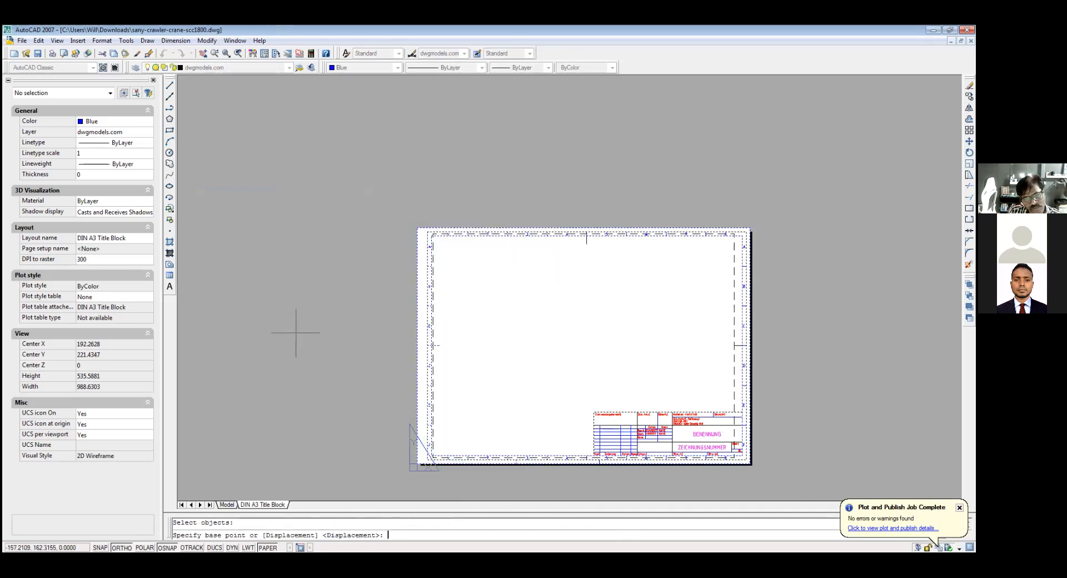
left_click(295, 332)
left_click(319, 334)
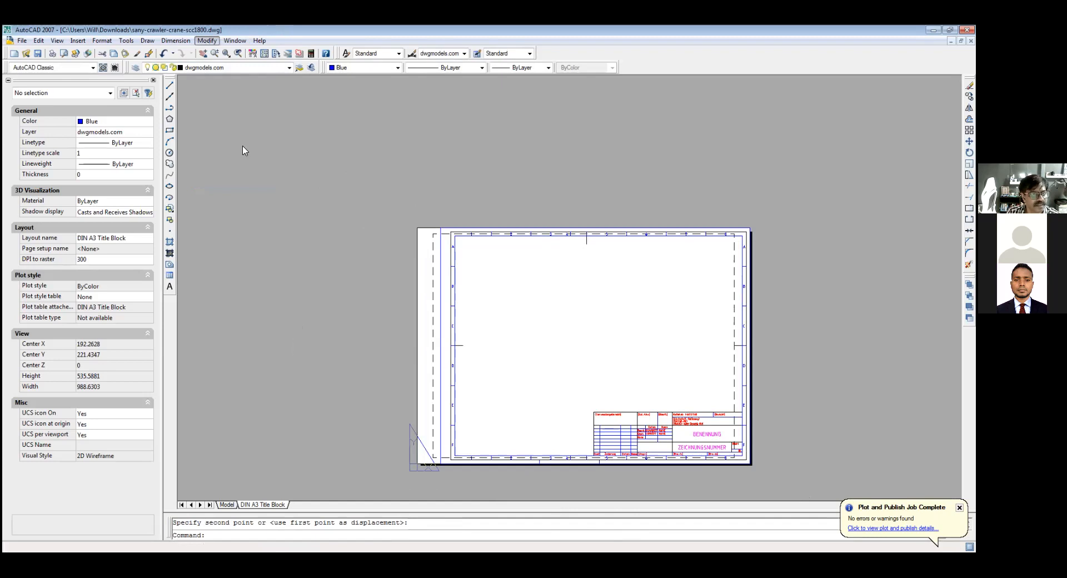
left_click(238, 182)
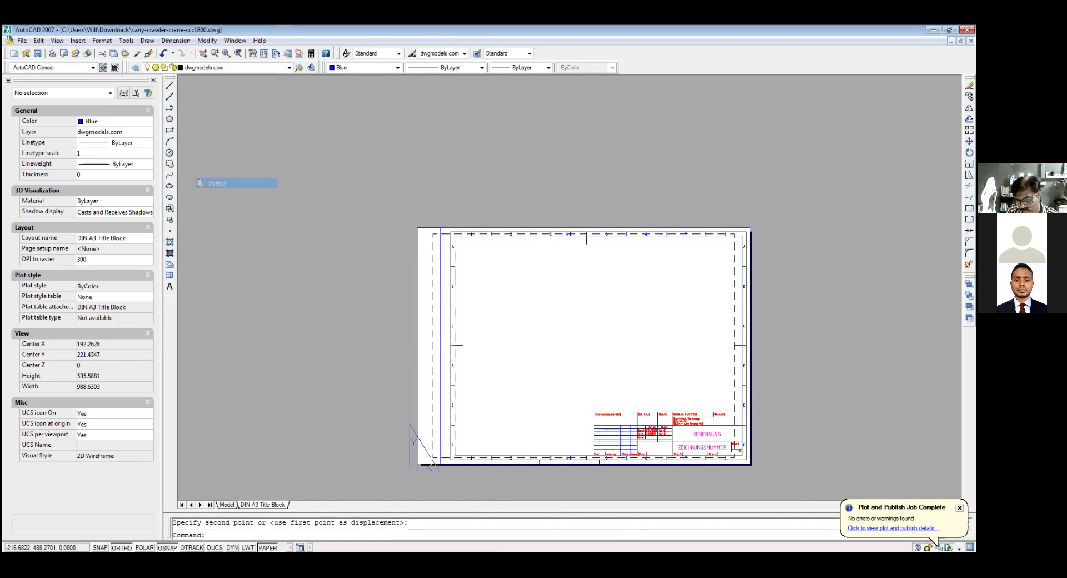
left_click(752, 482)
left_click(512, 183)
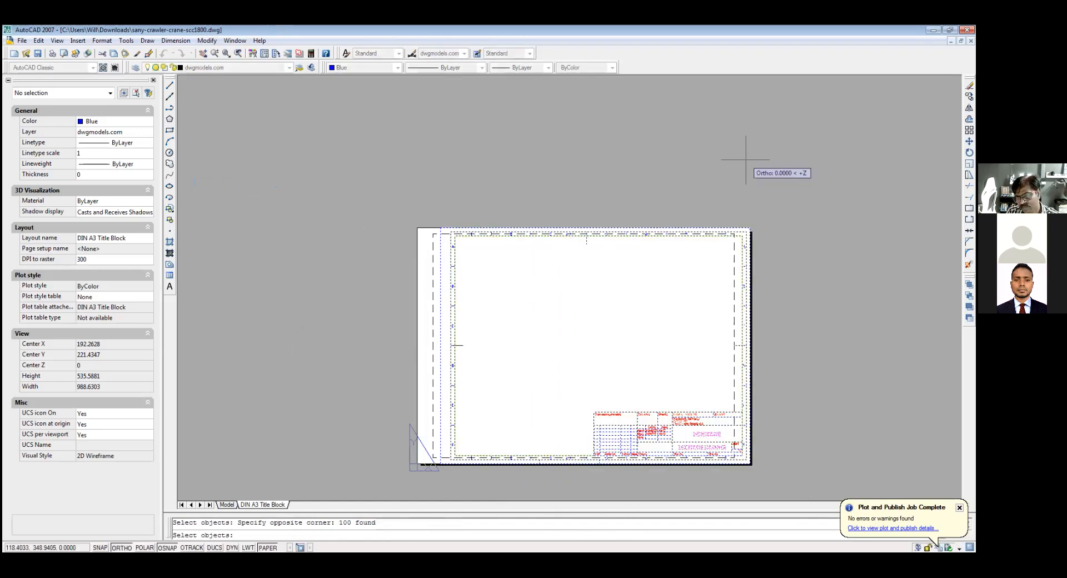
left_click(726, 160)
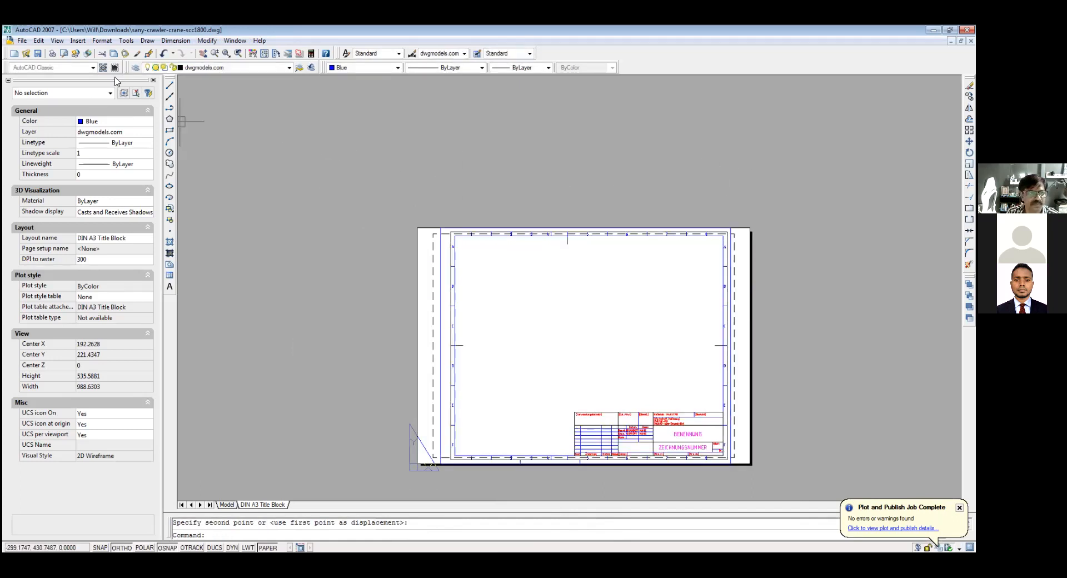
Step: Stretch the frame's top edge down into the sheet's printable area
left_click(207, 41)
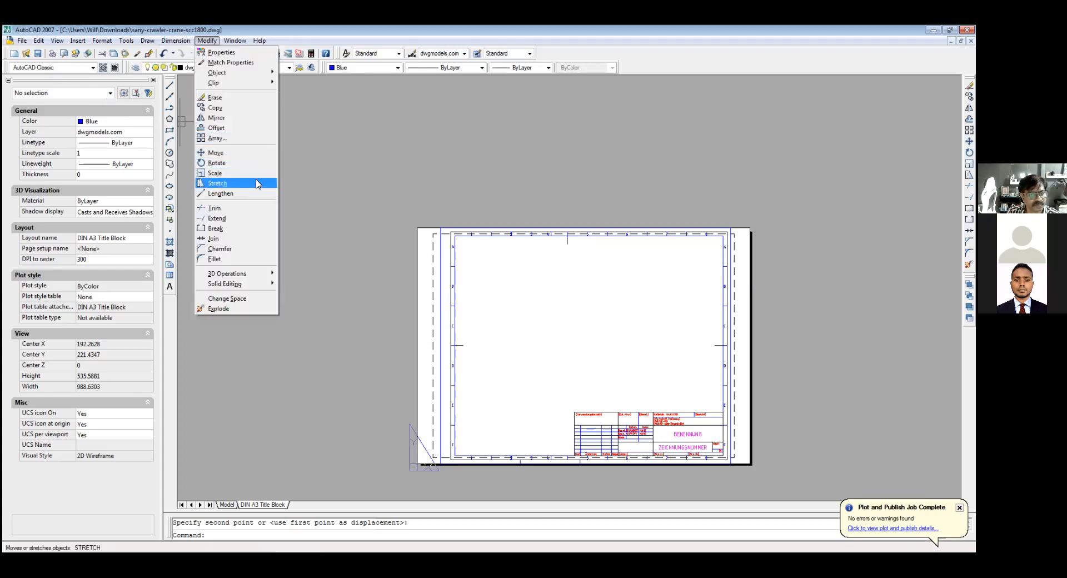
left_click(217, 183)
left_click(764, 154)
left_click(253, 296)
key("Return")
left_click(225, 172)
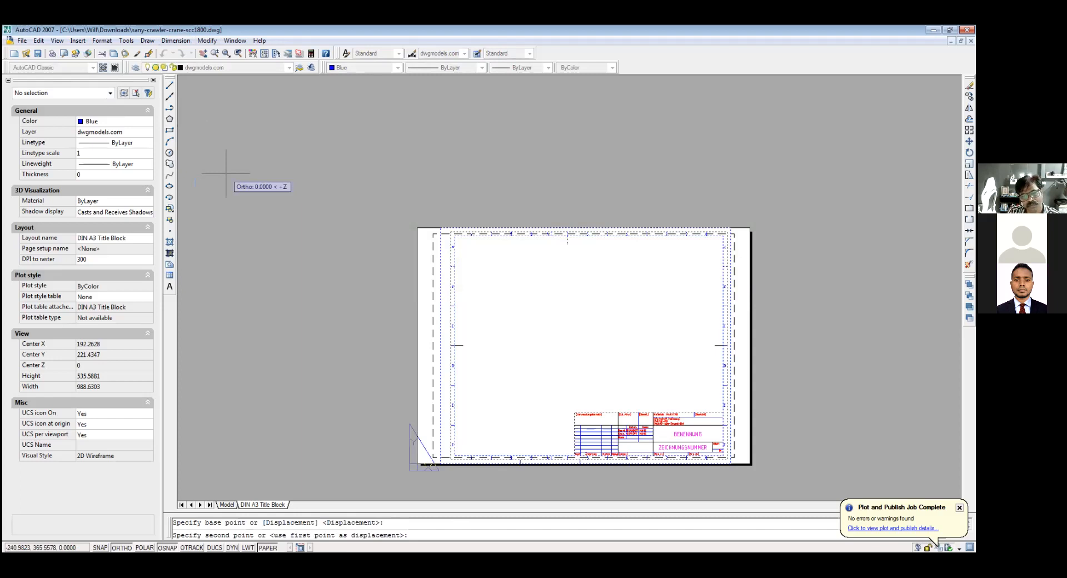
left_click(225, 185)
middle_click_drag(216, 188, 218, 144)
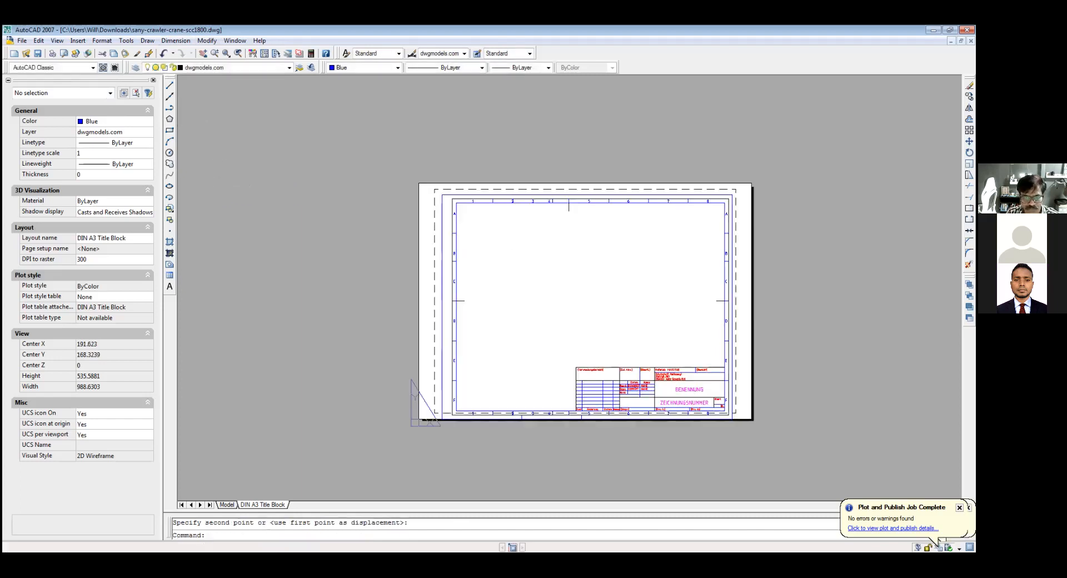
Step: Stretch the title block and the frame's bottom edge upward by about the same amount
left_click(208, 42)
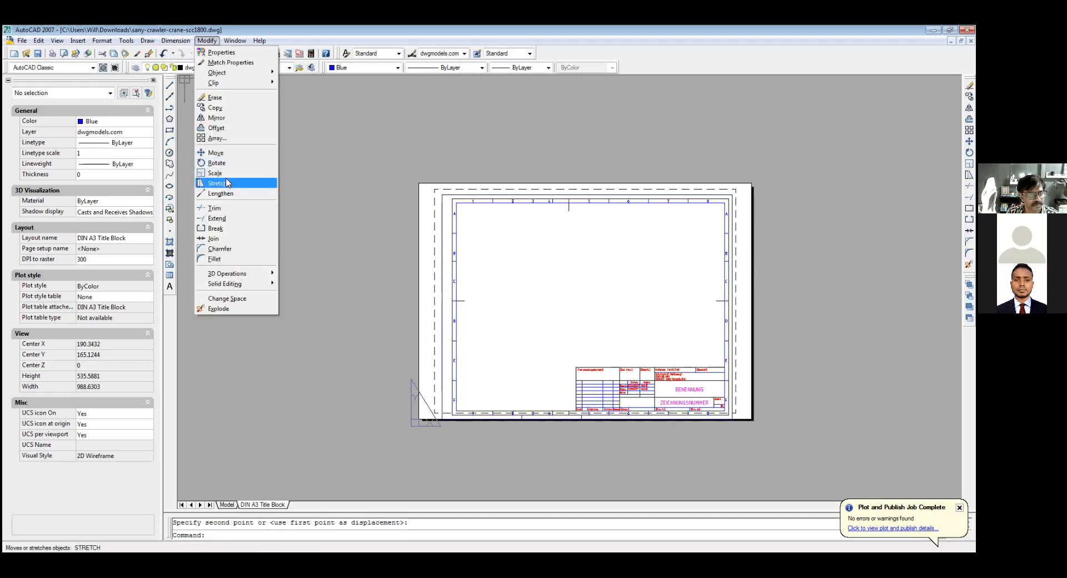
left_click(233, 182)
left_click(773, 435)
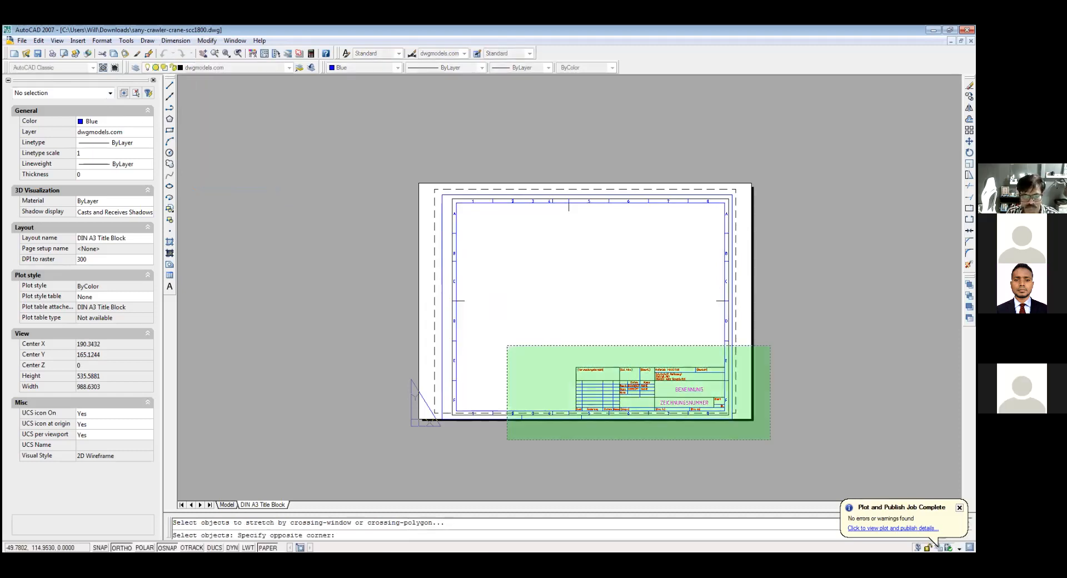
left_click(505, 348)
key("Return")
left_click(360, 348)
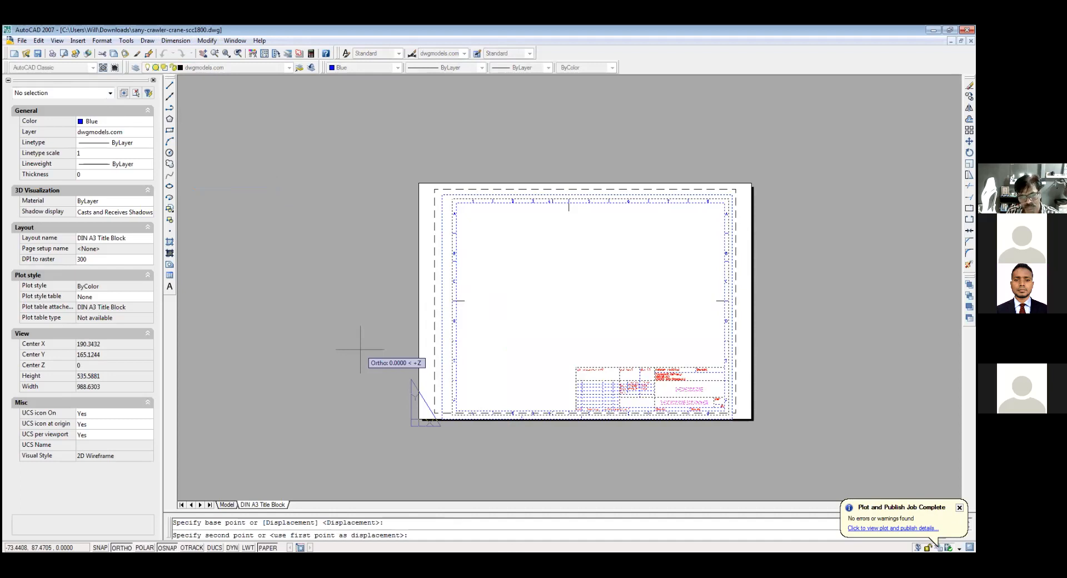
left_click(361, 336)
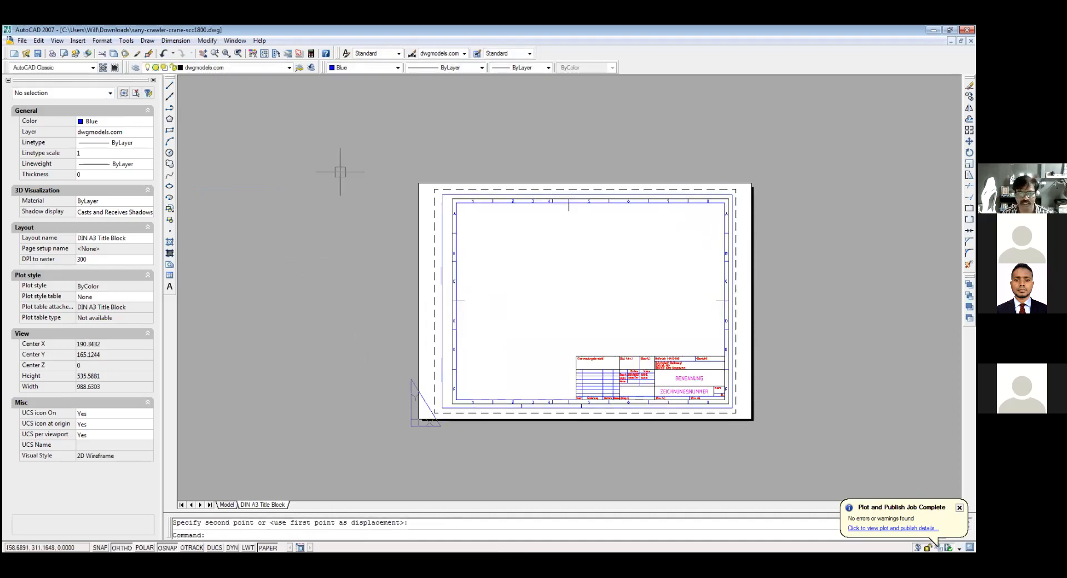
left_click(440, 226)
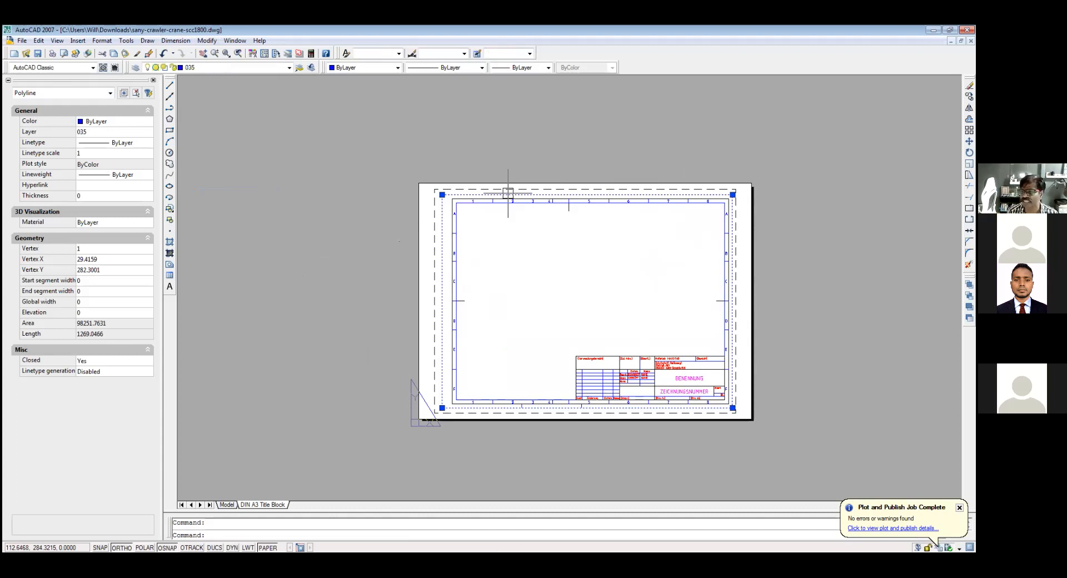
left_click(435, 289)
key("Escape")
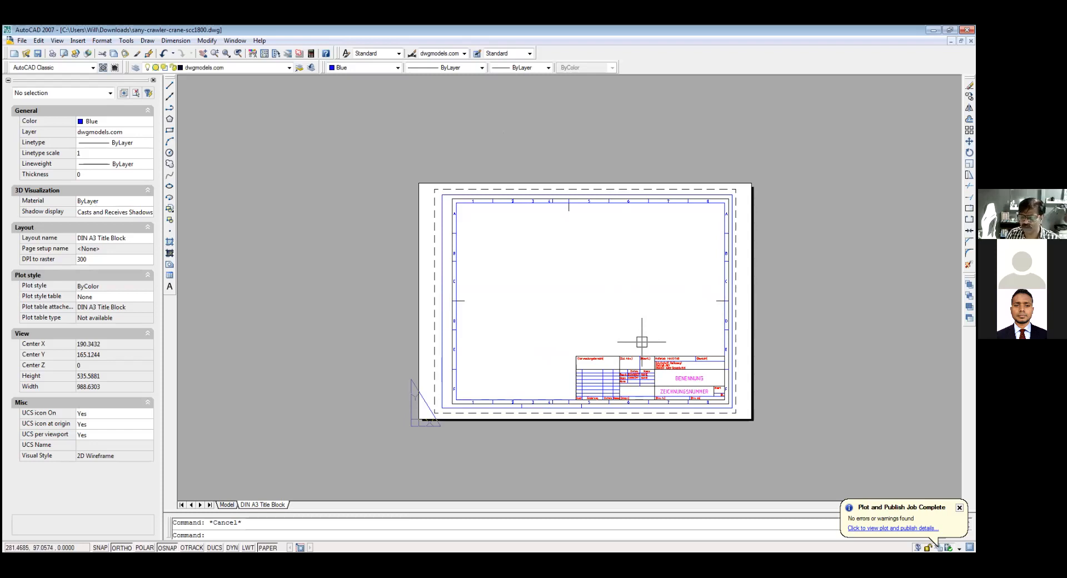
Step: Draw an MV viewport from the frame's upper-left corner to just above the title block
scroll(677, 400, "up", 1)
scroll(677, 400, "down", 2)
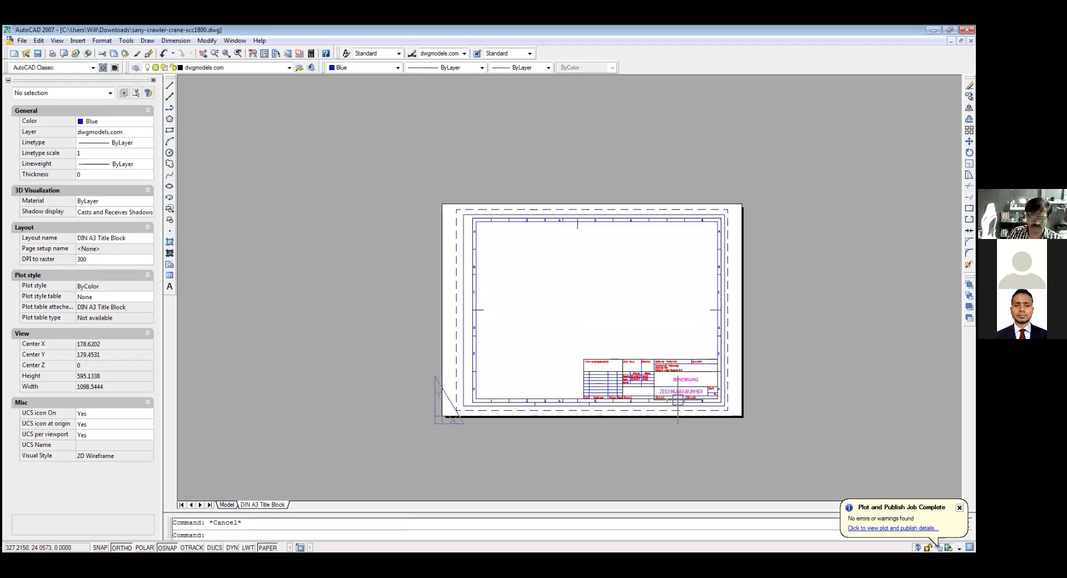
scroll(677, 400, "down", 2)
middle_click_drag(600, 393, 633, 464)
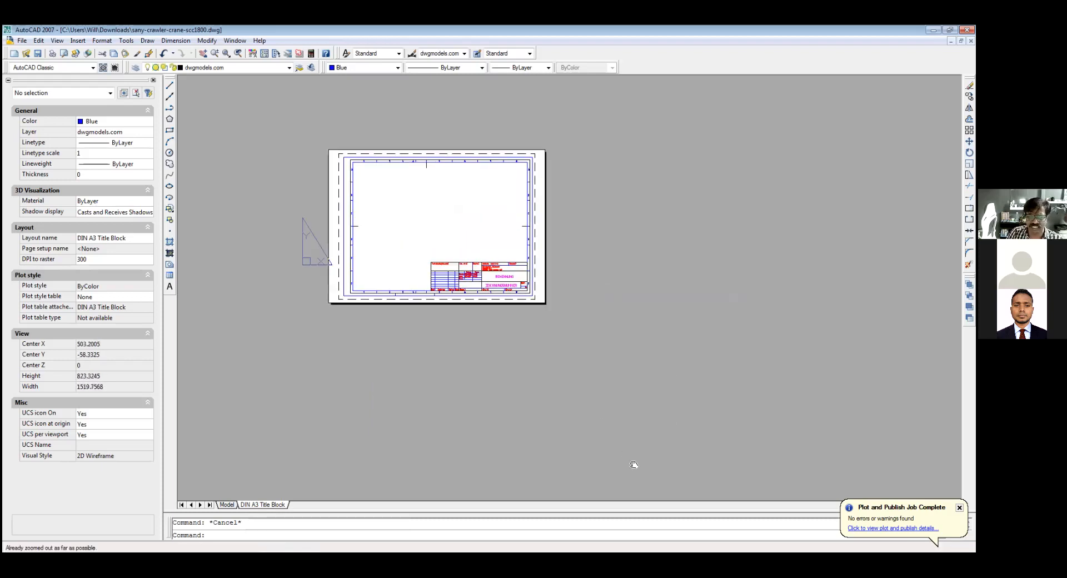
middle_click_drag(486, 412, 511, 424)
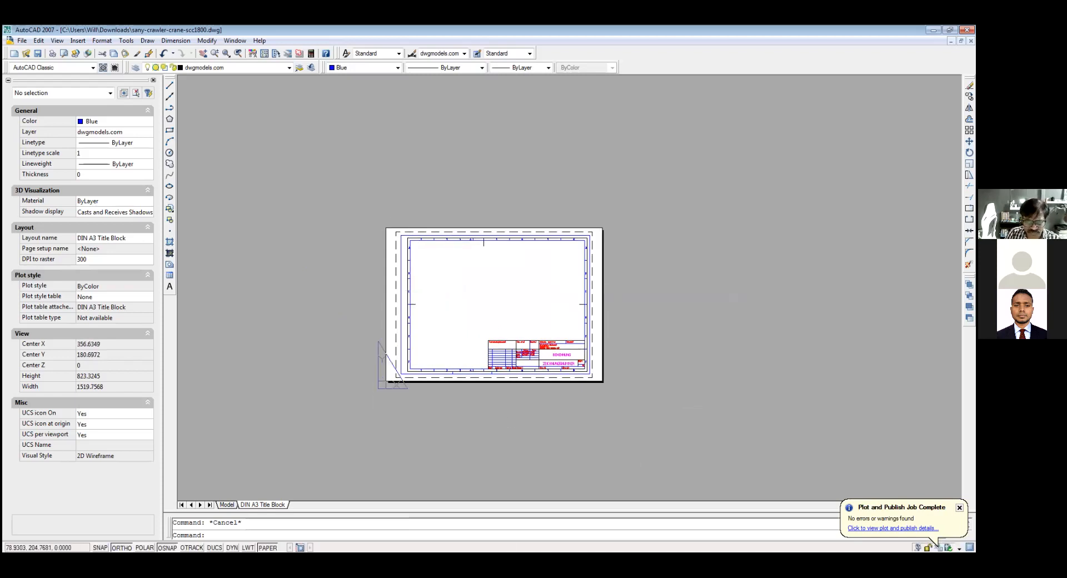
type("mv")
key("Return")
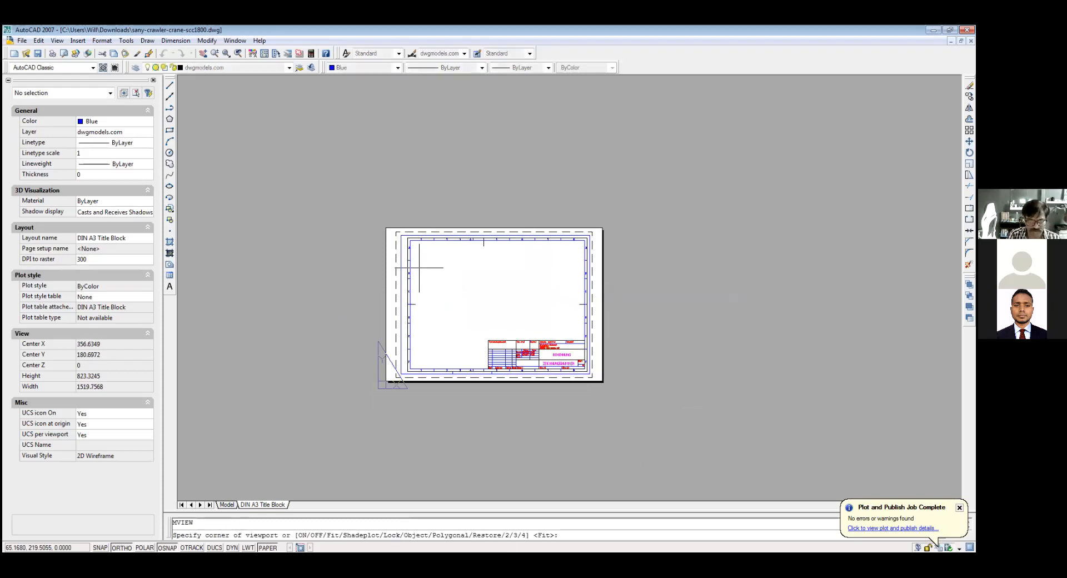
left_click(479, 221)
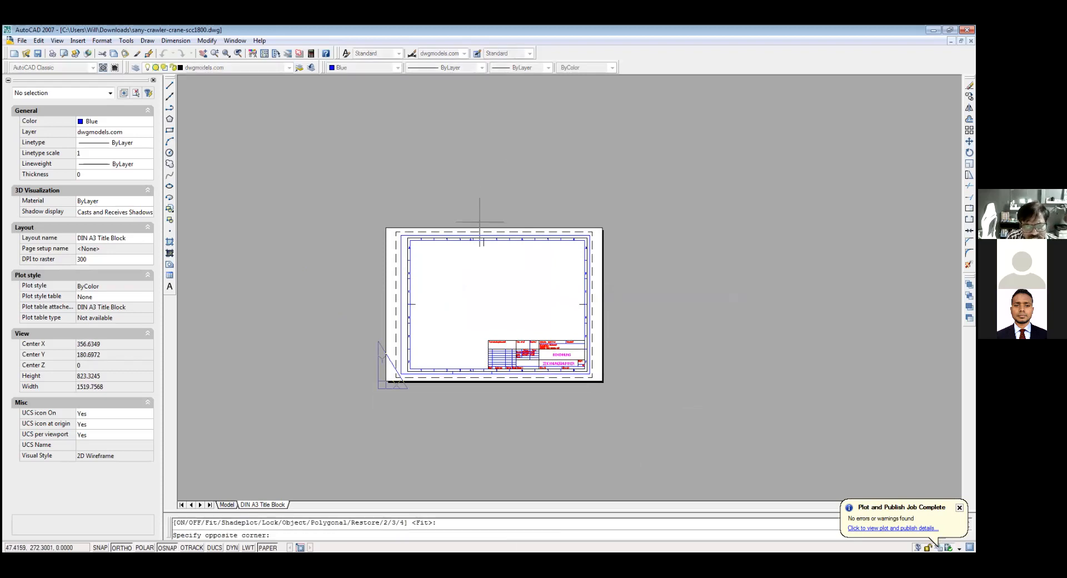
left_click(583, 341)
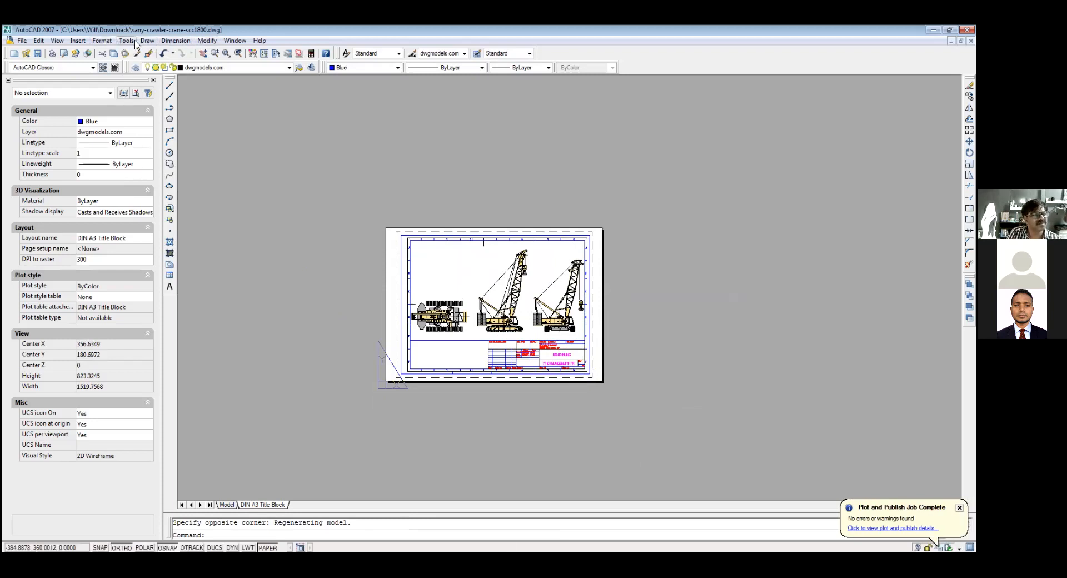
Step: Start a new layout and a block insertion from the Insert menu, cancelling both
left_click(74, 43)
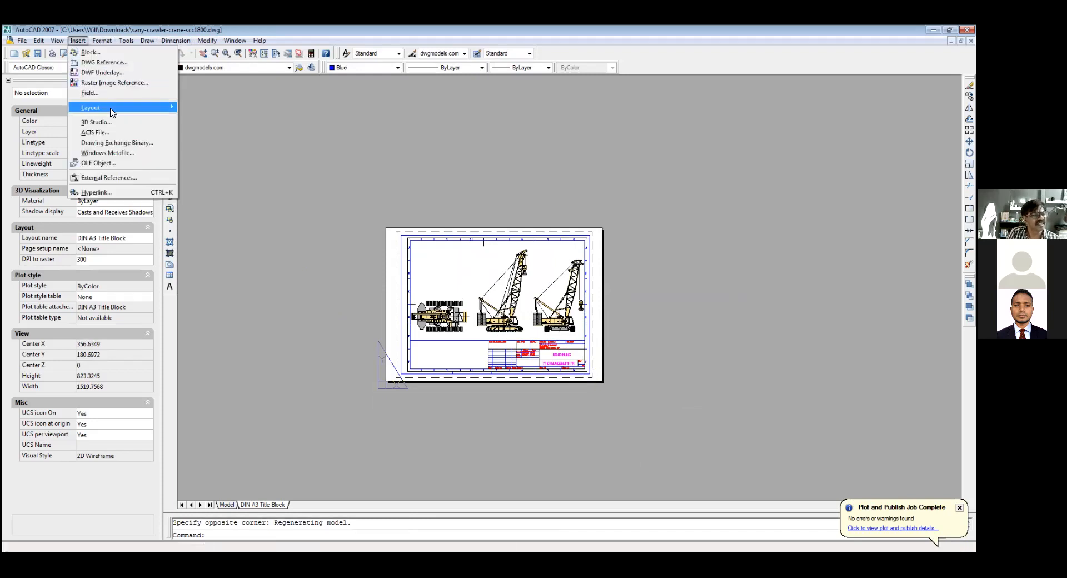
mouse_move(113, 112)
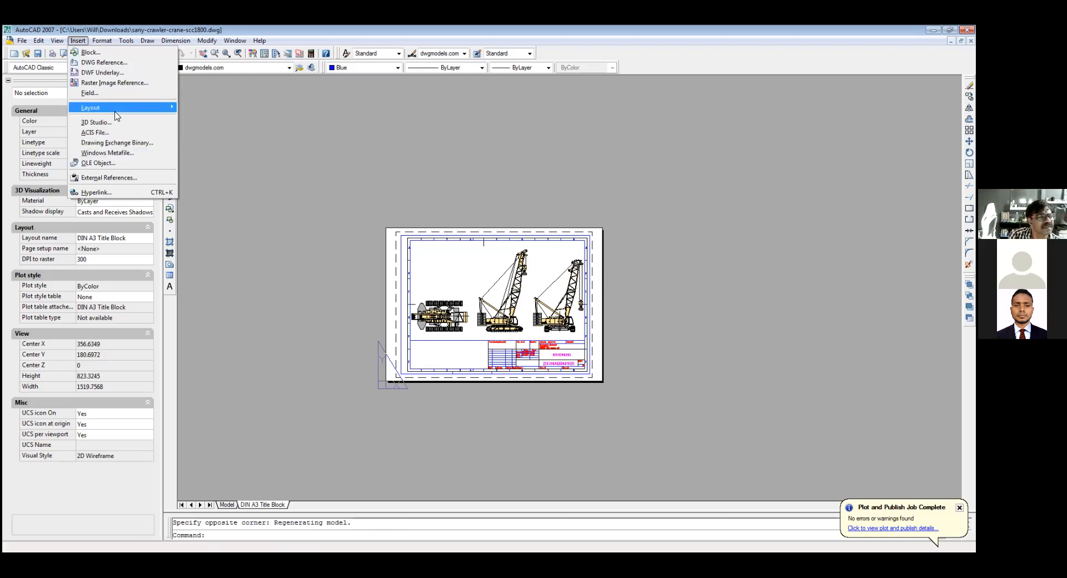
mouse_move(116, 112)
left_click(213, 110)
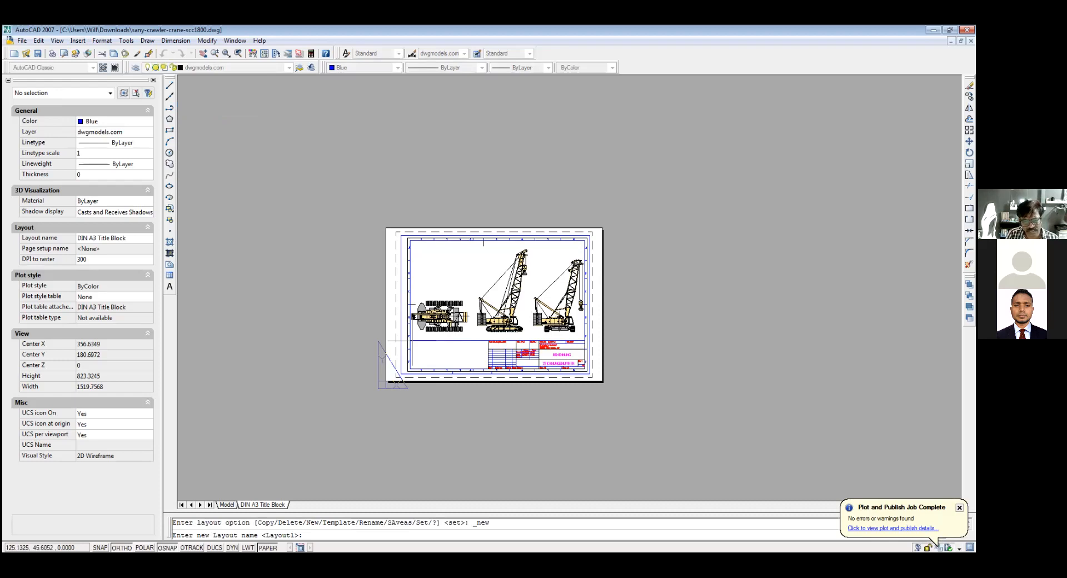
key("Escape")
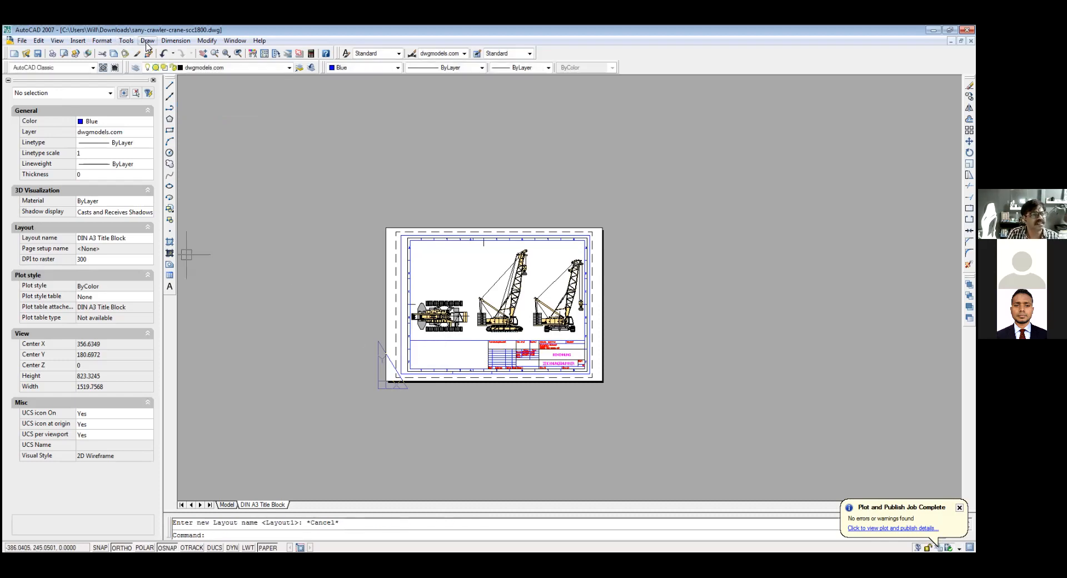
left_click(77, 40)
left_click(87, 58)
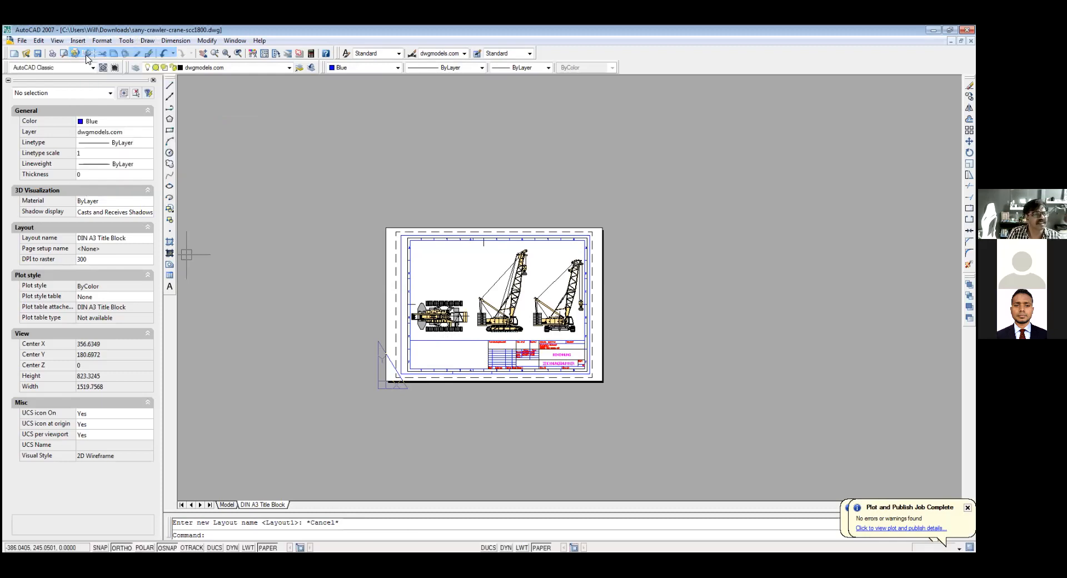
left_click(546, 352)
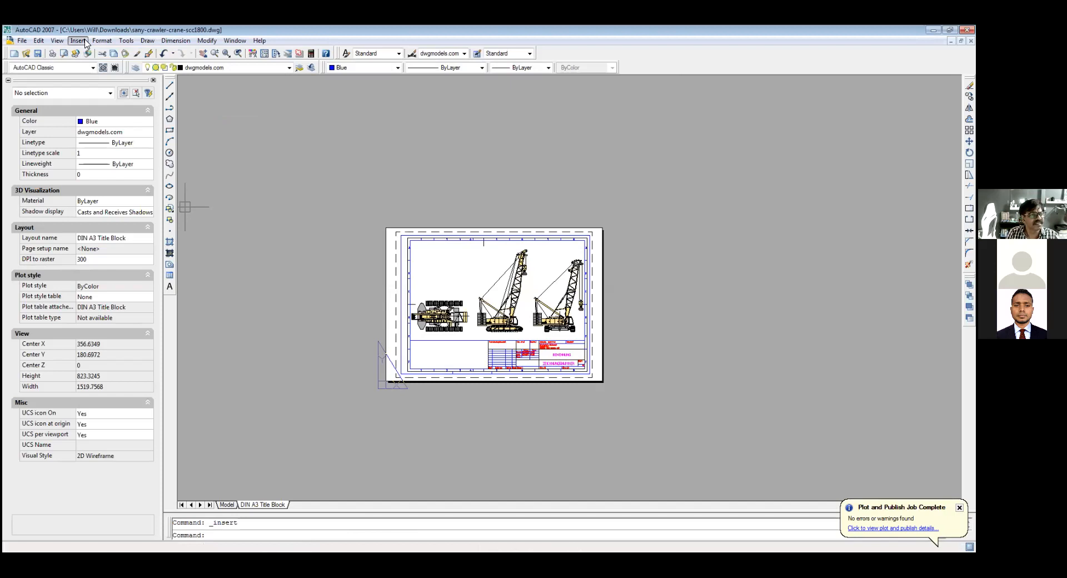
Step: Open the New Viewports dialog from View > Viewports
left_click(85, 42)
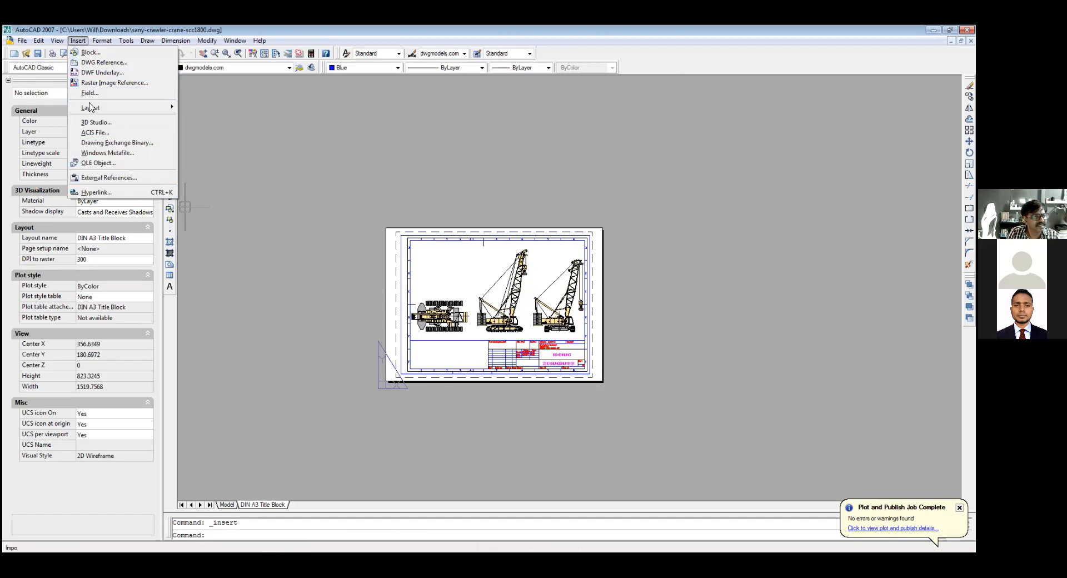
left_click(106, 41)
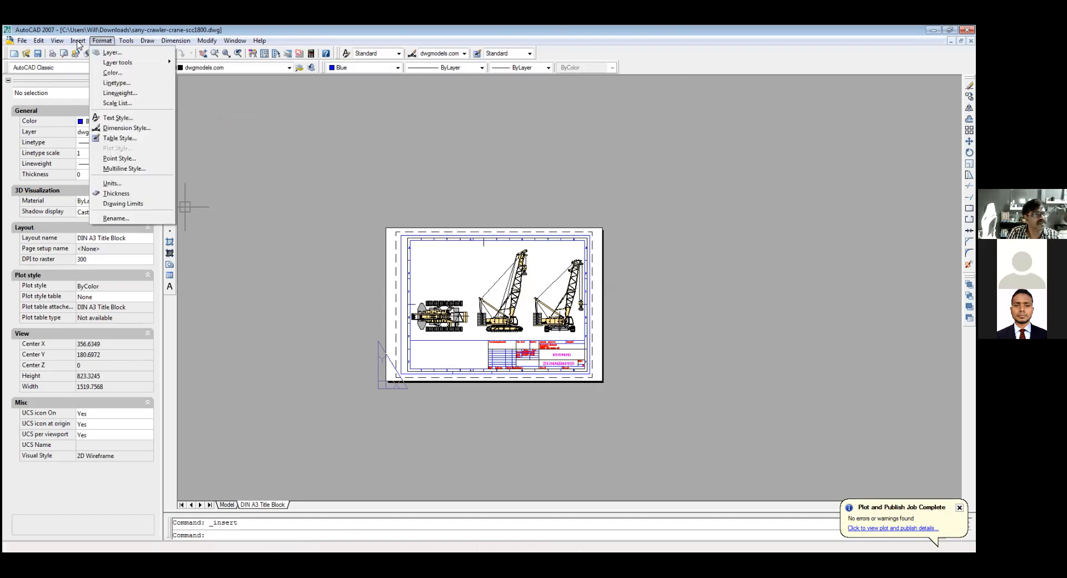
left_click(58, 41)
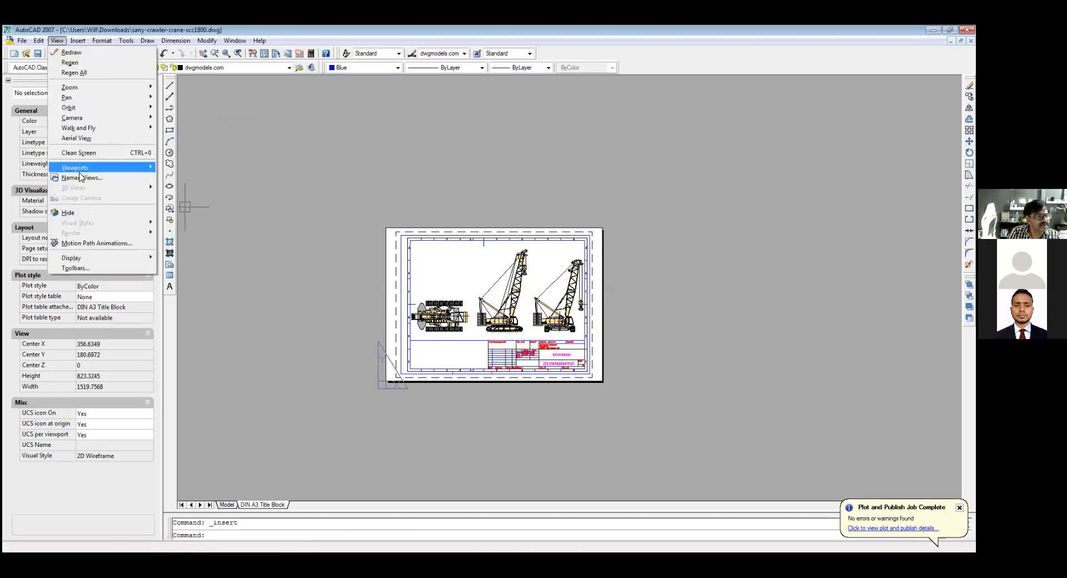
mouse_move(82, 173)
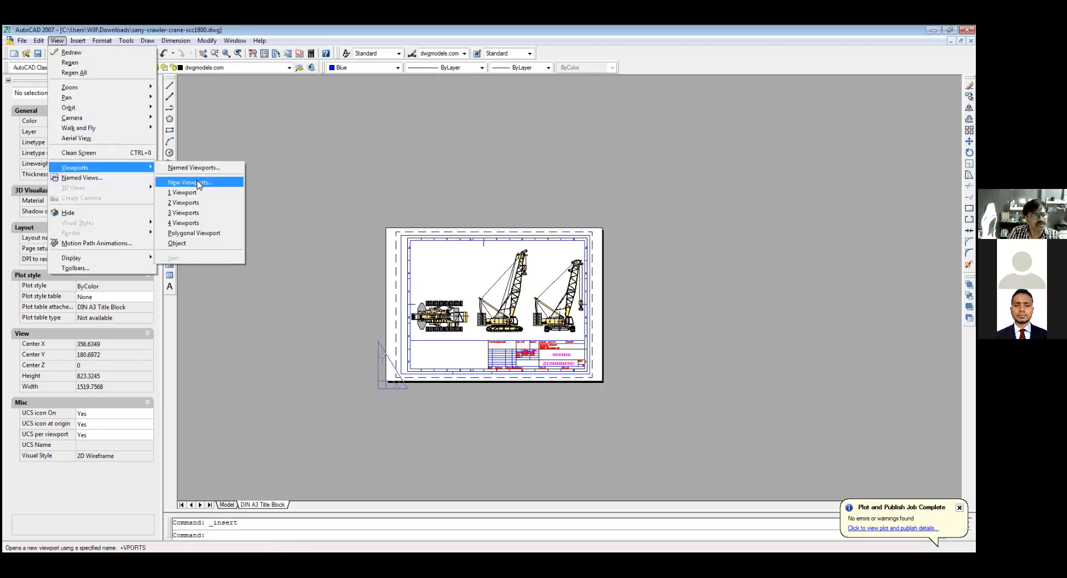
left_click(200, 180)
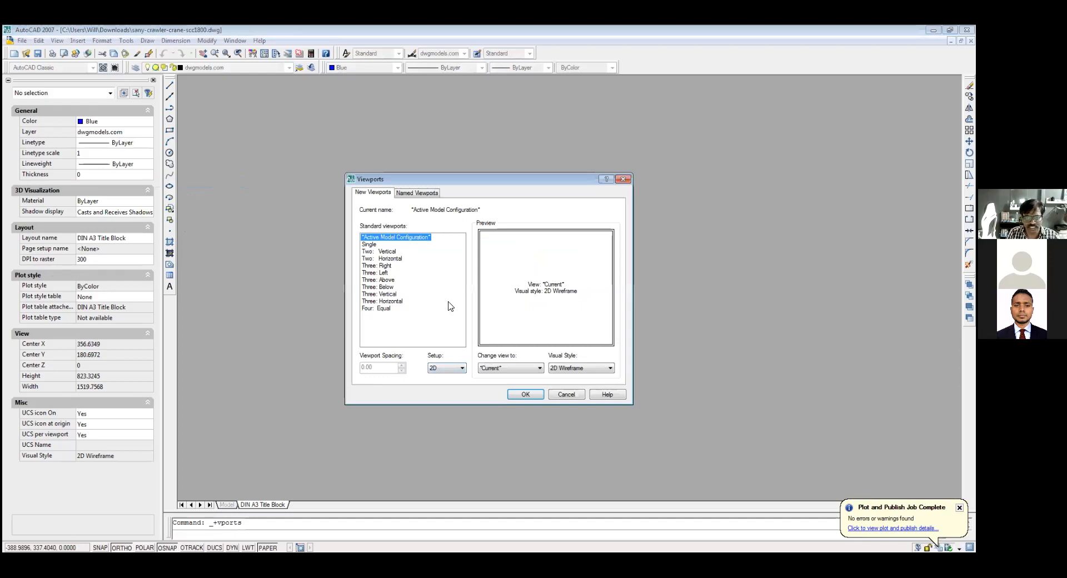
Step: Create a Single viewport near the title block from the New Viewports dialog
left_click(369, 245)
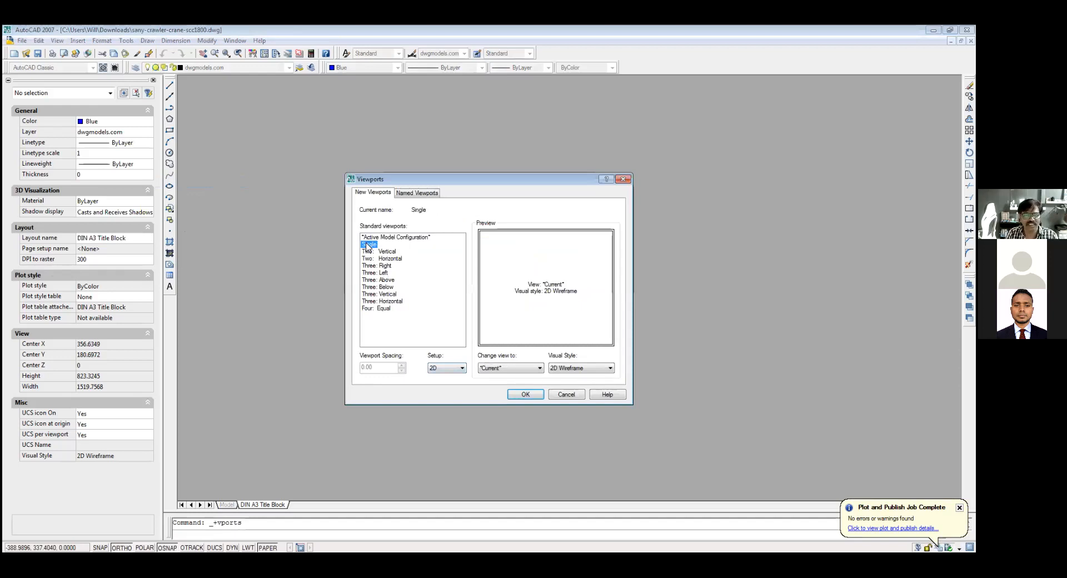
left_click(524, 394)
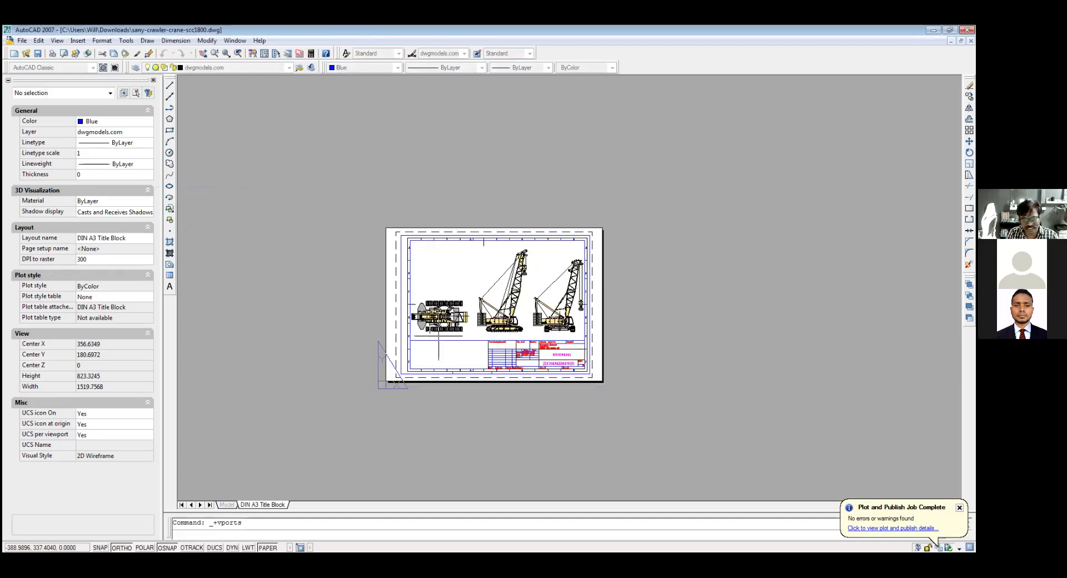
left_click(409, 340)
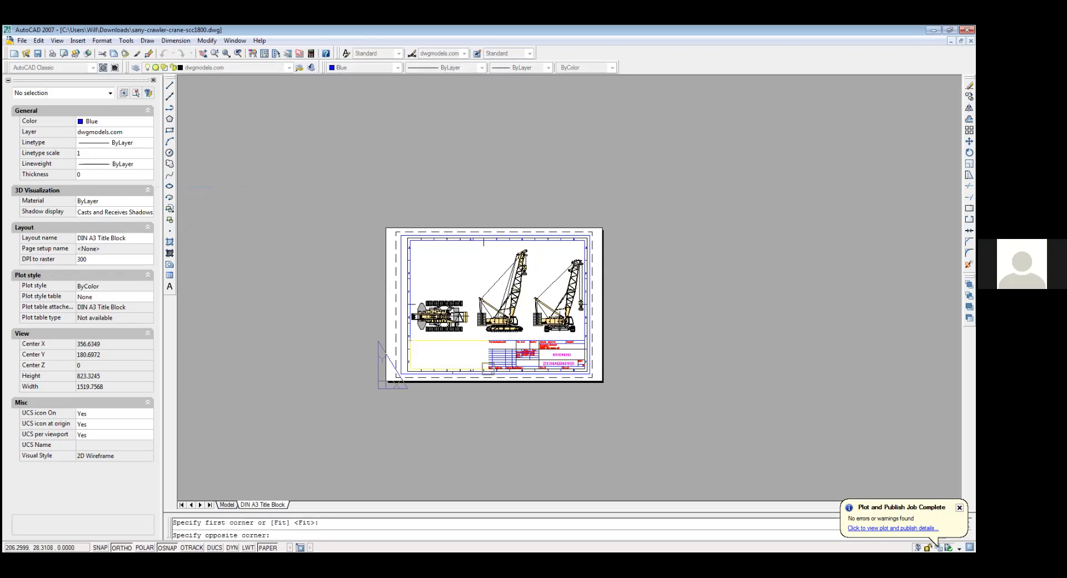
left_click(485, 371)
left_click(484, 371)
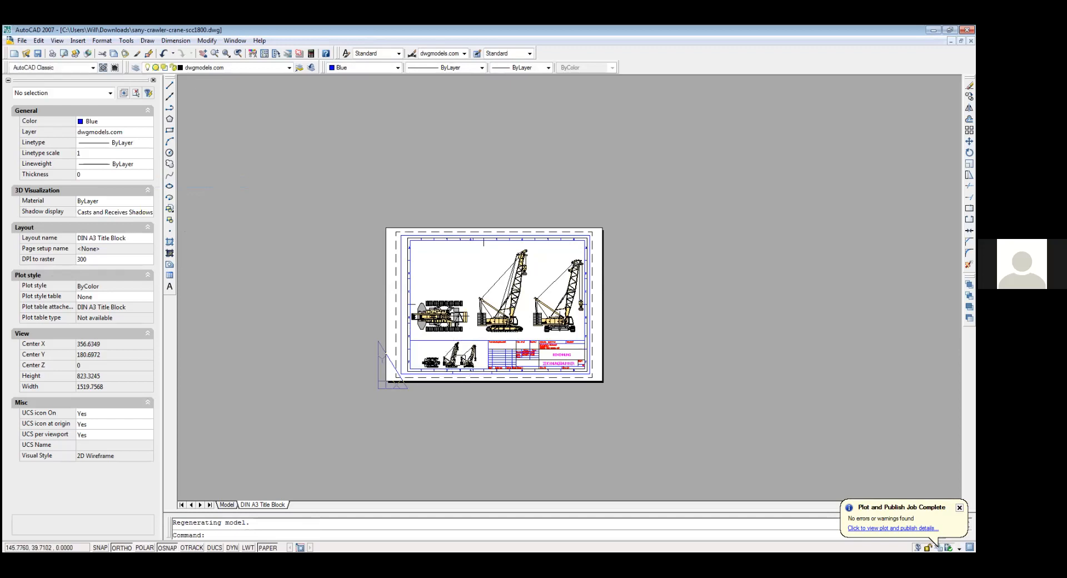
Step: Undo that viewport, then zoom in and centre the DIN A3 sheet in the window
key("ctrl+z")
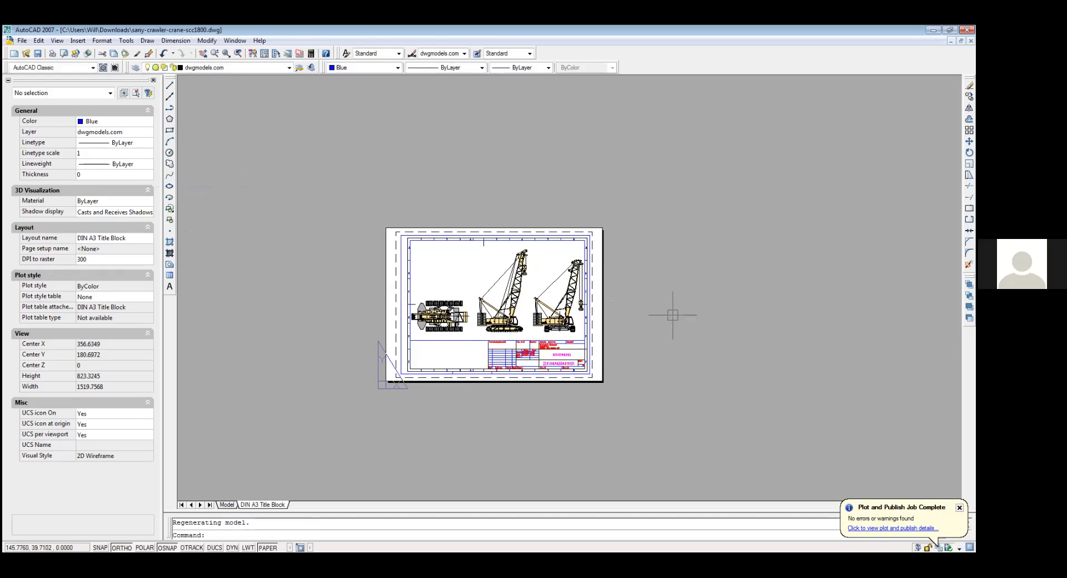
left_click(655, 208)
scroll(690, 270, "up", 2)
middle_click_drag(711, 315, 733, 307)
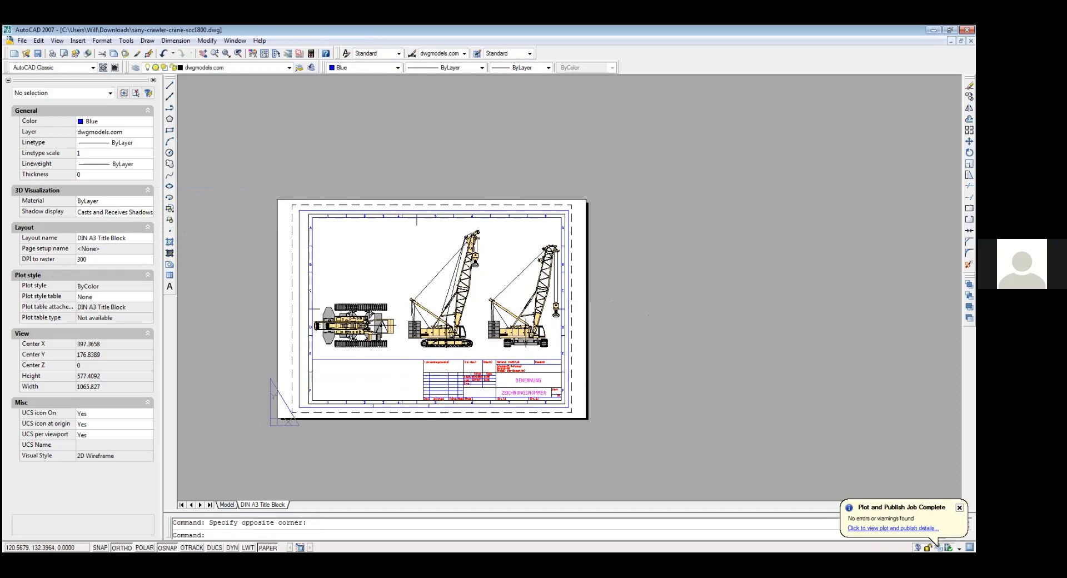
Step: Inside the viewport, zoom window around the crane plan view, then return to paper space
double_click(411, 262)
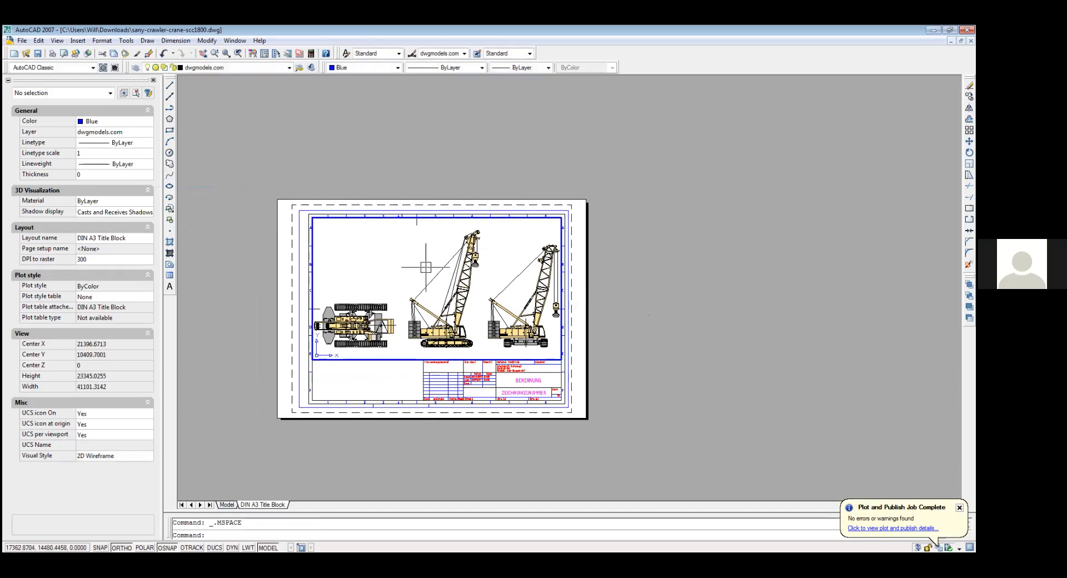
middle_click_drag(422, 270, 485, 254)
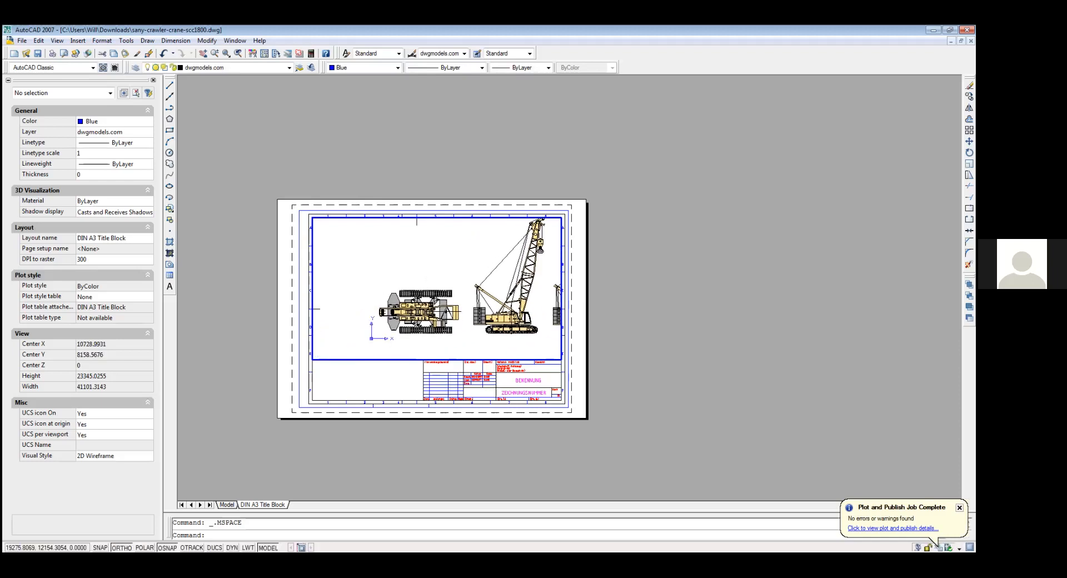
scroll(488, 264, "up", 3)
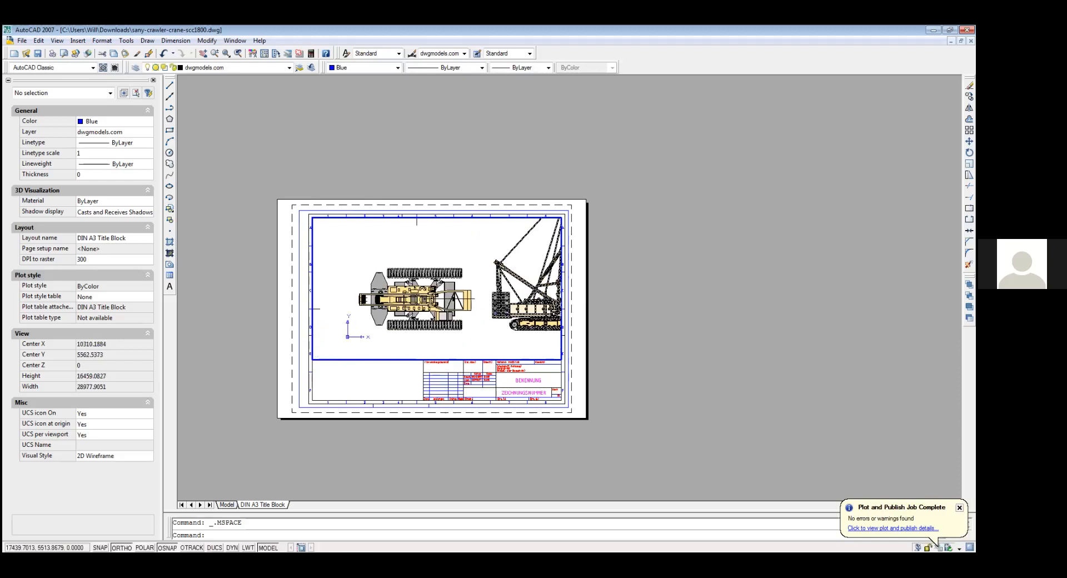
scroll(389, 295, "up", 3)
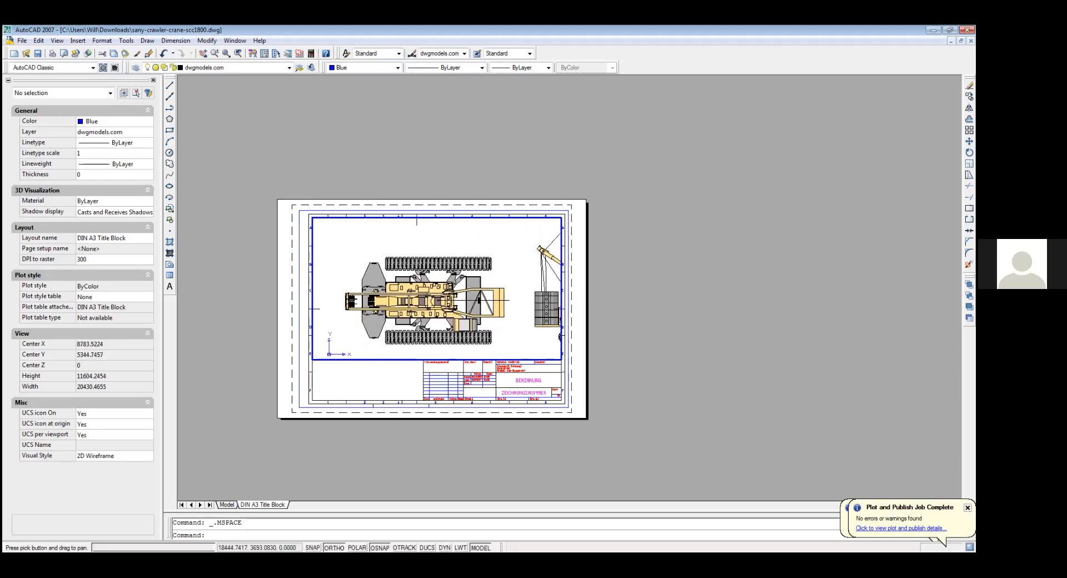
scroll(527, 308, "up", 3)
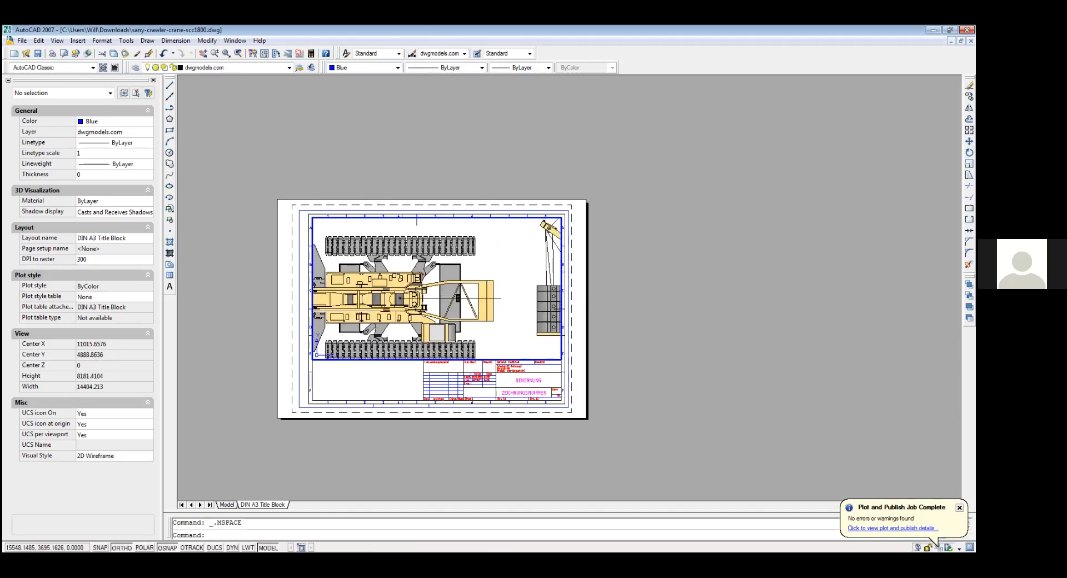
scroll(517, 309, "down", 4)
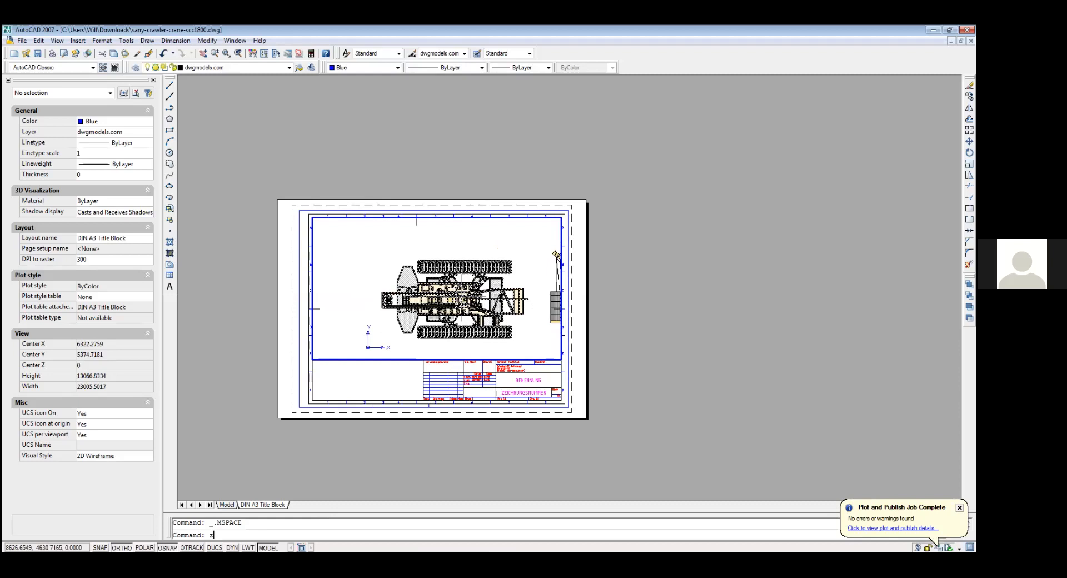
key("Return")
type("w")
key("Return")
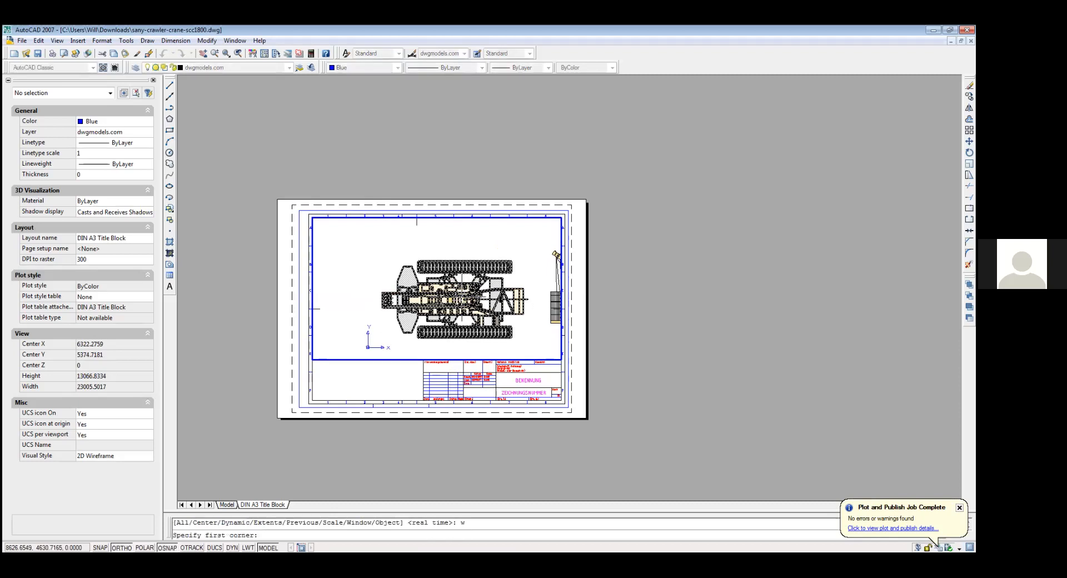
left_click(365, 250)
left_click(531, 346)
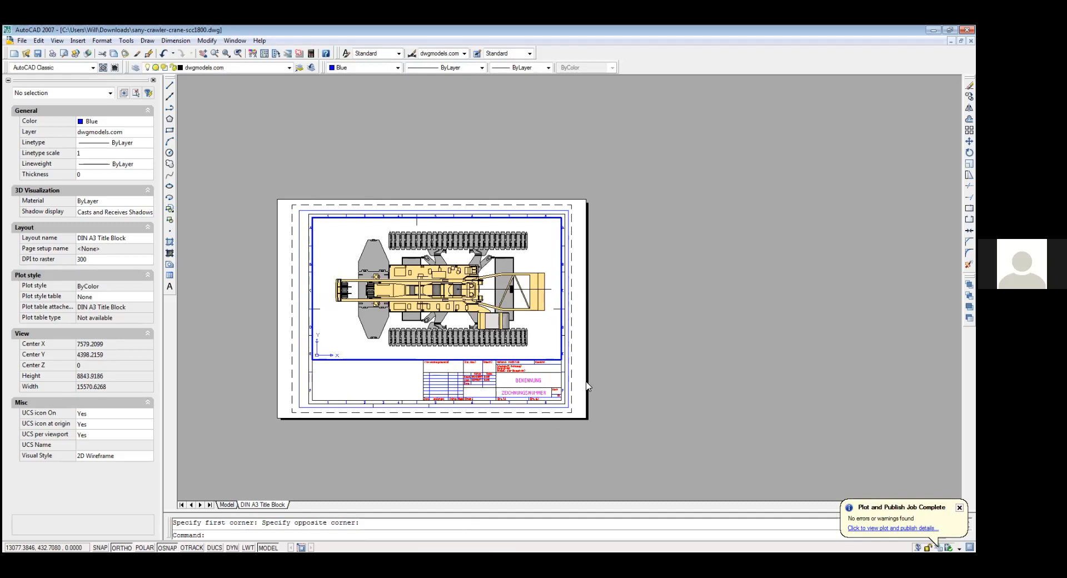
double_click(463, 466)
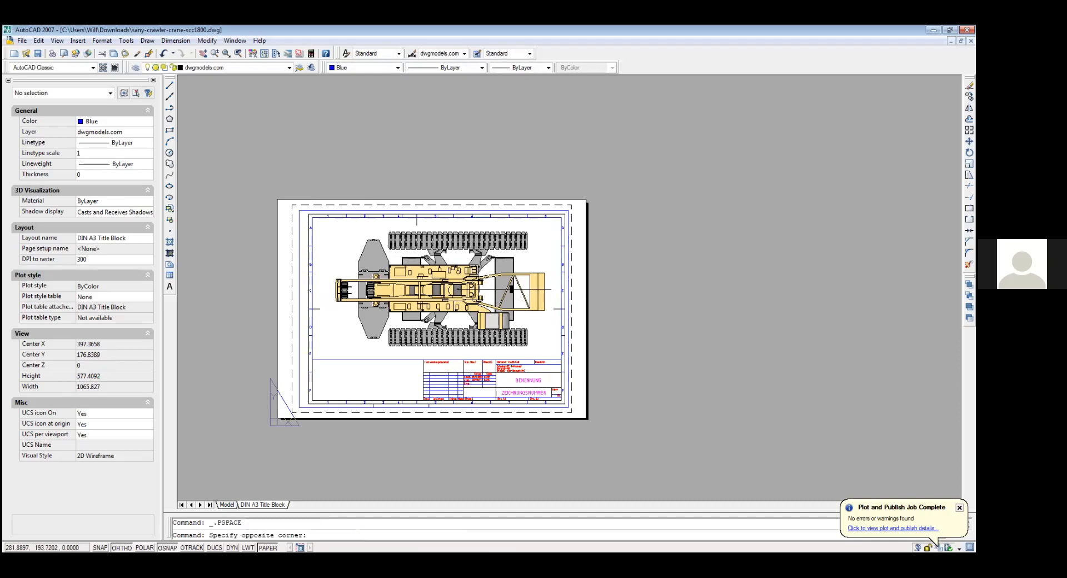
left_click(486, 276)
left_click(544, 323)
left_click(544, 324)
middle_click_drag(542, 331, 512, 336)
left_click(588, 318)
left_click(608, 328)
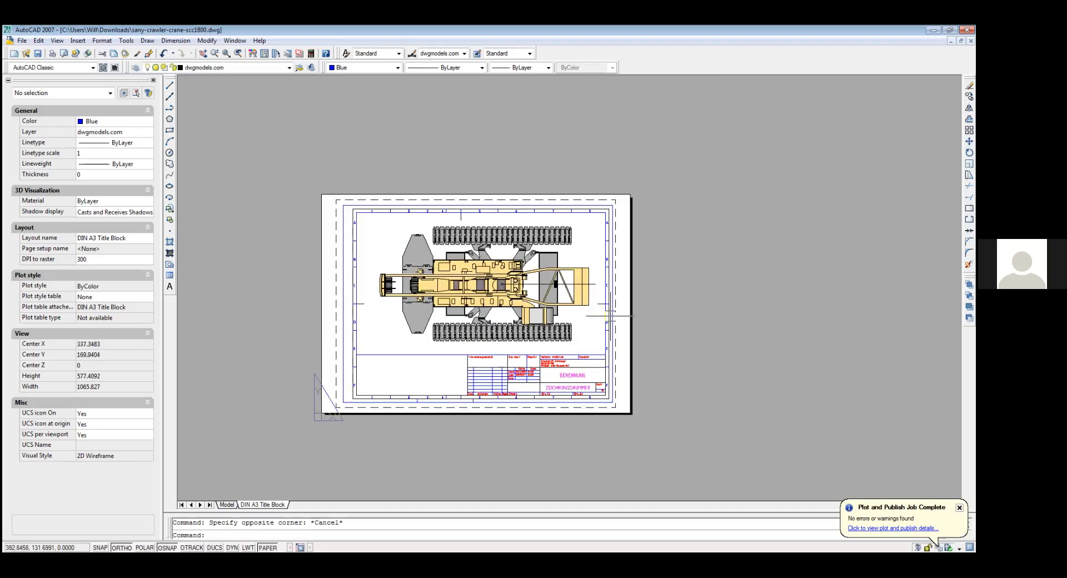
double_click(566, 319)
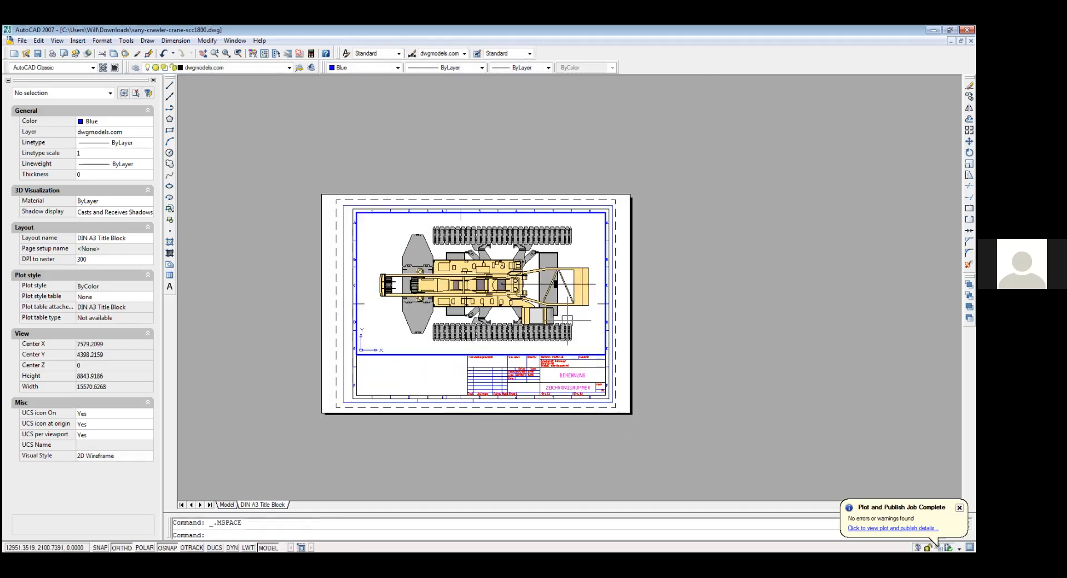
left_click(578, 327)
middle_click_drag(509, 340, 428, 445)
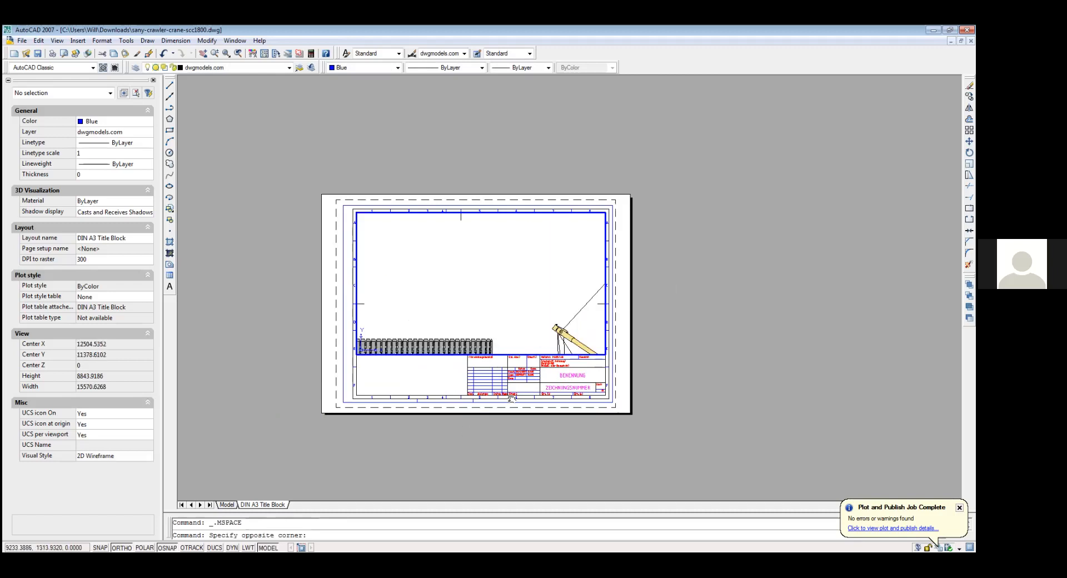
middle_click_drag(511, 398, 545, 385)
middle_click_drag(483, 325, 506, 330)
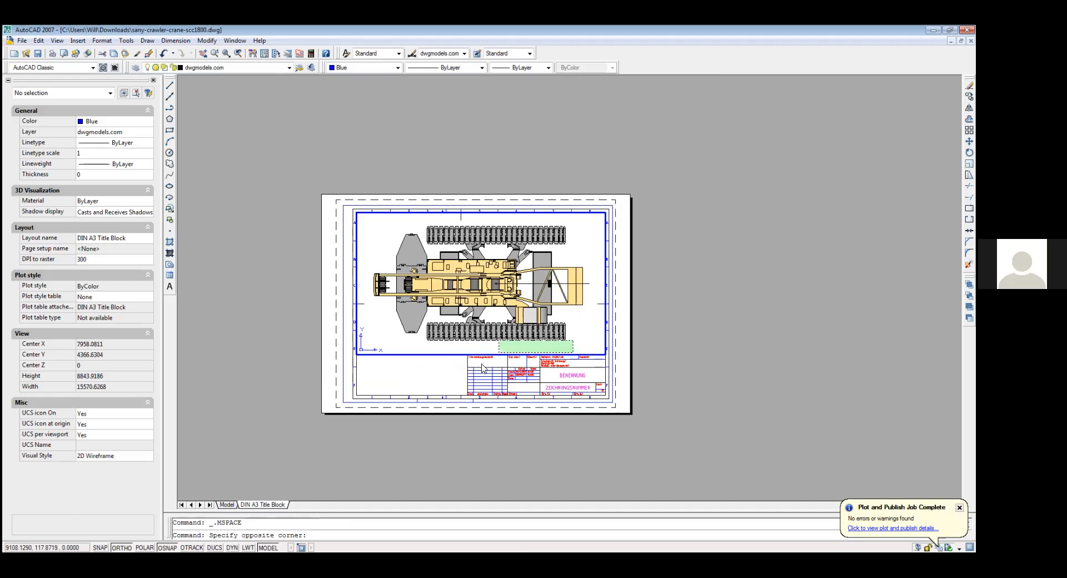
key("Escape")
double_click(449, 368)
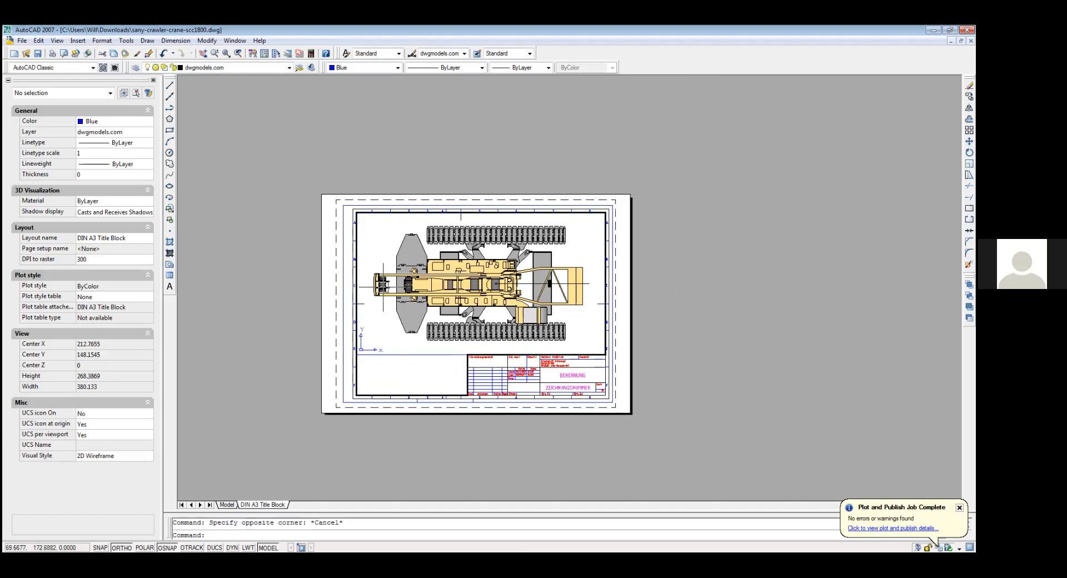
left_click(424, 356)
left_click(378, 254)
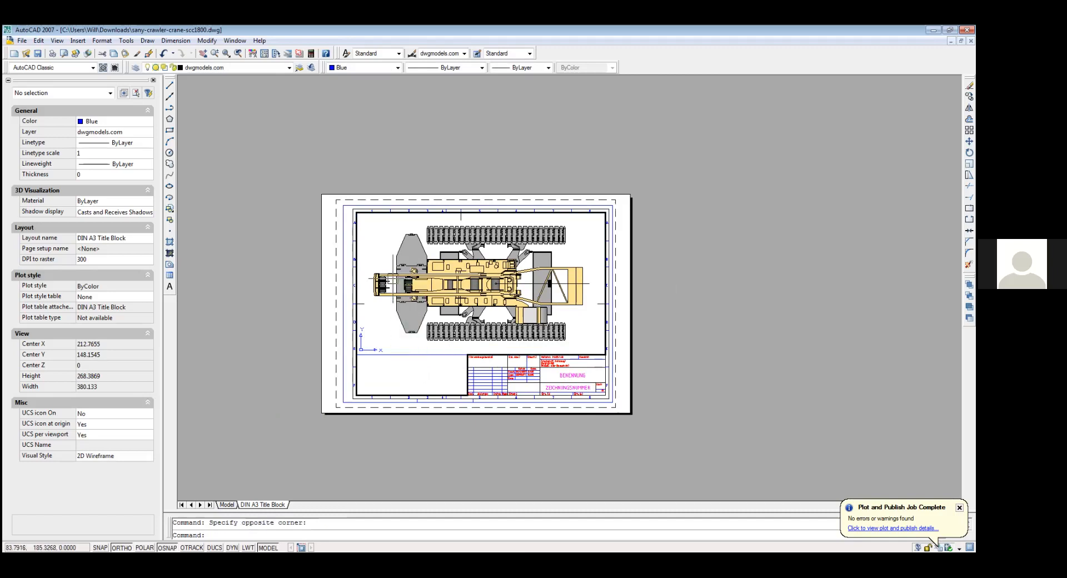
key("Escape")
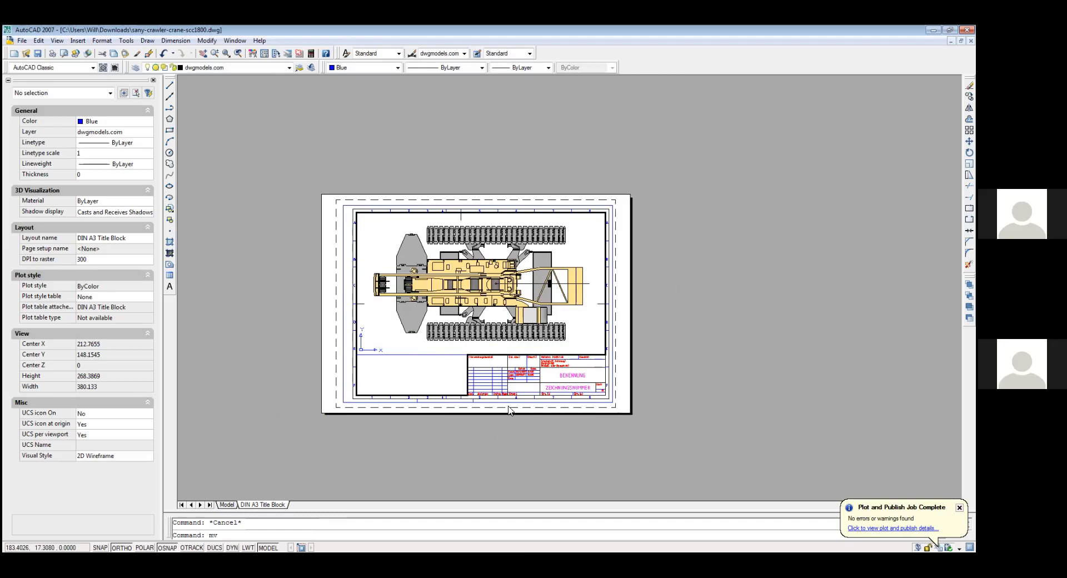
key("Return")
key("Escape")
key("Escape")
left_click(528, 295)
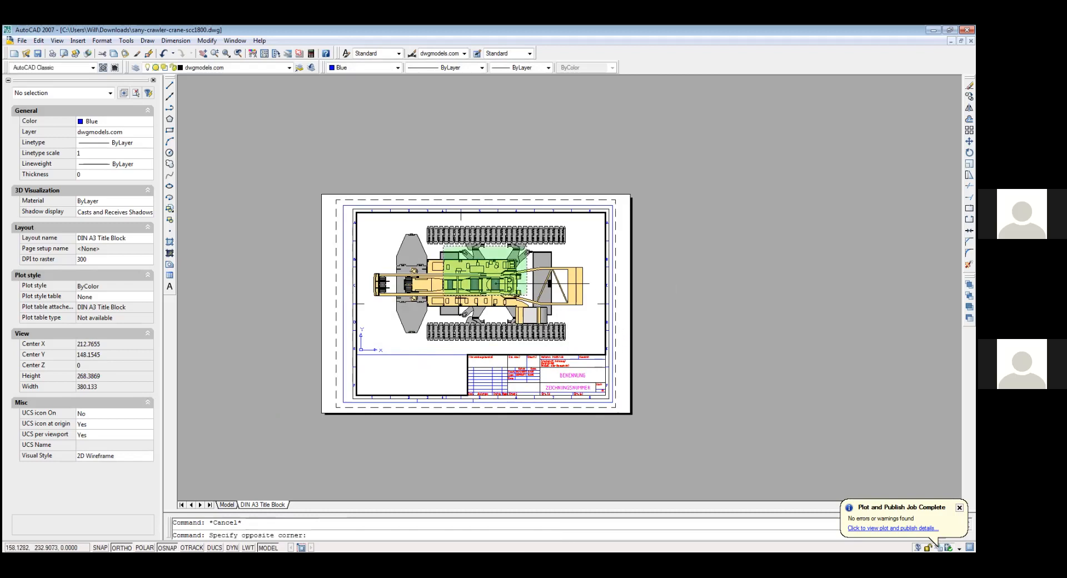
left_click(442, 245)
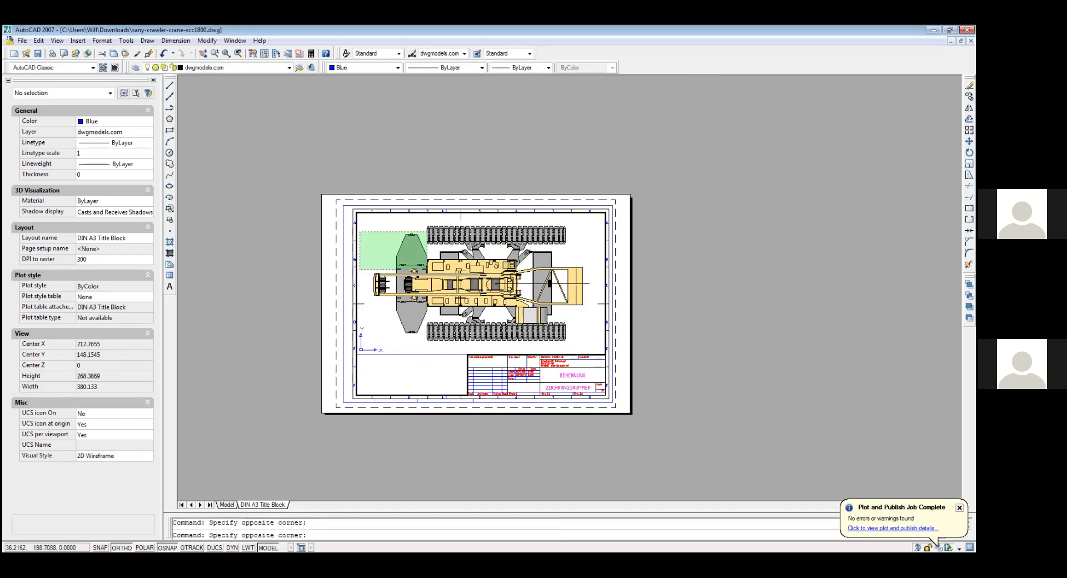
left_click(358, 270)
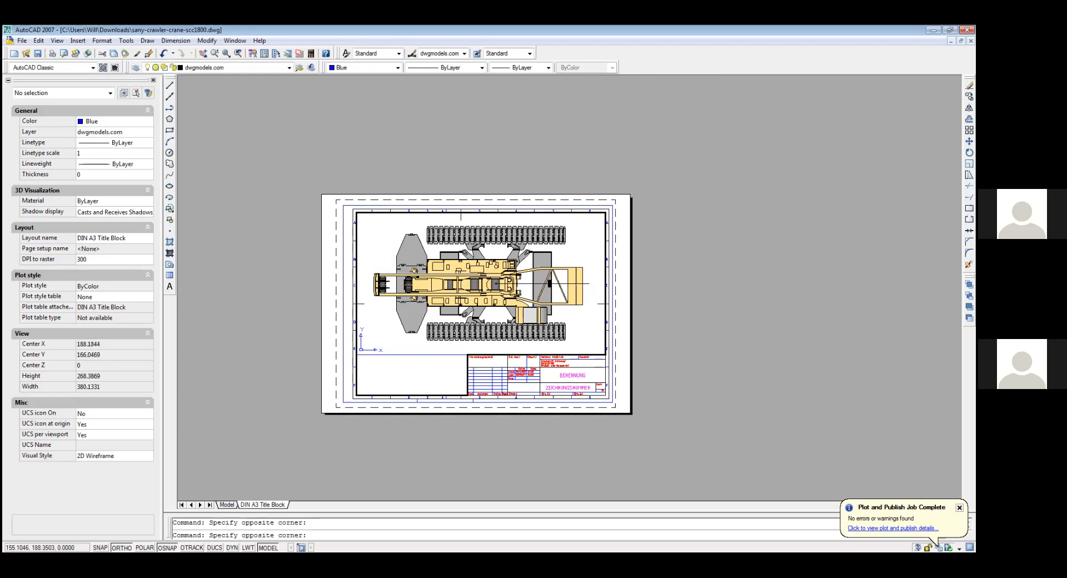
key("Escape")
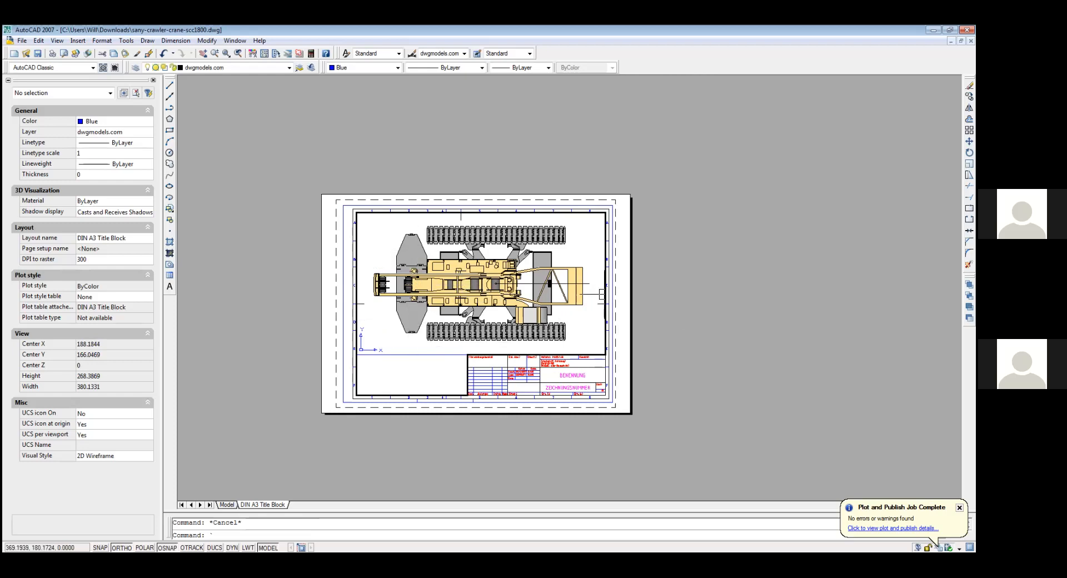
left_click(440, 358)
left_click(385, 262)
left_click(445, 365)
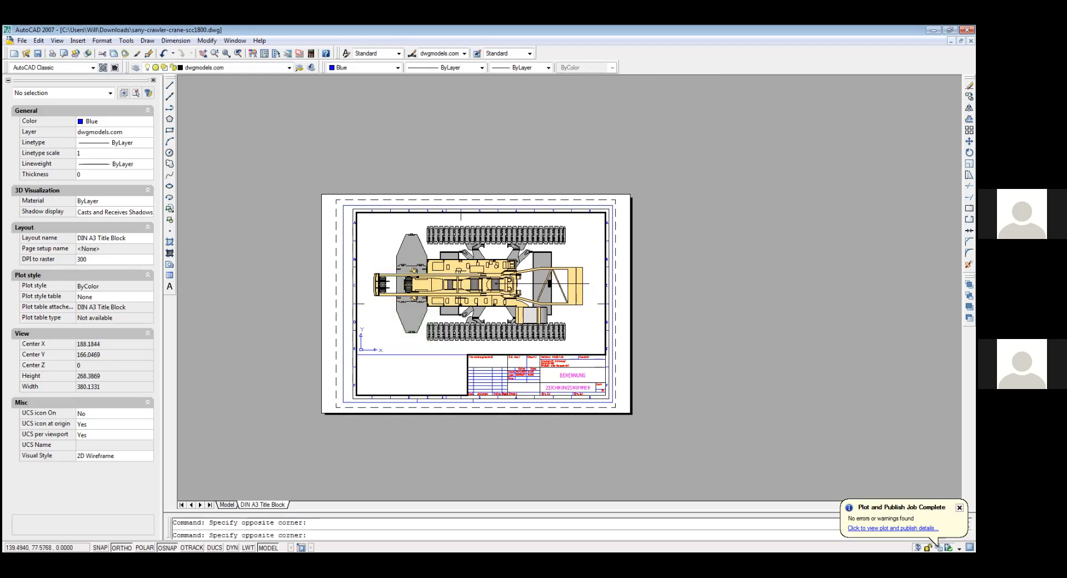
key("Escape")
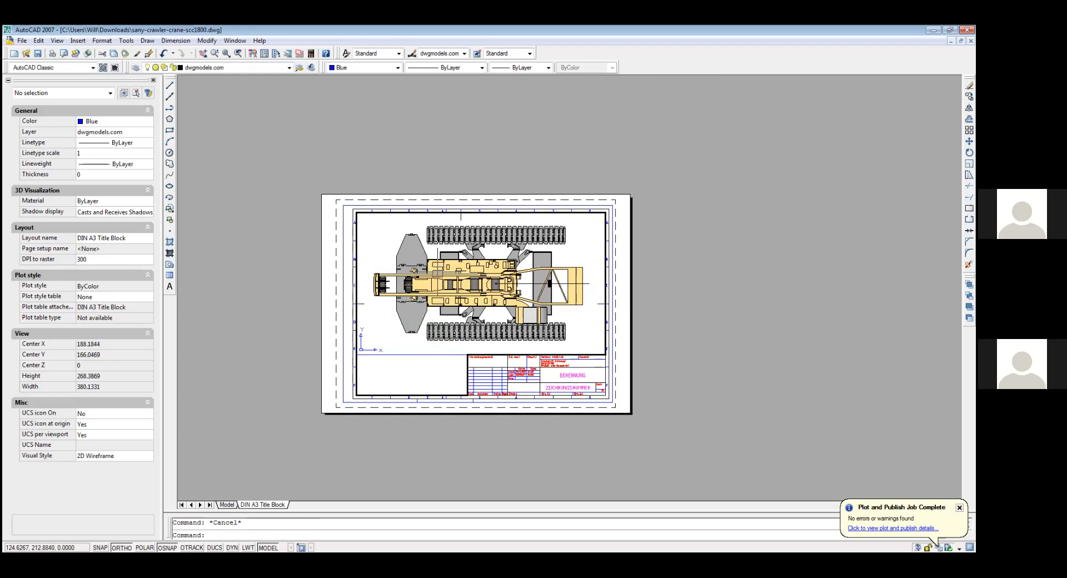
left_click(412, 351)
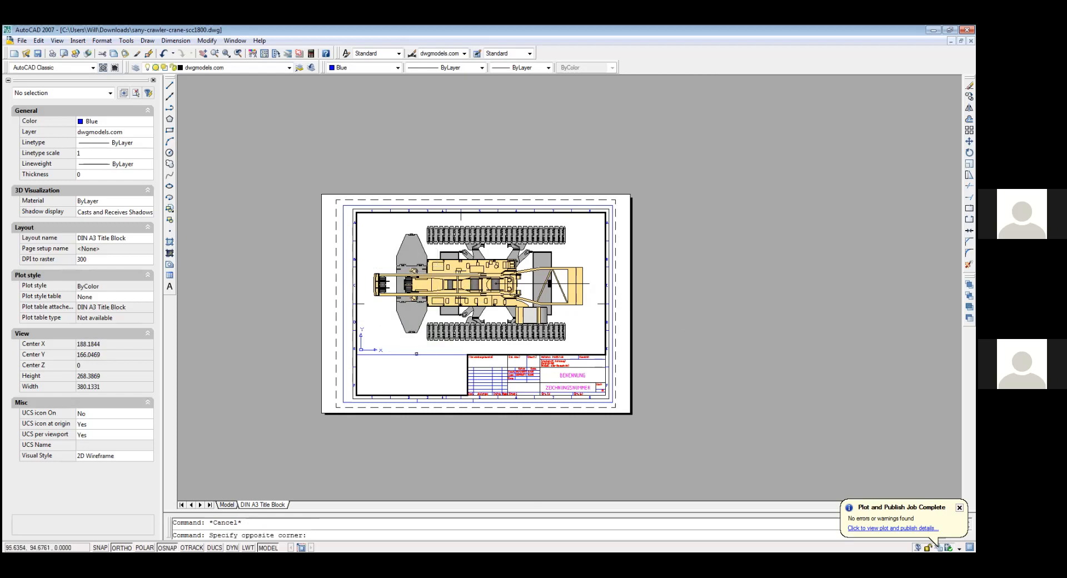
left_click(391, 306)
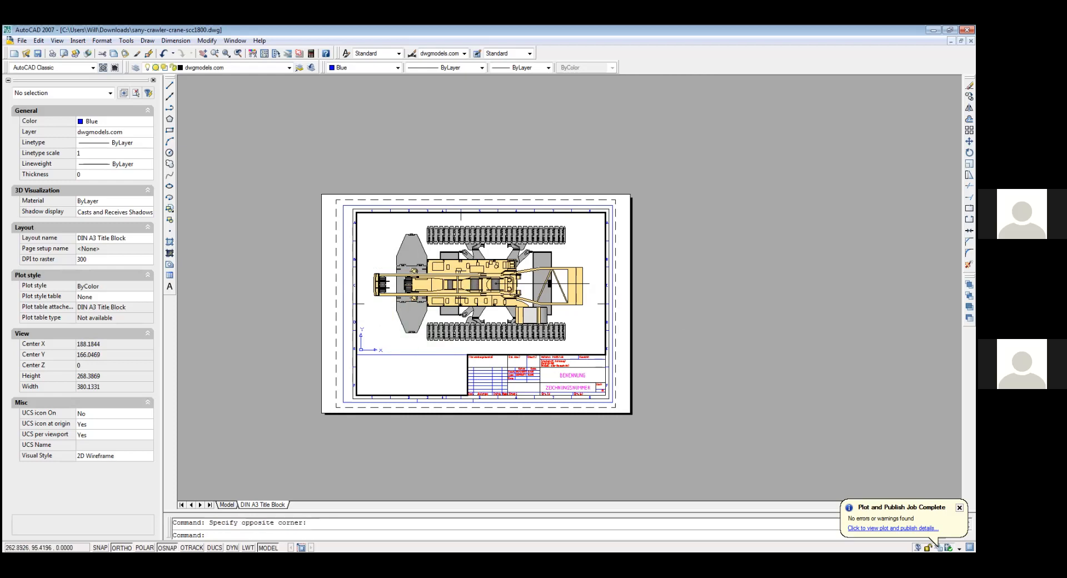
left_click(591, 340)
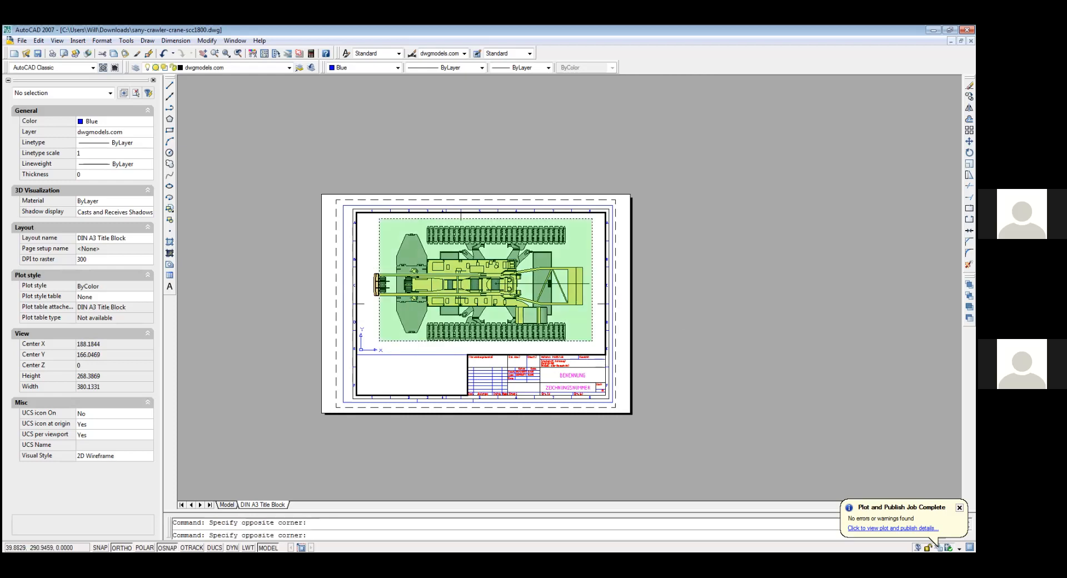
left_click(379, 218)
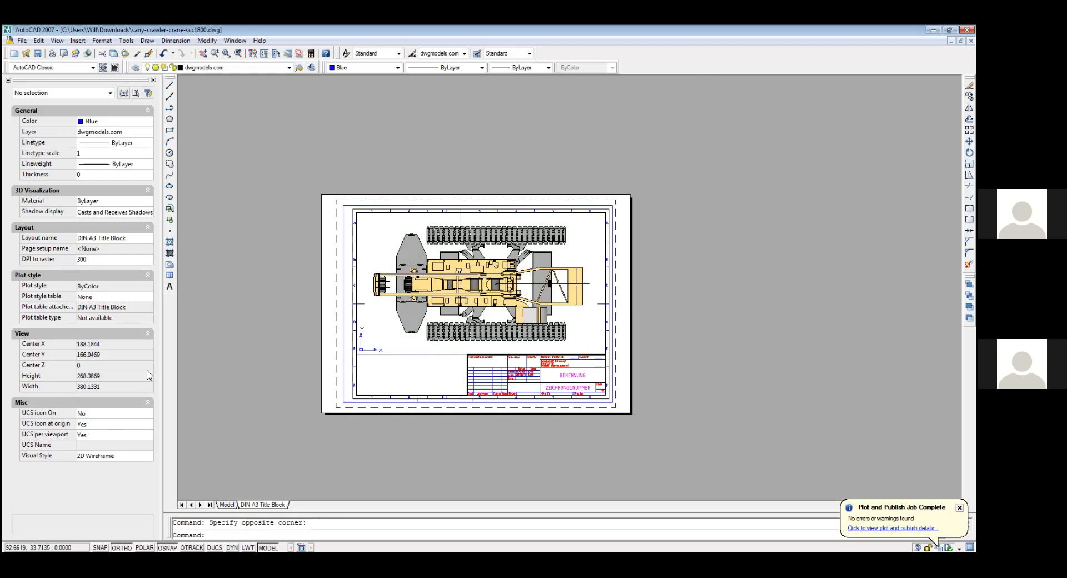
key("Escape")
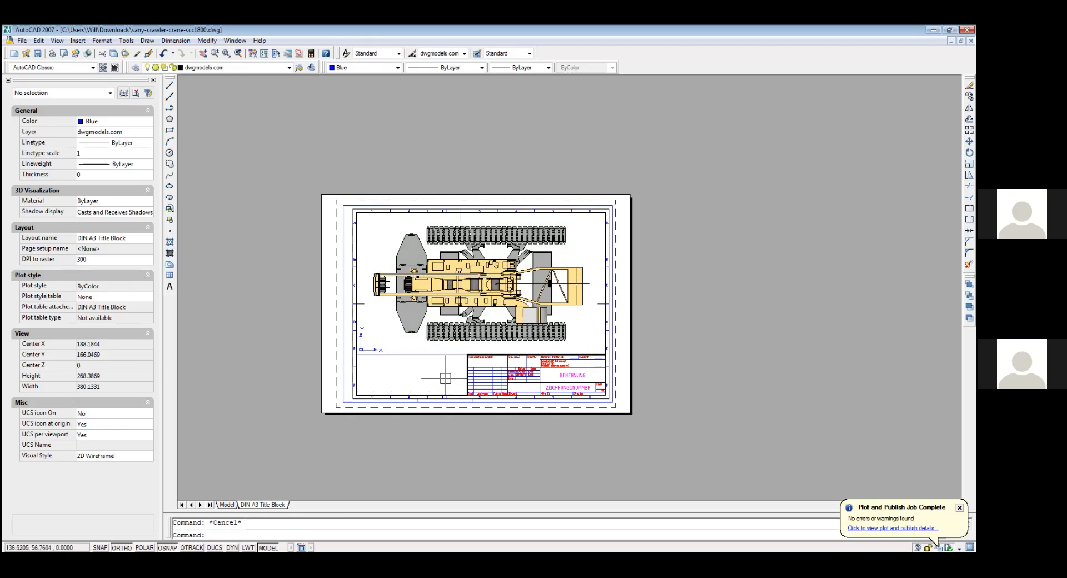
type("mo")
key("Return")
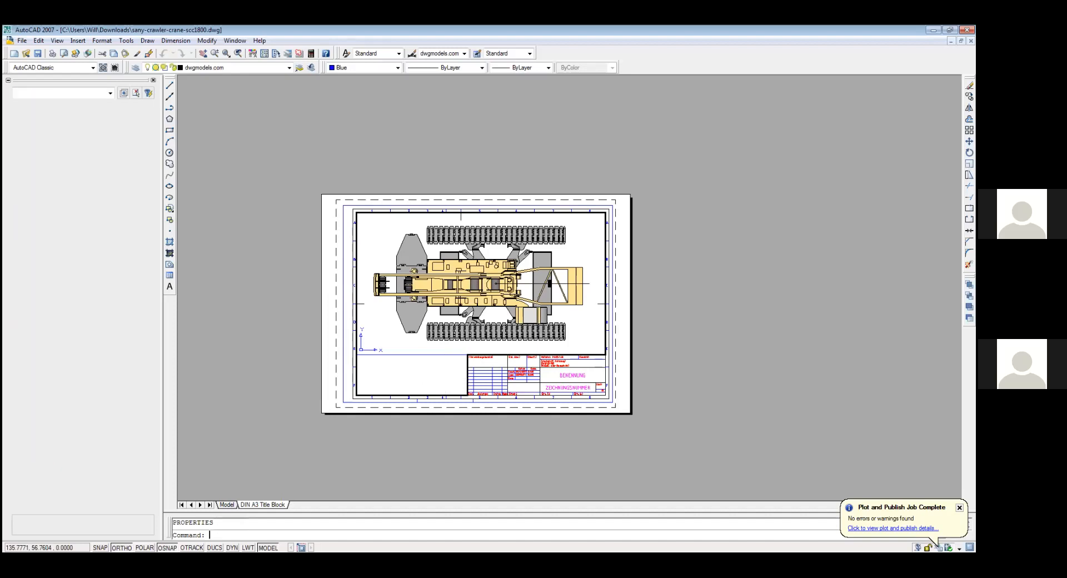
left_click(432, 355)
left_click(383, 309)
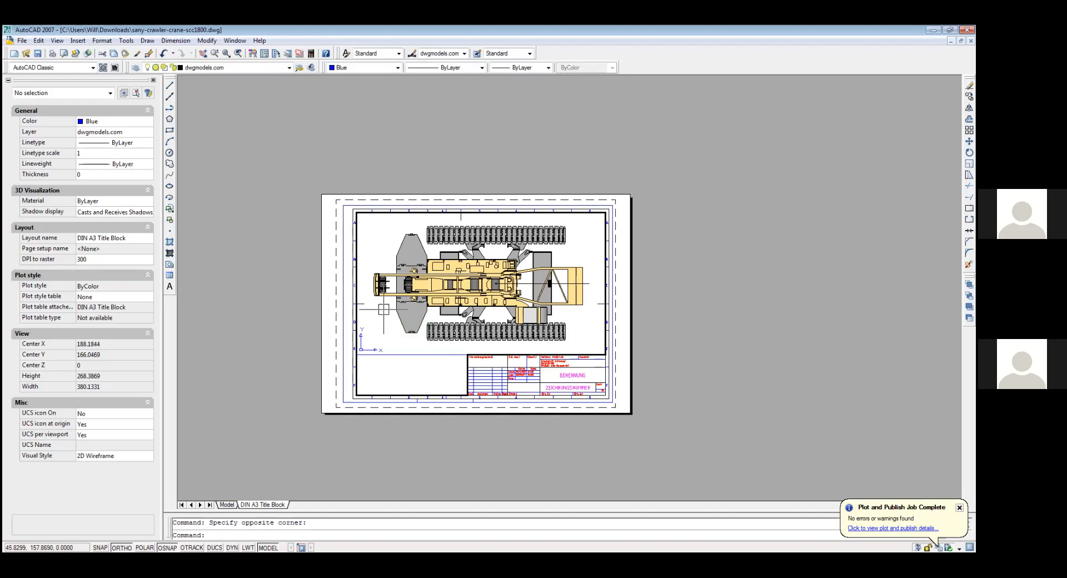
left_click(441, 370)
left_click(353, 203)
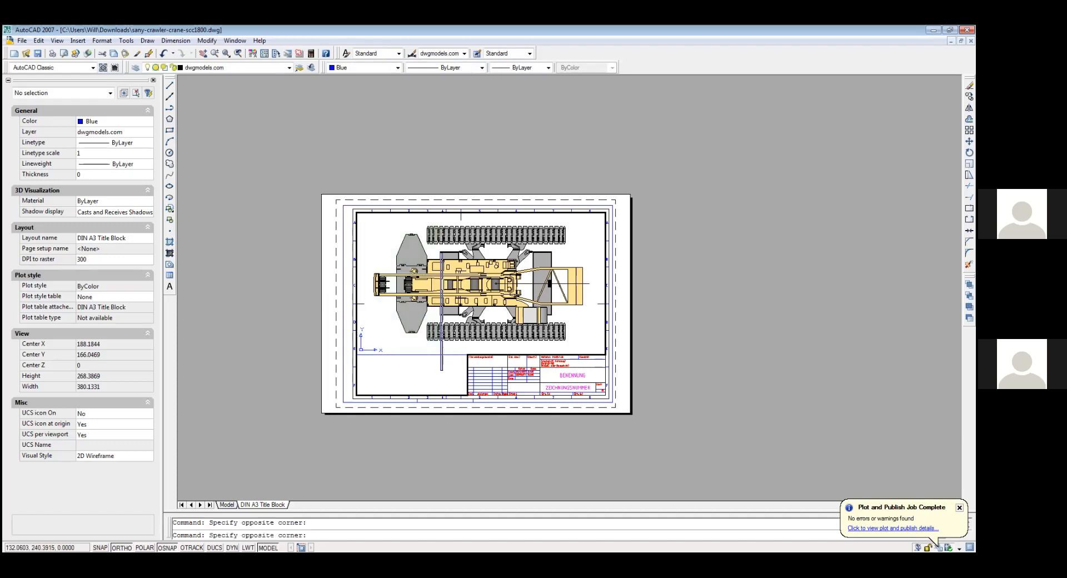
left_click(440, 370)
key("Escape")
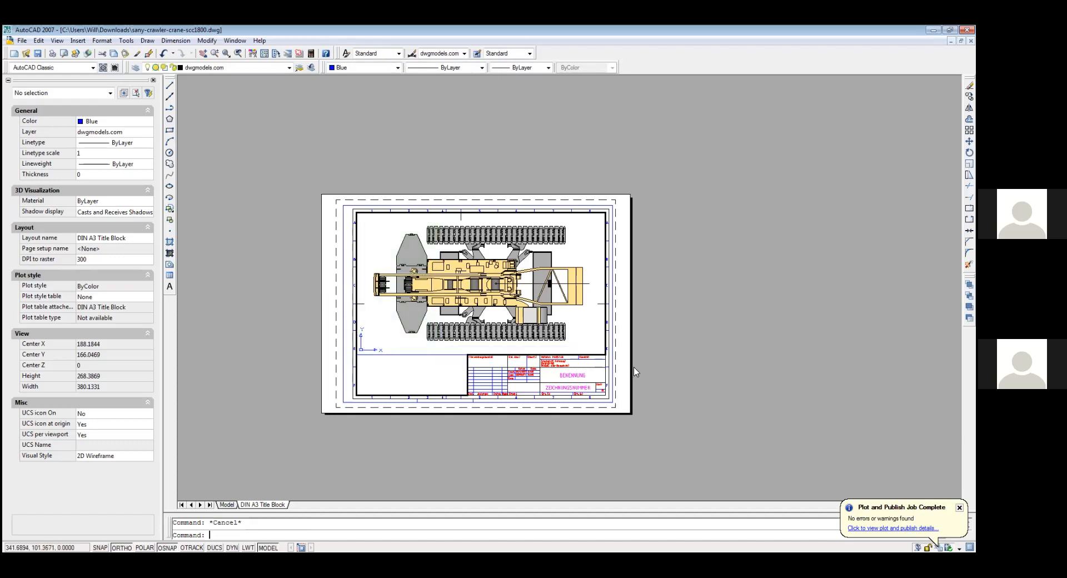
key("Escape")
left_click(431, 273)
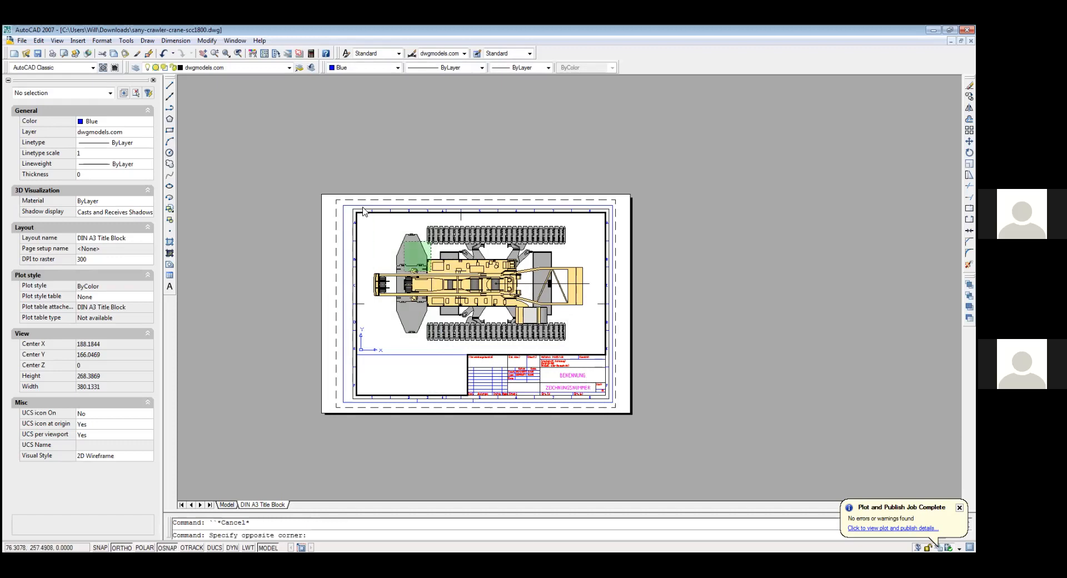
left_click(597, 333)
key("Escape")
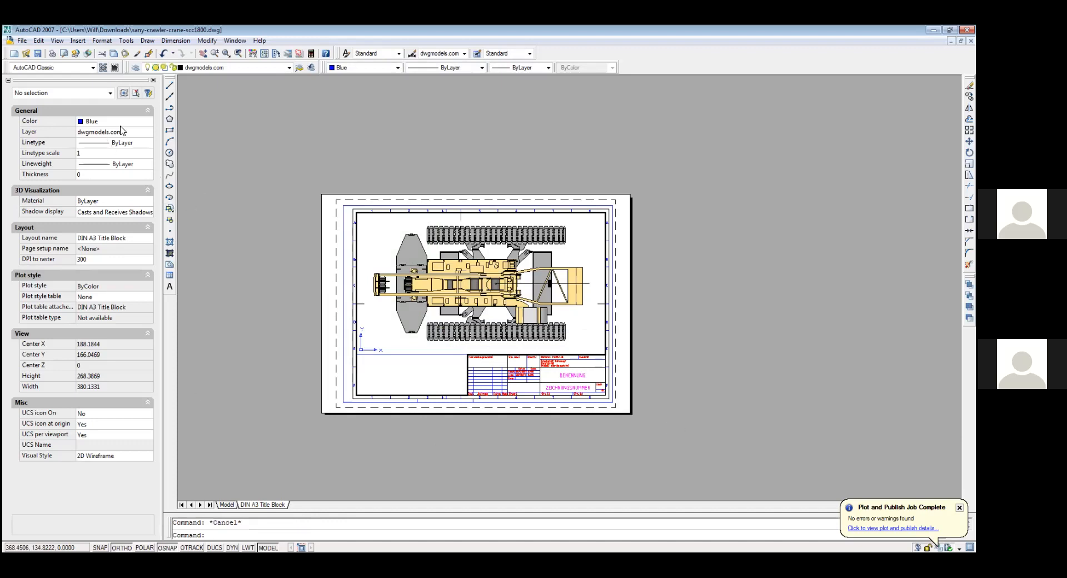
left_click(104, 43)
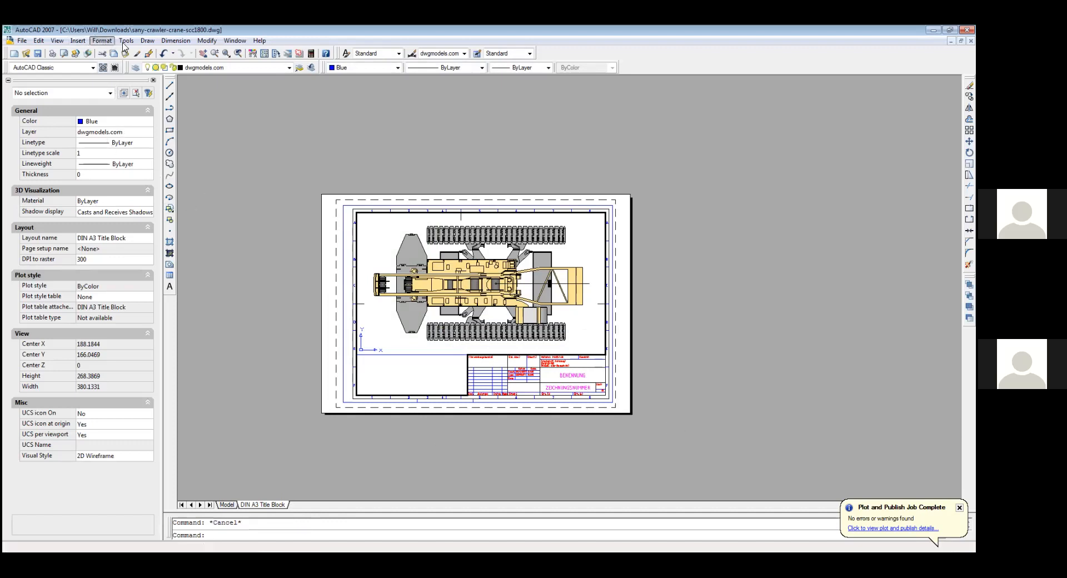
mouse_move(175, 41)
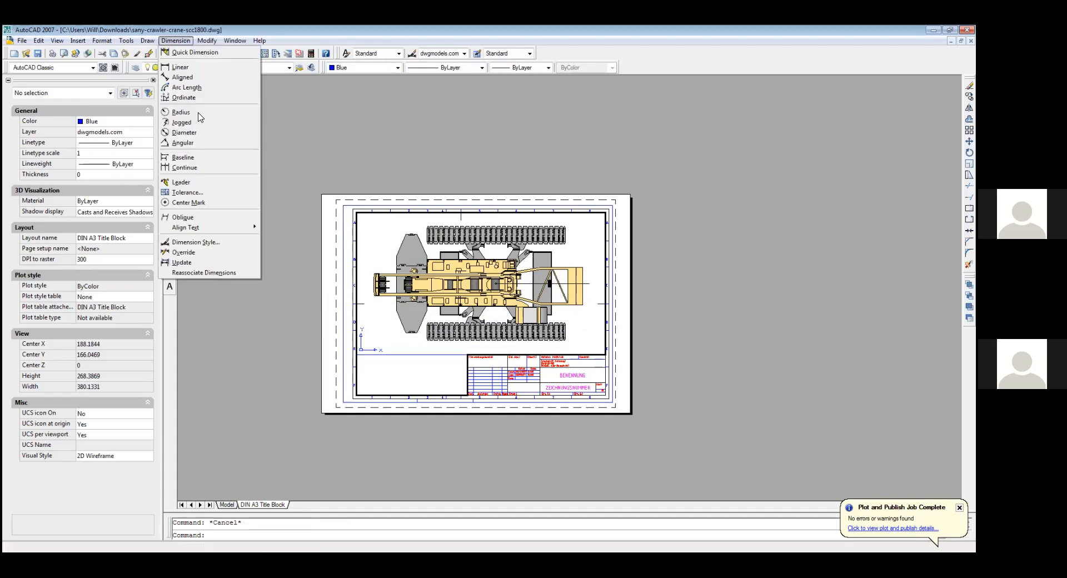
left_click(380, 261)
left_click(408, 283)
left_click(363, 238)
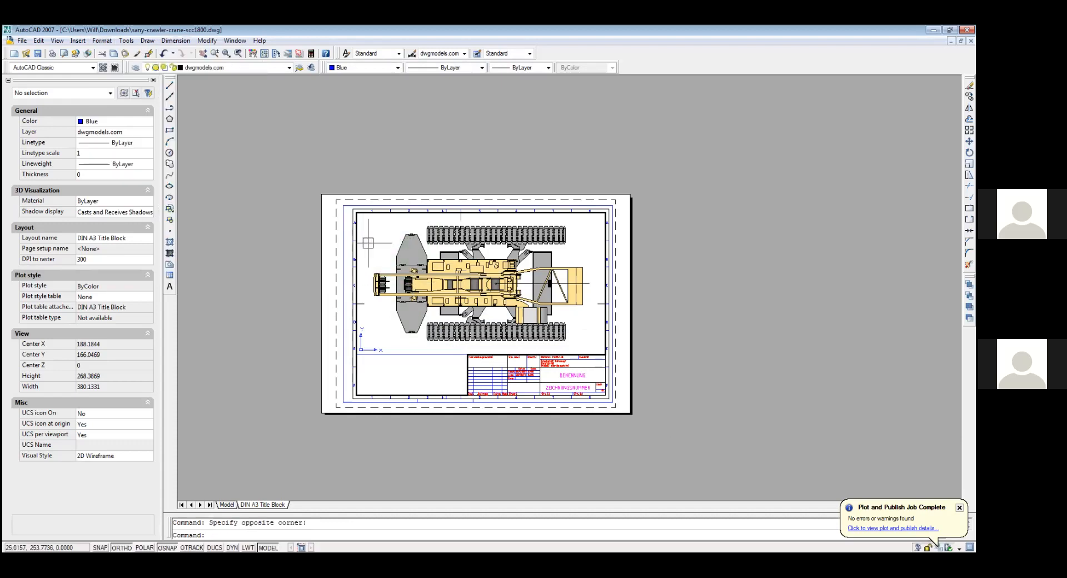
left_click(410, 374)
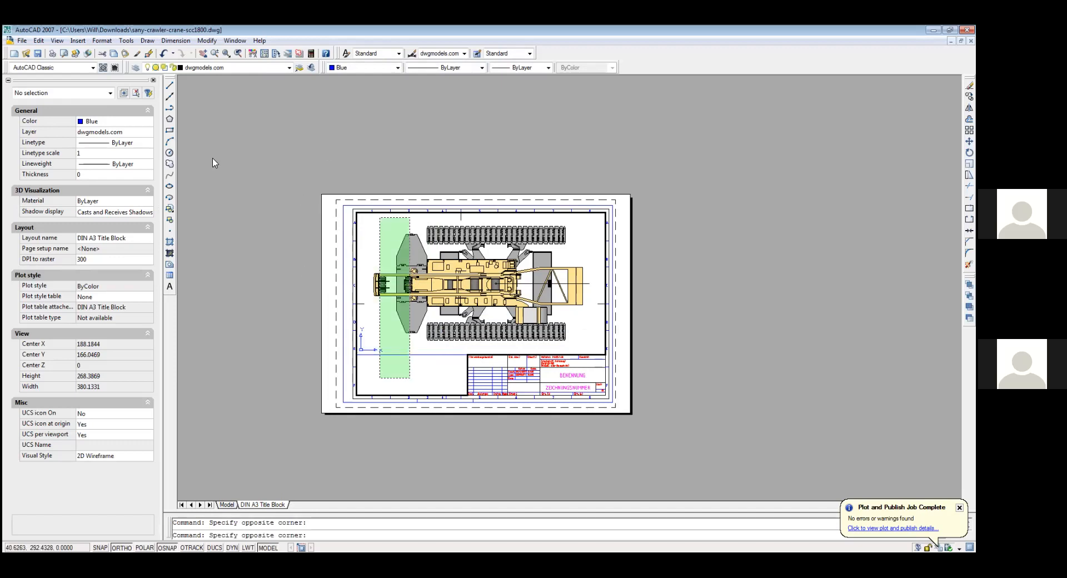
key("Escape")
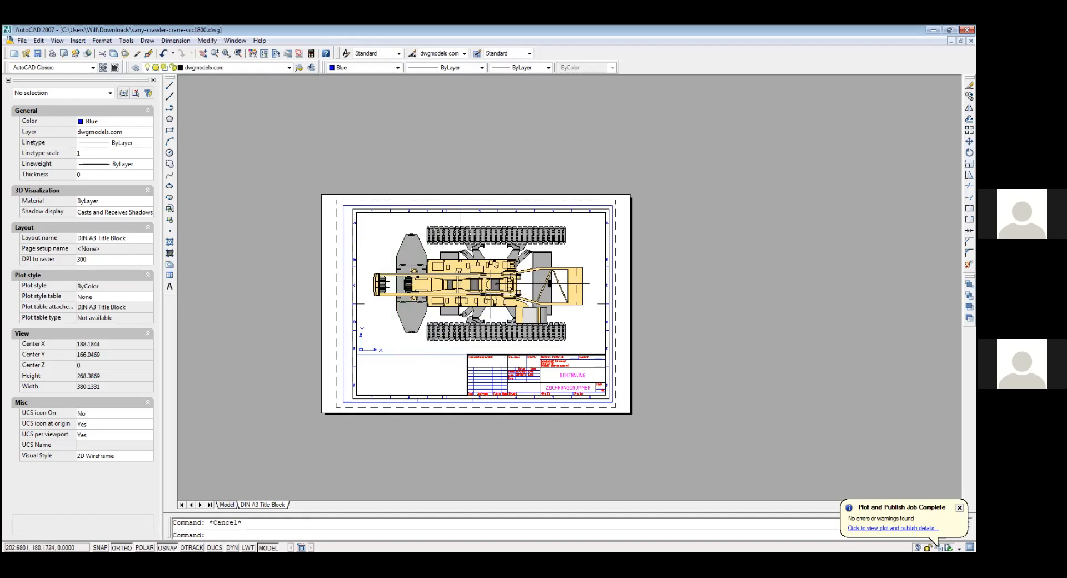
Step: Undo the last two changes and pan and zoom to recentre the crane plan in the viewport
key("ctrl+z")
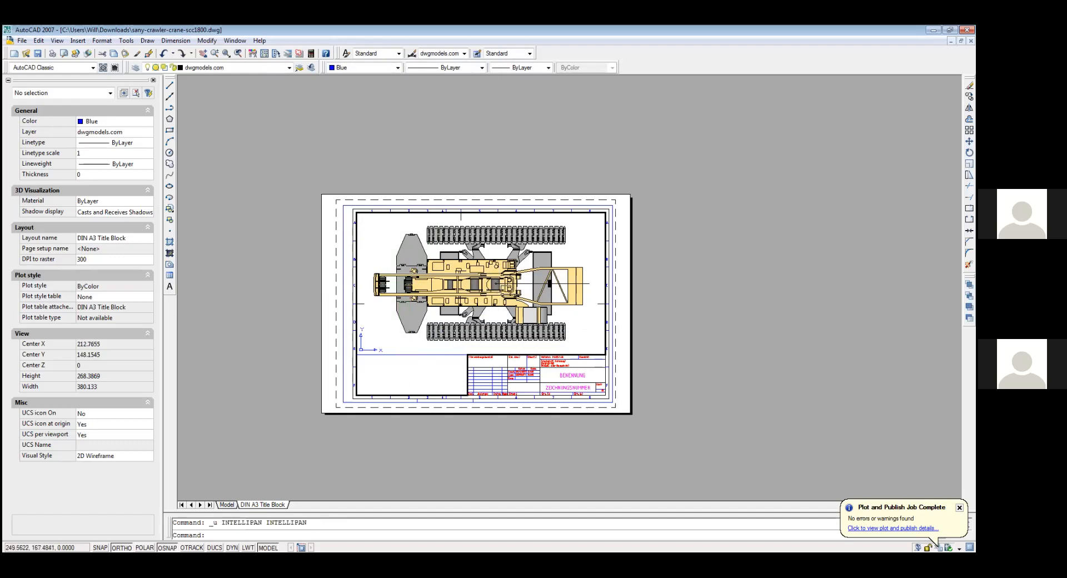
key("ctrl+z")
key("ctrl+z")
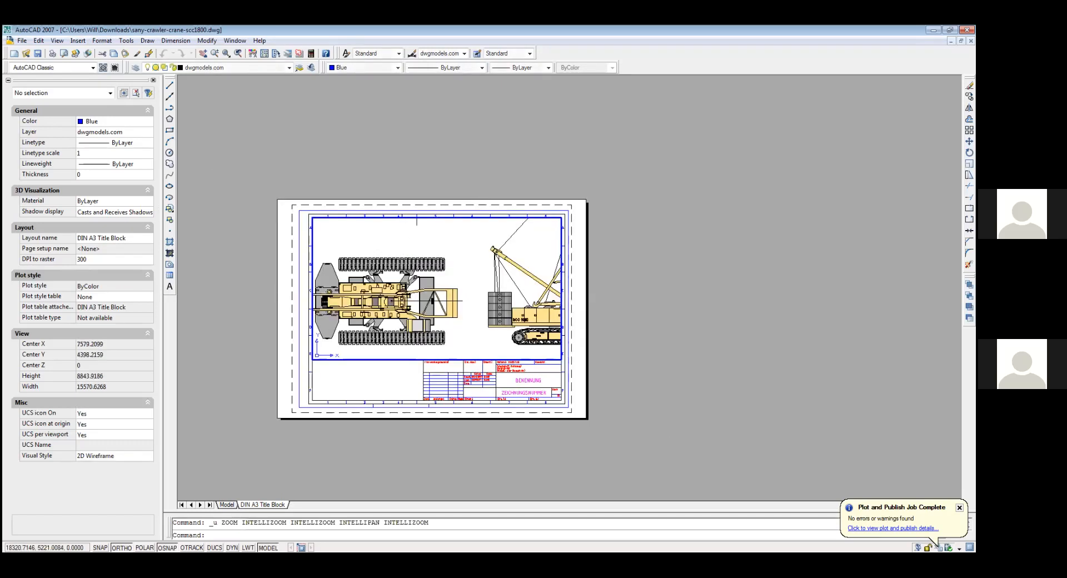
middle_click_drag(471, 281, 491, 279)
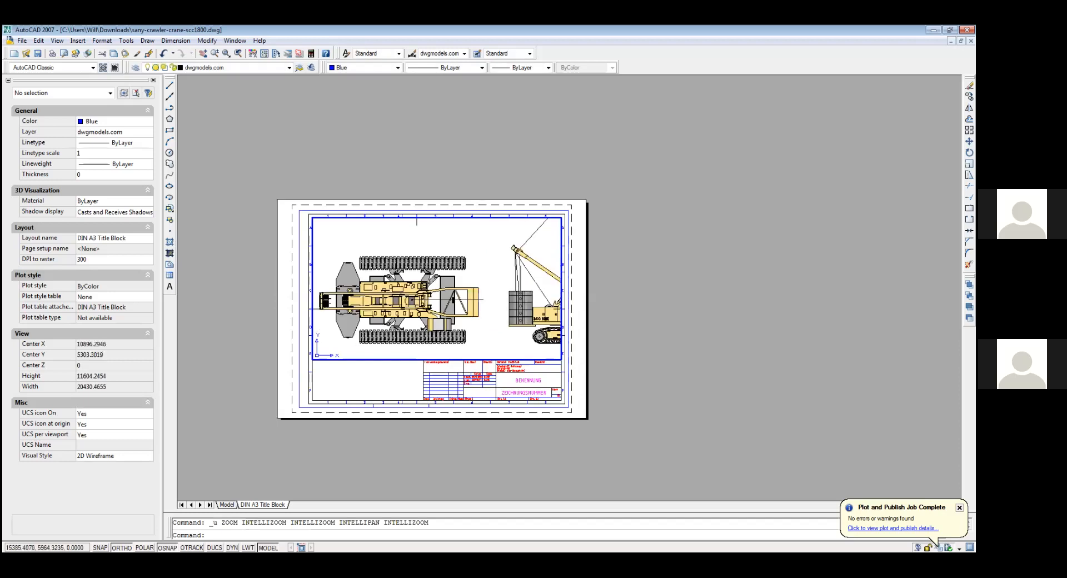
scroll(491, 280, "up", 2)
scroll(511, 283, "up", 1)
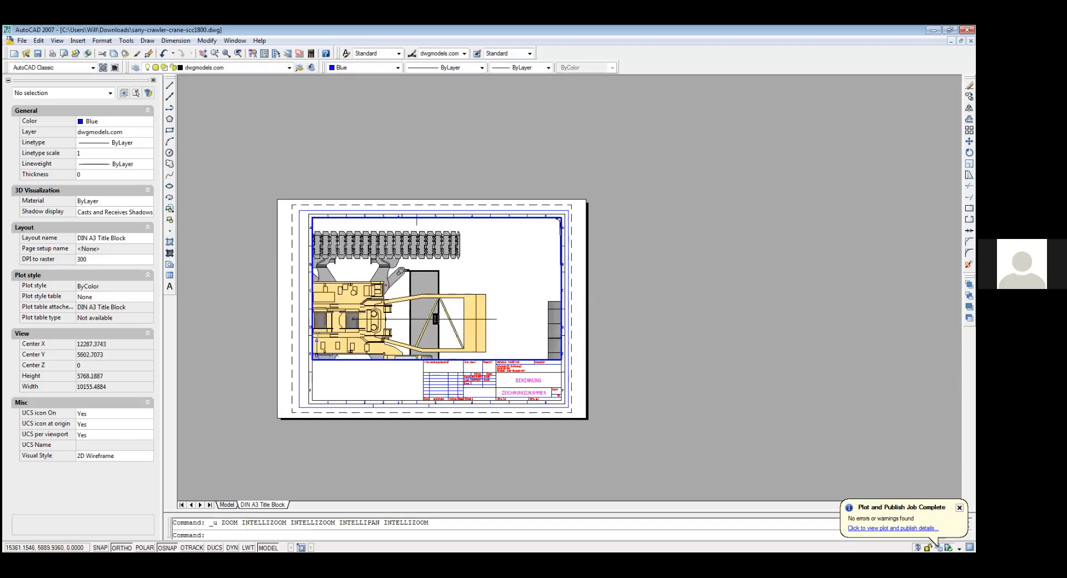
scroll(510, 282, "down", 1)
middle_click_drag(509, 281, 564, 272)
scroll(515, 280, "down", 2)
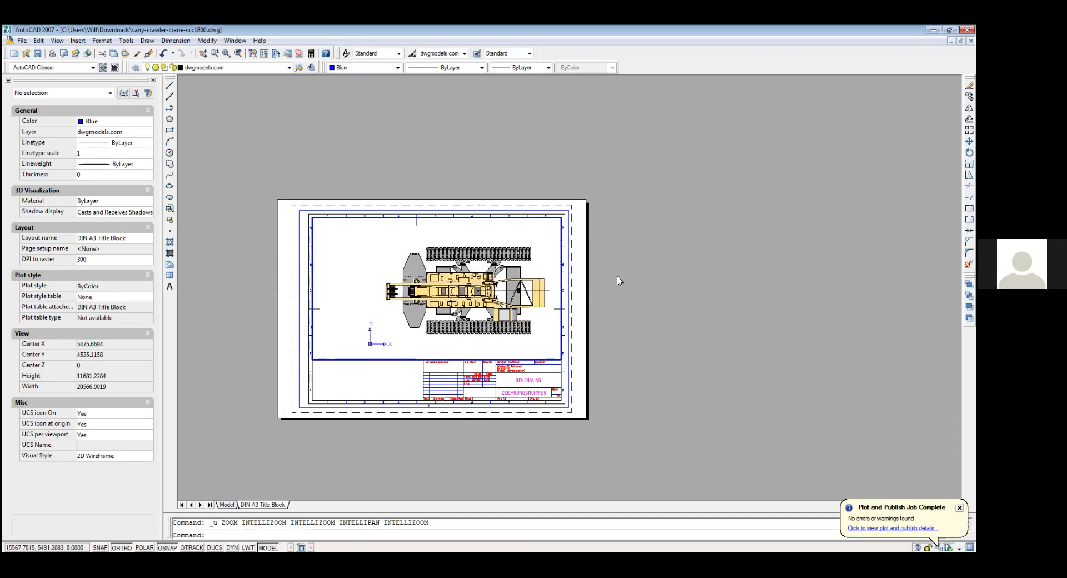
double_click(662, 286)
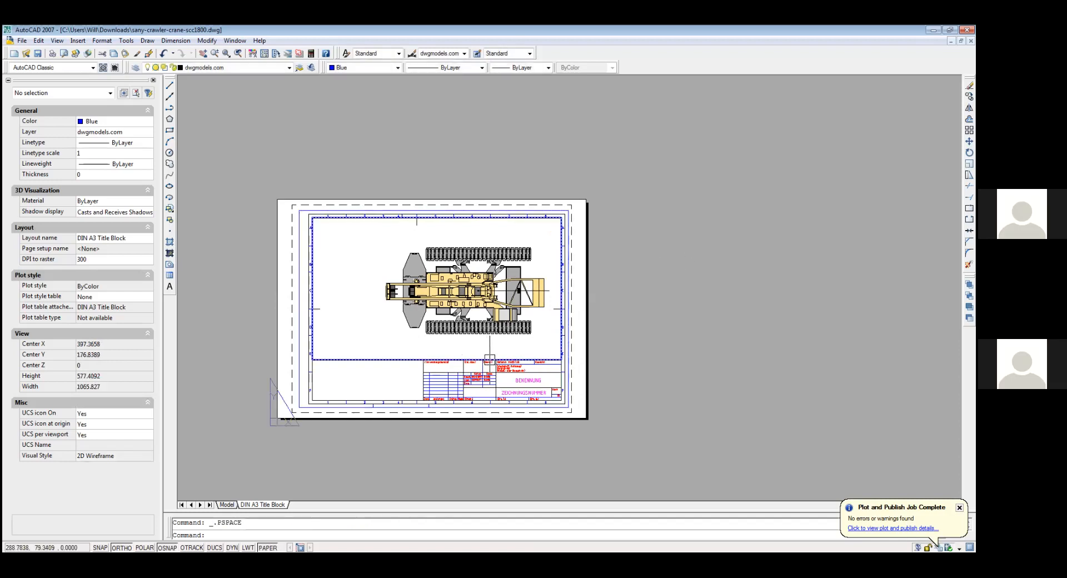
Step: Set the crane viewport's Display locked property to Yes
left_click(489, 359)
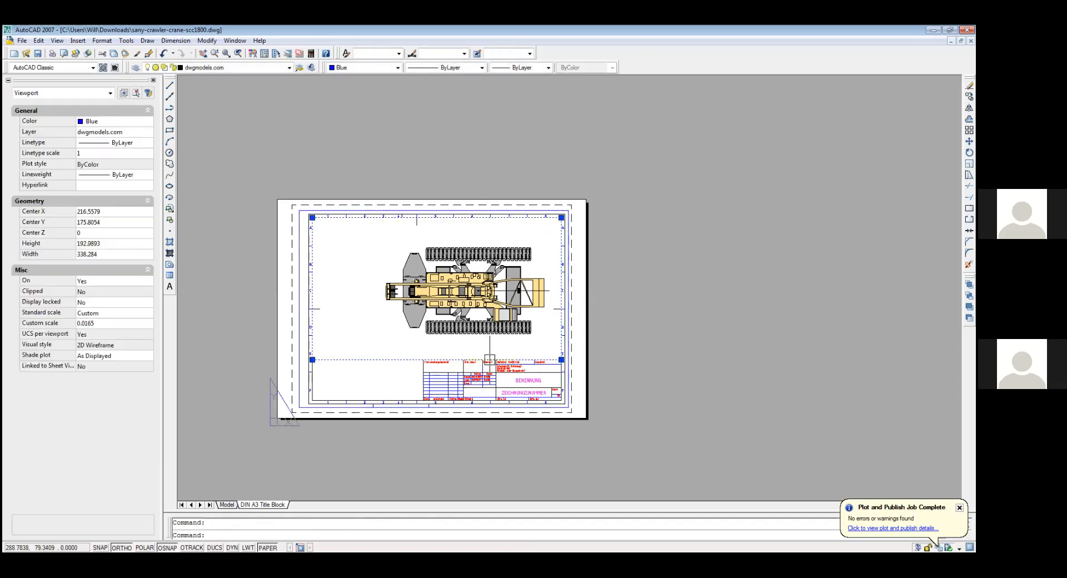
left_click(101, 304)
left_click(100, 304)
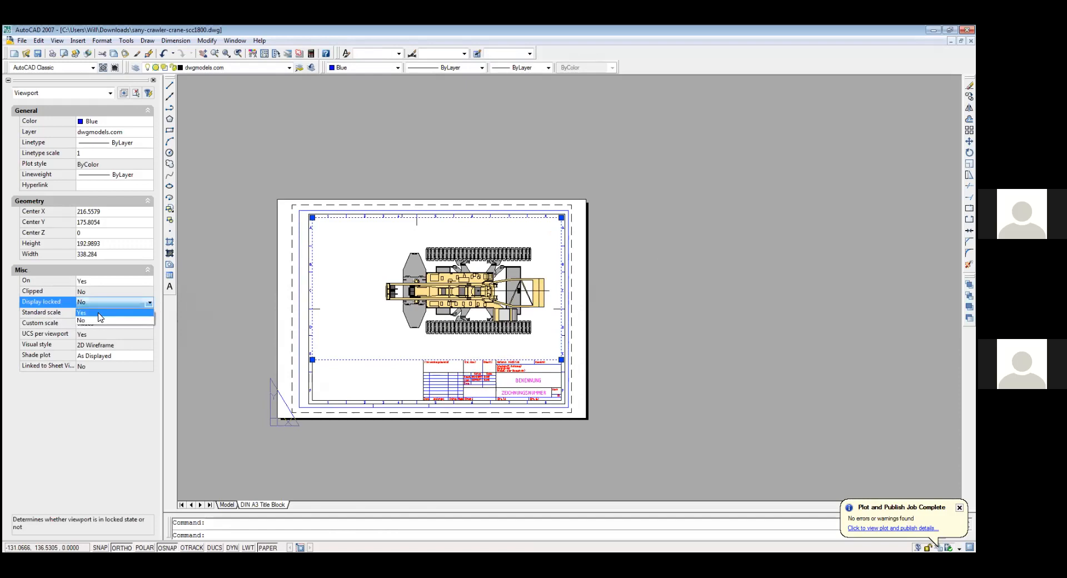
left_click(97, 313)
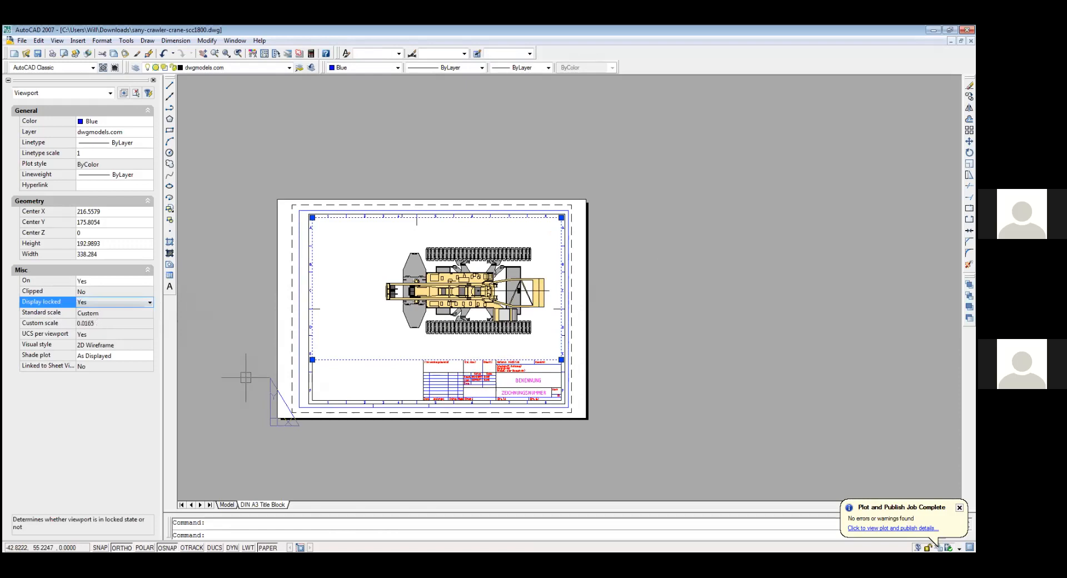
left_click(324, 398)
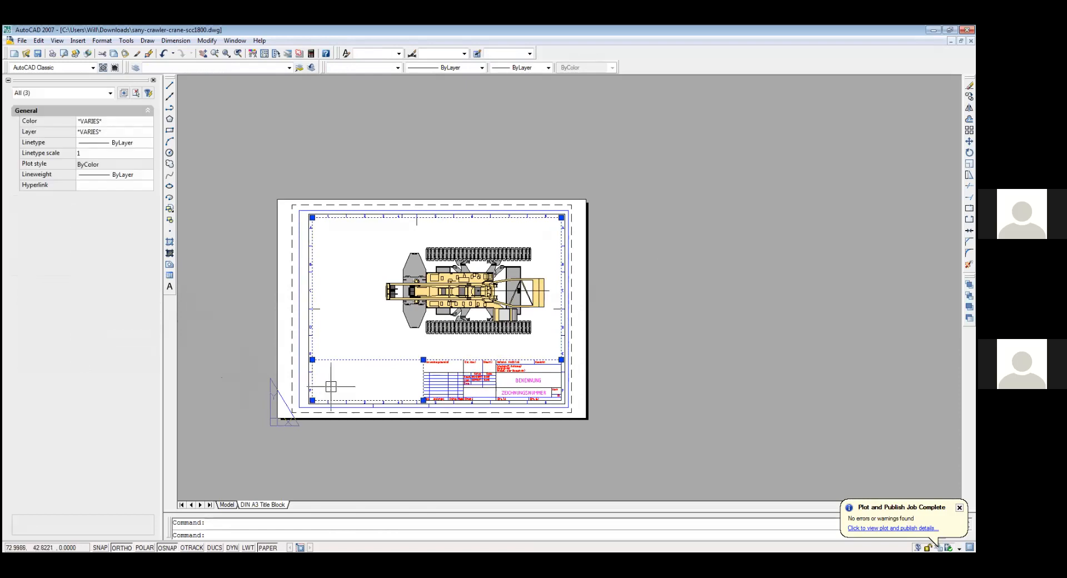
double_click(417, 292)
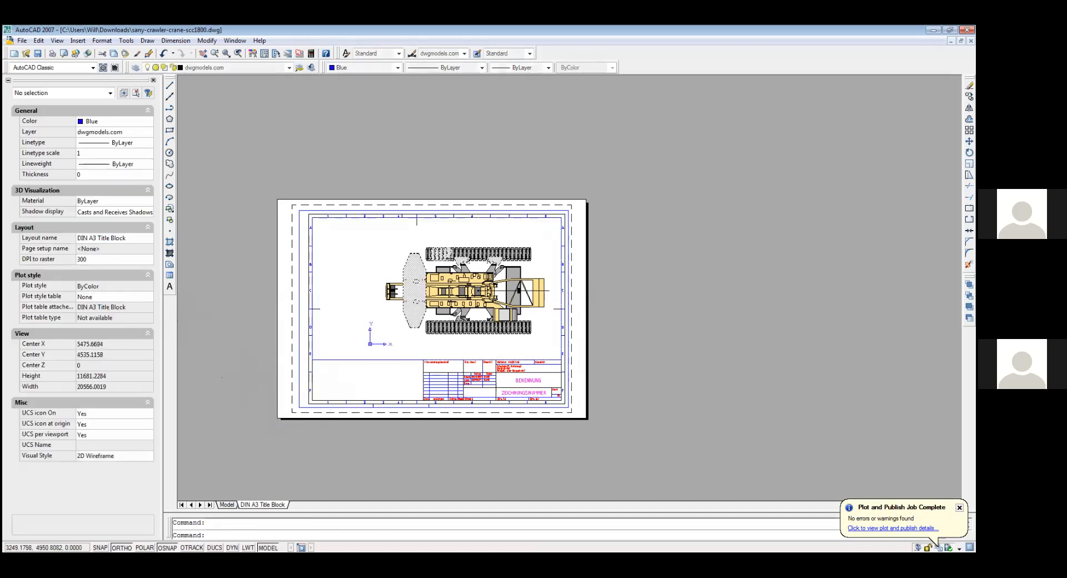
double_click(419, 303)
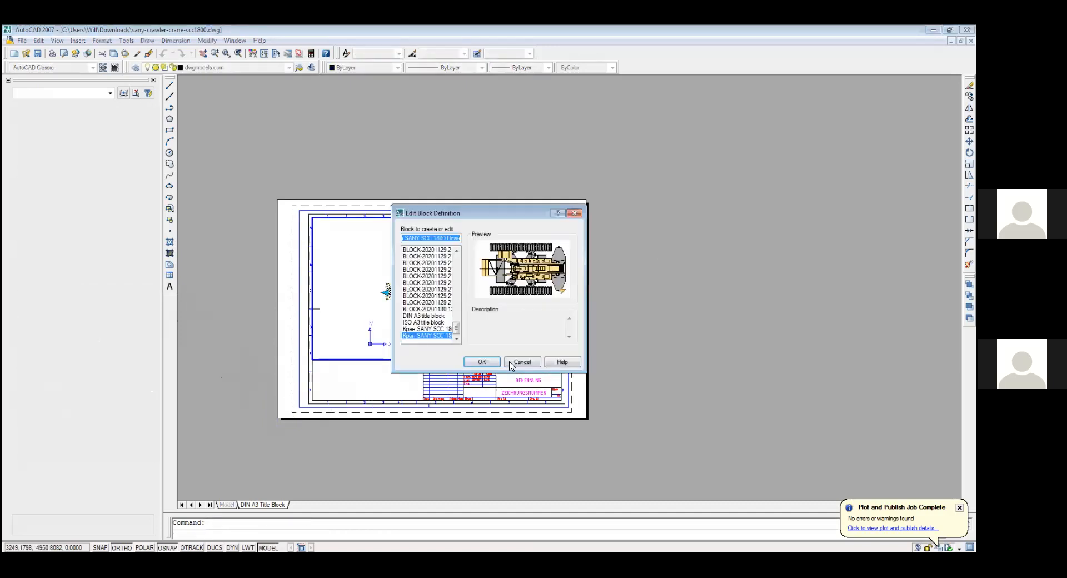
key("Escape")
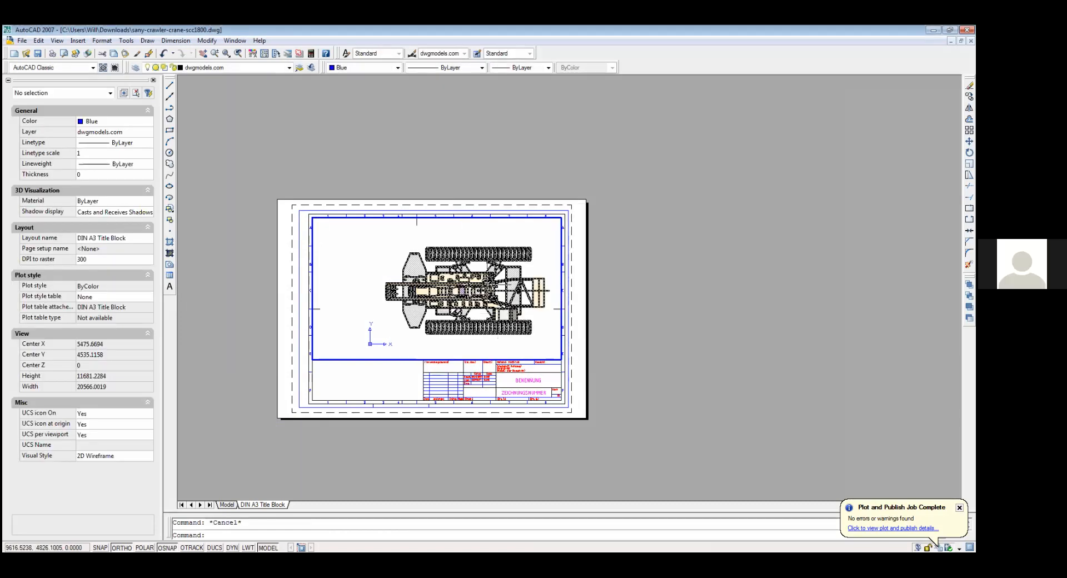
key("Escape")
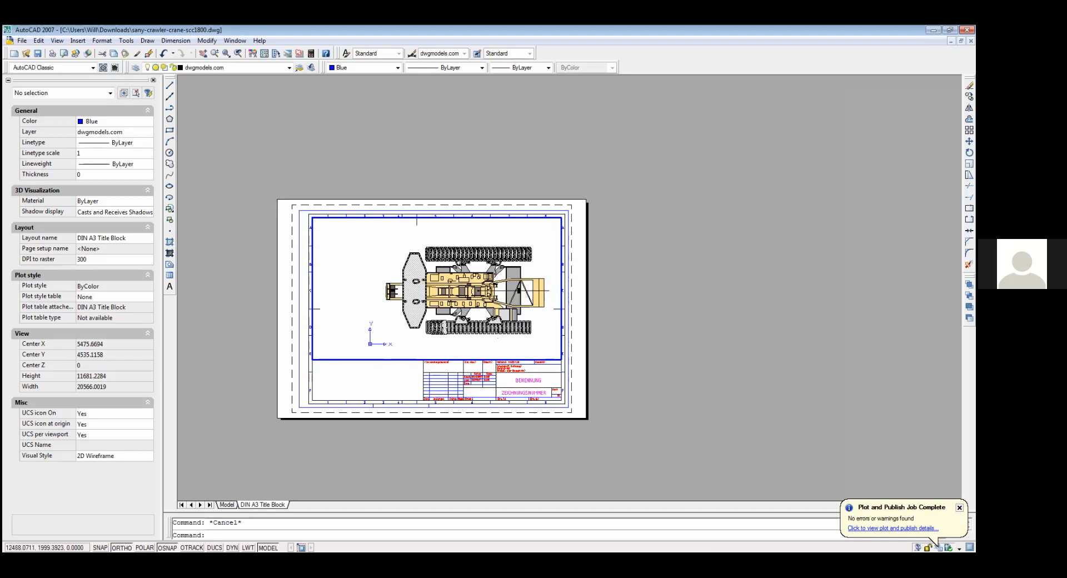
left_click(230, 504)
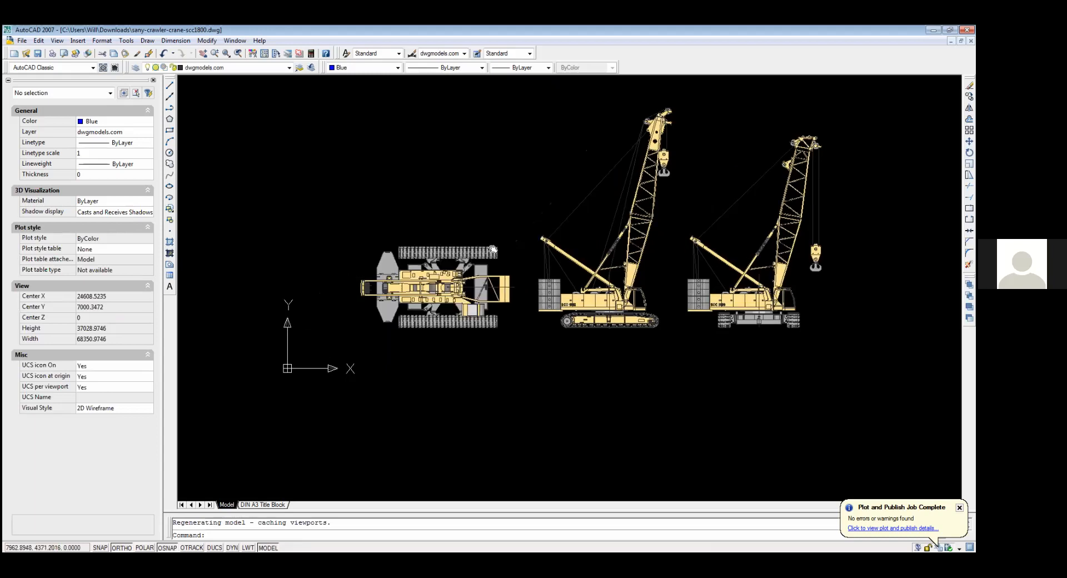
middle_click_drag(452, 499, 511, 468)
mouse_move(461, 156)
middle_mouse_down()
mouse_move(466, 407)
mouse_move(499, 264)
middle_mouse_up()
scroll(449, 347, "down", 1)
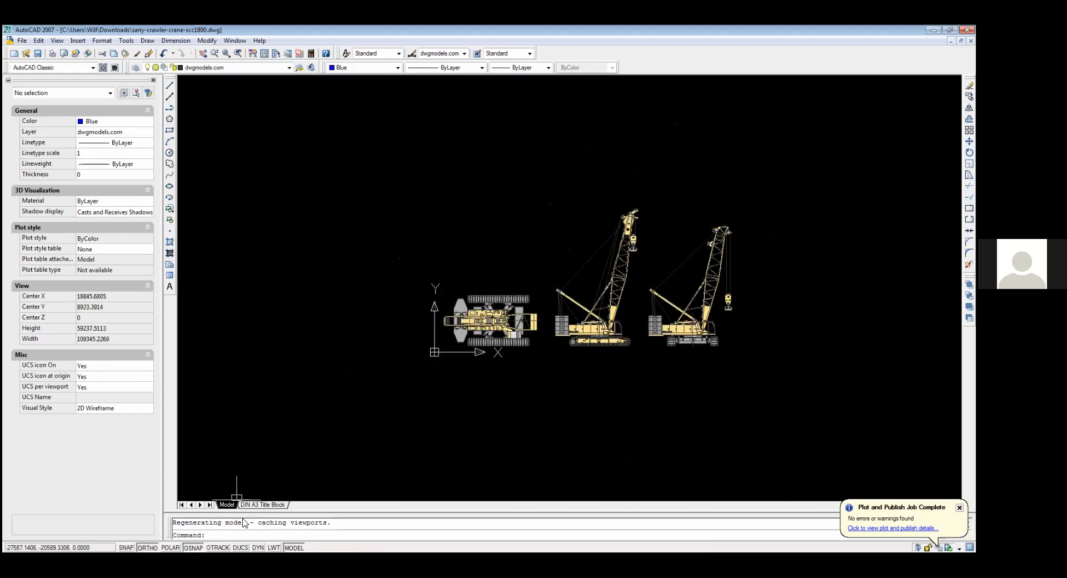
left_click(262, 504)
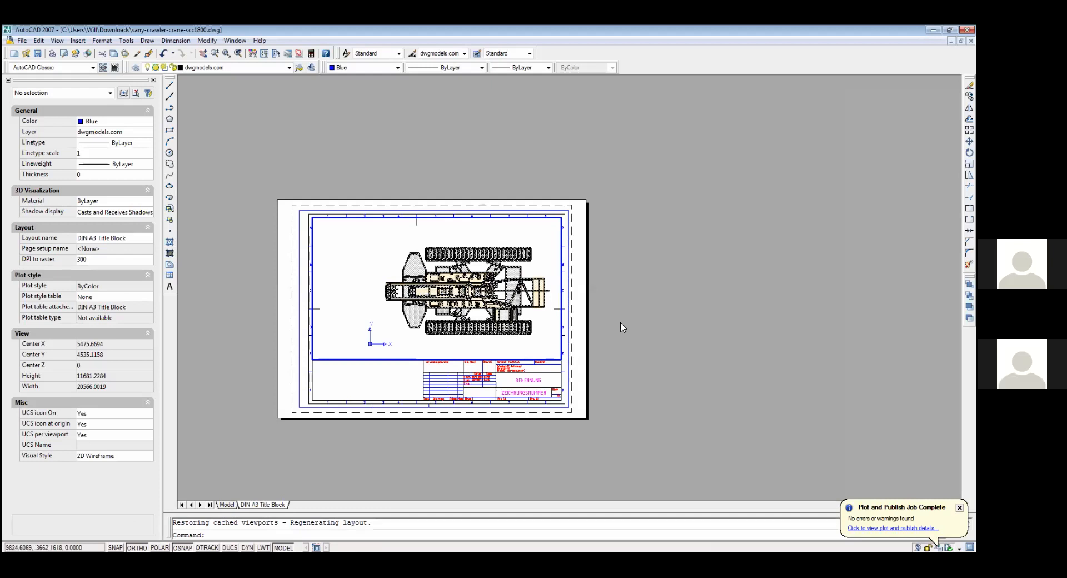
Step: Add a new blank layout, Layout1, and switch to it
key("Escape")
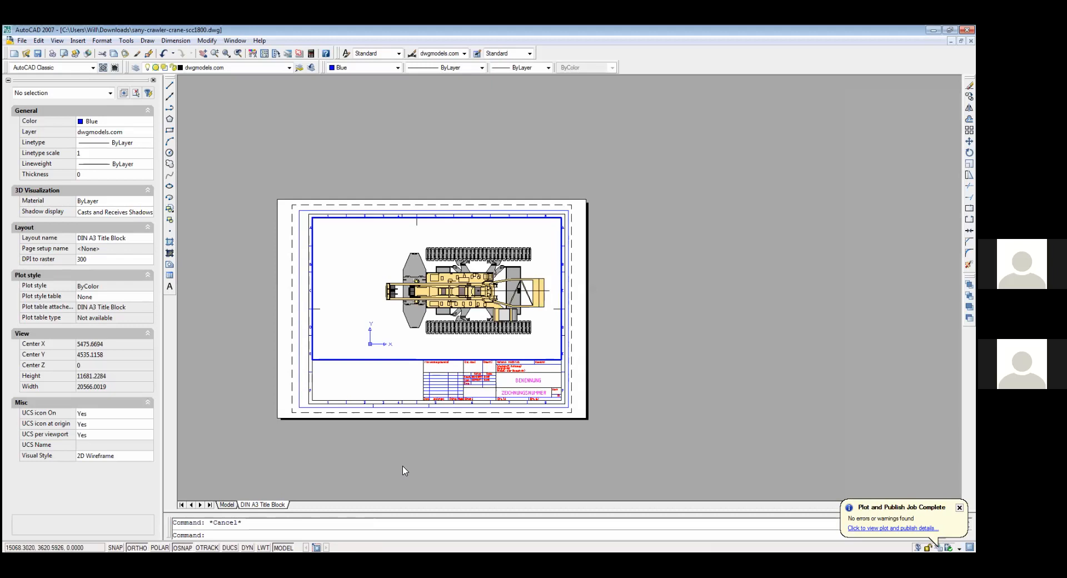
right_click(269, 505)
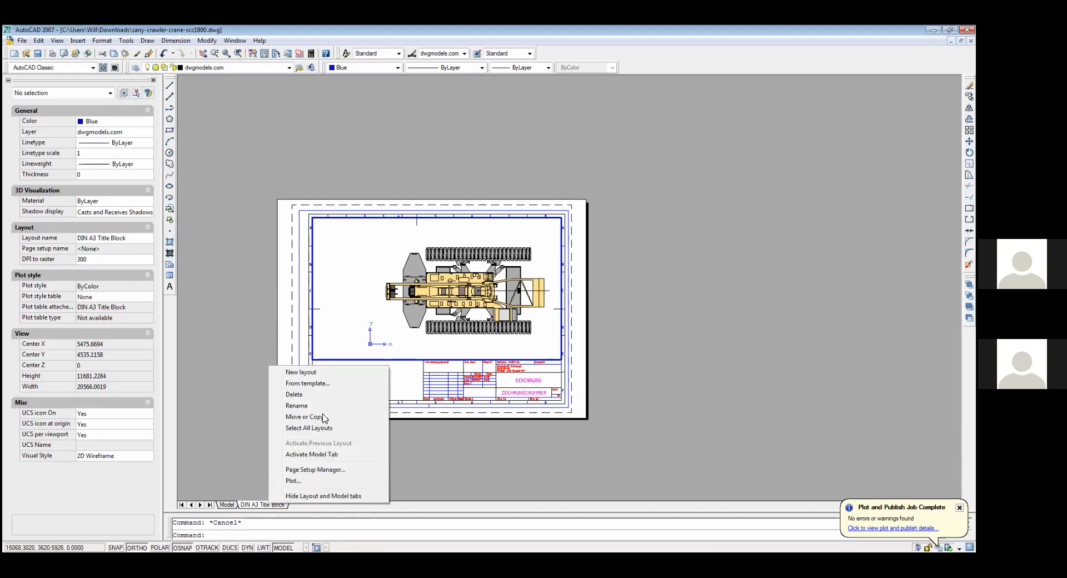
left_click(332, 373)
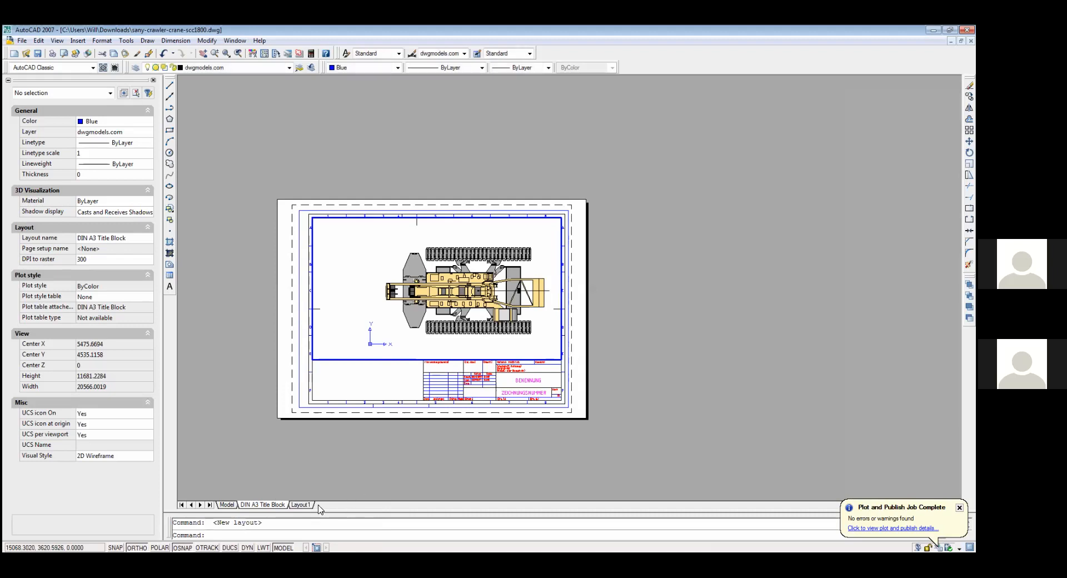
left_click(300, 506)
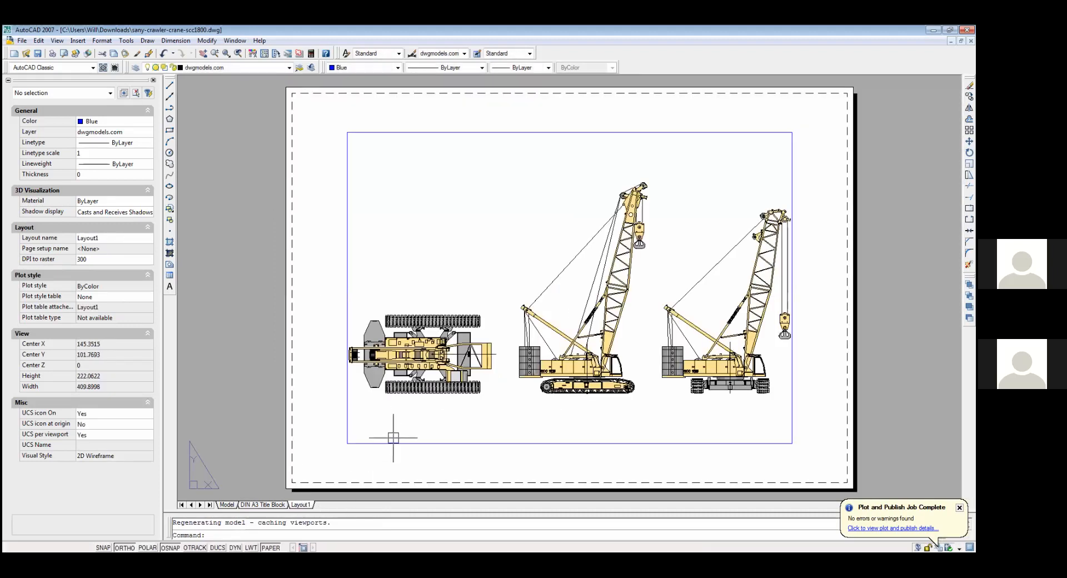
Step: Delete Layout1's default crane viewport, leaving an empty sheet
left_click(395, 443)
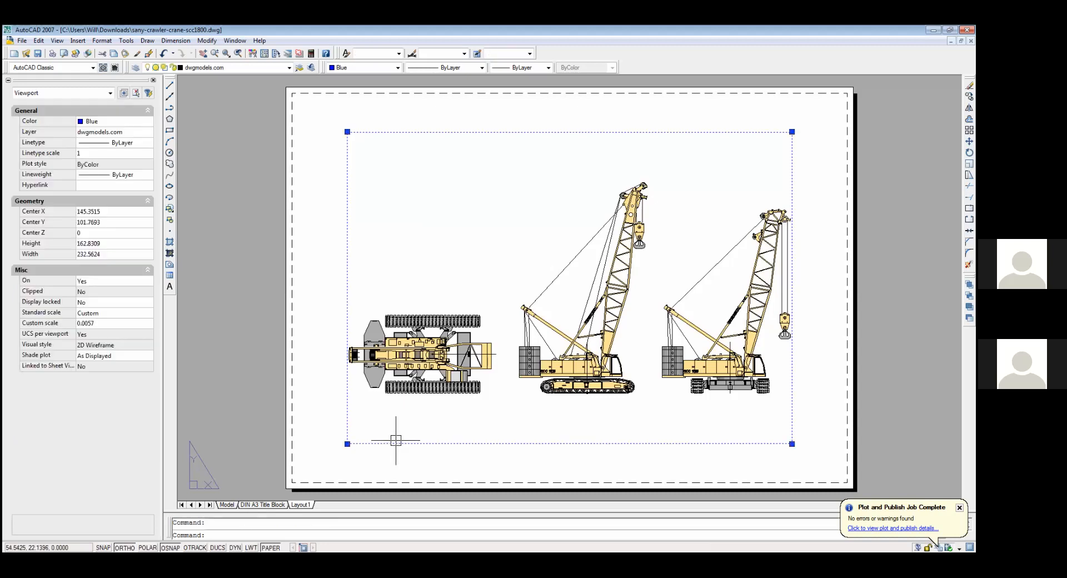
key("Delete")
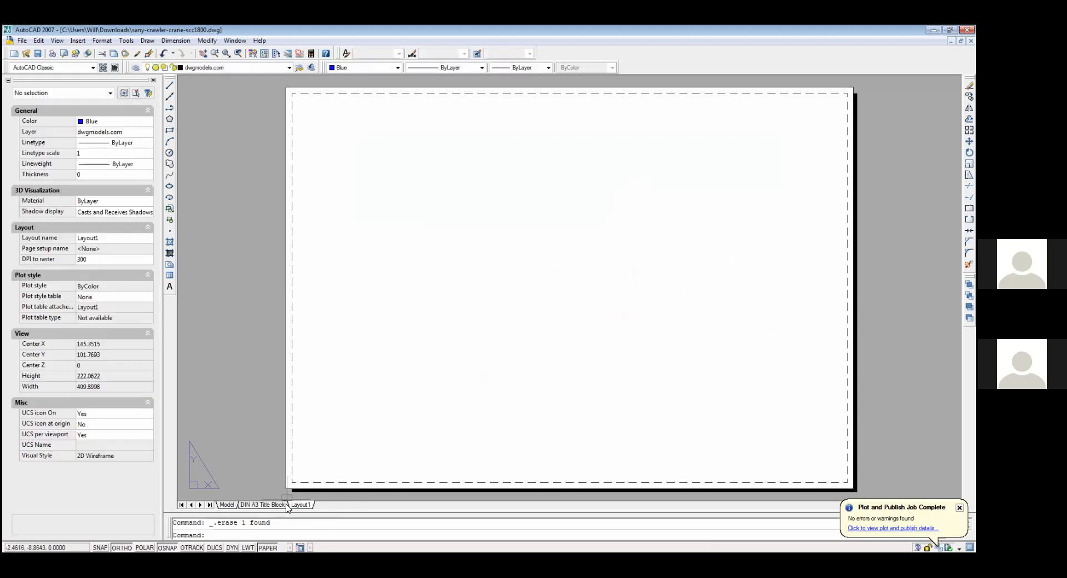
left_click(271, 505)
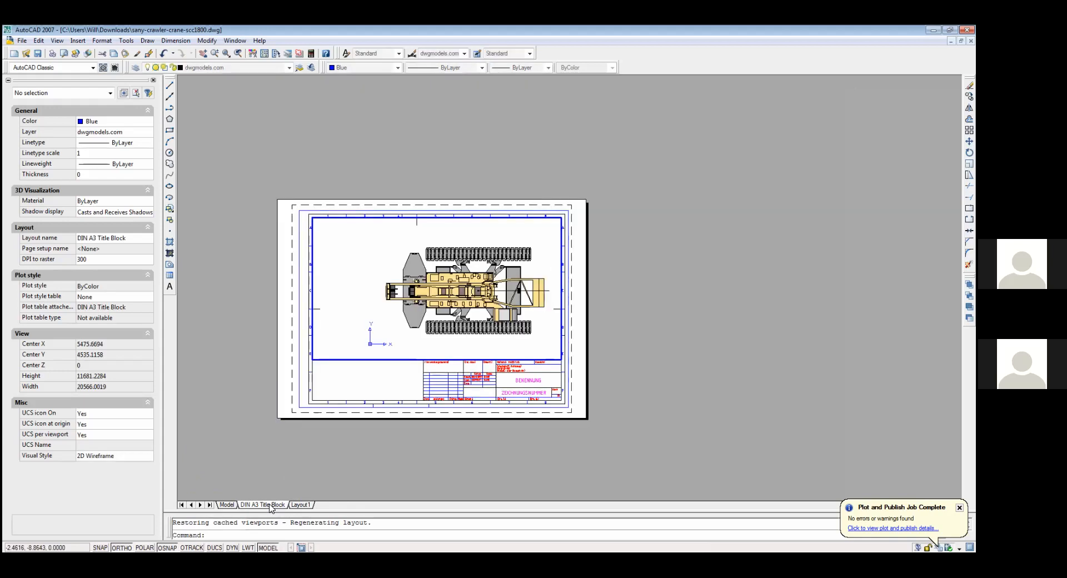
left_click(298, 505)
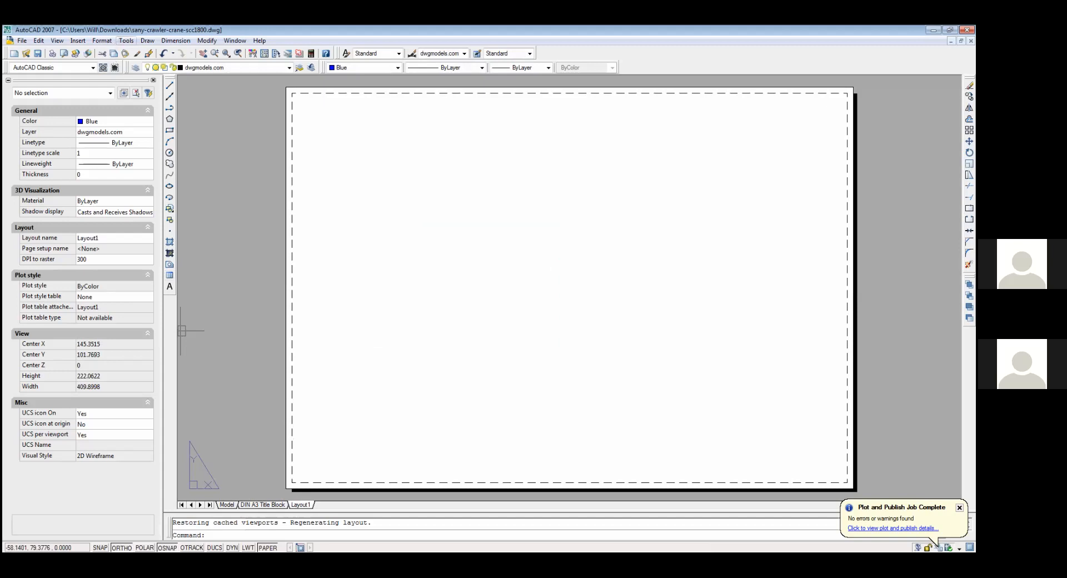
Step: Insert an ANSI C Title Block layout from the ANSI C -Named Plot Styles template
right_click(304, 506)
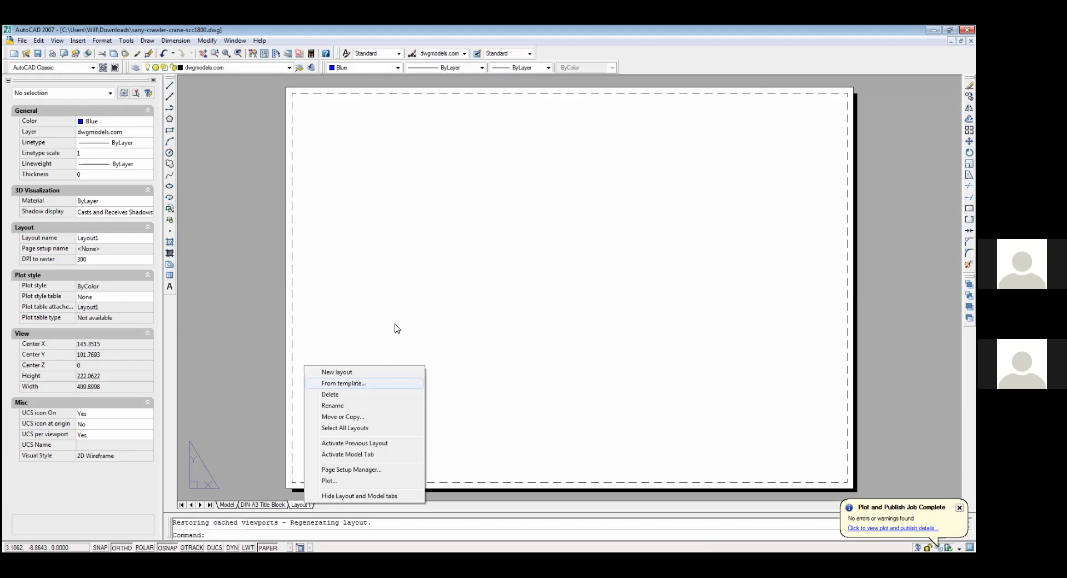
key("Return")
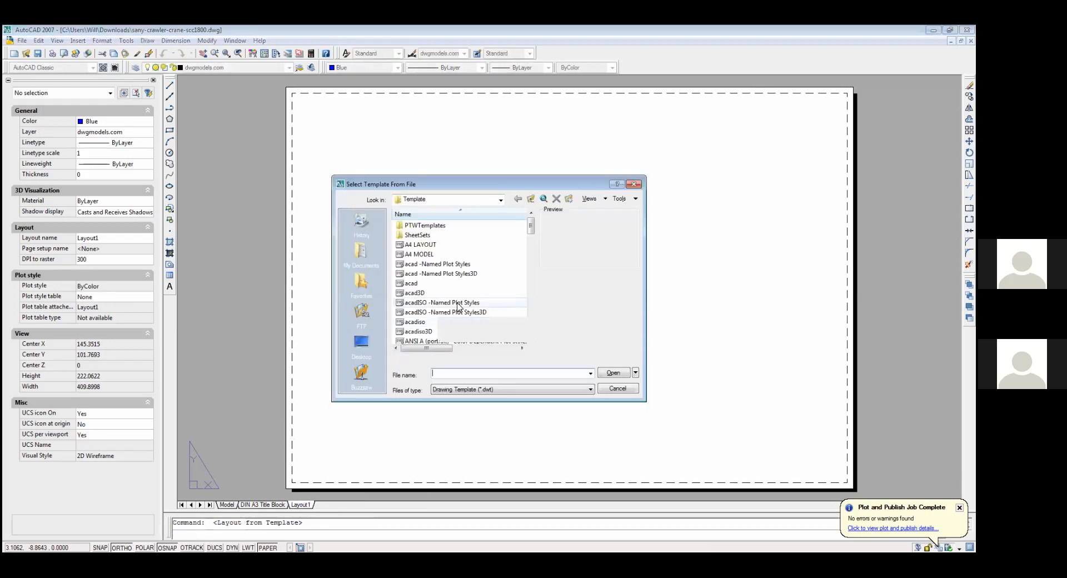
left_click(458, 304)
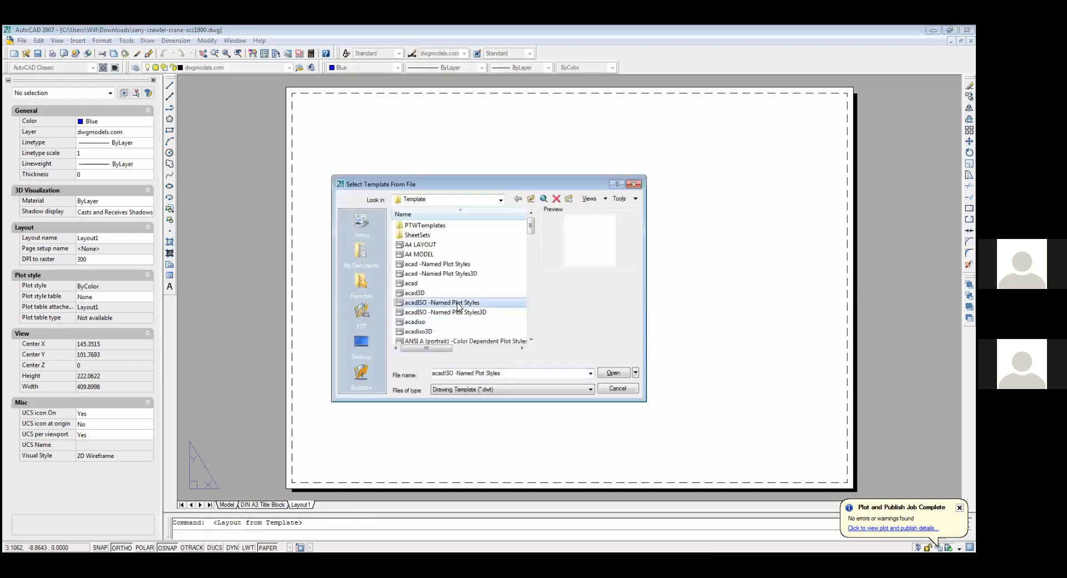
left_click(457, 331)
scroll(458, 333, "down", 1)
scroll(457, 333, "down", 1)
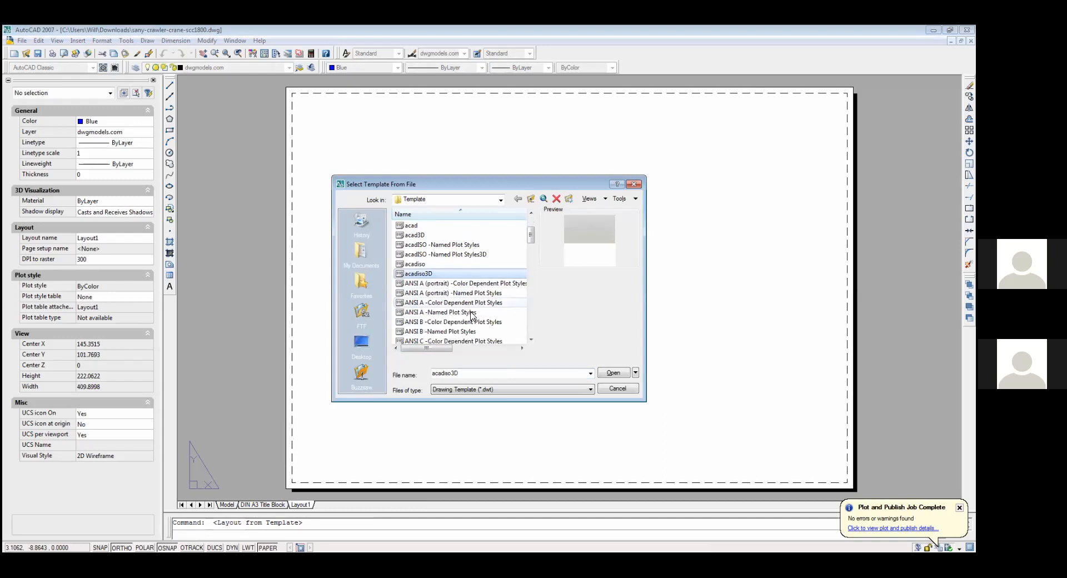
left_click(471, 312)
left_click(472, 322)
left_click(471, 332)
scroll(468, 335, "down", 1)
scroll(468, 334, "down", 1)
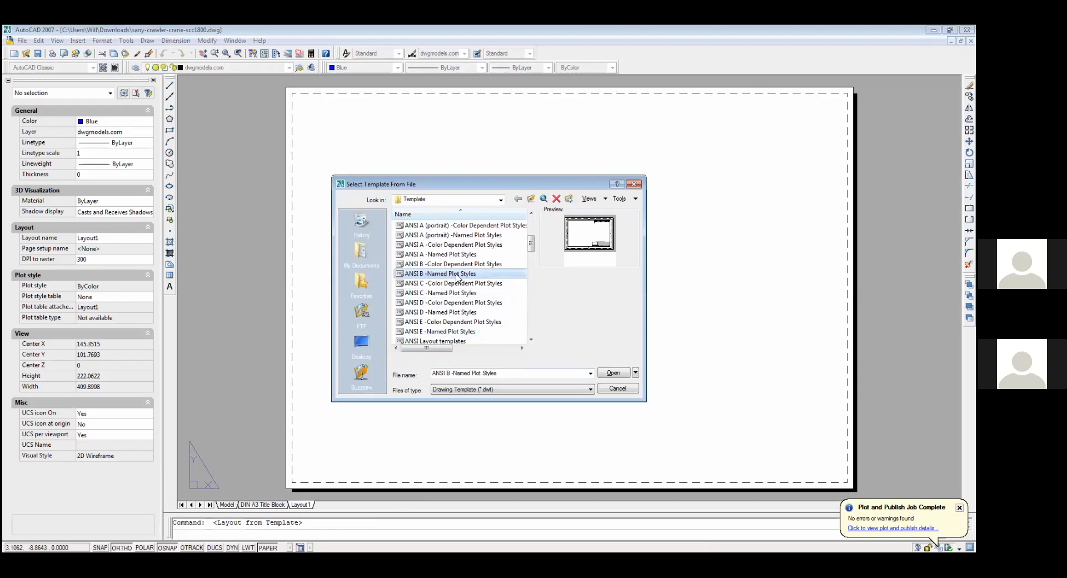
left_click(453, 255)
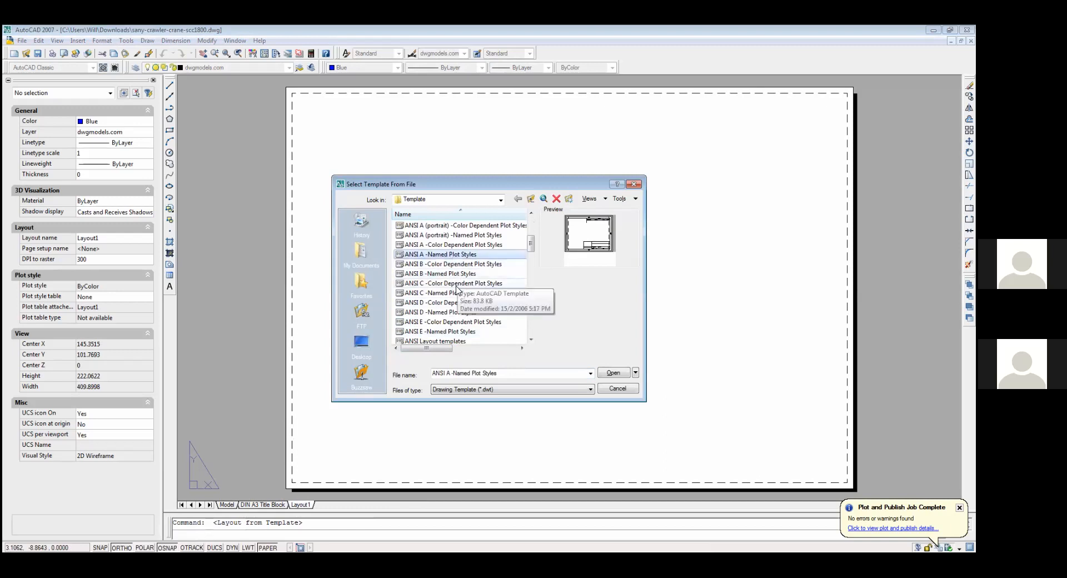
left_click(457, 292)
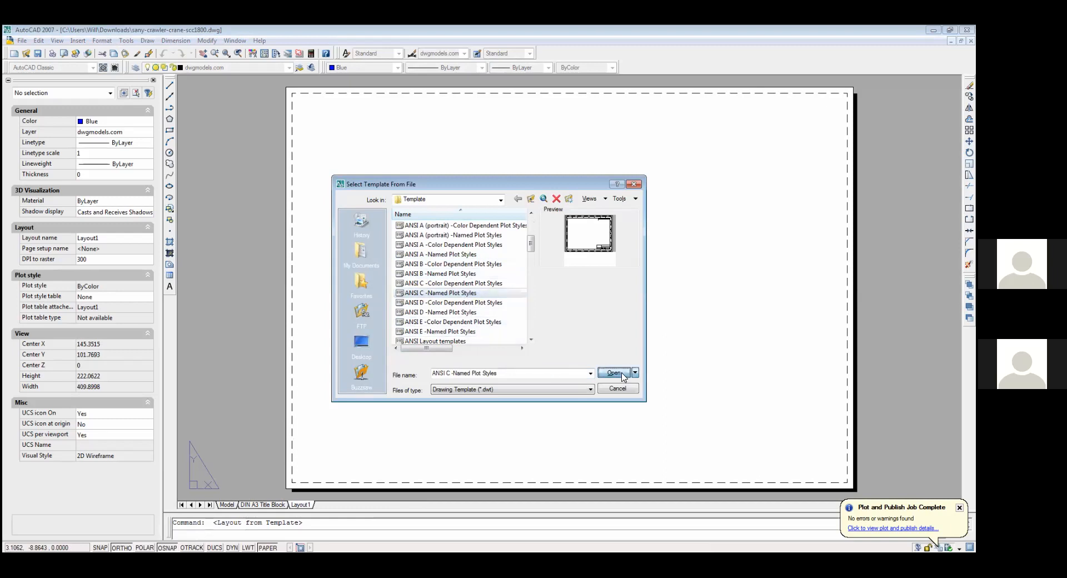
left_click(621, 375)
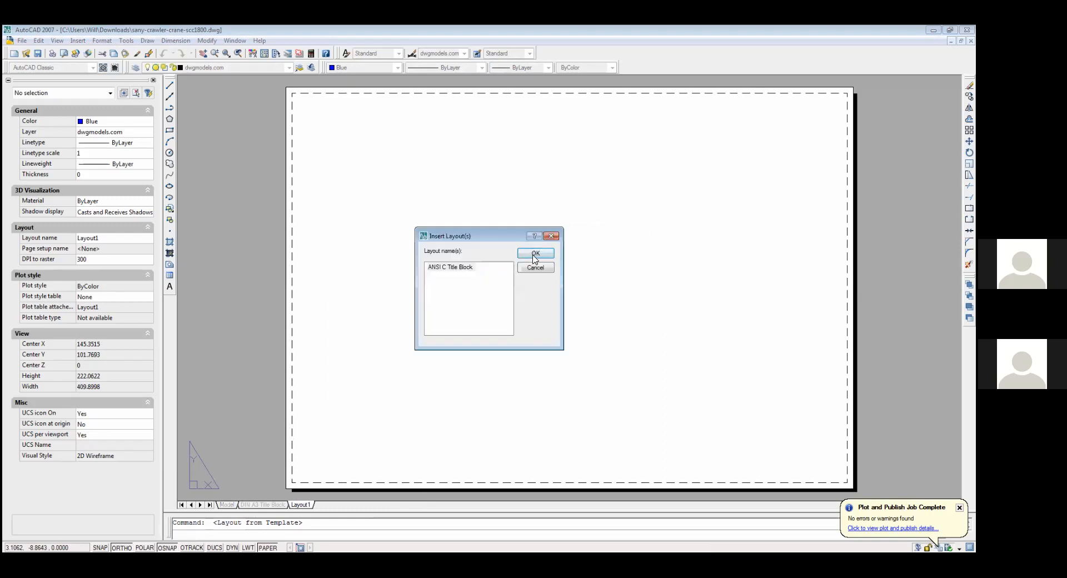
left_click(535, 255)
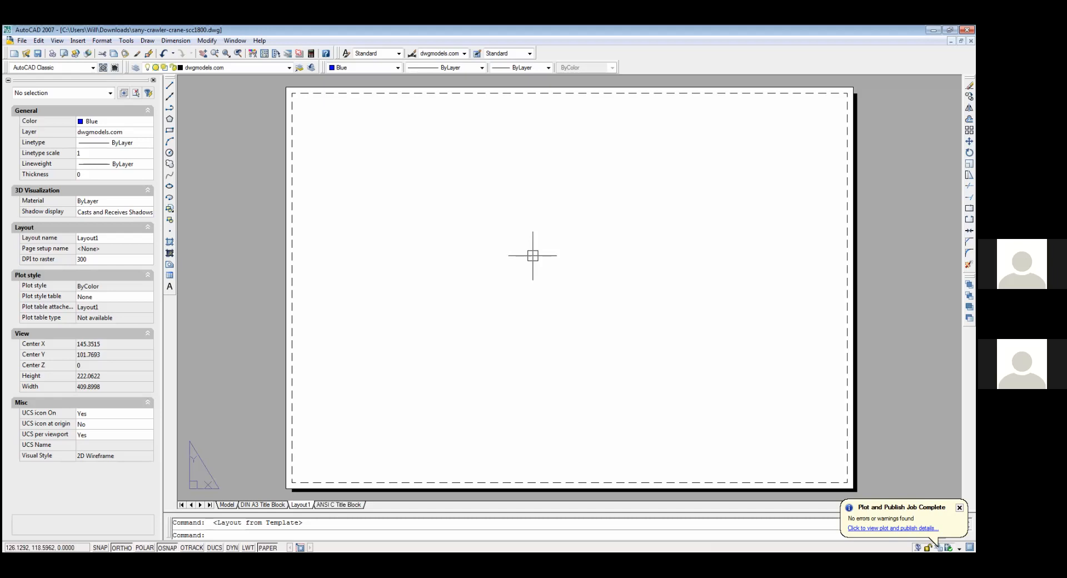
left_click(335, 505)
Step: Permanently delete the empty Layout1
right_click(300, 506)
left_click(328, 396)
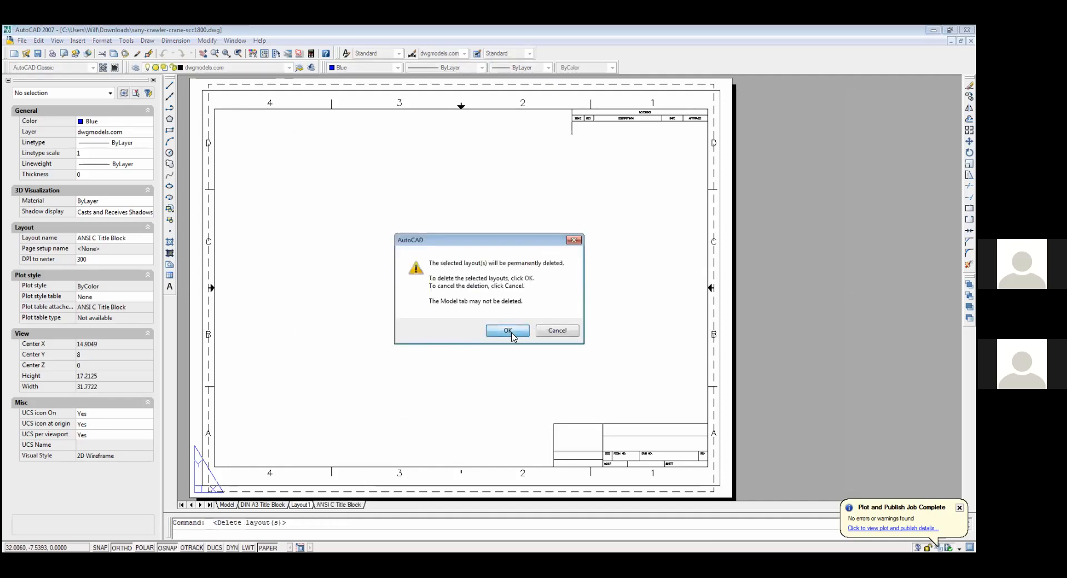
left_click(511, 336)
scroll(314, 362, "down", 4)
scroll(264, 281, "up", 2)
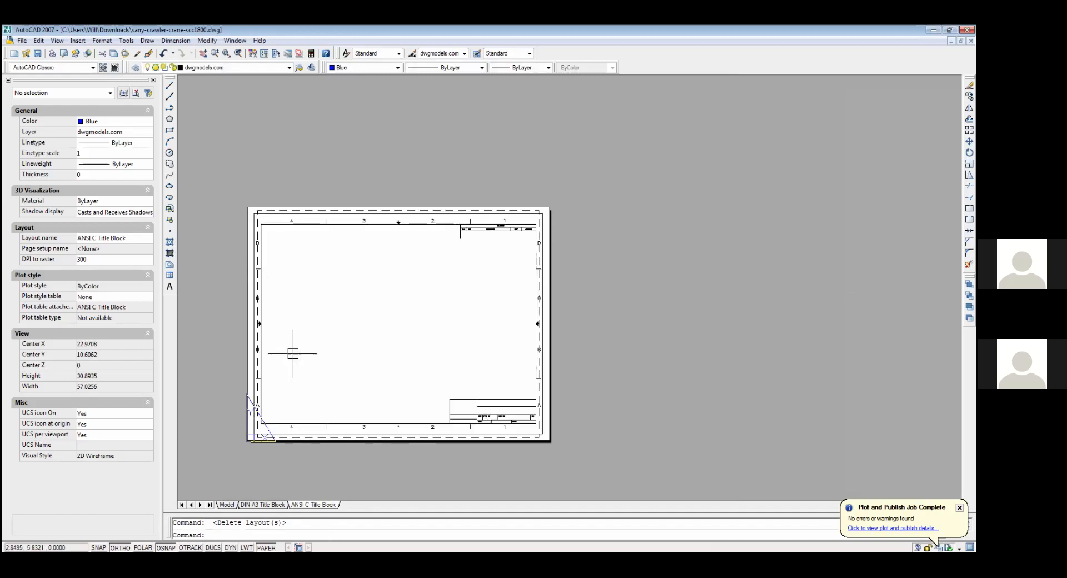
Step: Draw an MV viewport from the ANSI C title block's top-left corner to above the title strip
left_click(281, 211)
key("Escape")
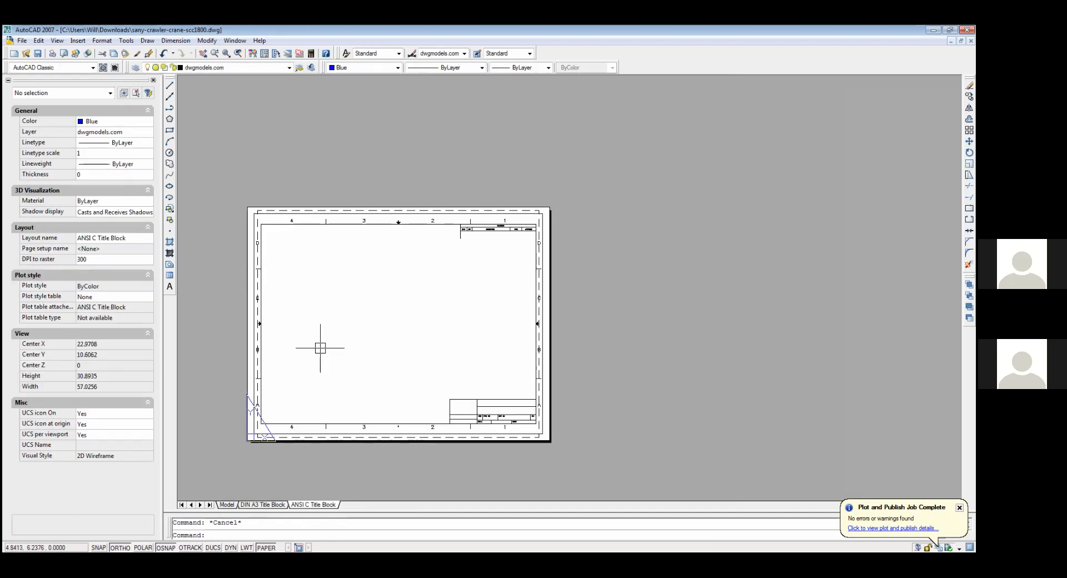
middle_click_drag(351, 352, 367, 355)
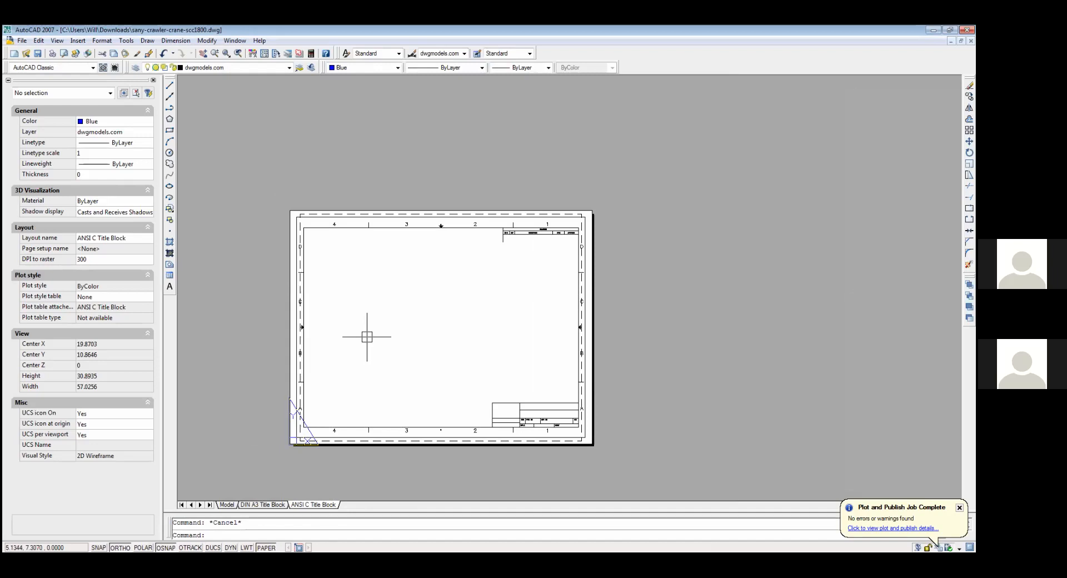
type("mv")
key("Return")
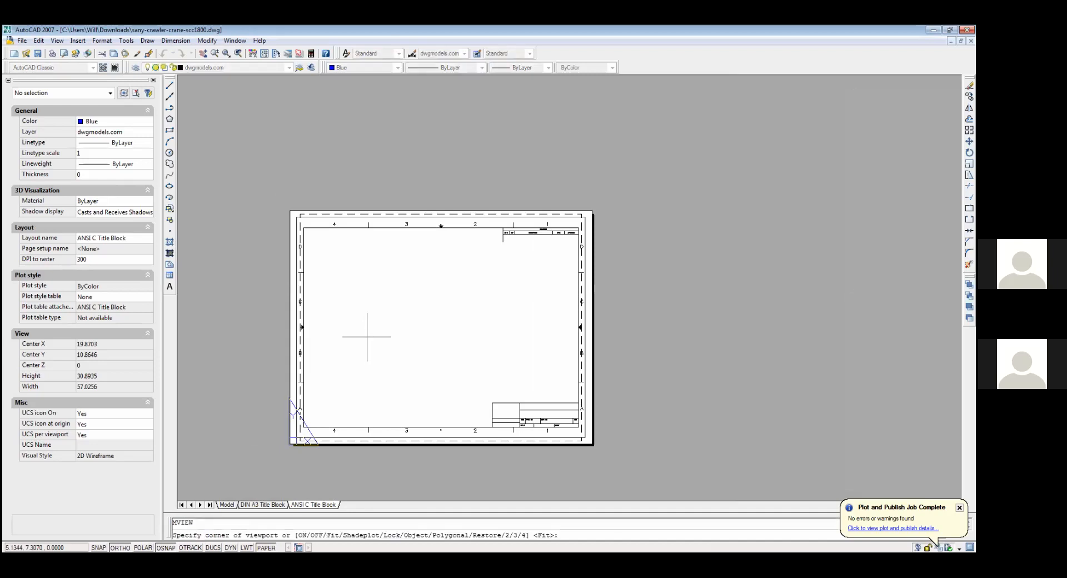
left_click(303, 227)
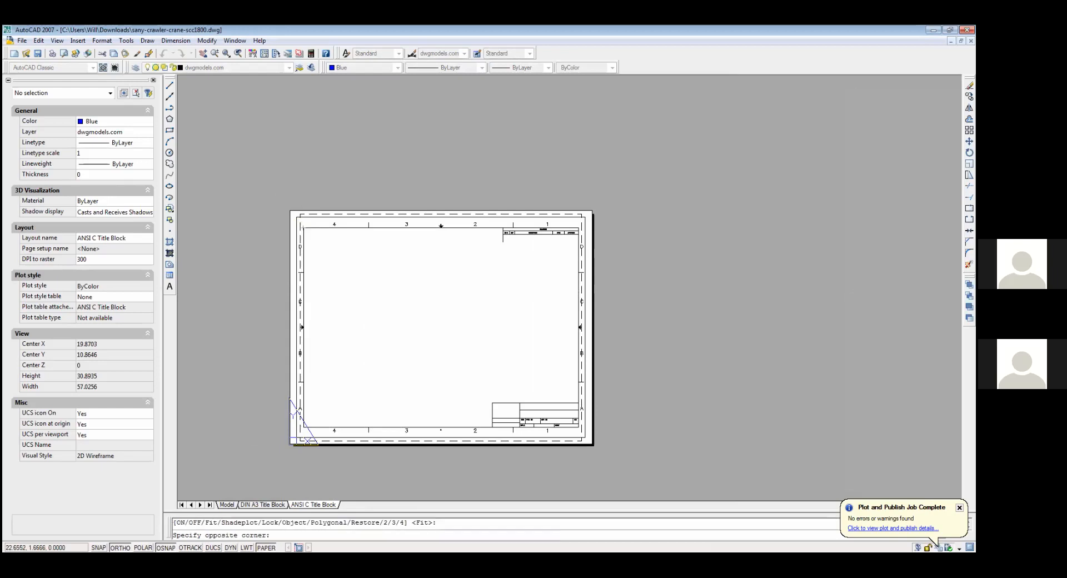
left_click(579, 403)
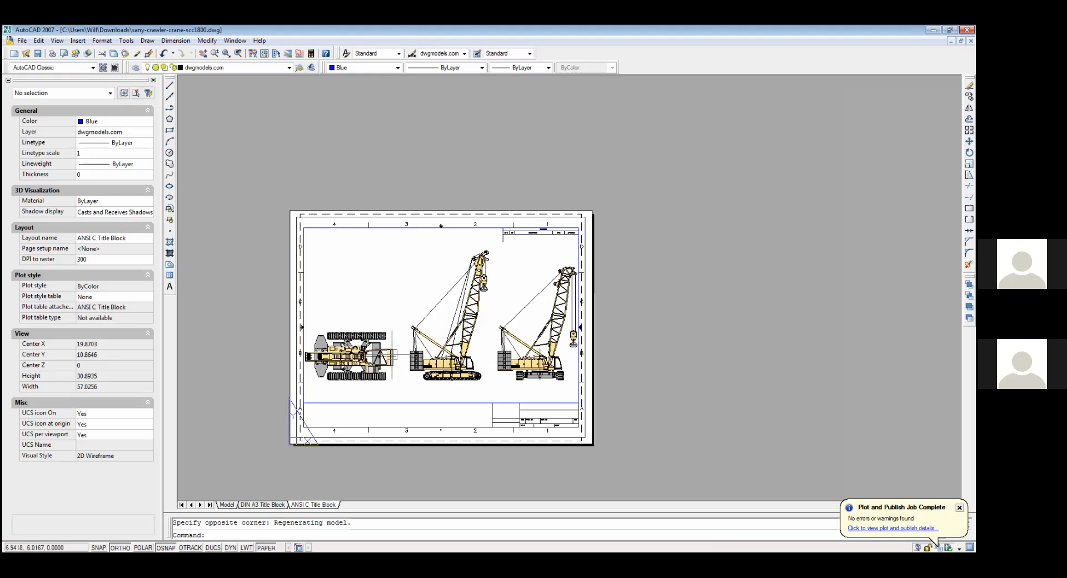
Step: Select the new crane viewport, then activate it to work on the model inside
middle_click_drag(395, 358, 396, 361)
scroll(392, 356, "up", 2)
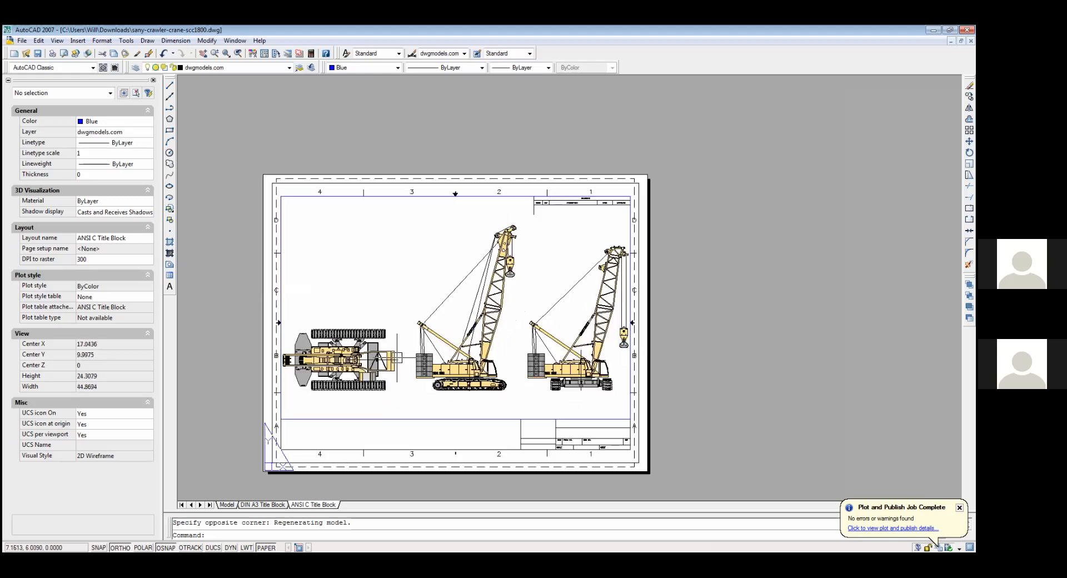
scroll(396, 359, "down", 2)
right_click(442, 306)
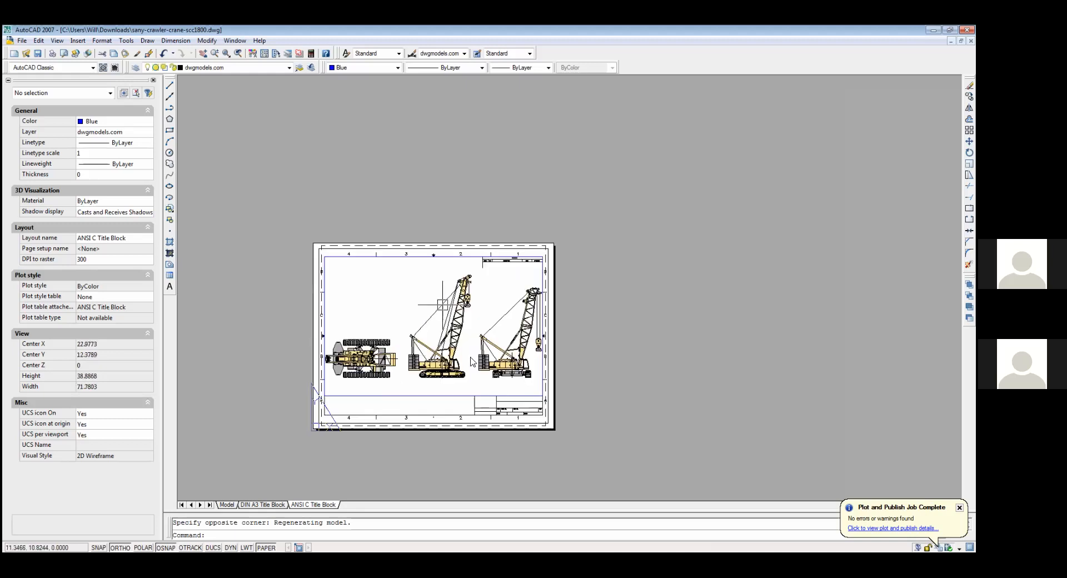
left_click(383, 393)
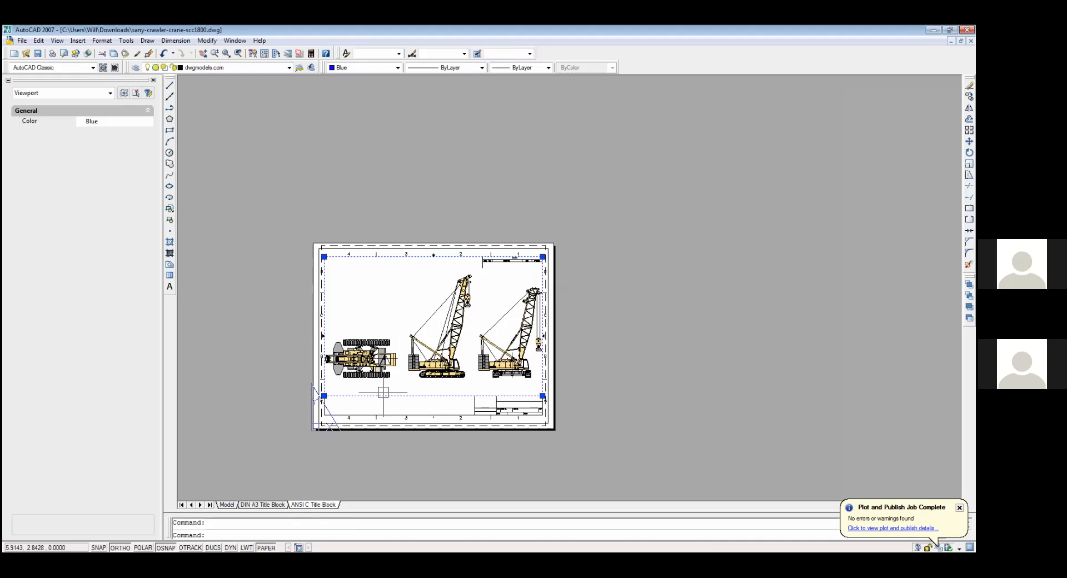
scroll(383, 392, "up", 2)
scroll(412, 421, "up", 1)
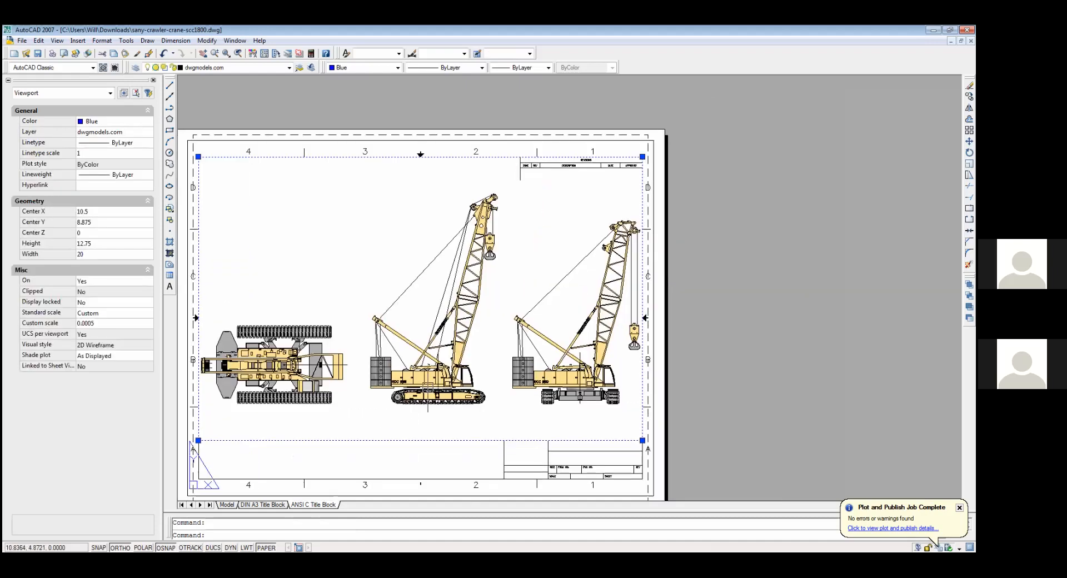
key("Escape")
double_click(438, 344)
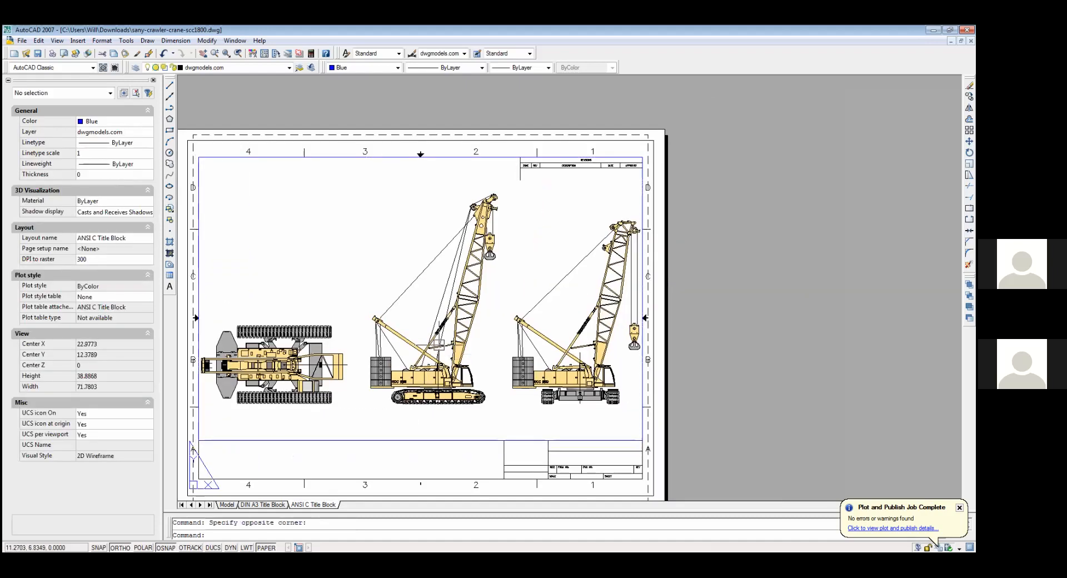
double_click(437, 344)
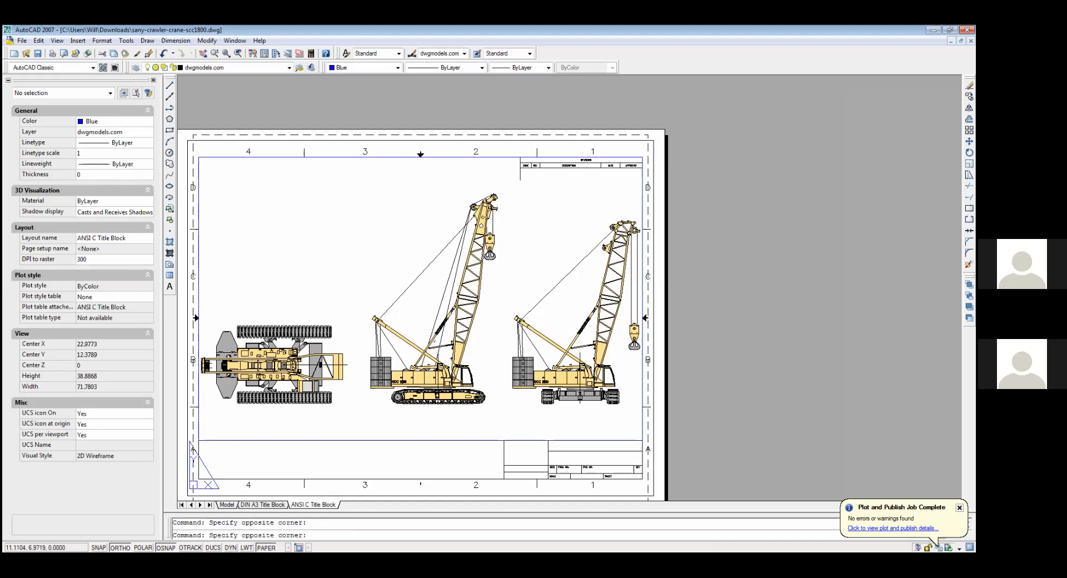
double_click(440, 347)
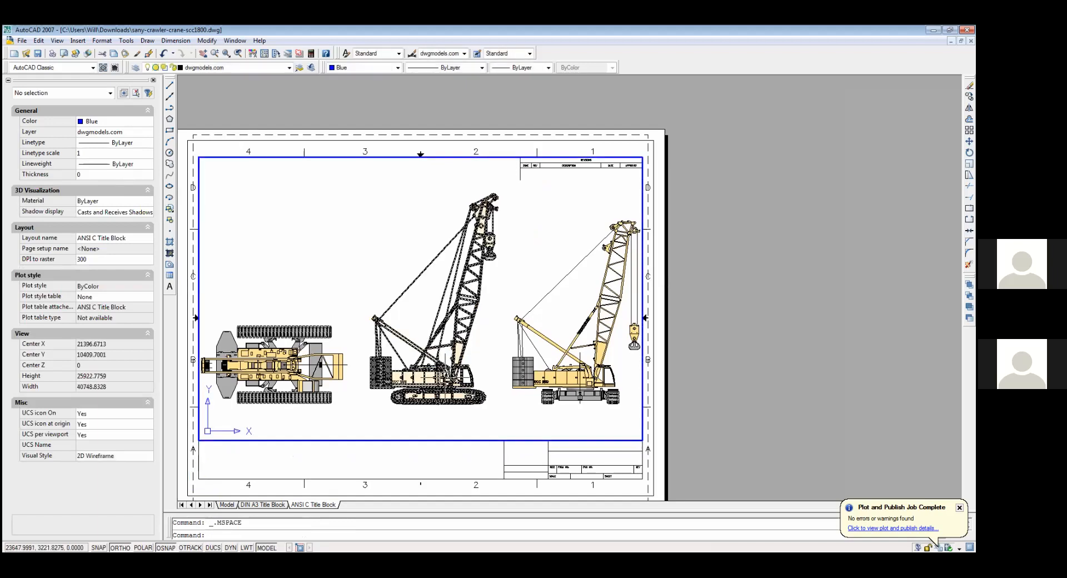
Step: Adjust the crane views inside the viewport with wheel zoom, a slight pan and real-time zoom
scroll(458, 375, "up", 3)
scroll(454, 378, "down", 1)
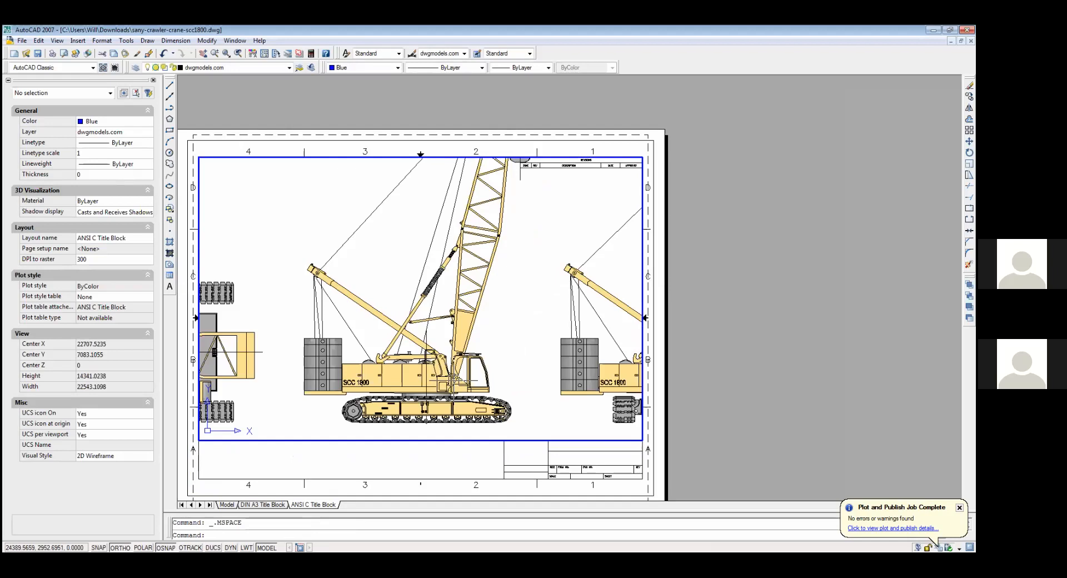
scroll(448, 399, "down", 4)
middle_click_drag(443, 410, 441, 408)
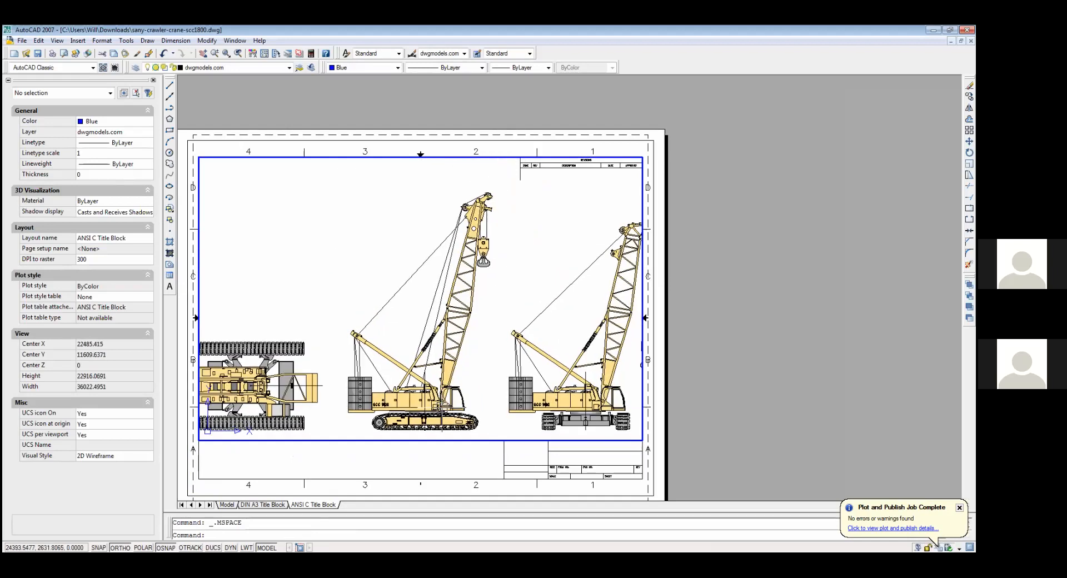
right_click(364, 376)
left_click(364, 411)
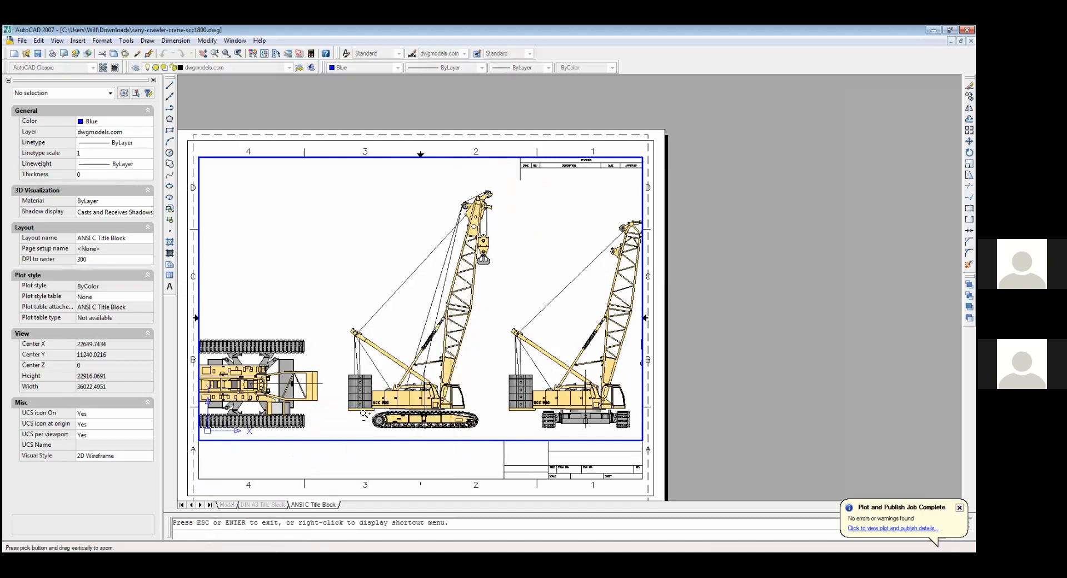
key("Escape")
Step: Zoom Window around the central crane inside the viewport
key("Return")
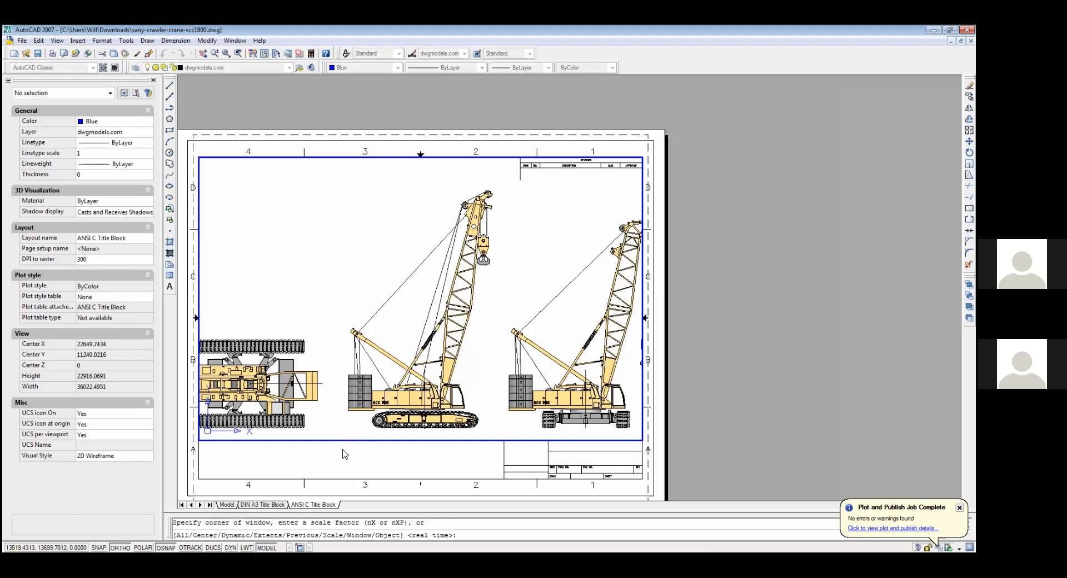
key("BackSpace")
key("BackSpace")
left_click(347, 173)
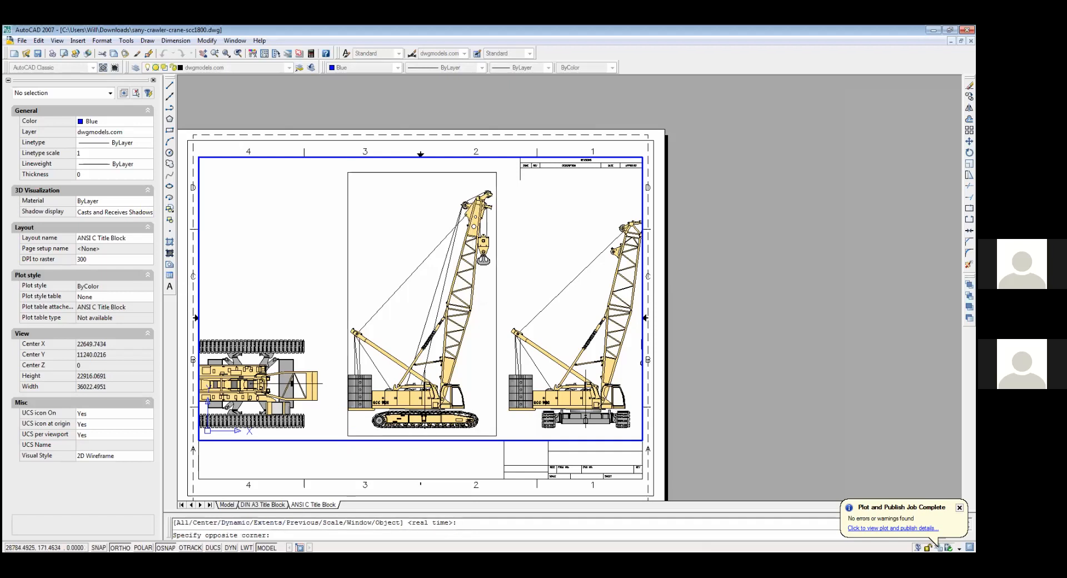
left_click(496, 435)
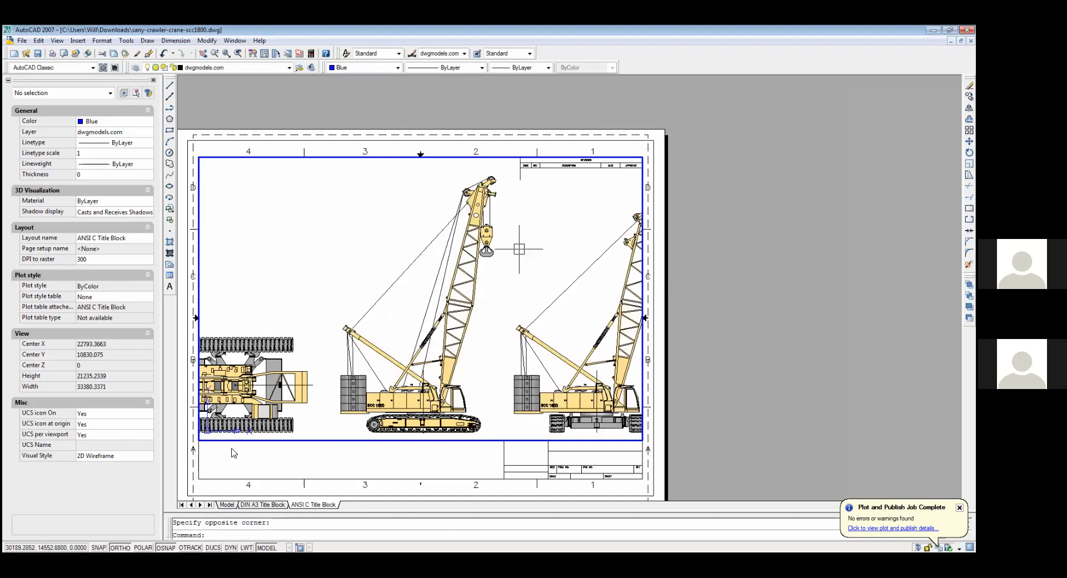
Step: Wheel-zoom and pan the cranes left until both side views fill the viewport
scroll(321, 412, "down", 2)
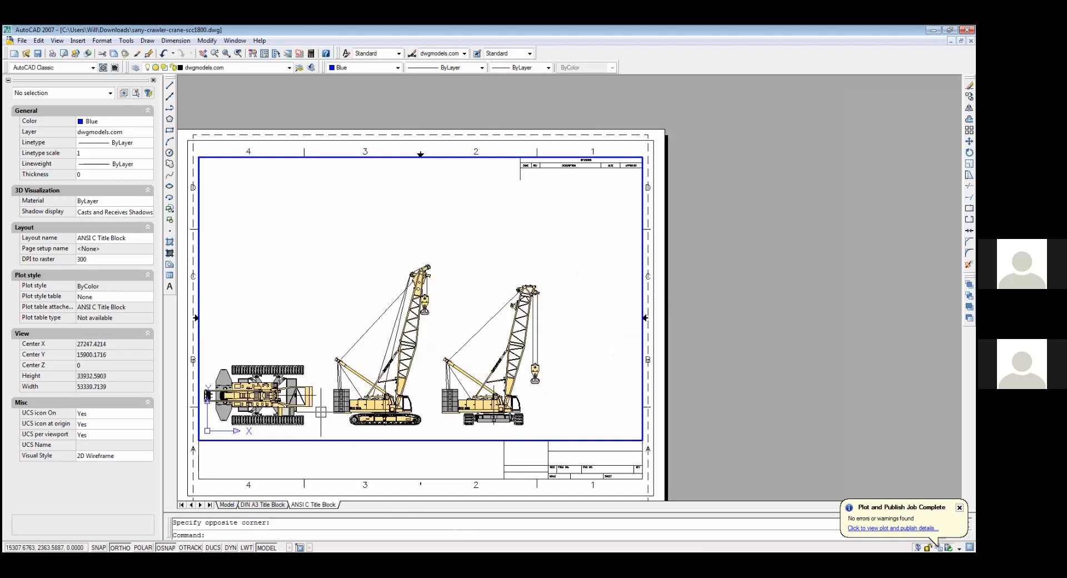
scroll(344, 406, "down", 2)
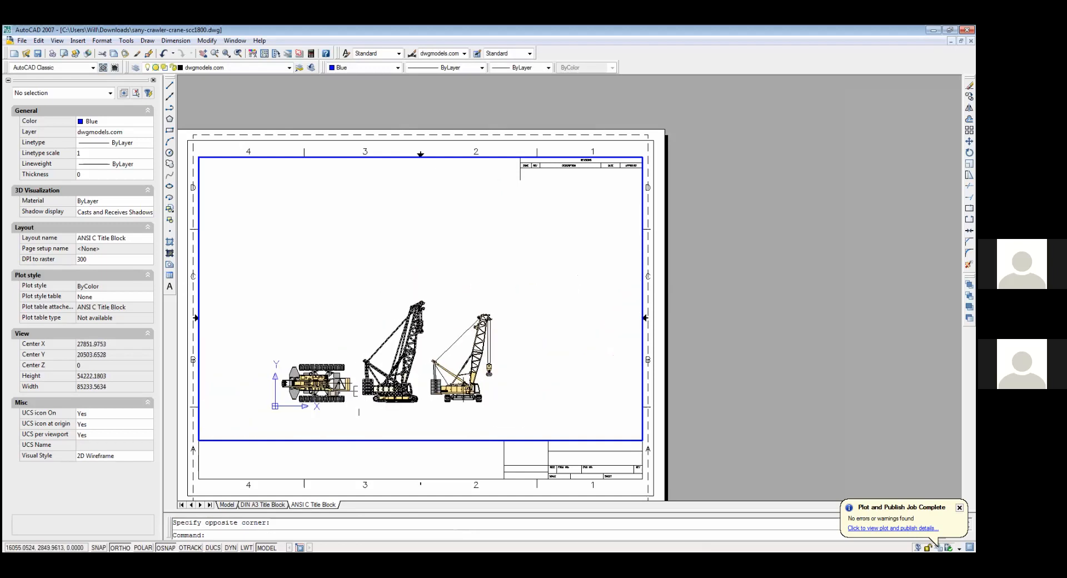
scroll(359, 412, "up", 3)
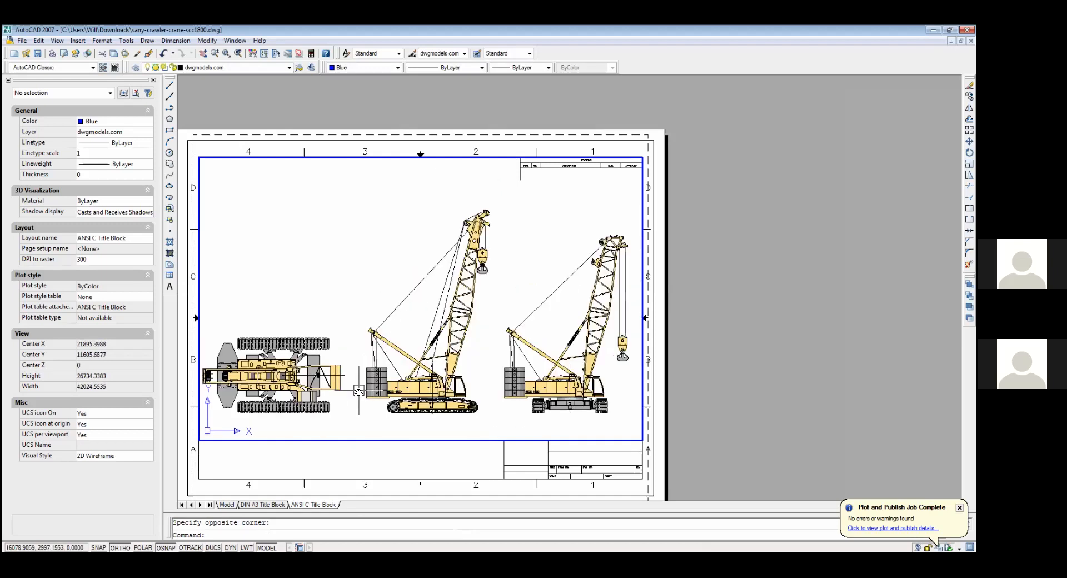
scroll(359, 391, "up", 1)
scroll(336, 412, "down", 2)
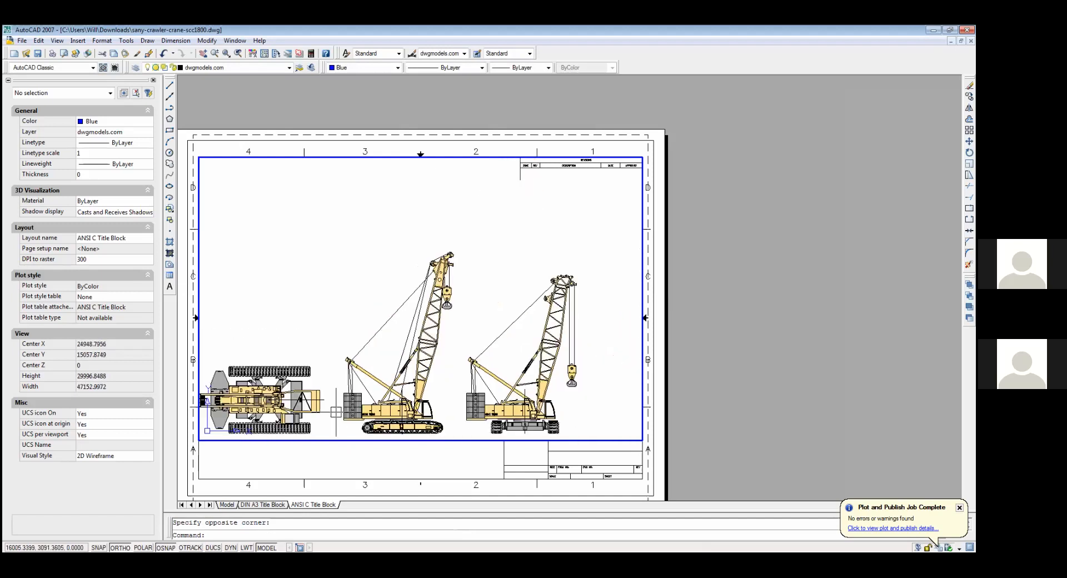
middle_click_drag(336, 413, 197, 403)
scroll(198, 395, "up", 2)
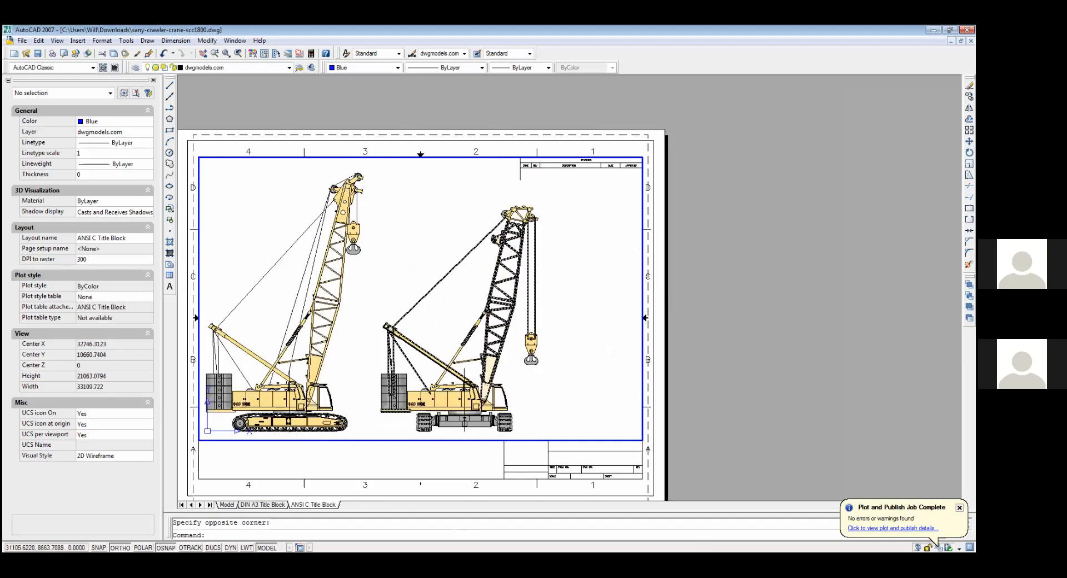
Step: Leave the viewport for paper space and select the viewport frame
double_click(747, 384)
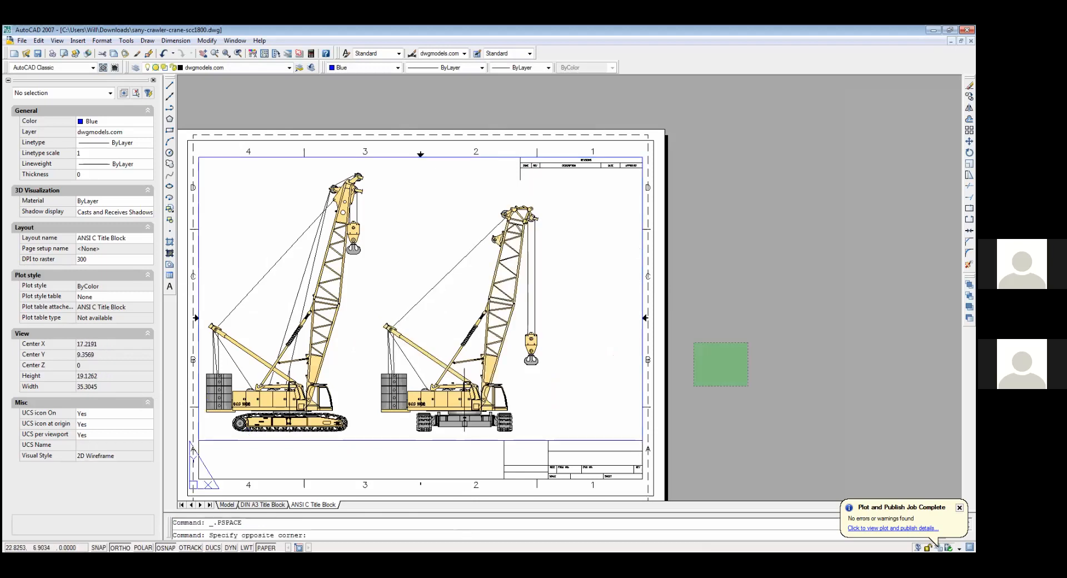
left_click(693, 343)
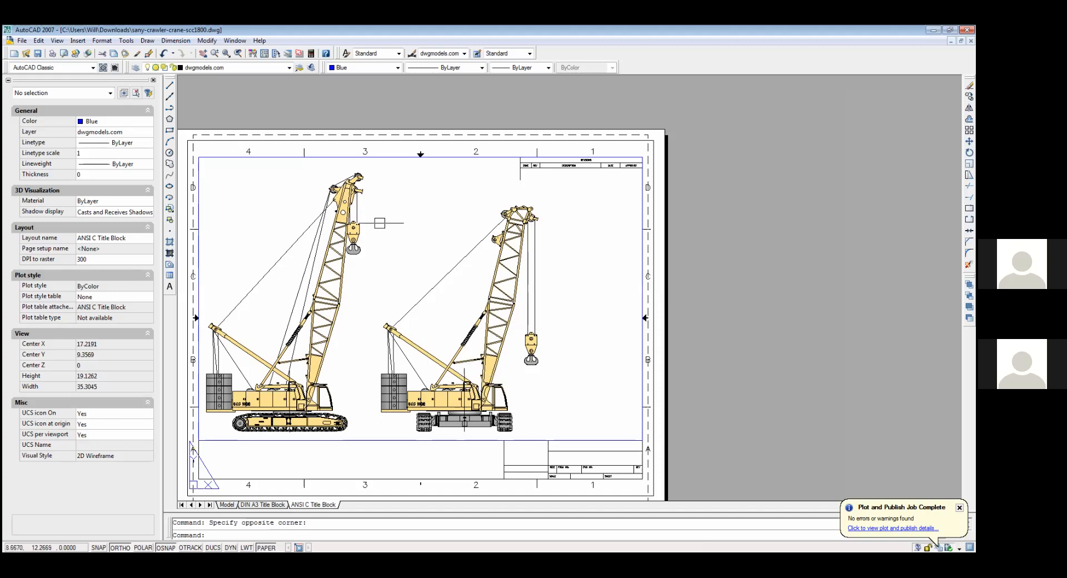
left_click(477, 440)
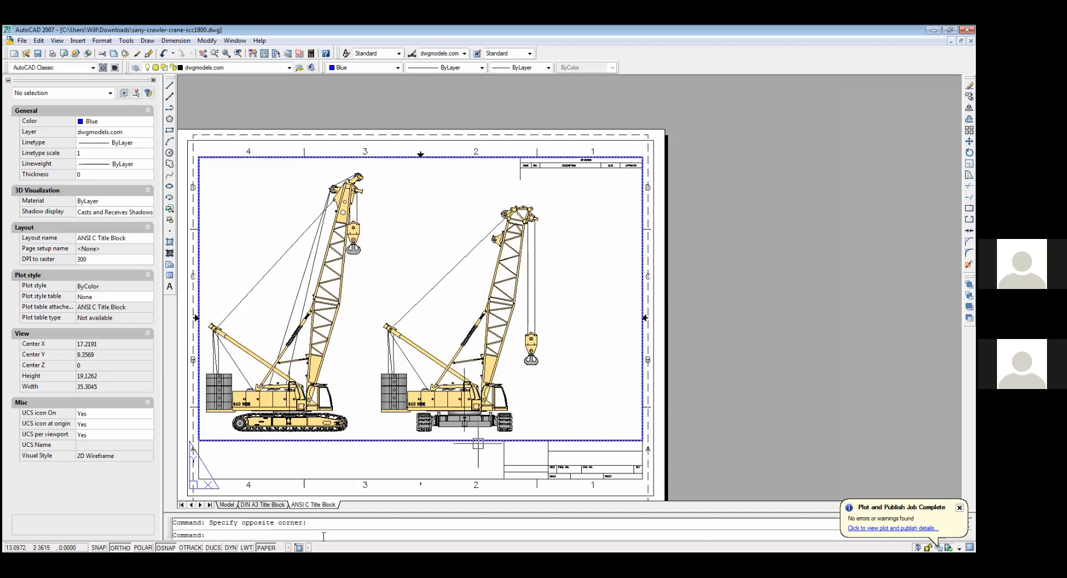
Step: Switch to DIN A3 Title Block and back to ANSI C, zooming out to the whole sheet
left_click(272, 505)
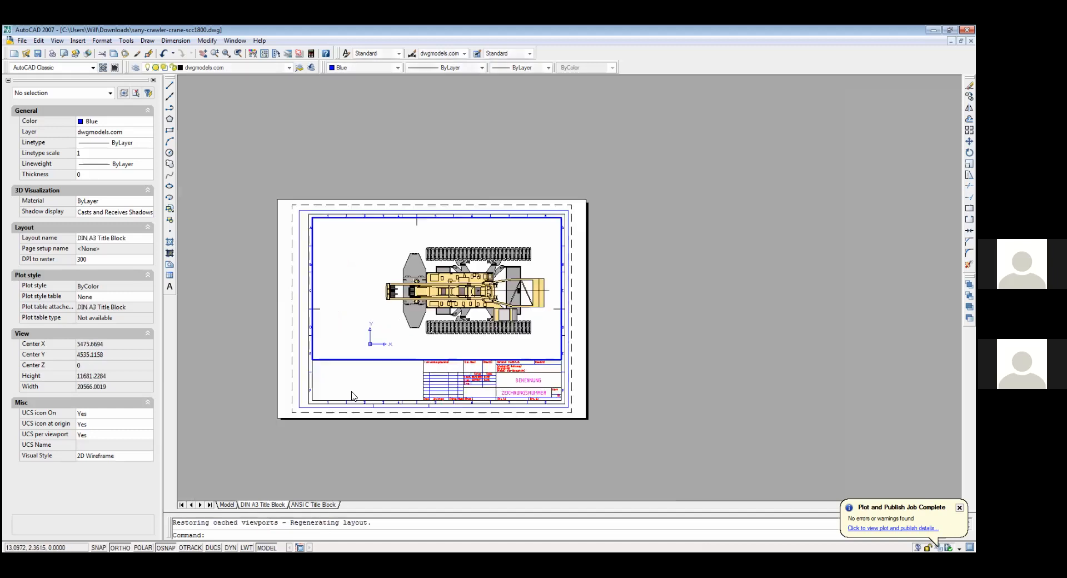
left_click(304, 504)
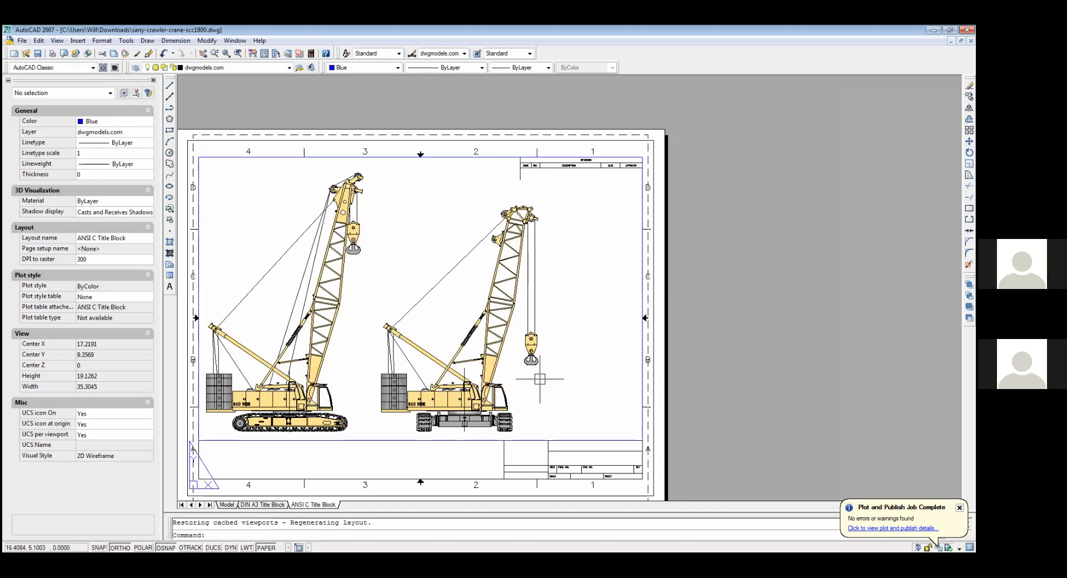
scroll(634, 451, "down", 3)
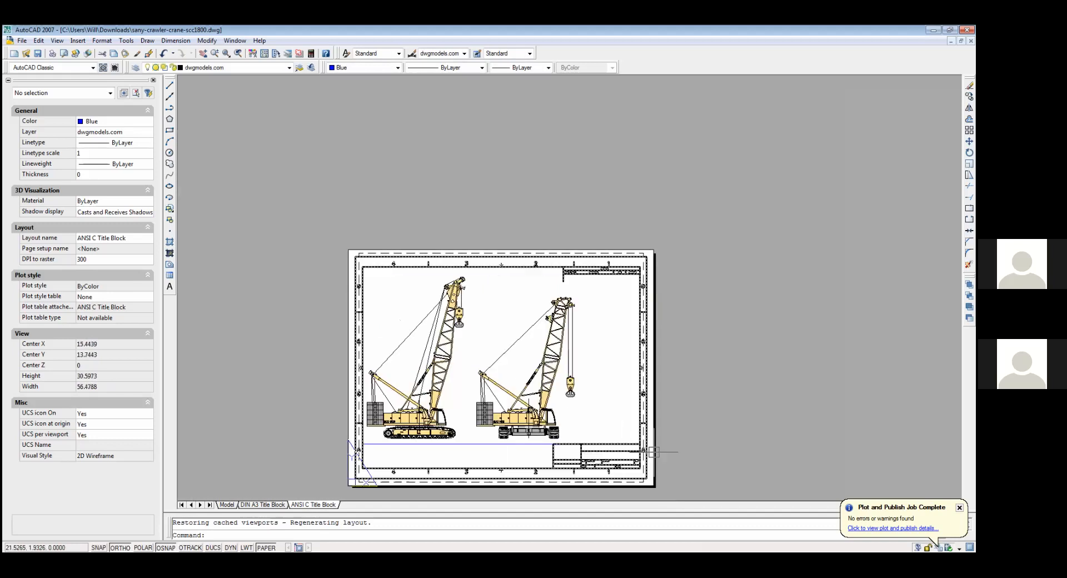
scroll(552, 354, "up", 2)
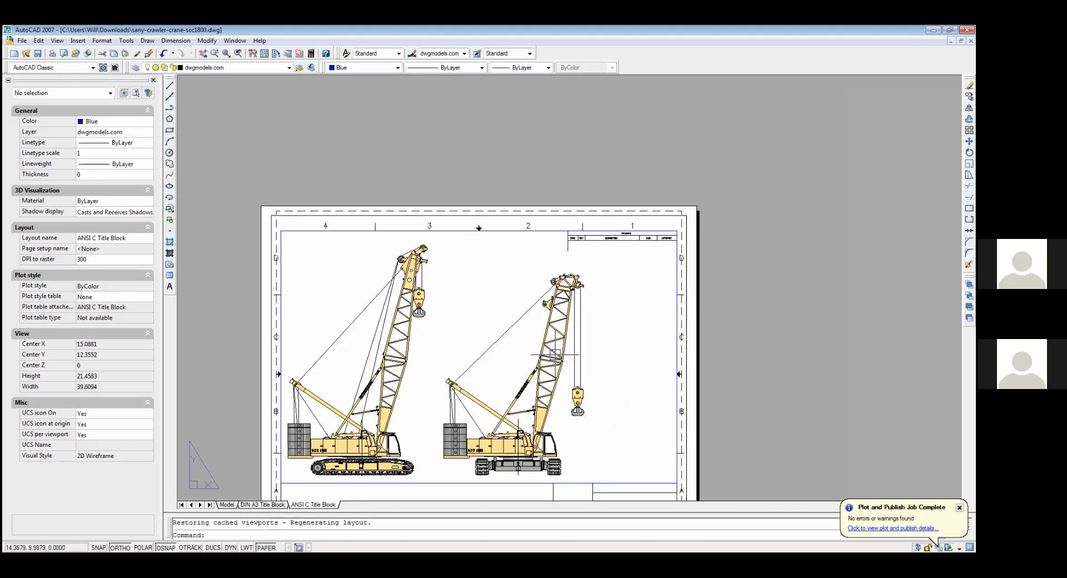
scroll(558, 371, "down", 2)
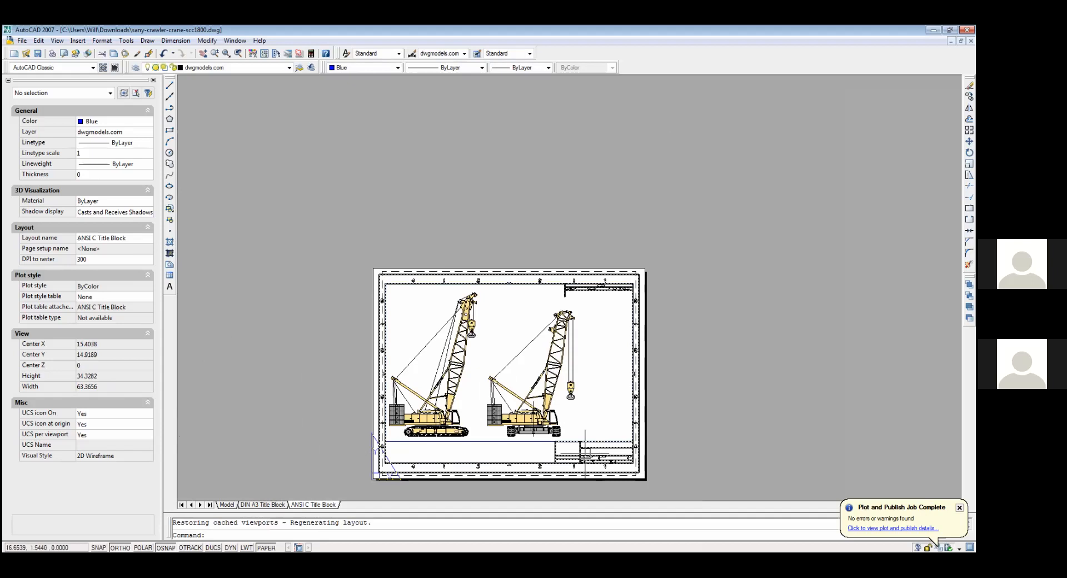
Step: Select the viewport and set its standard scale to 1:100 in Properties
left_click(540, 439)
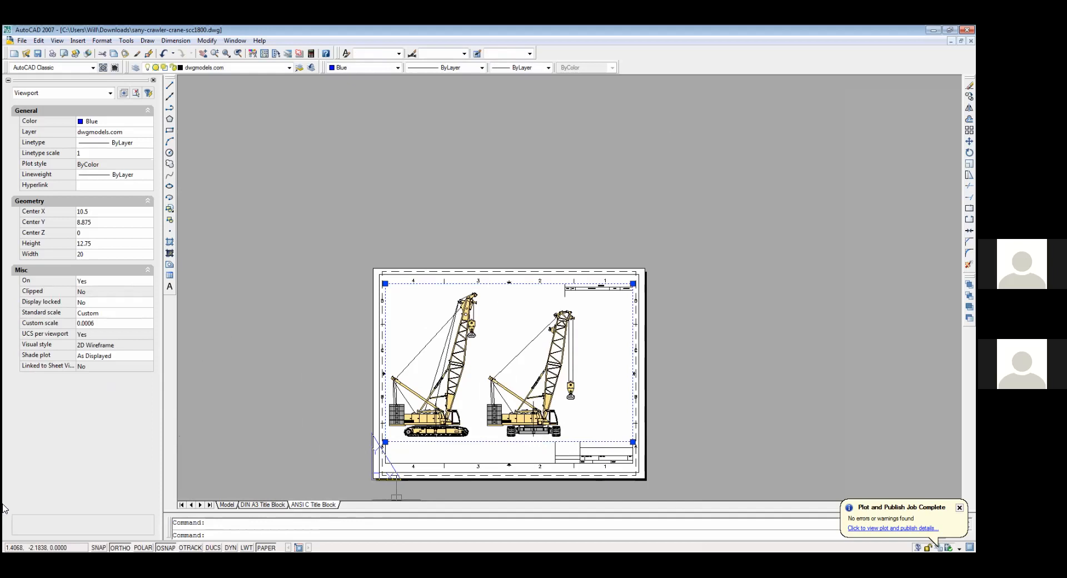
left_click(114, 322)
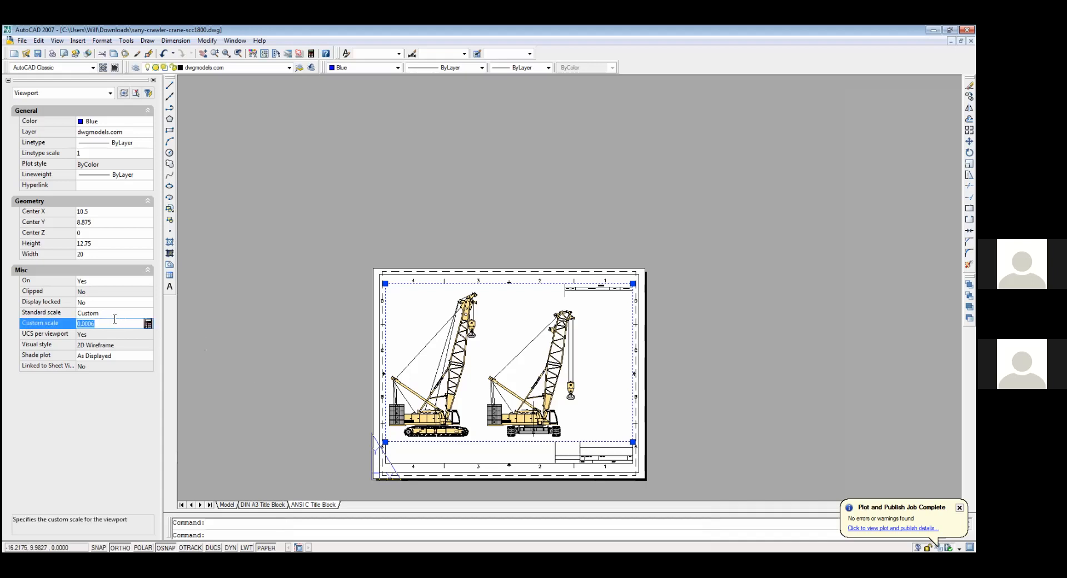
left_click(114, 314)
left_click(123, 314)
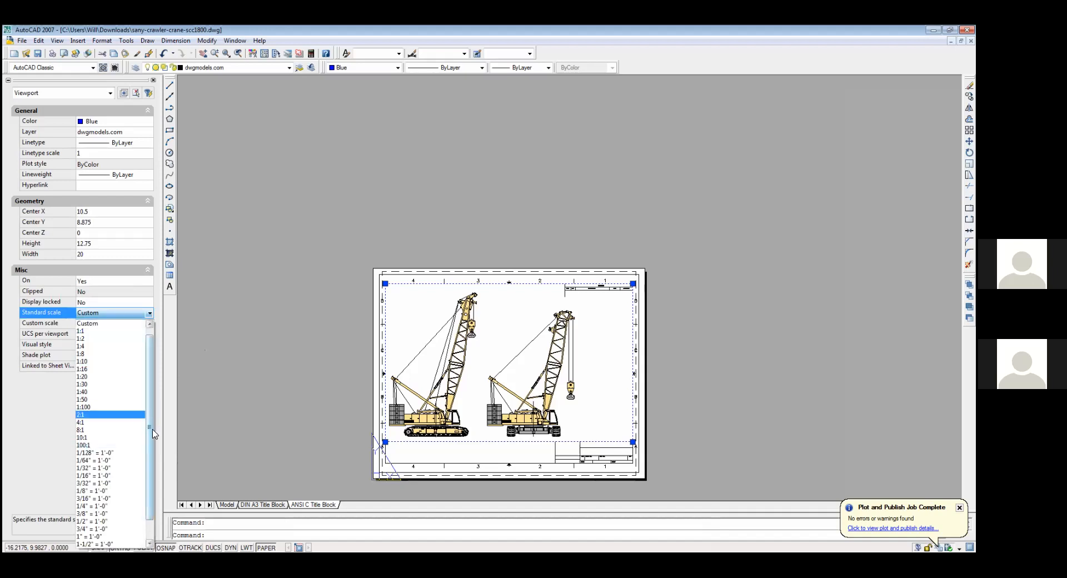
mouse_move(148, 439)
left_mouse_down()
mouse_move(148, 463)
mouse_move(160, 442)
left_mouse_up()
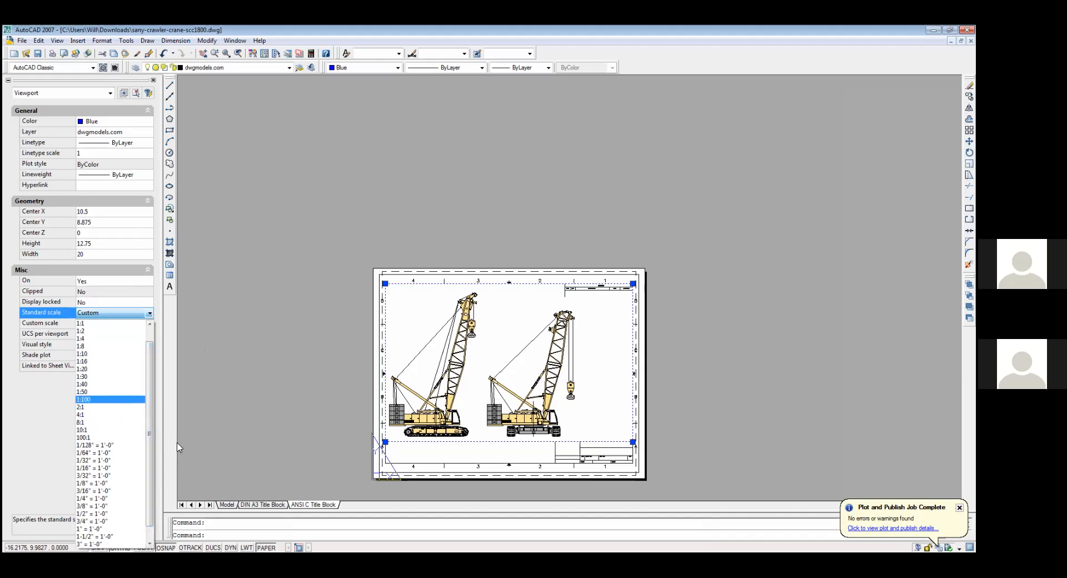
left_click(122, 400)
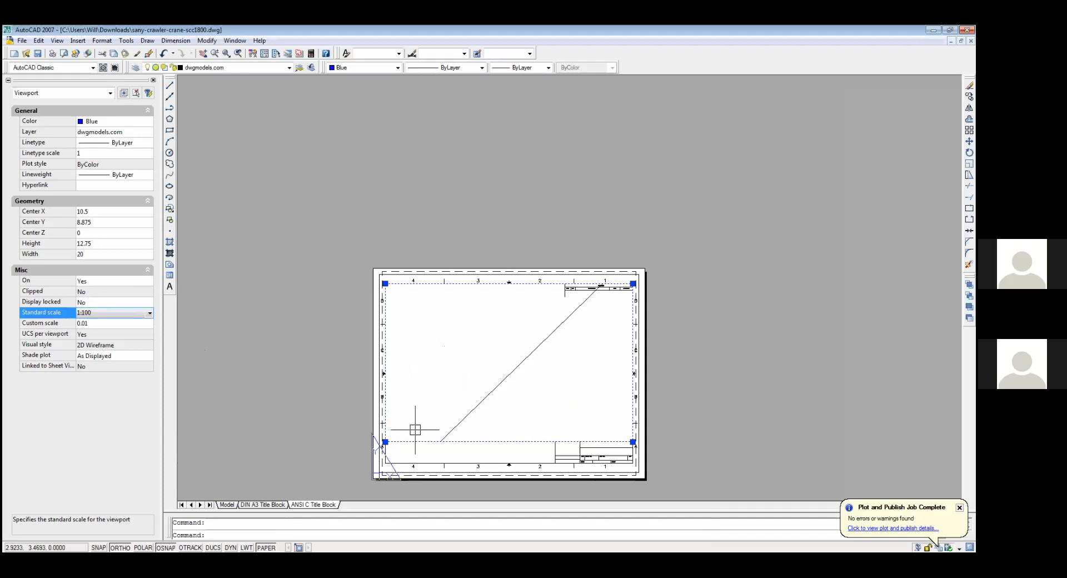
Step: Change the viewport scale to Scale to fit, giving a custom scale of 0.0005
left_click(98, 312)
left_click(107, 383)
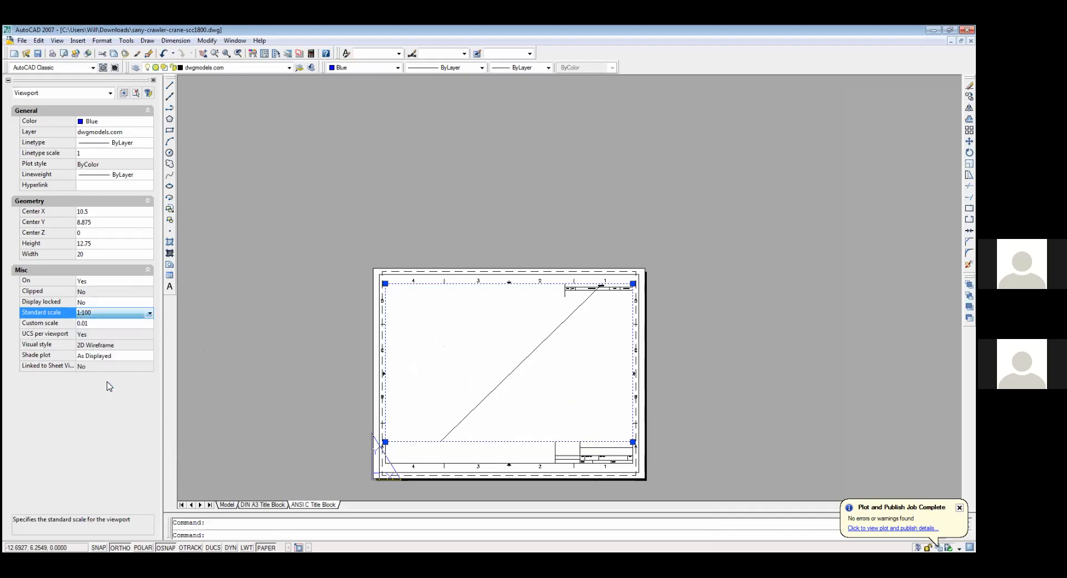
left_click(148, 313)
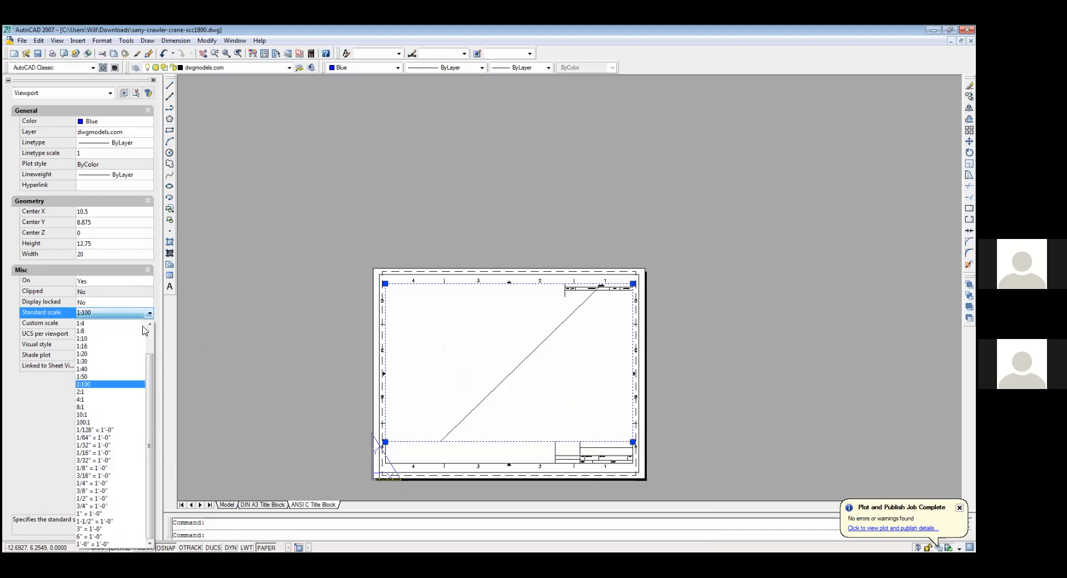
scroll(133, 329, "up", 2)
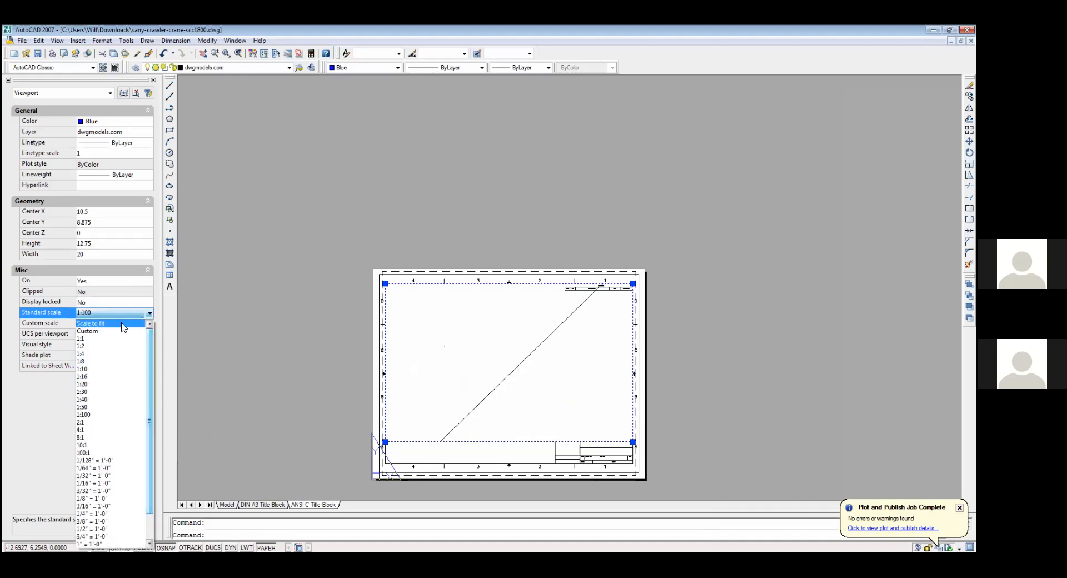
left_click(111, 323)
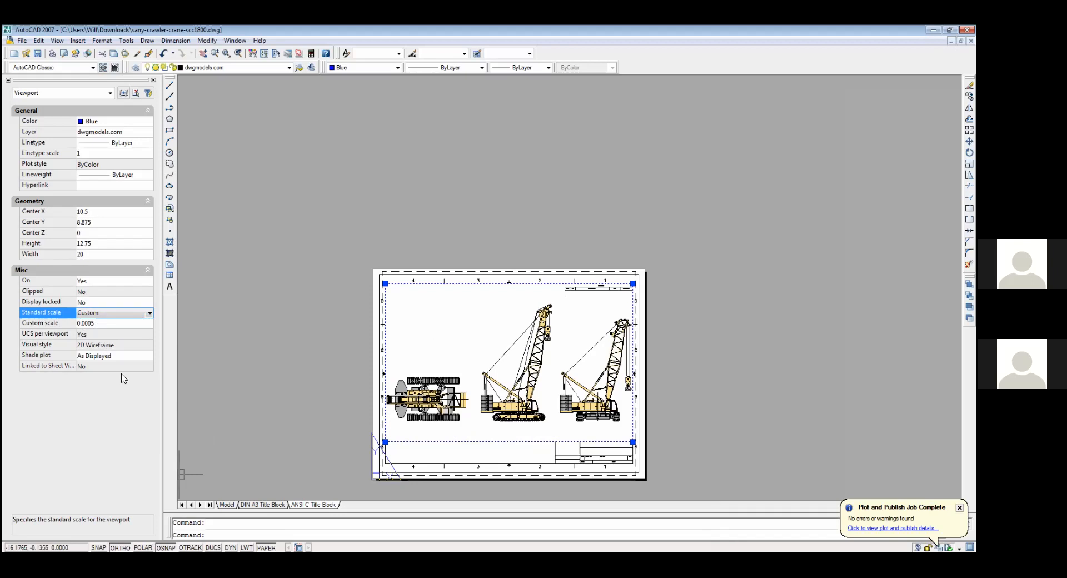
left_click(111, 322)
left_click(111, 322)
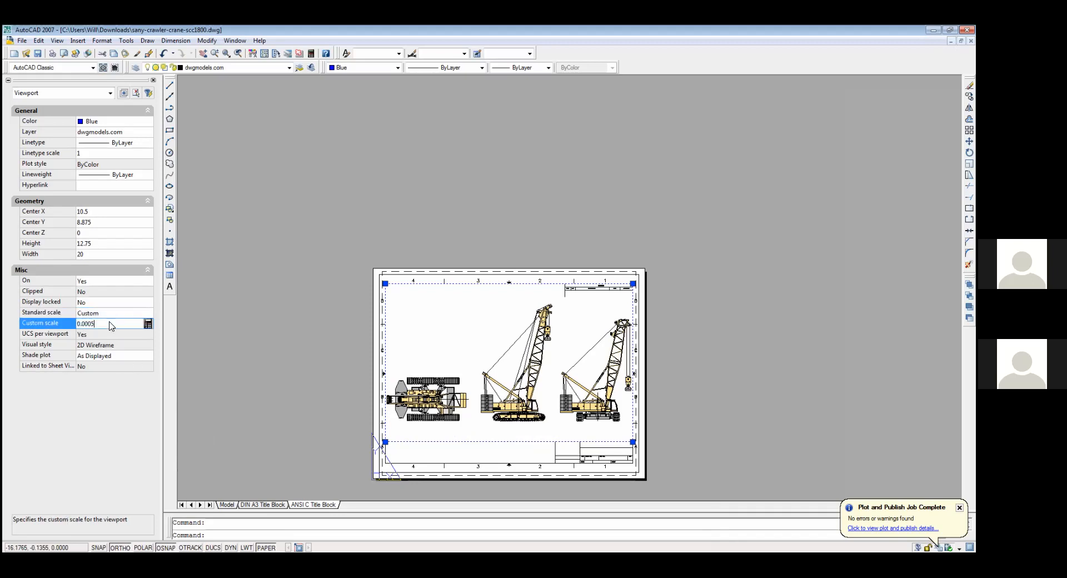
left_click(148, 325)
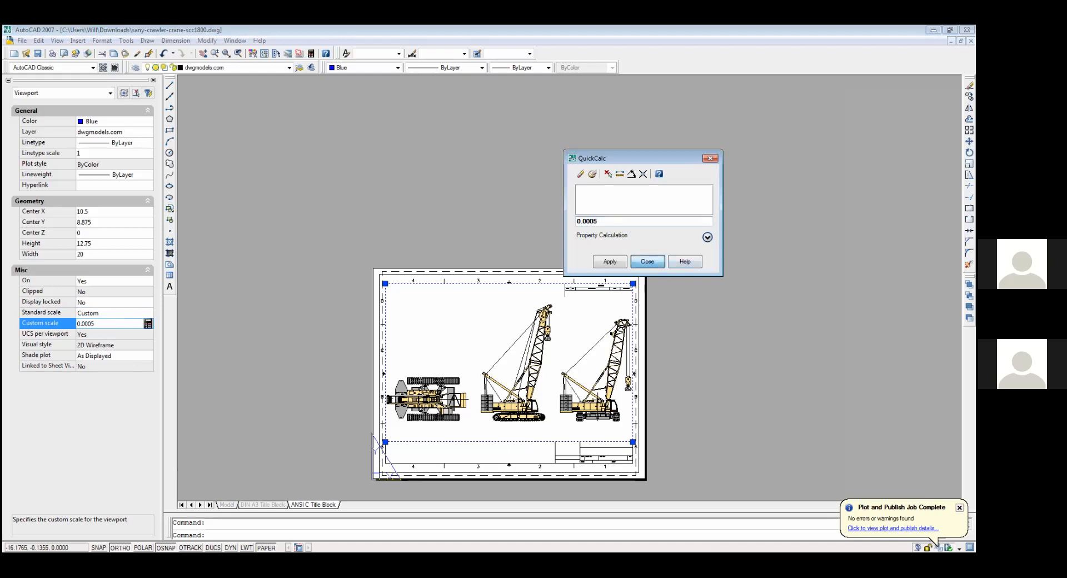
left_click(647, 261)
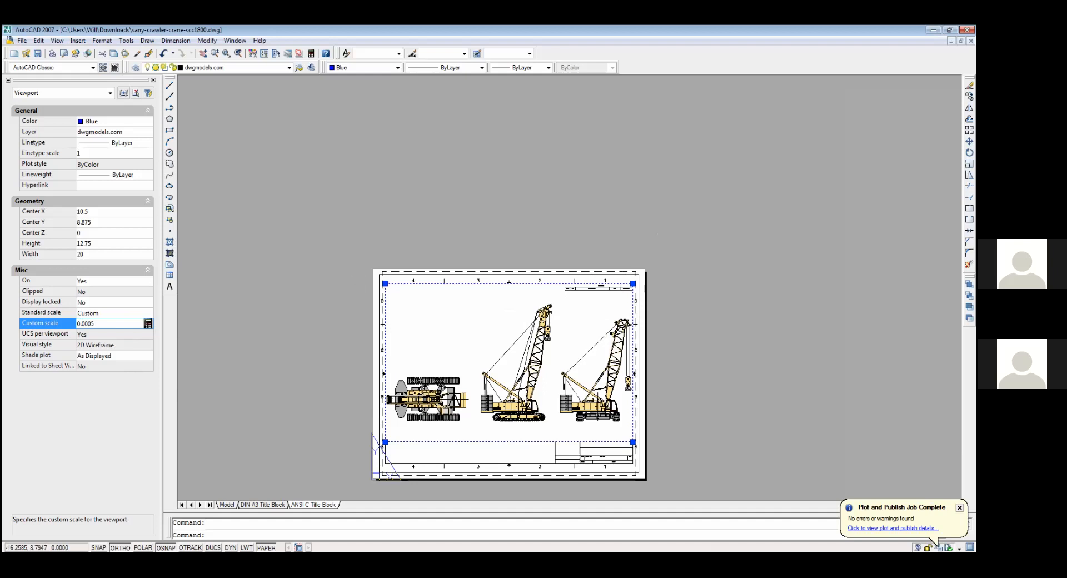
Step: Clear the viewport selection and flip from DIN A3 Title Block back to ANSI C Title Block
key("Escape")
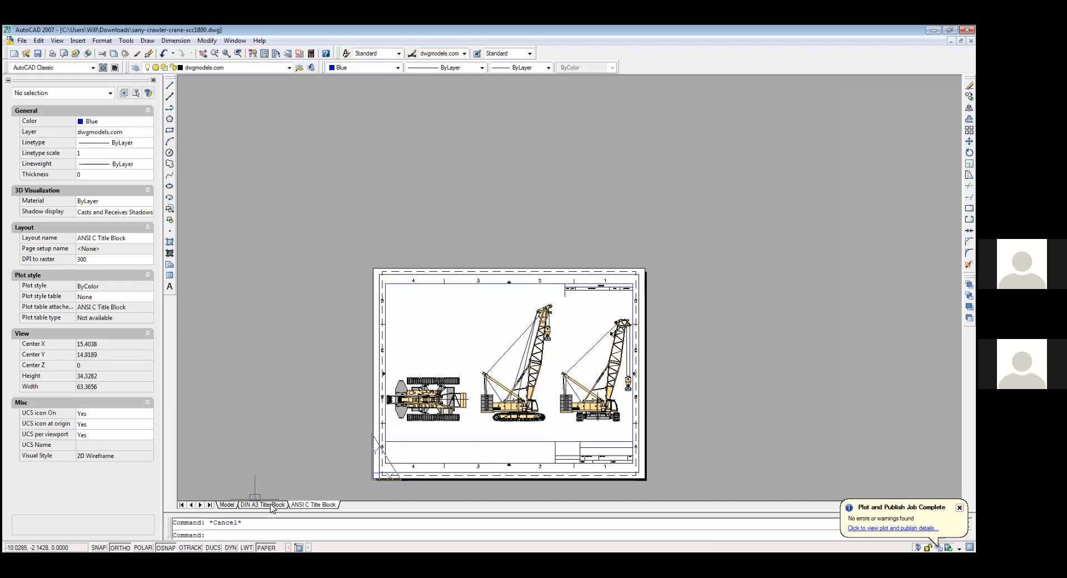
left_click(272, 506)
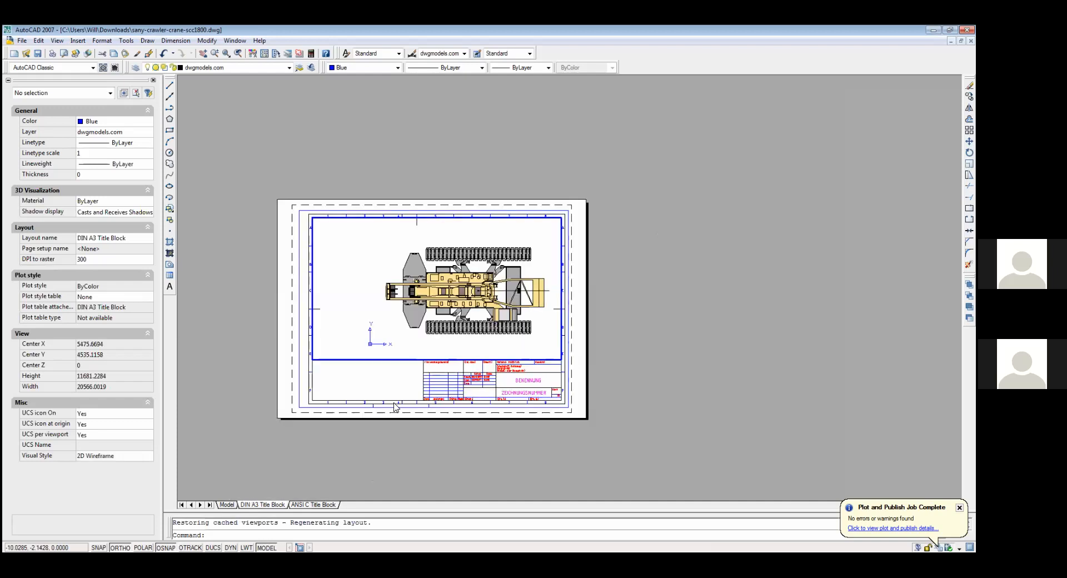
left_click(319, 505)
Step: Add a new layout named Layout1 and make it the active sheet
right_click(319, 504)
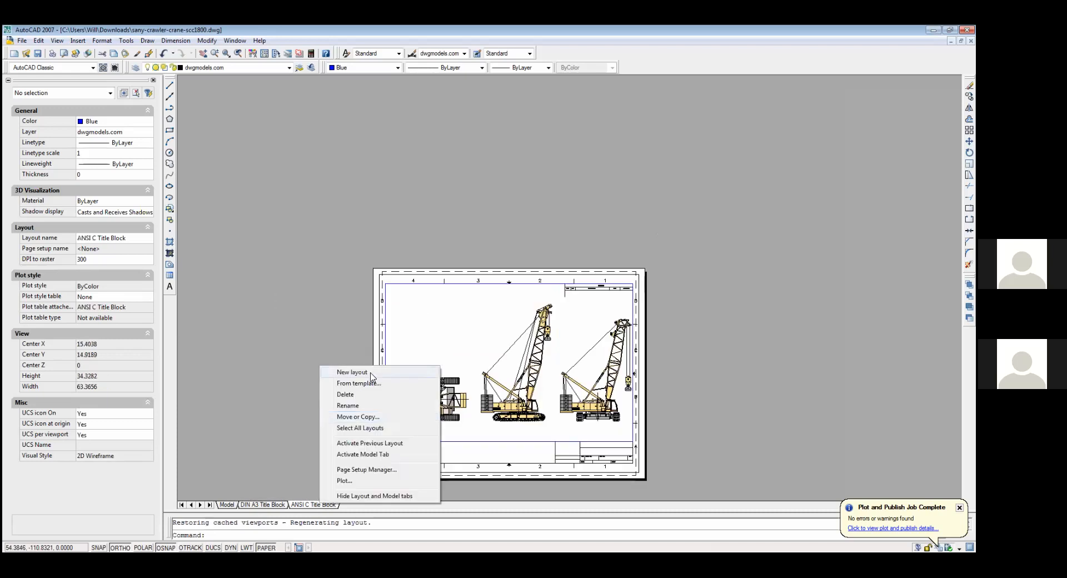
left_click(352, 371)
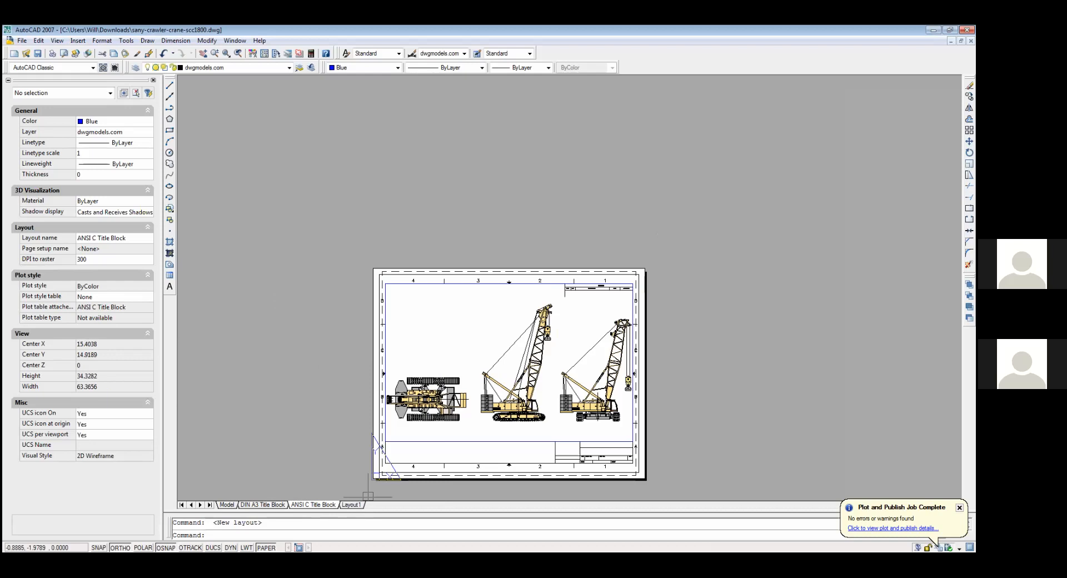
left_click(357, 504)
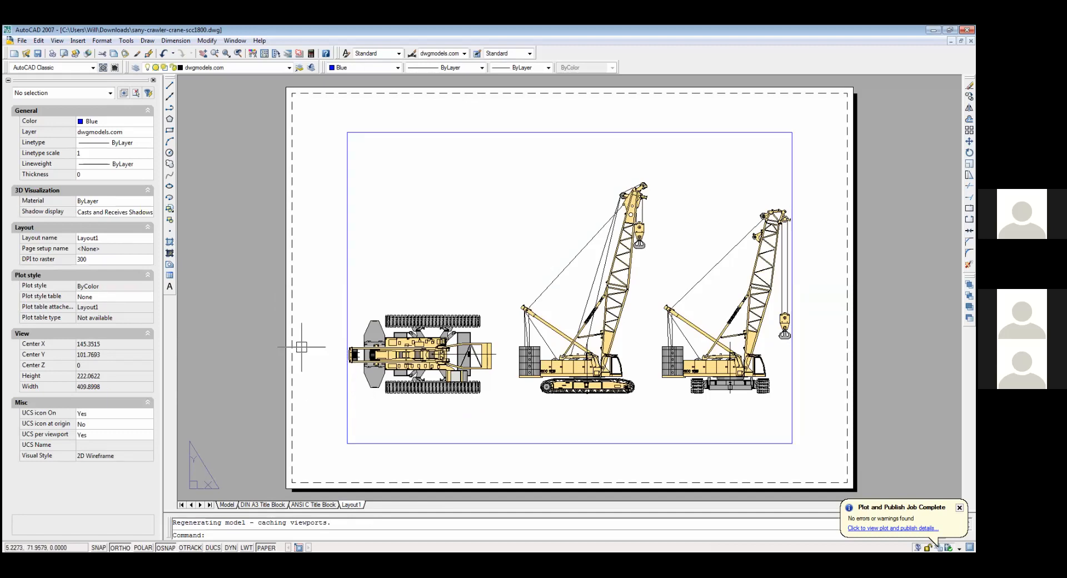
right_click(351, 507)
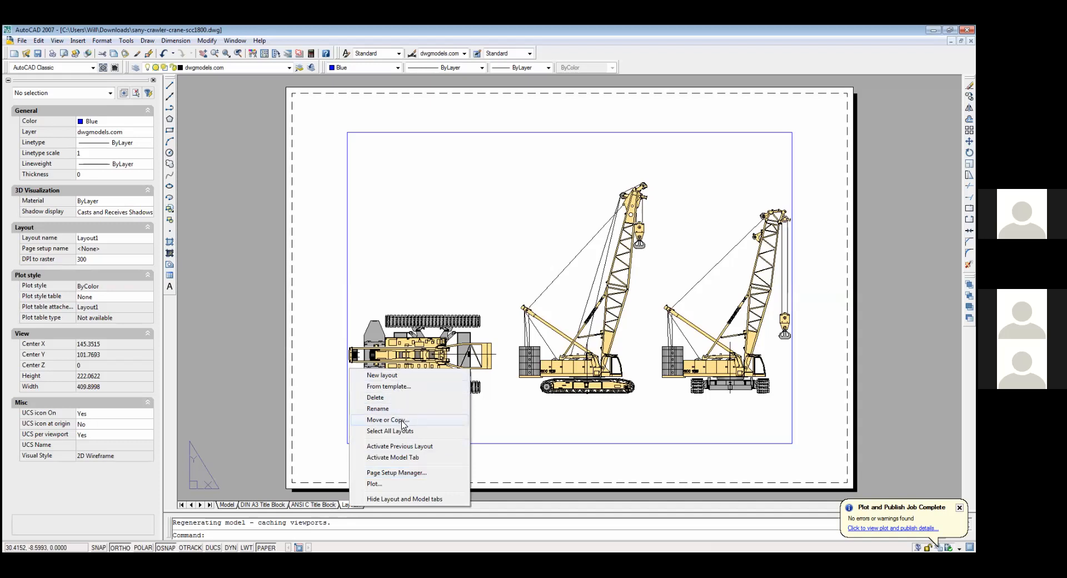
Step: Give Layout1's page setup CutePDF Writer, ISO A0 paper and a 1:100 plot scale
left_click(381, 472)
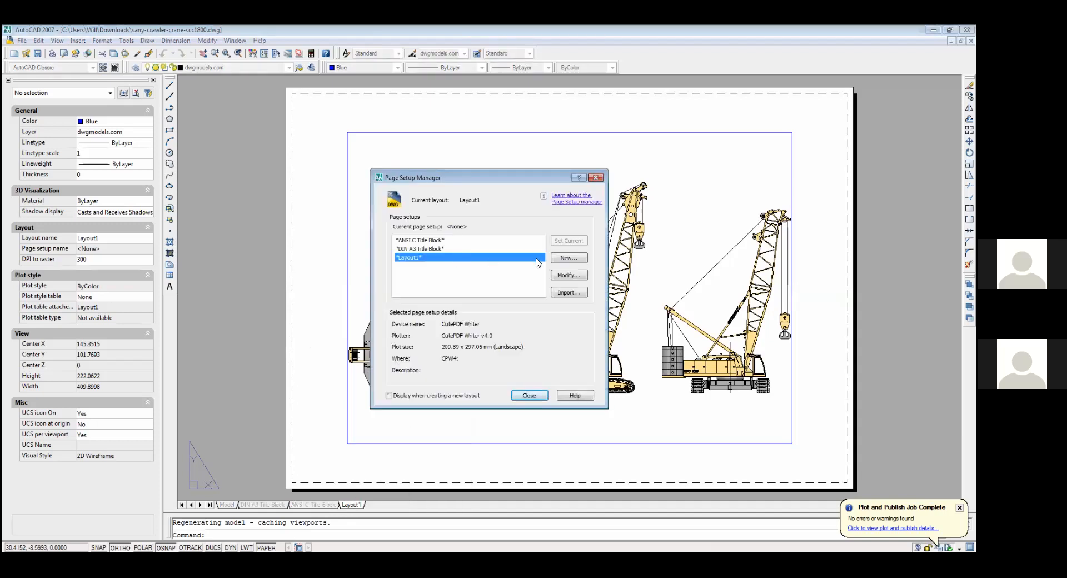
left_click(586, 276)
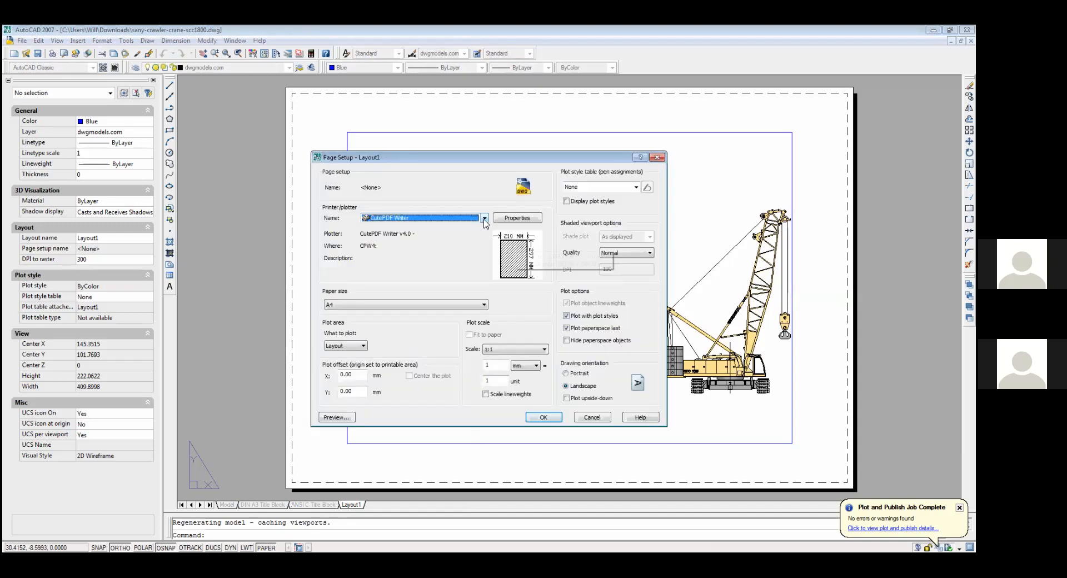
left_click(484, 218)
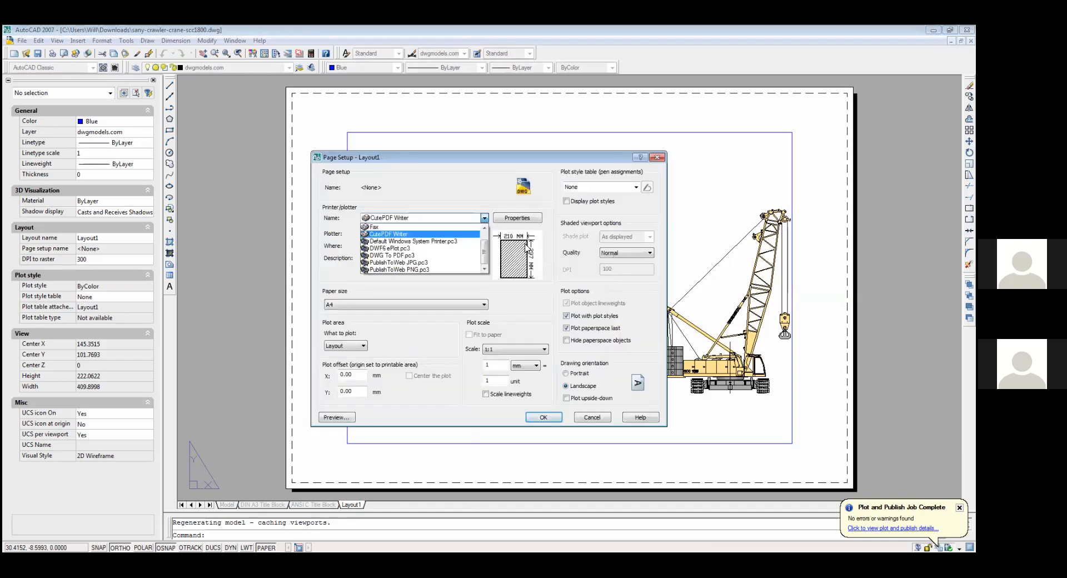
left_click(536, 259)
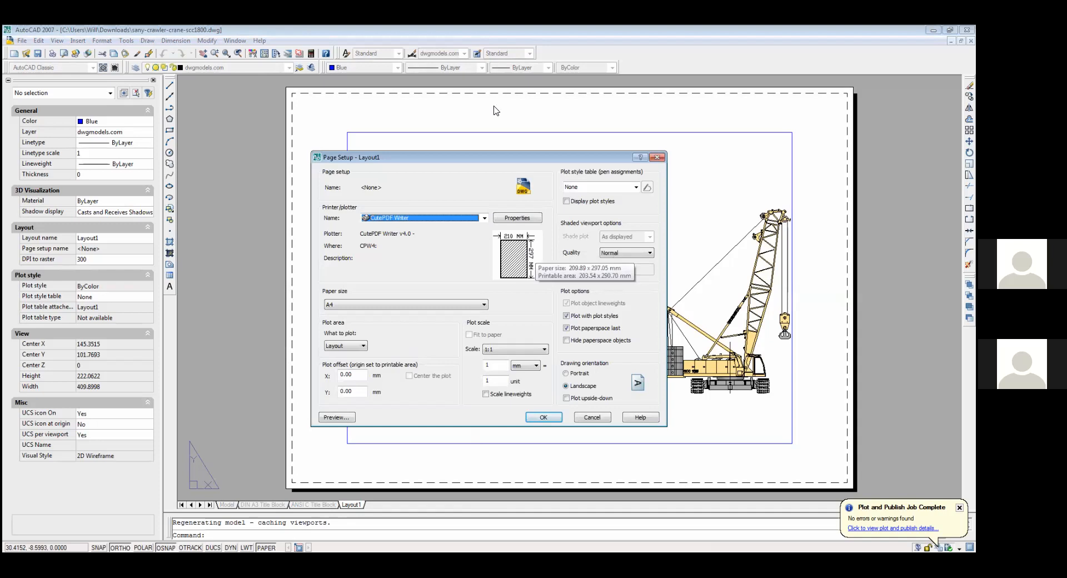
left_click(442, 306)
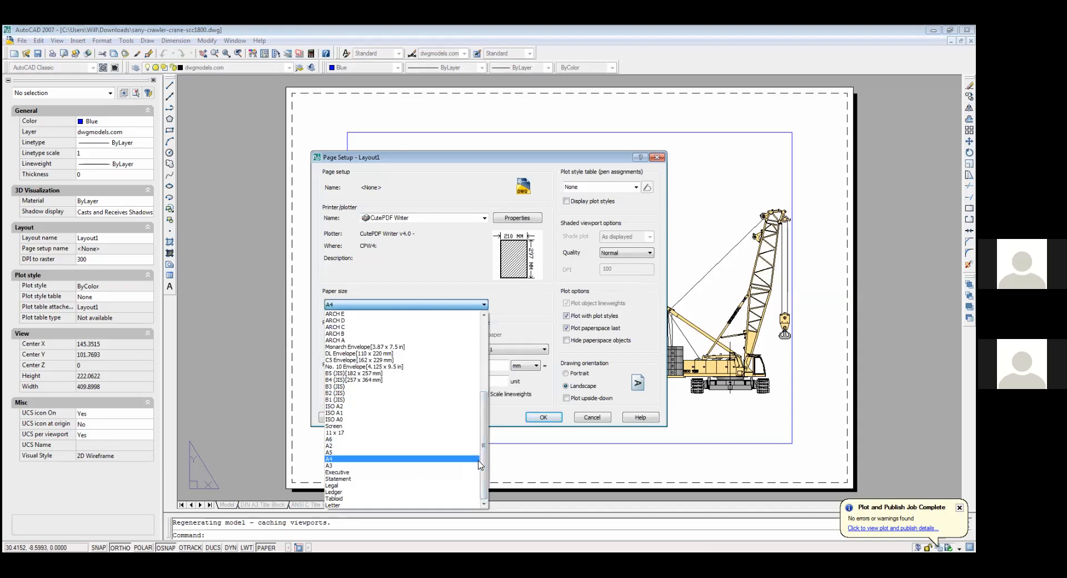
left_click(442, 420)
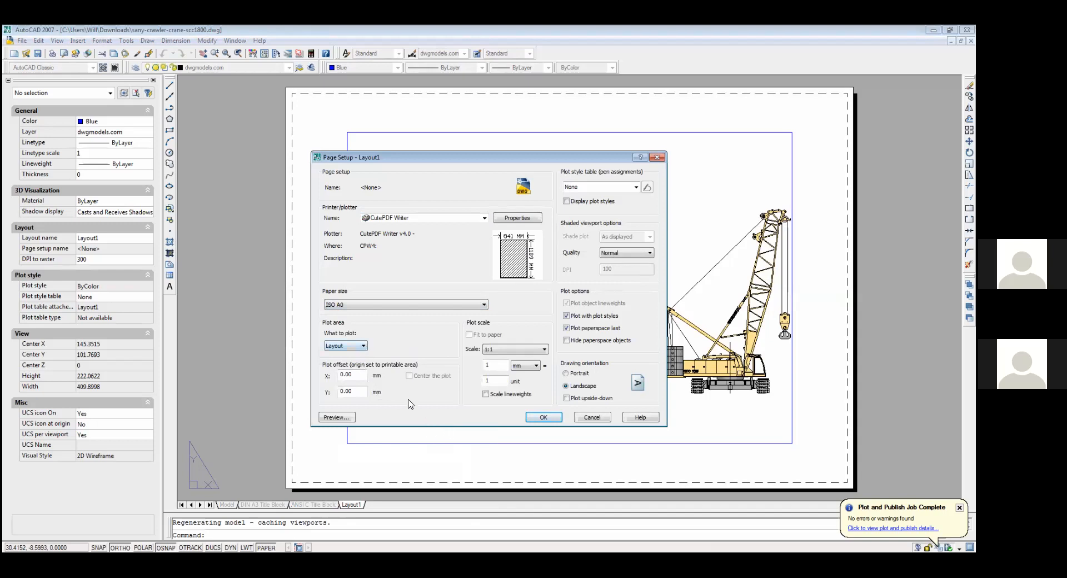
left_click(530, 350)
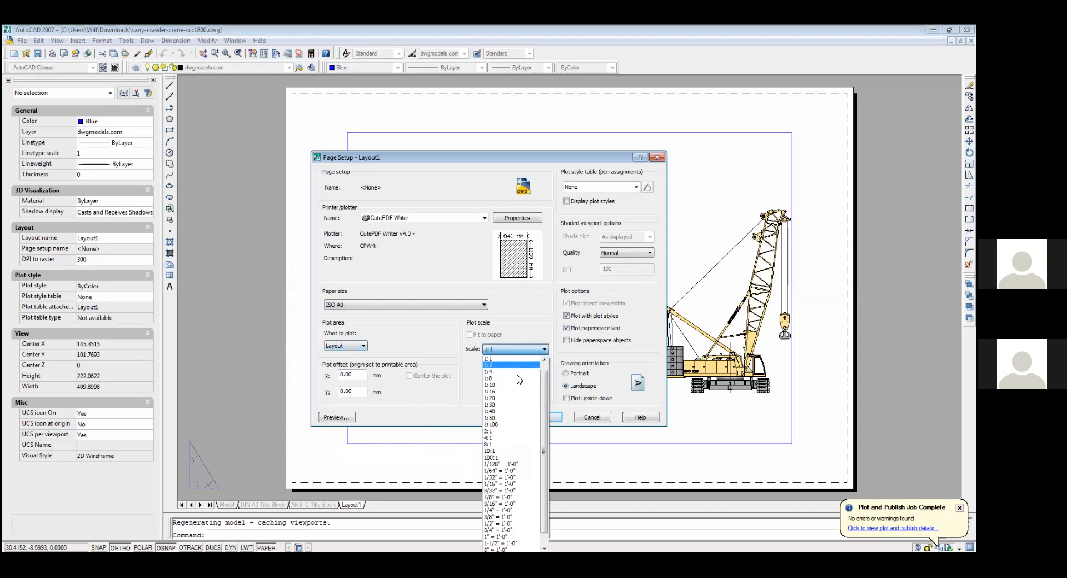
left_click(506, 428)
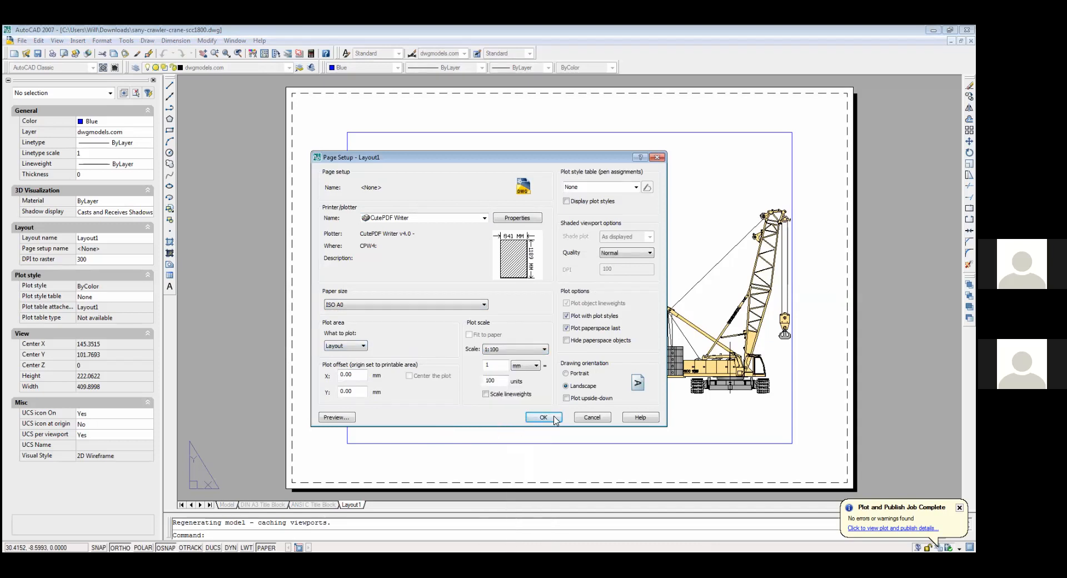
left_click(554, 418)
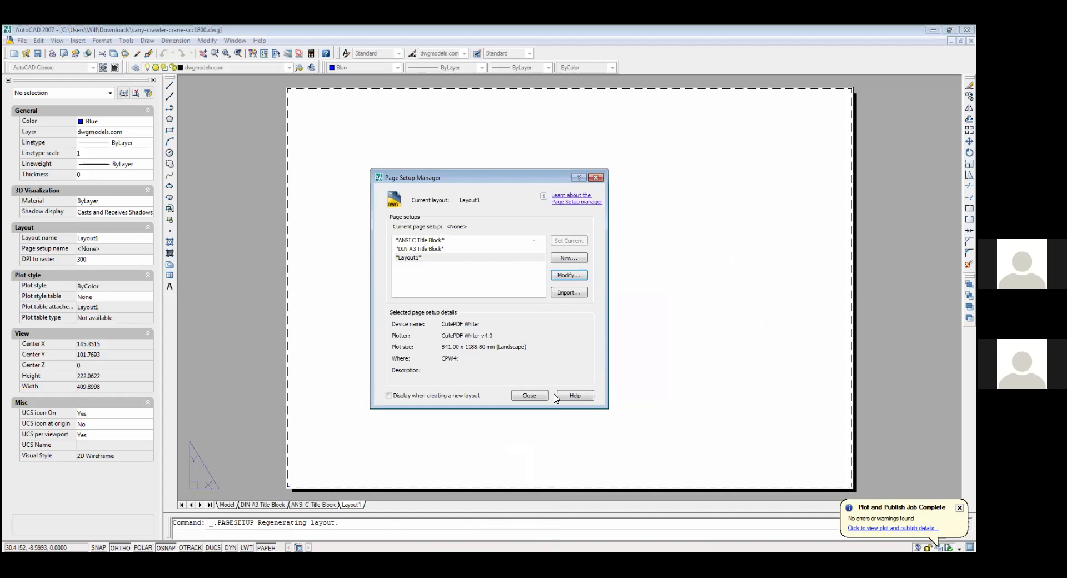
left_click(546, 396)
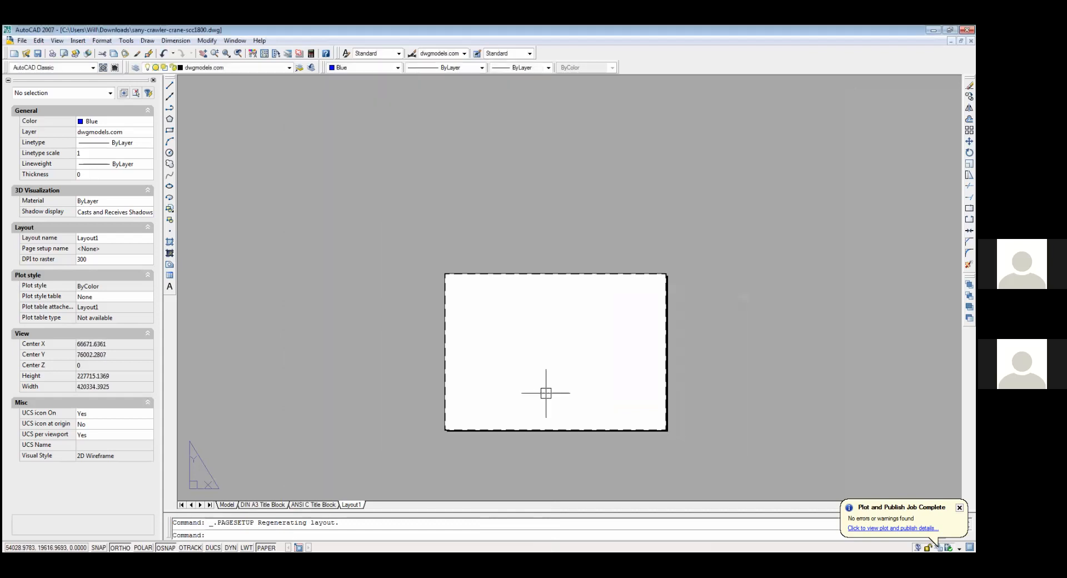
Step: Zoom around Layout1 and cancel an accidental selection window
scroll(546, 393, "up", 2)
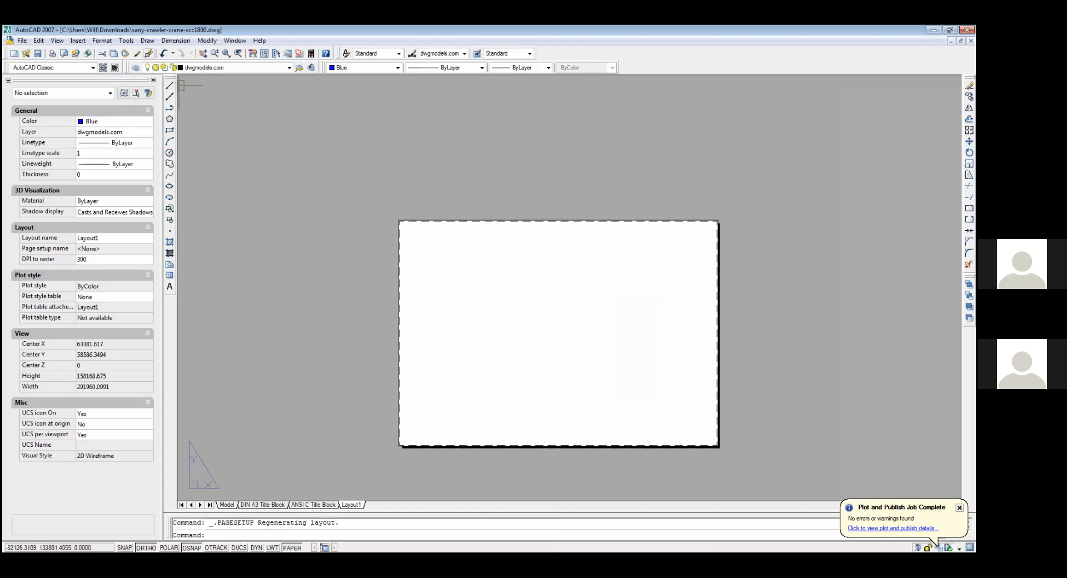
left_click(473, 363)
scroll(476, 364, "down", 3)
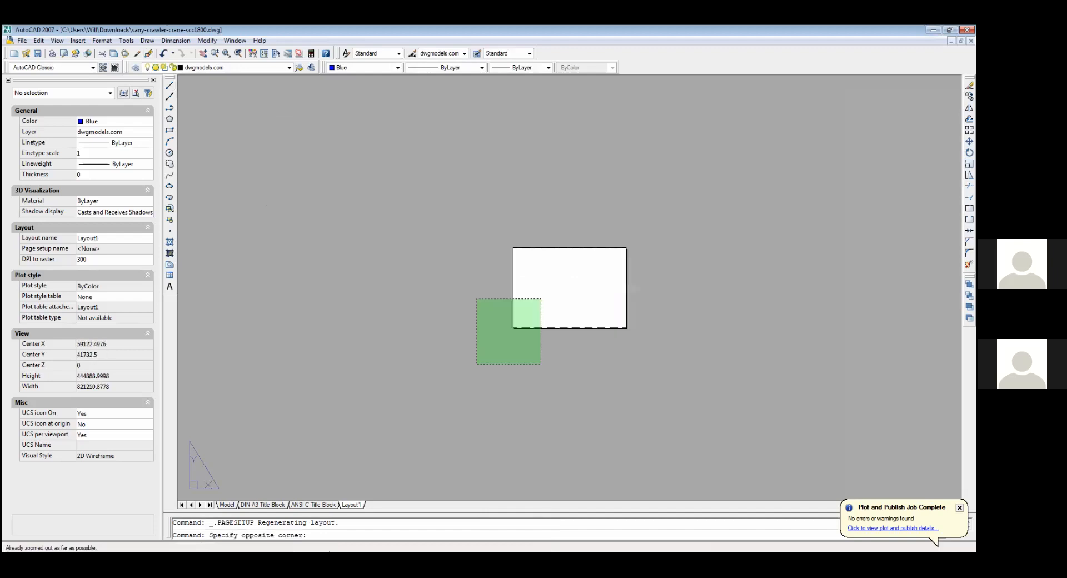
scroll(478, 363, "up", 4)
scroll(477, 363, "down", 2)
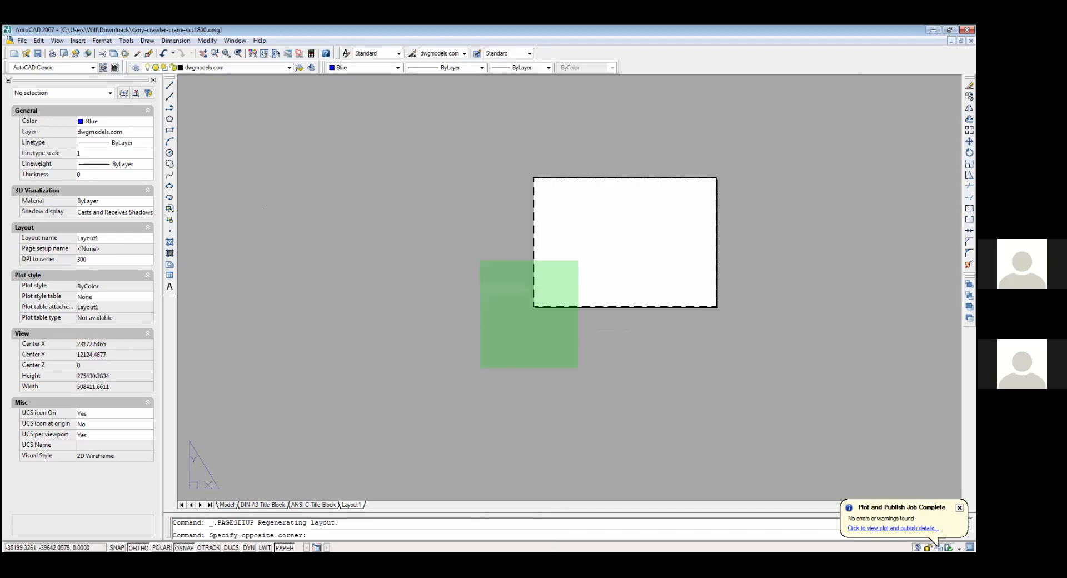
key("Escape")
key("Escape")
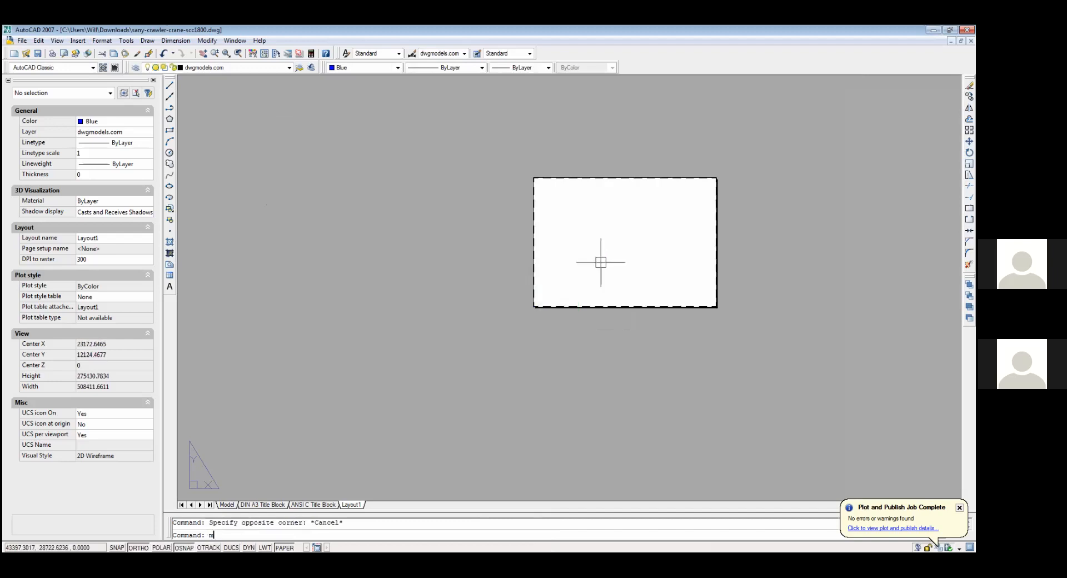
Step: Draw a new viewport with MV from the sheet's top-left to bottom-right corner and select it
type("mv")
key("Return")
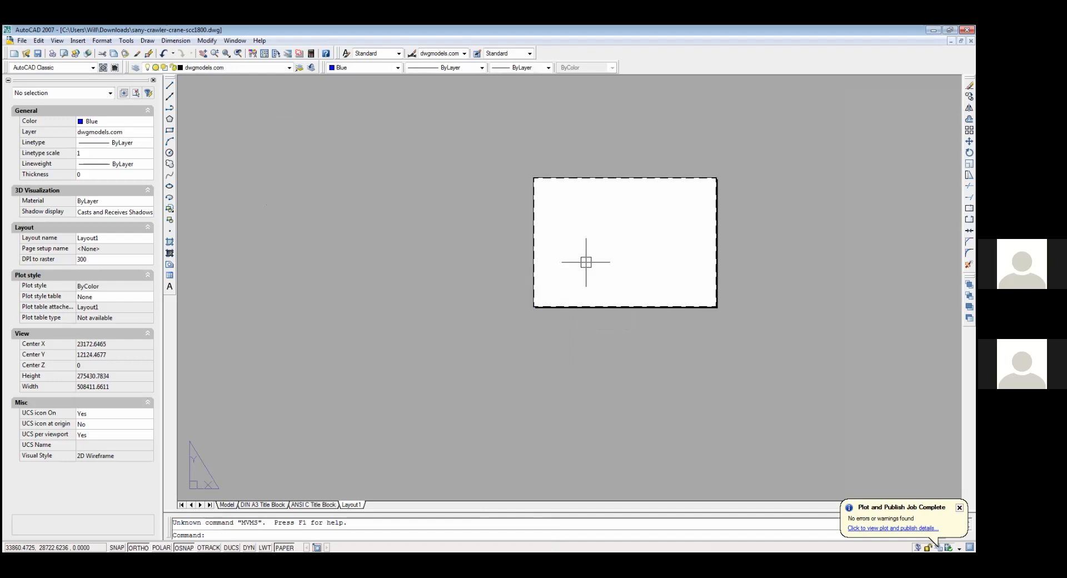
scroll(666, 267, "up", 3)
scroll(666, 267, "down", 4)
scroll(667, 268, "up", 3)
scroll(666, 271, "down", 1)
scroll(665, 270, "up", 2)
scroll(664, 269, "down", 3)
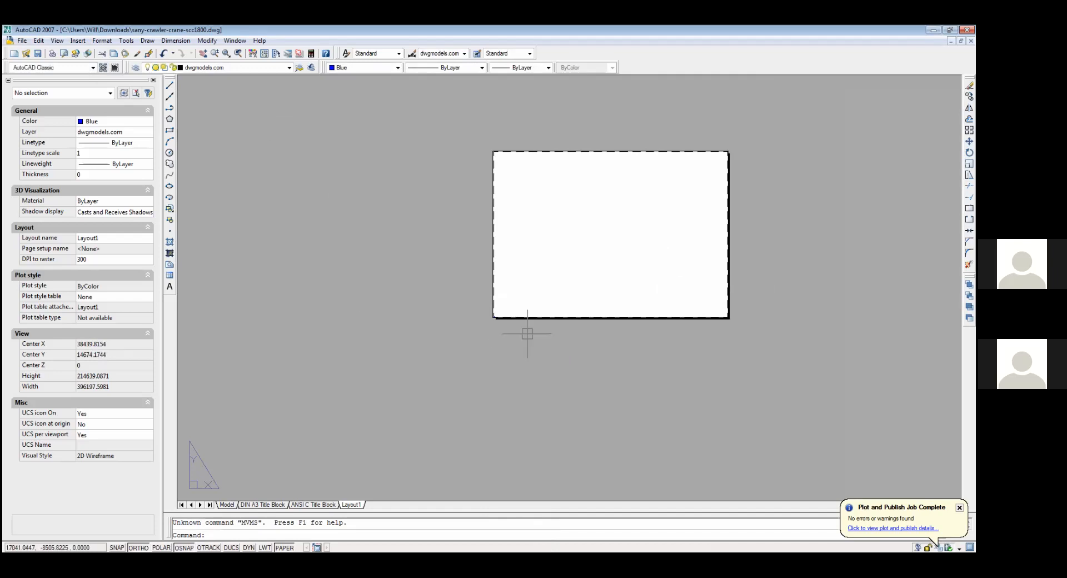
type("mv")
key("Return")
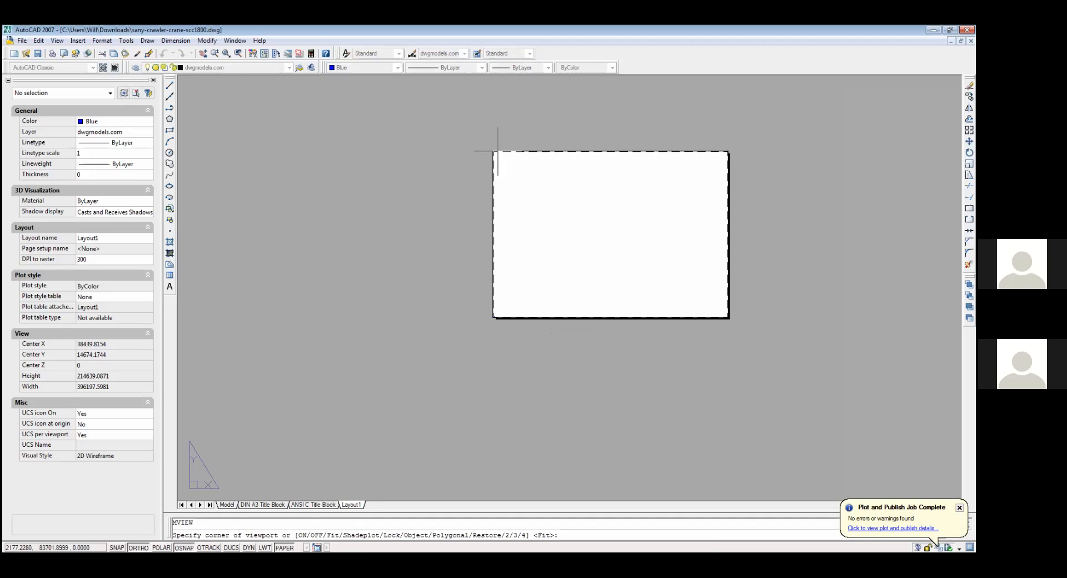
left_click(496, 153)
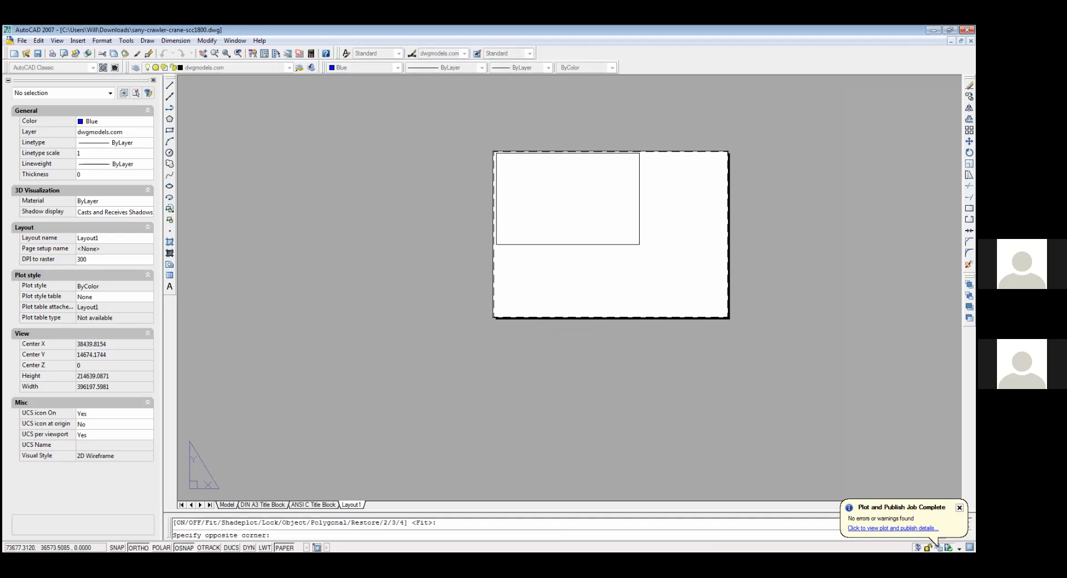
left_click(724, 316)
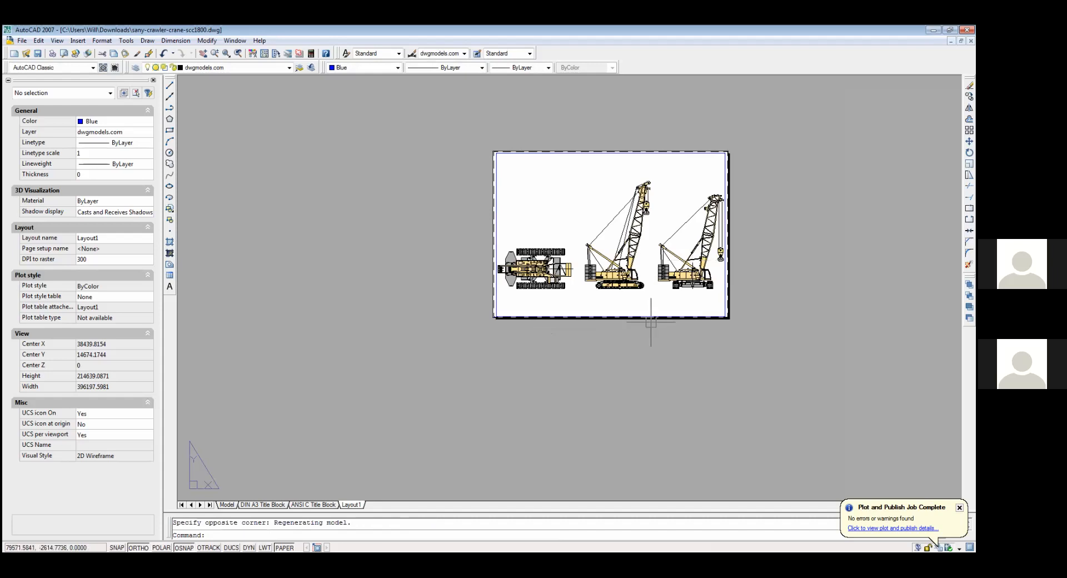
left_click(498, 201)
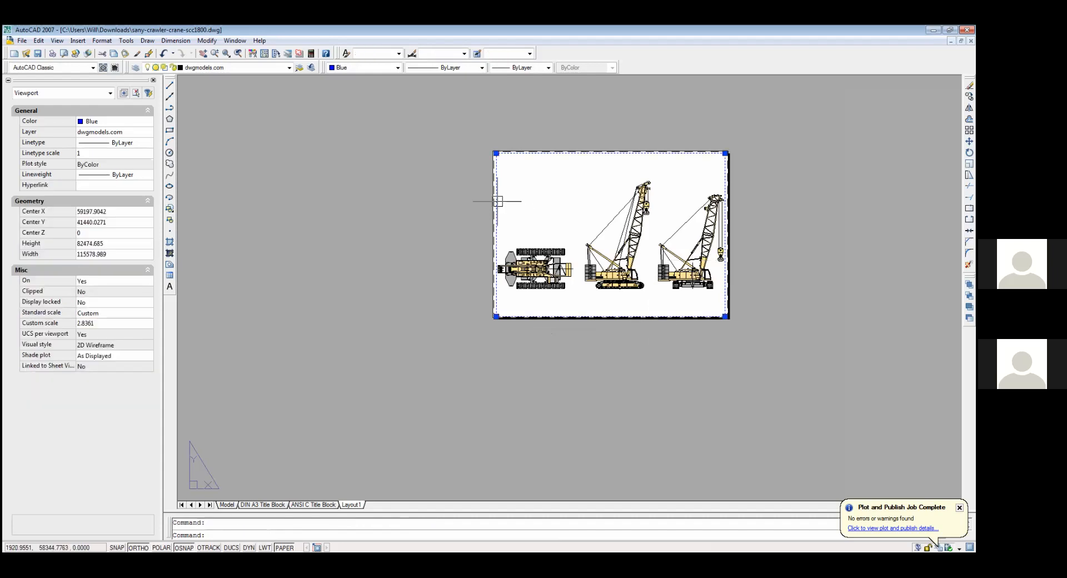
Step: Change the viewport's standard scale to 1:100, then 10:1, and finally 2:1 in Properties
left_click(117, 314)
left_click(117, 316)
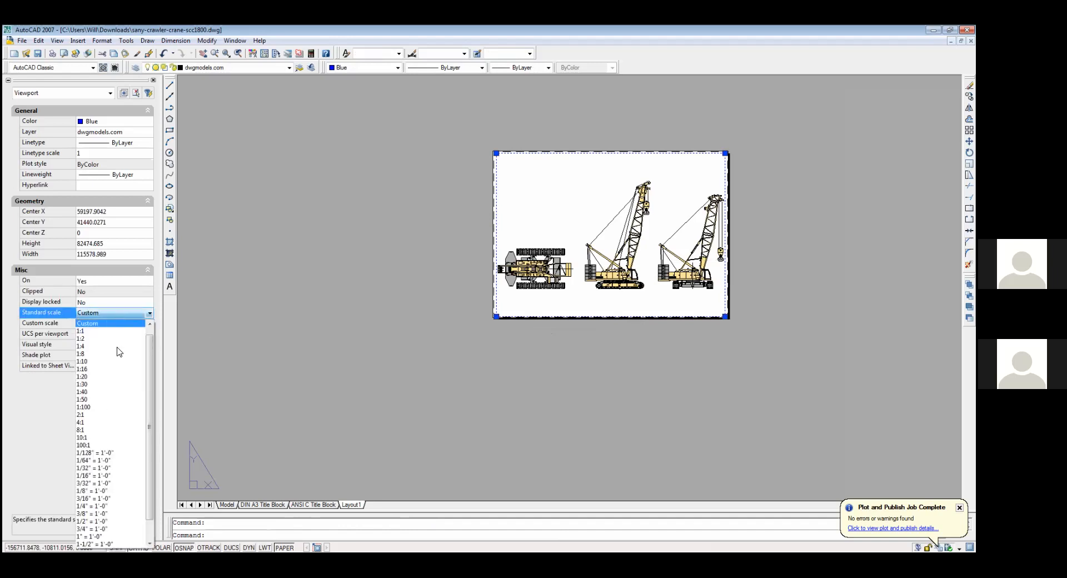
left_click(123, 409)
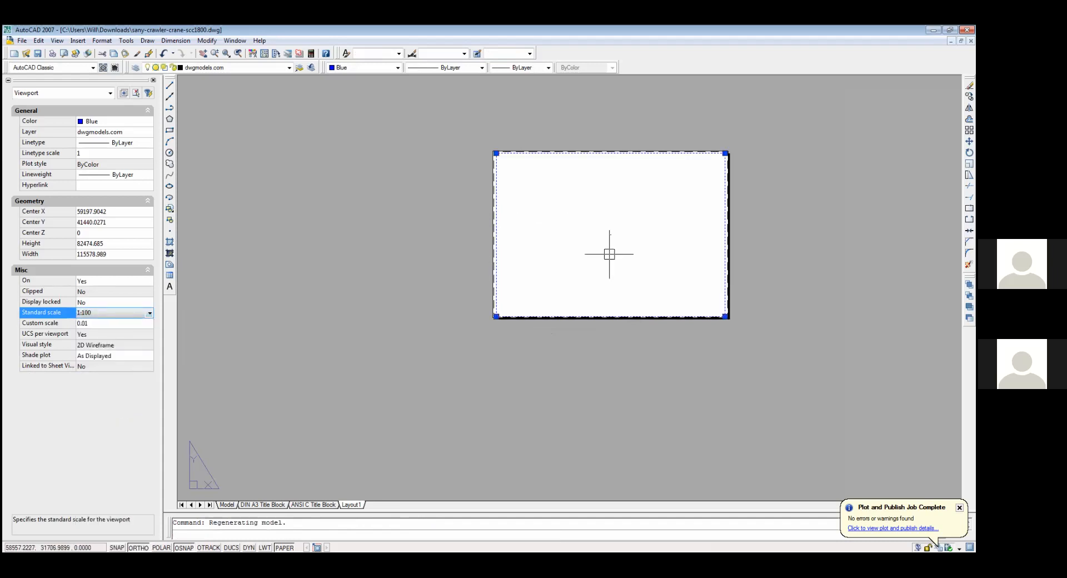
scroll(609, 254, "up", 5)
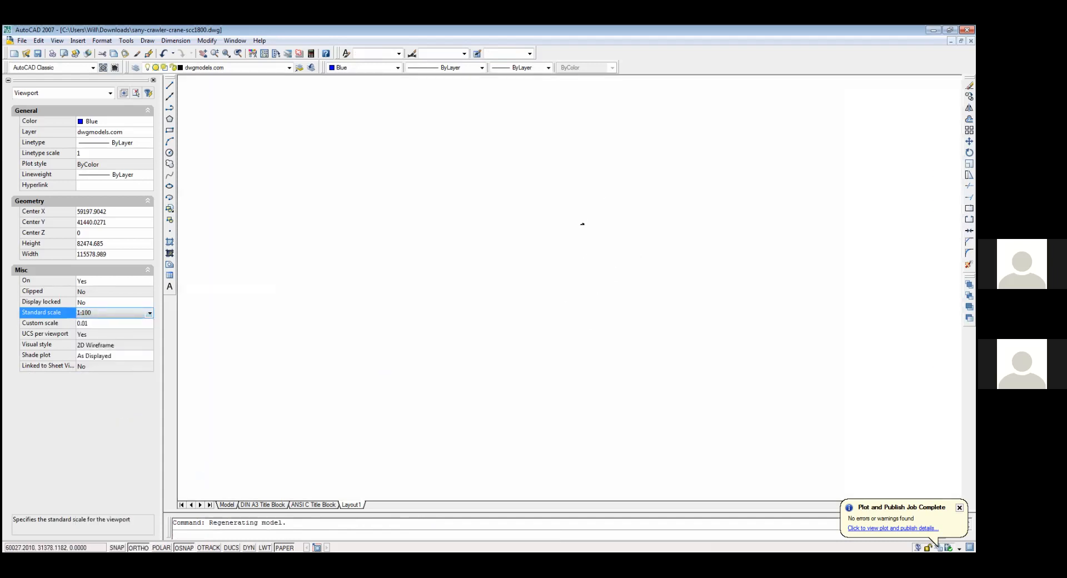
scroll(606, 206, "down", 1)
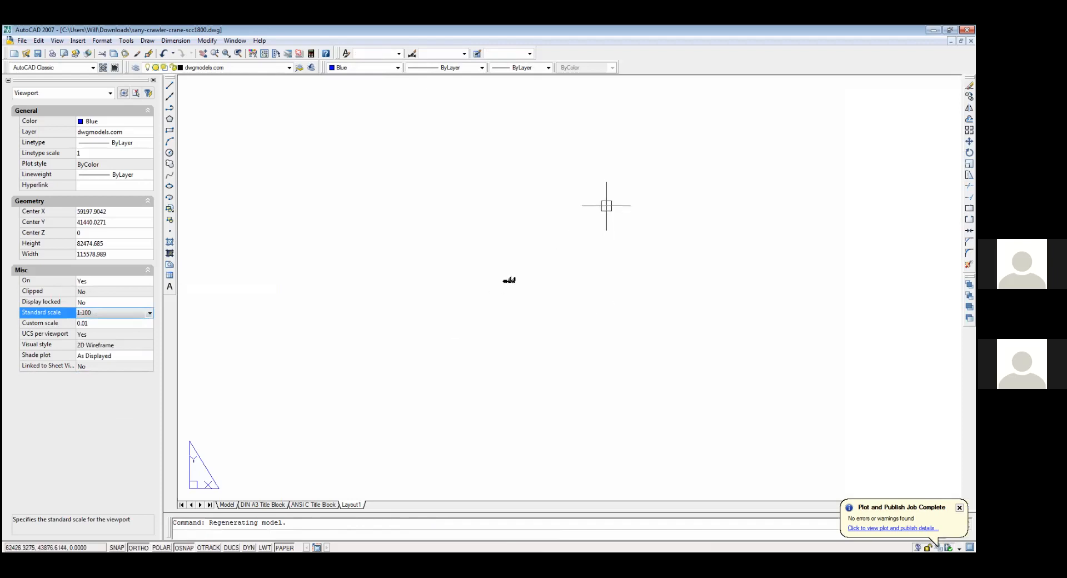
scroll(600, 211, "down", 3)
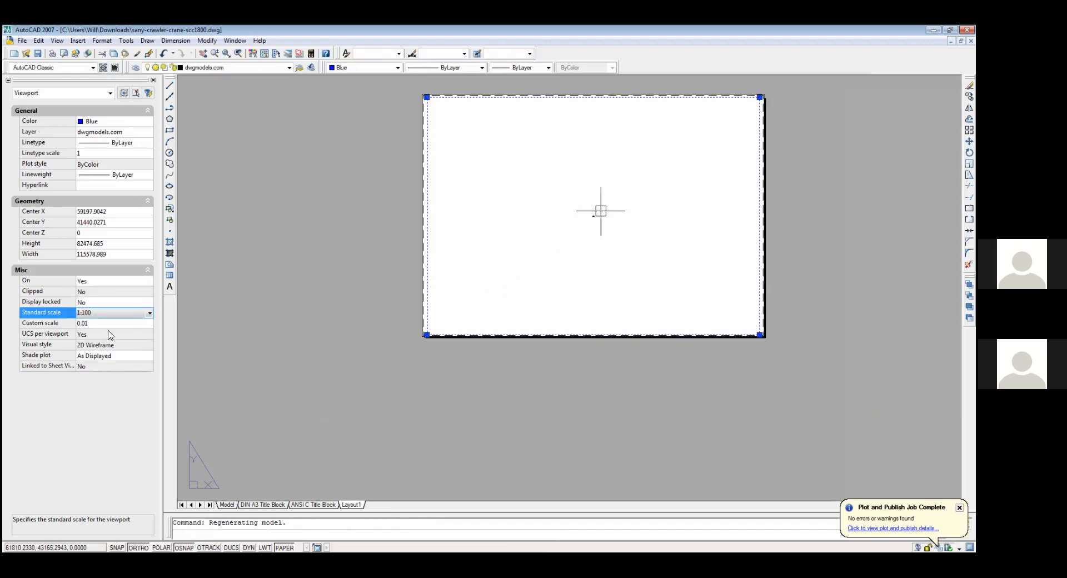
left_click(135, 314)
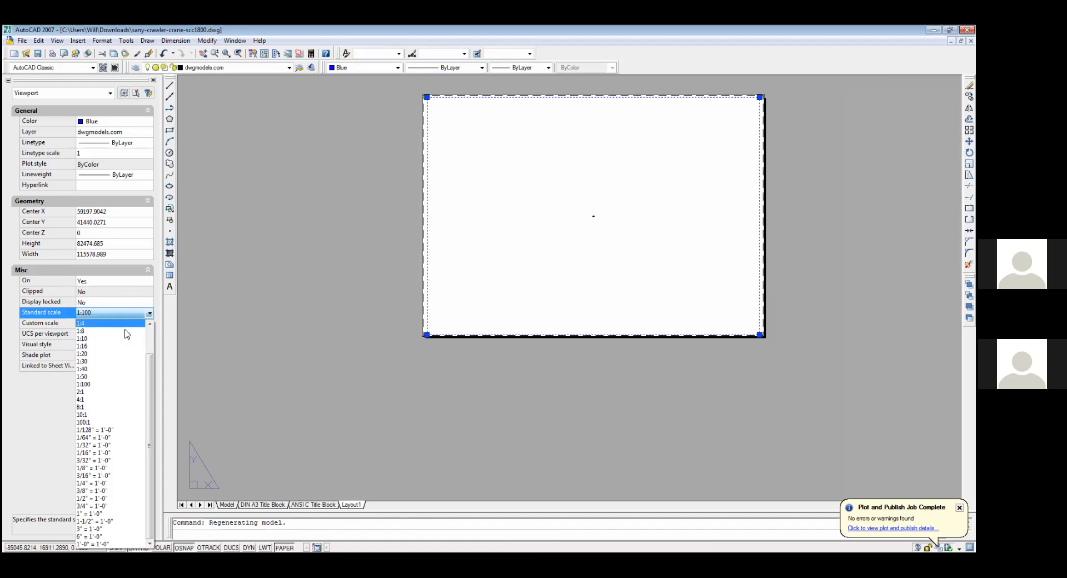
left_click(95, 415)
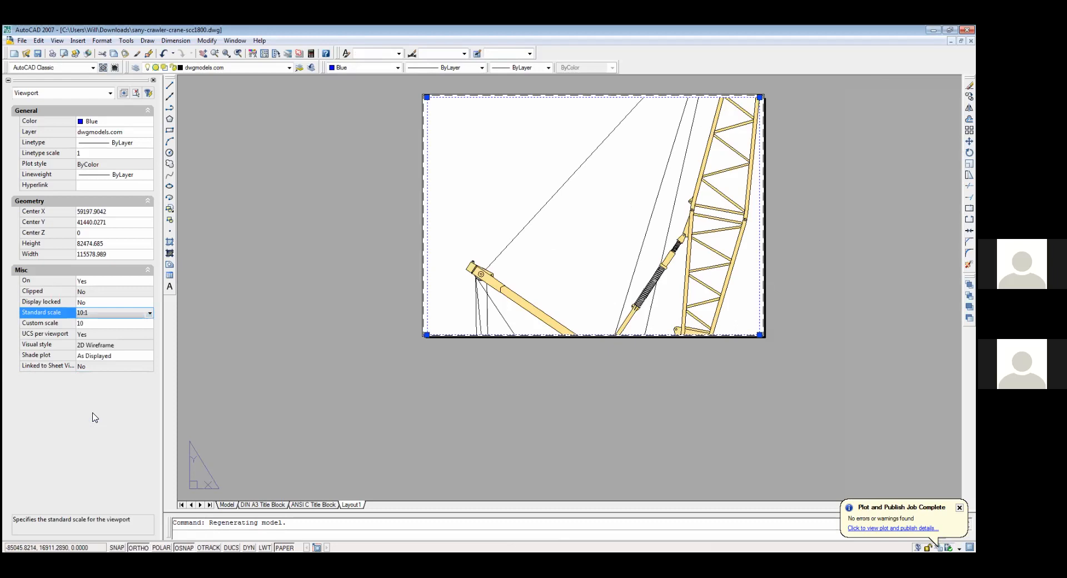
left_click(122, 316)
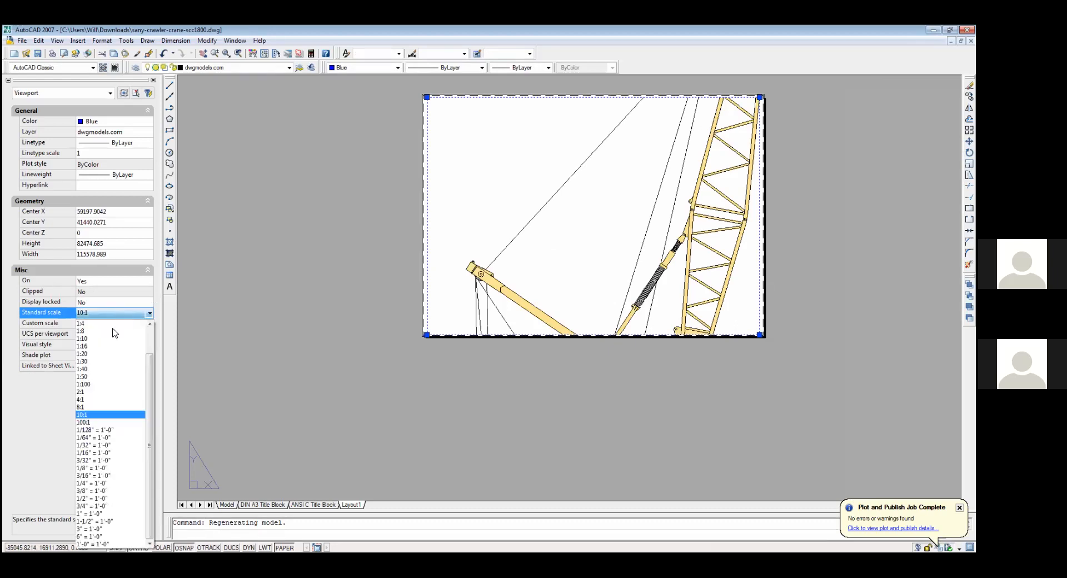
left_click(84, 392)
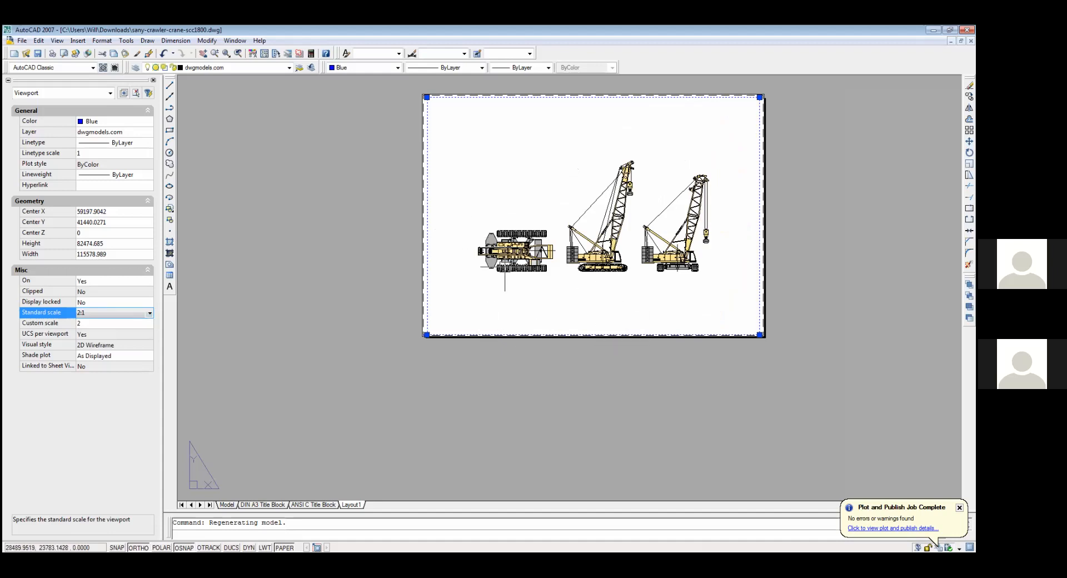
scroll(506, 269, "up", 3)
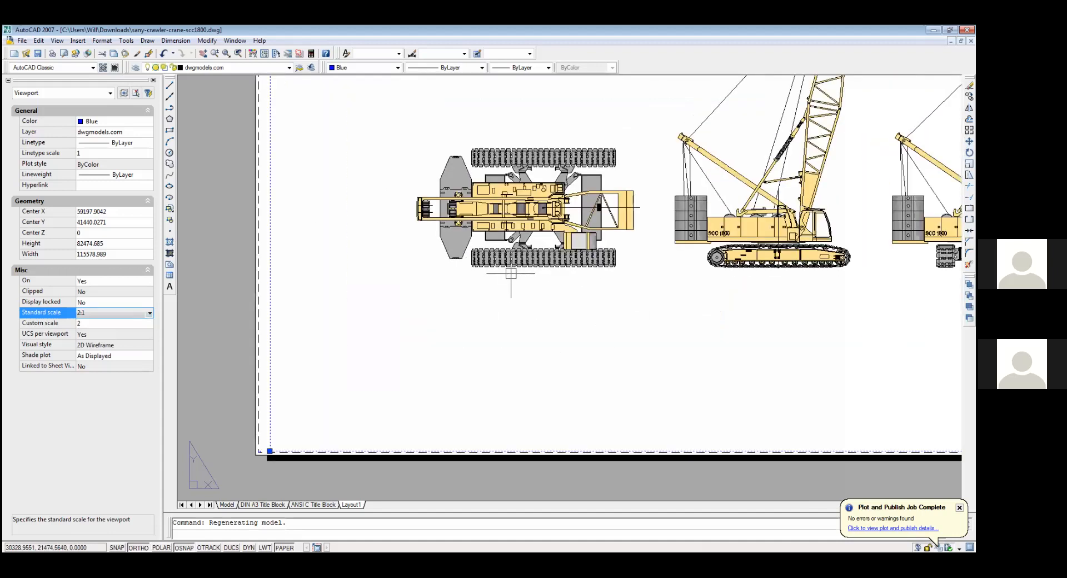
scroll(511, 272, "down", 3)
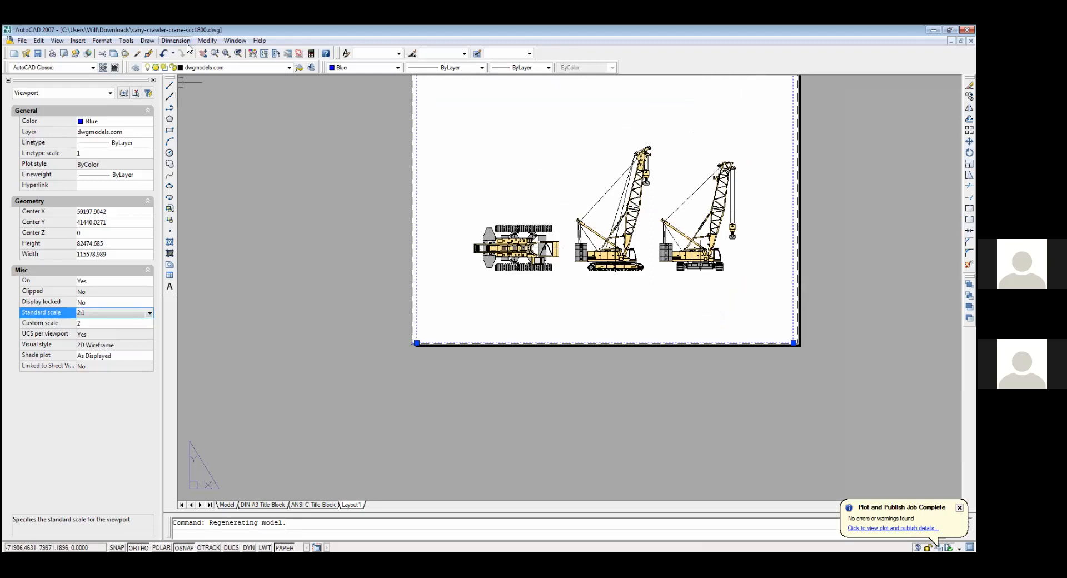
left_click(212, 440)
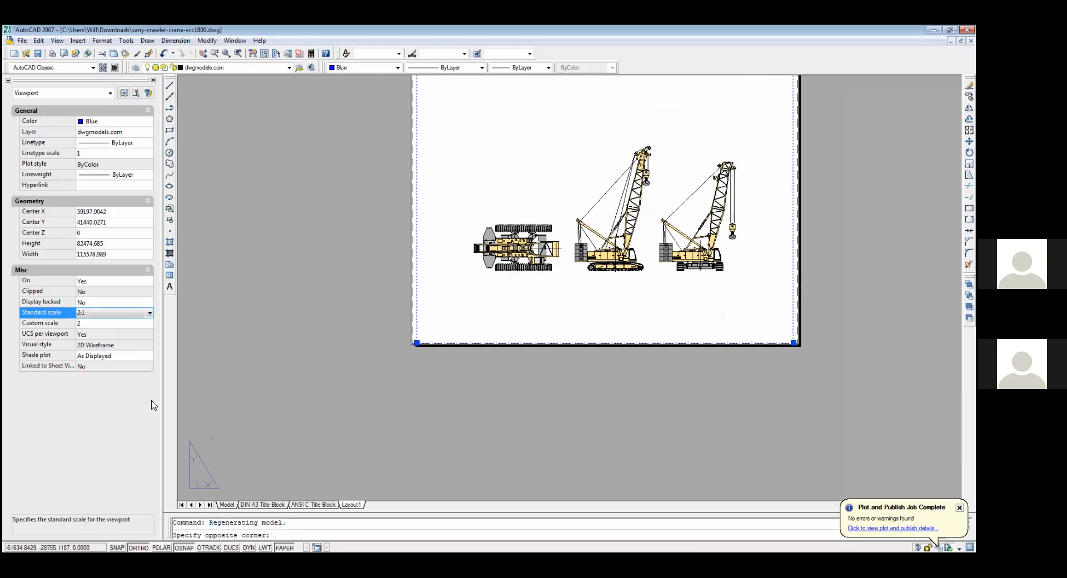
left_click(354, 267)
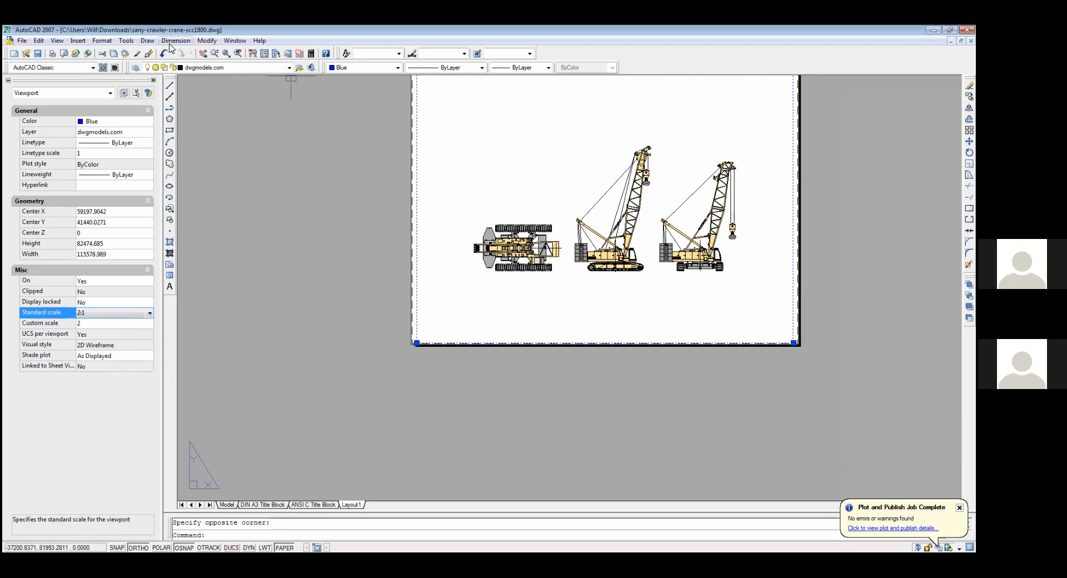
Step: Place a linear dimension of 25990.01 beneath the crane's top view and select it
left_click(171, 43)
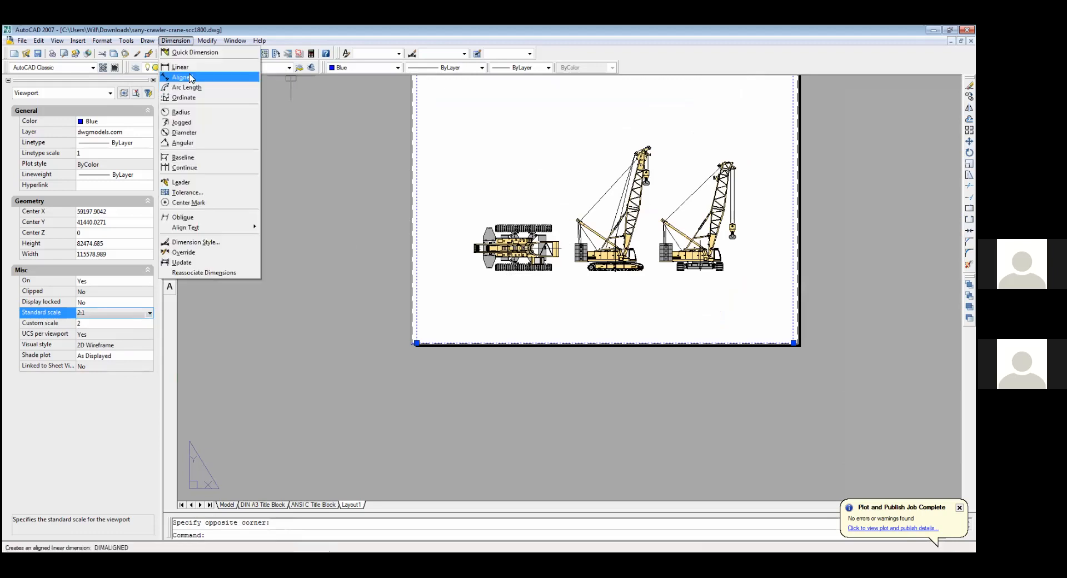
left_click(189, 69)
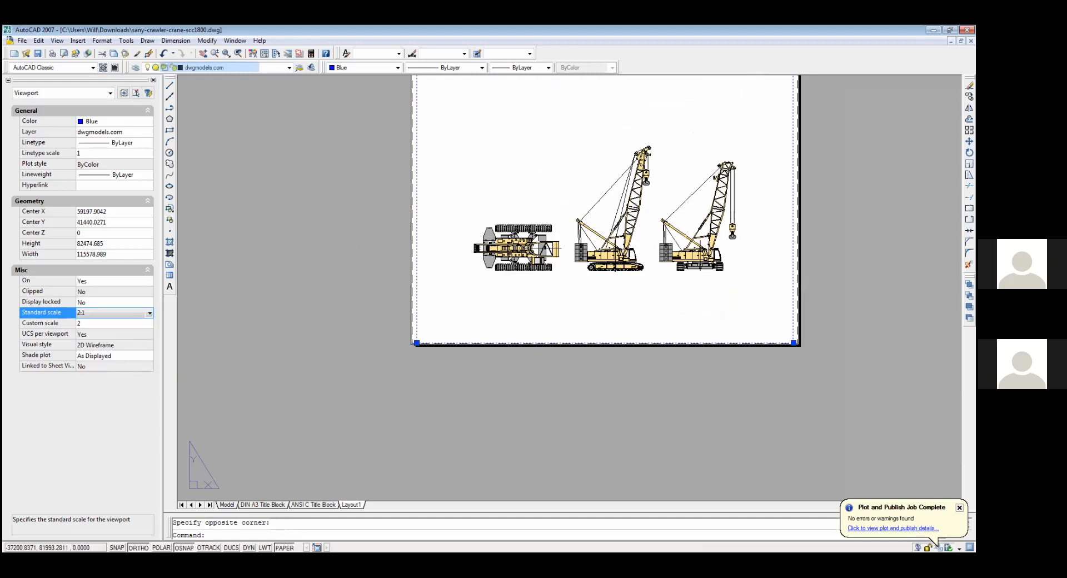
scroll(507, 253, "up", 3)
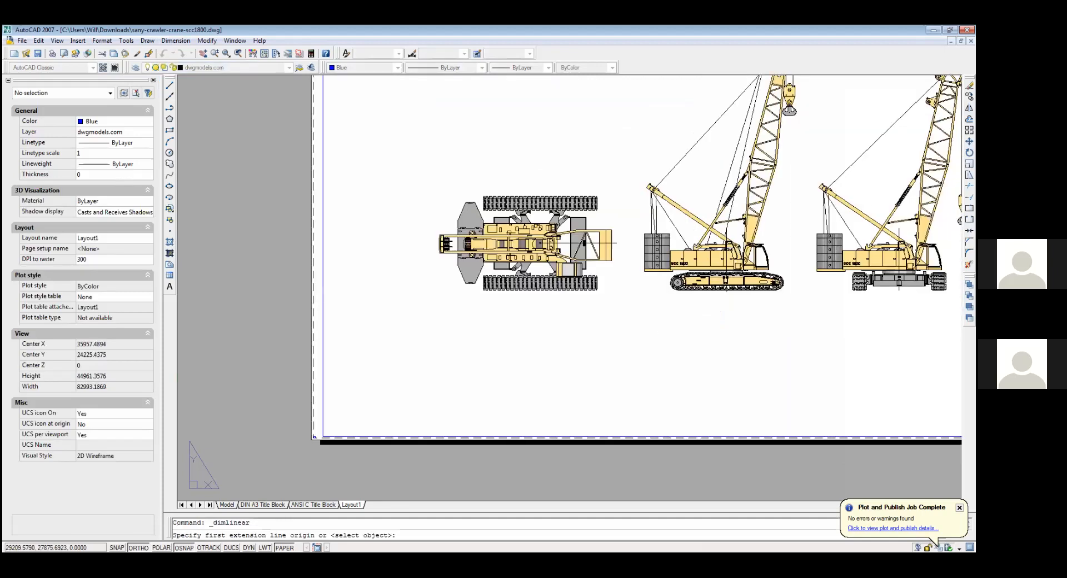
scroll(508, 252, "up", 3)
scroll(277, 256, "up", 3)
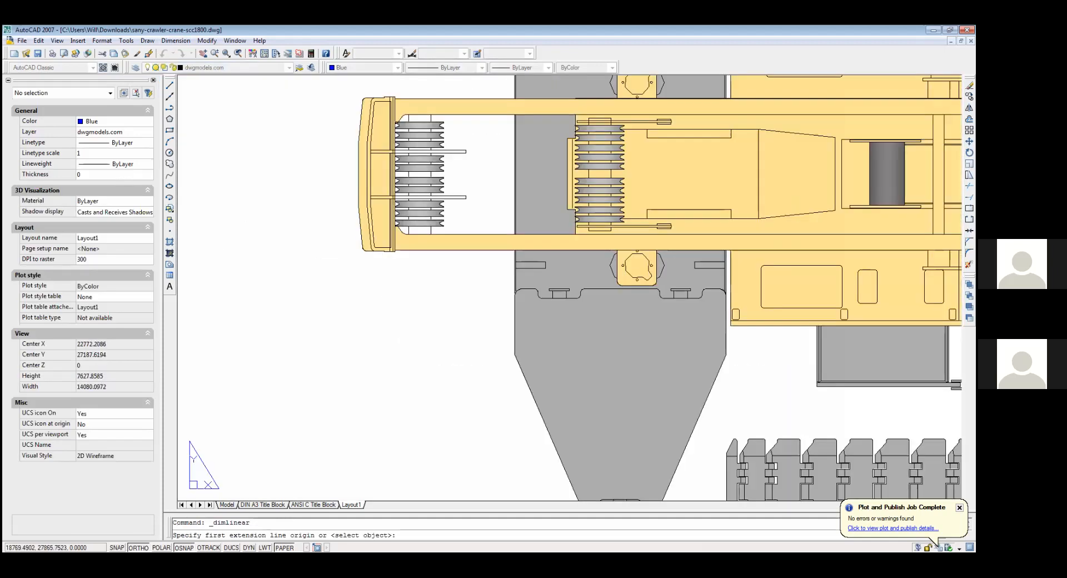
left_click(362, 250)
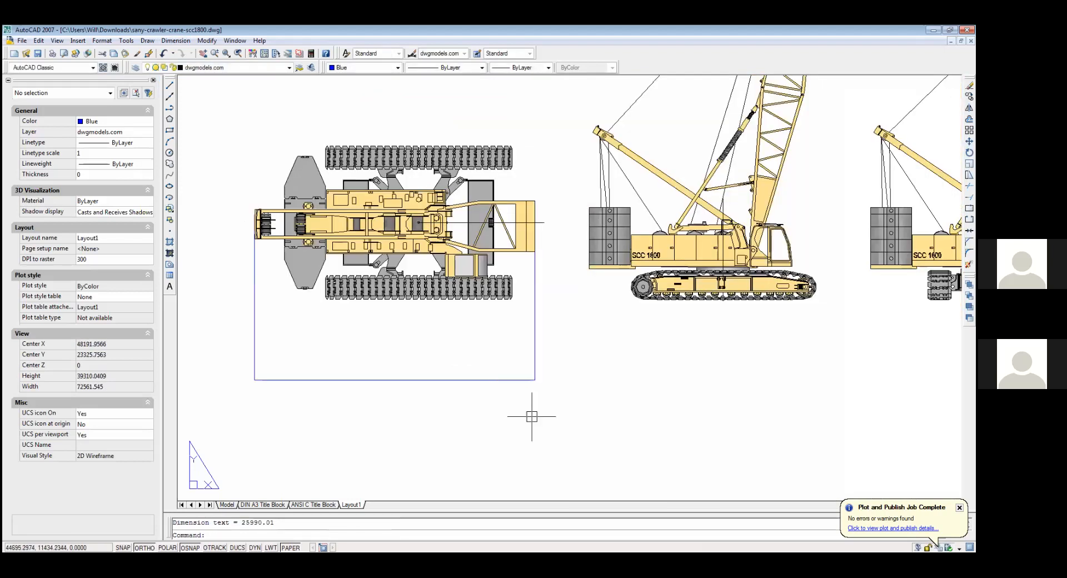
scroll(531, 417, "up", 1)
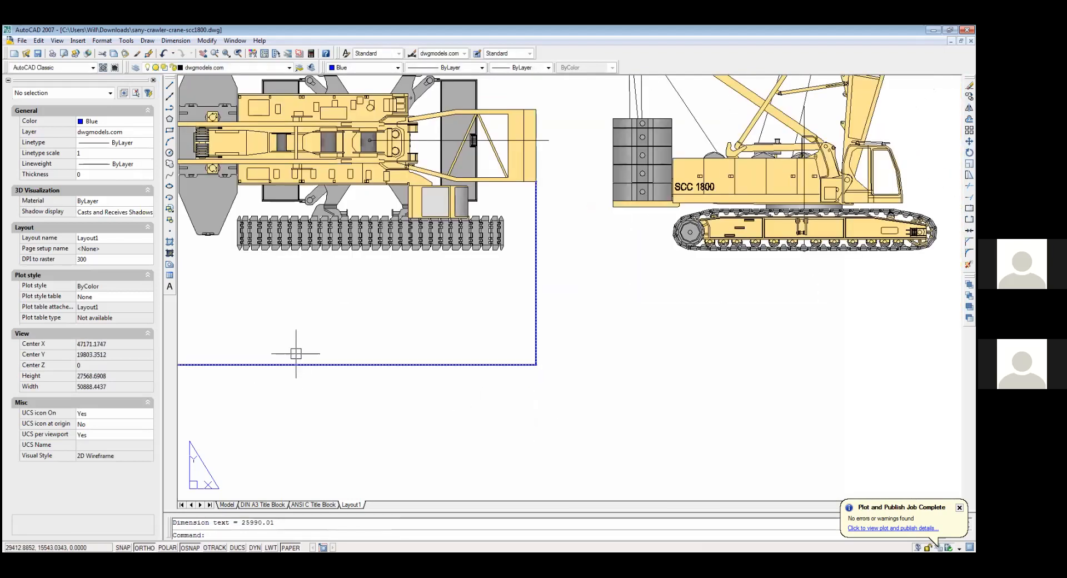
left_click(309, 365)
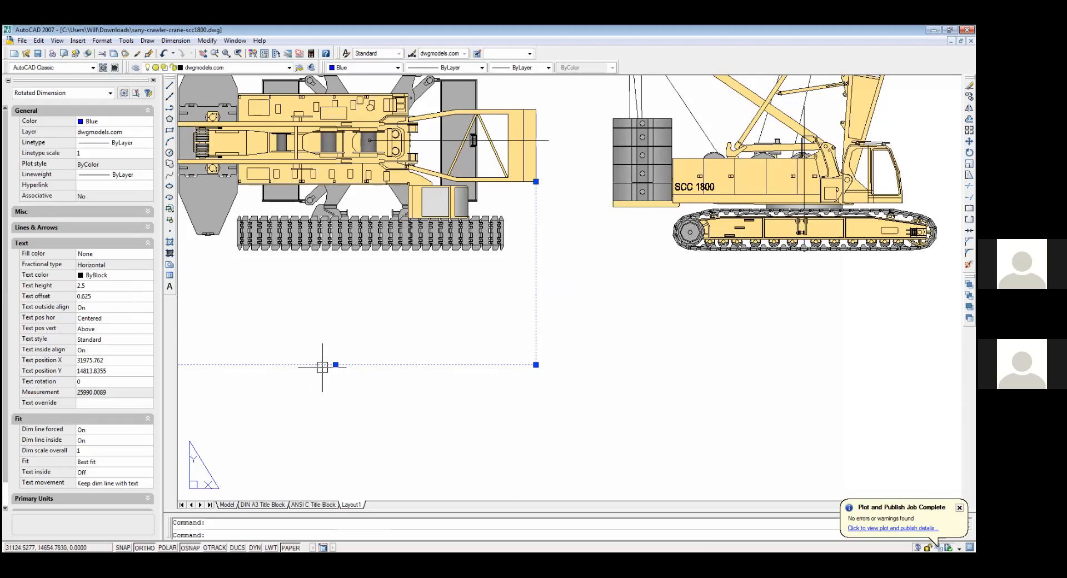
Step: Set the 25990.01 dimension's text height to 25 in Properties, then deselect it
scroll(322, 365, "down", 1)
scroll(323, 367, "down", 2)
scroll(325, 368, "up", 8)
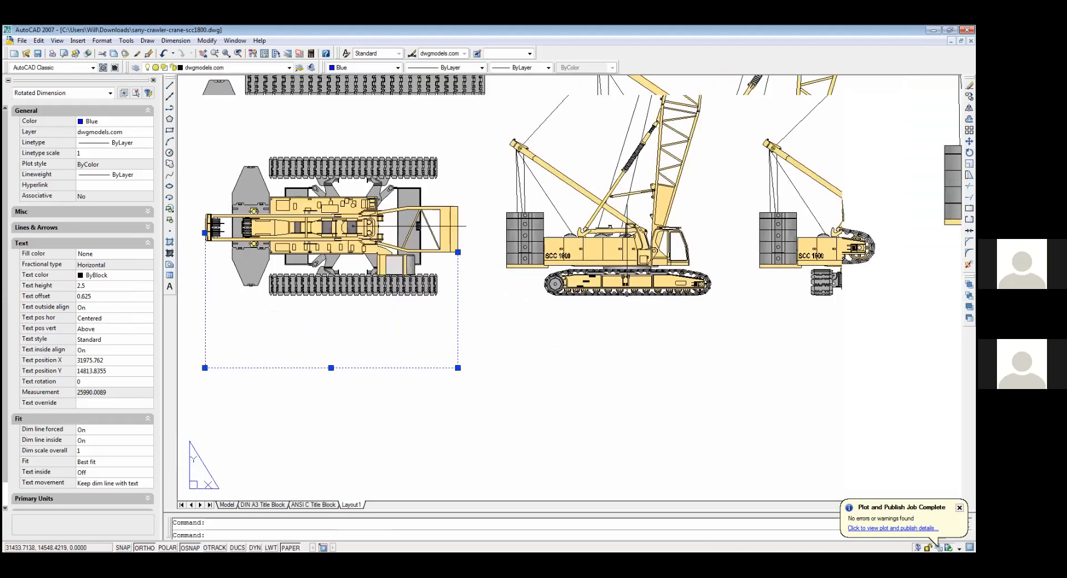
scroll(326, 368, "up", 2)
scroll(558, 350, "up", 3)
scroll(478, 321, "up", 2)
scroll(478, 321, "down", 2)
scroll(324, 248, "up", 2)
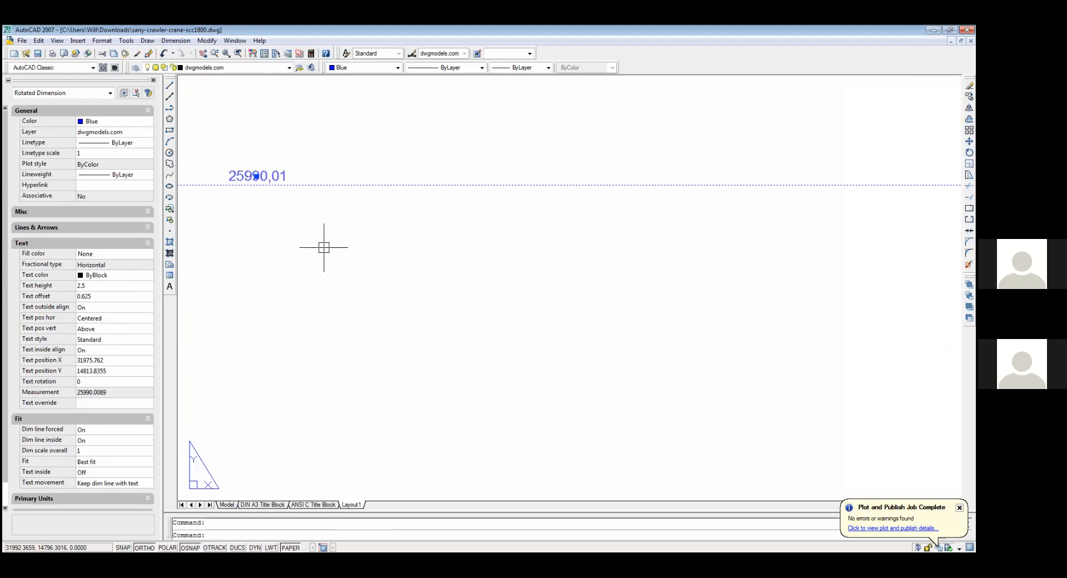
scroll(326, 248, "down", 2)
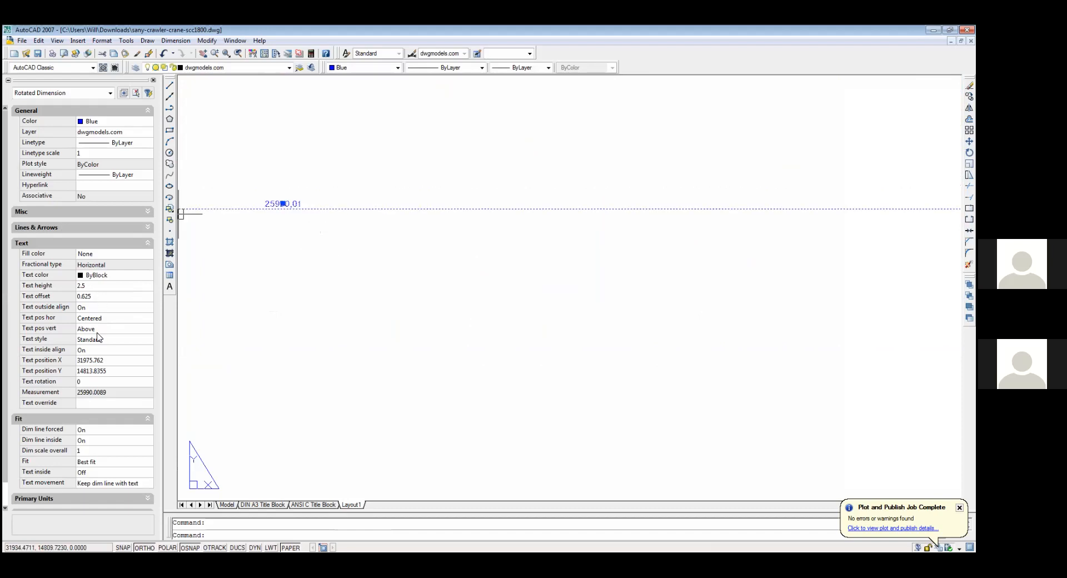
left_click(89, 295)
left_click(94, 285)
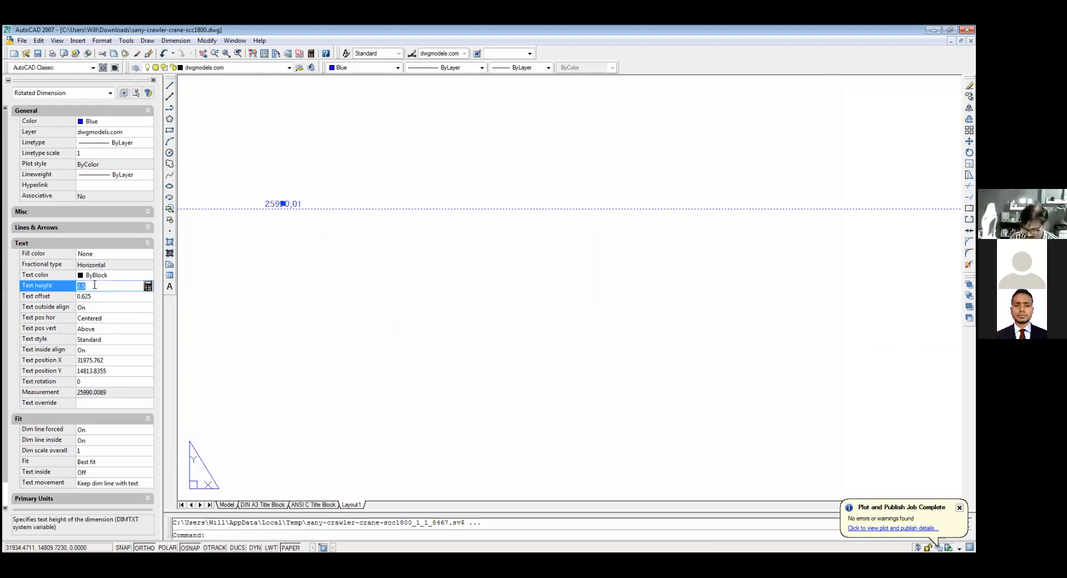
type("25")
key("Tab")
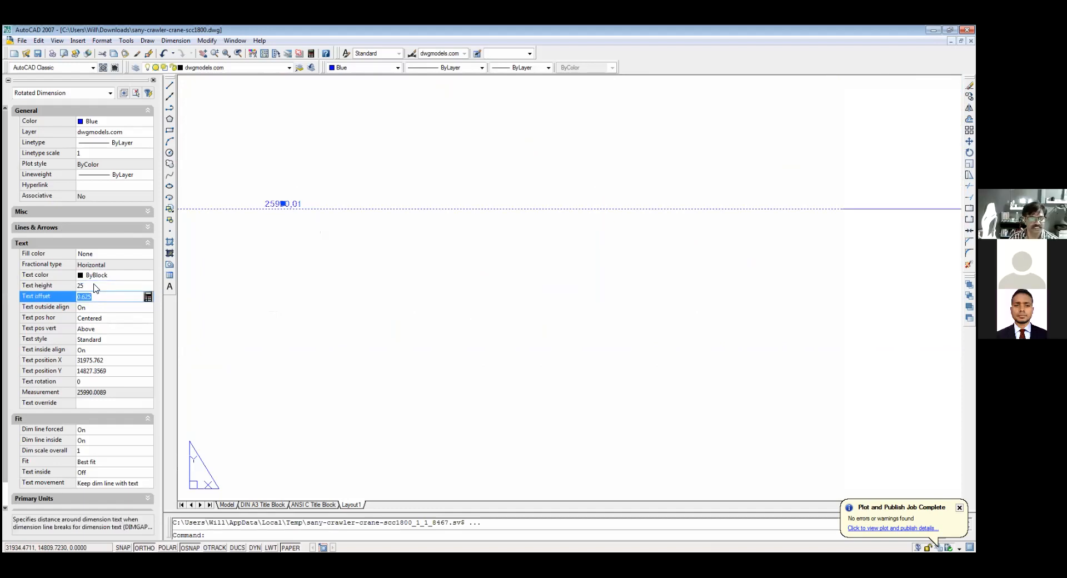
scroll(330, 404, "down", 6)
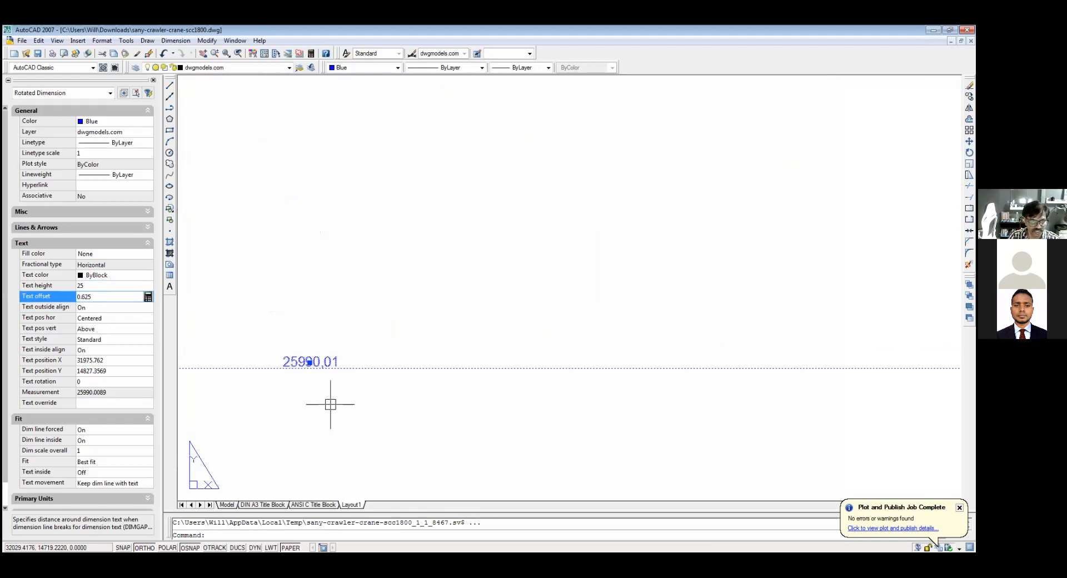
scroll(319, 408, "up", 1)
key("Escape")
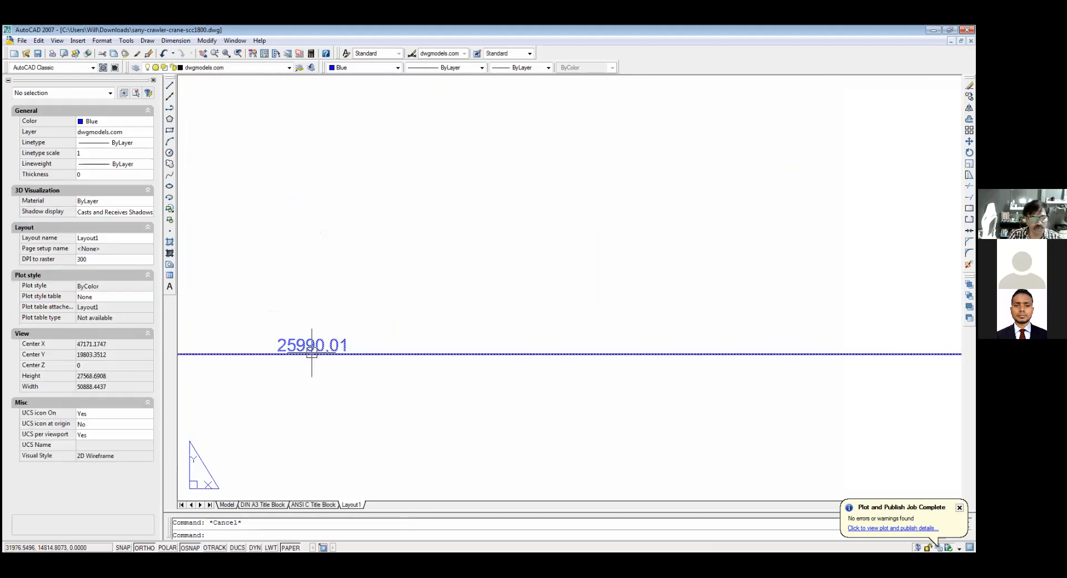
scroll(311, 356, "down", 5)
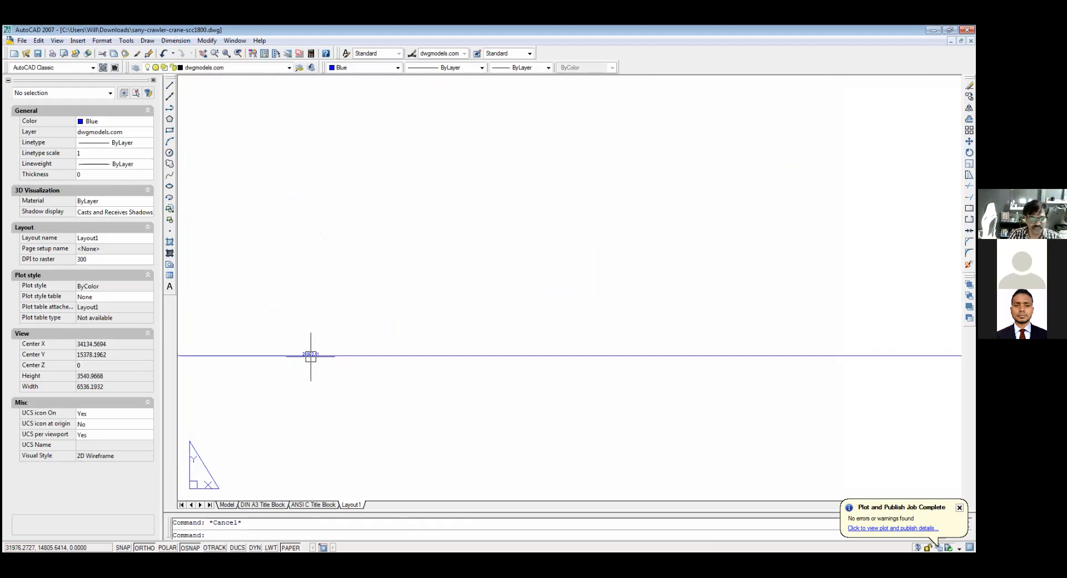
scroll(311, 355, "down", 5)
scroll(310, 356, "down", 3)
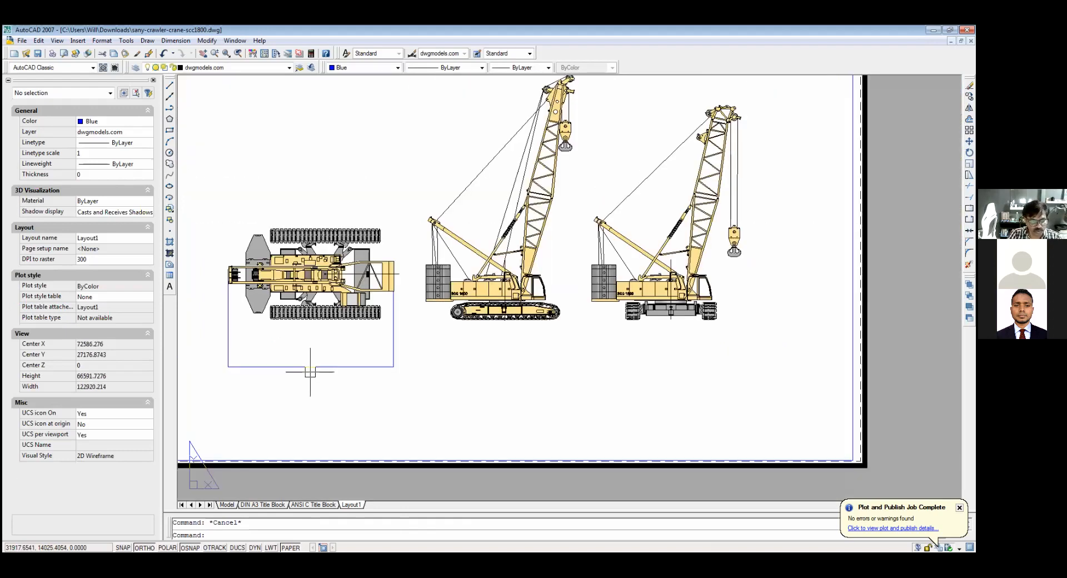
scroll(310, 372, "up", 8)
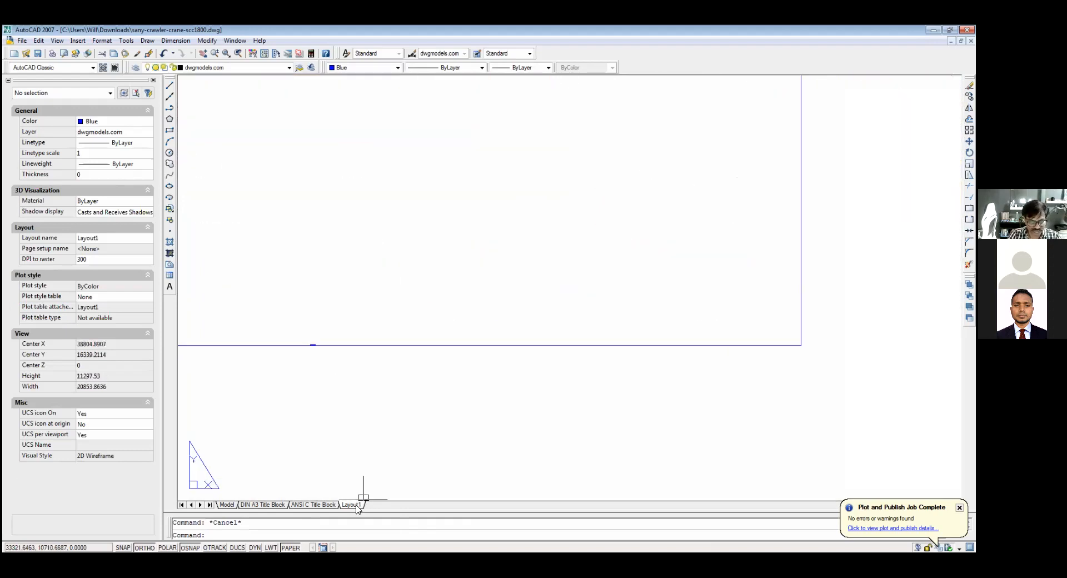
Step: Switch Layout1's page setup paper units from mm to inches and apply it
right_click(357, 507)
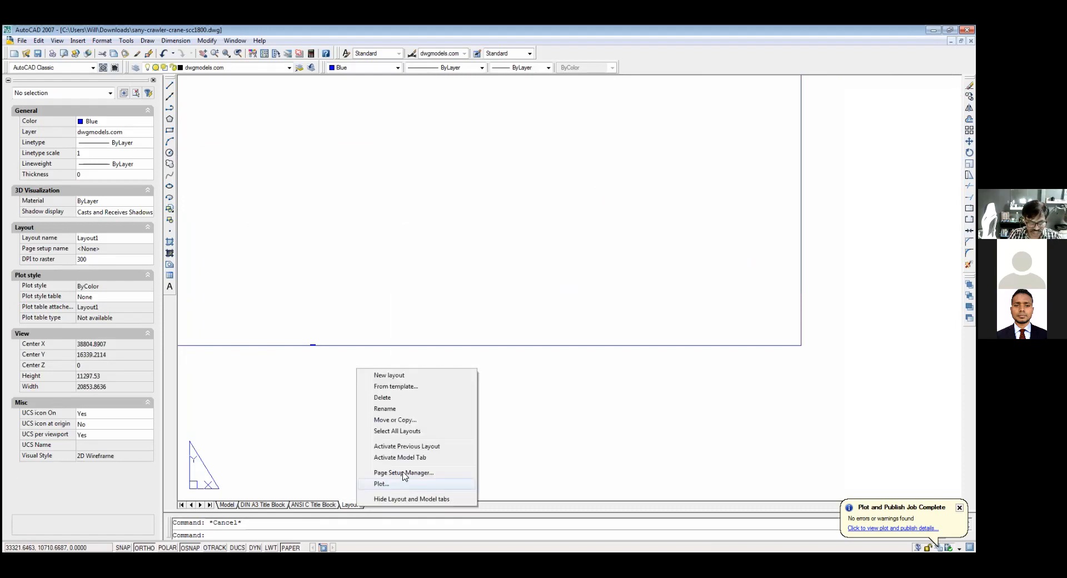
left_click(404, 473)
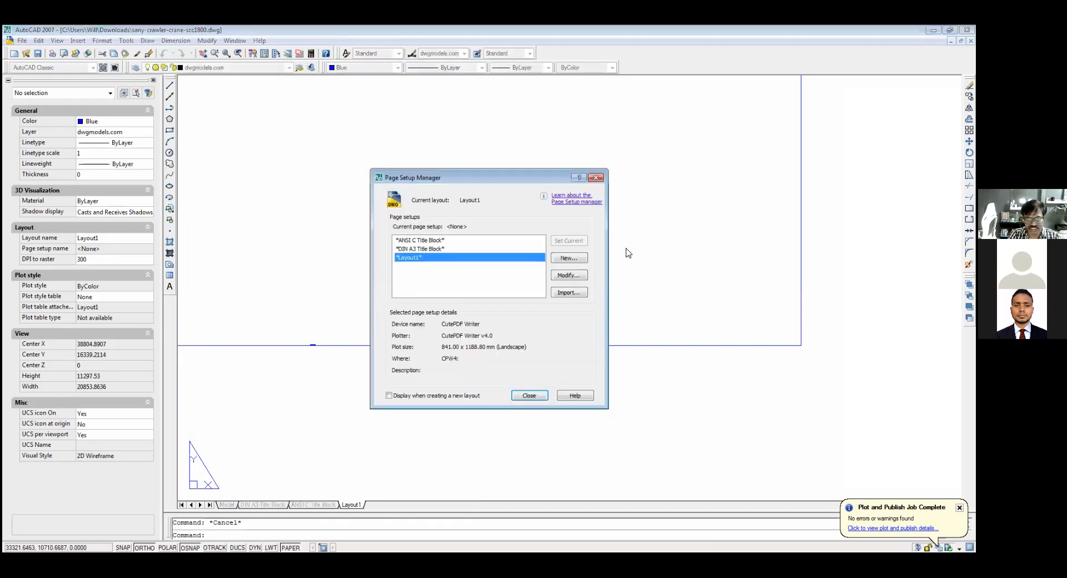
left_click(572, 274)
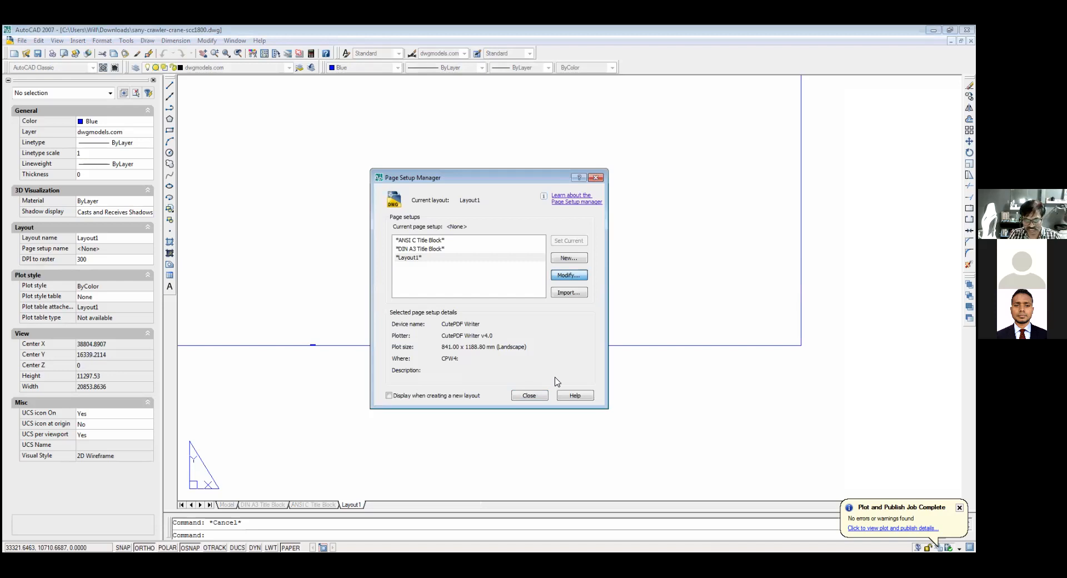
left_click(535, 365)
left_click(532, 379)
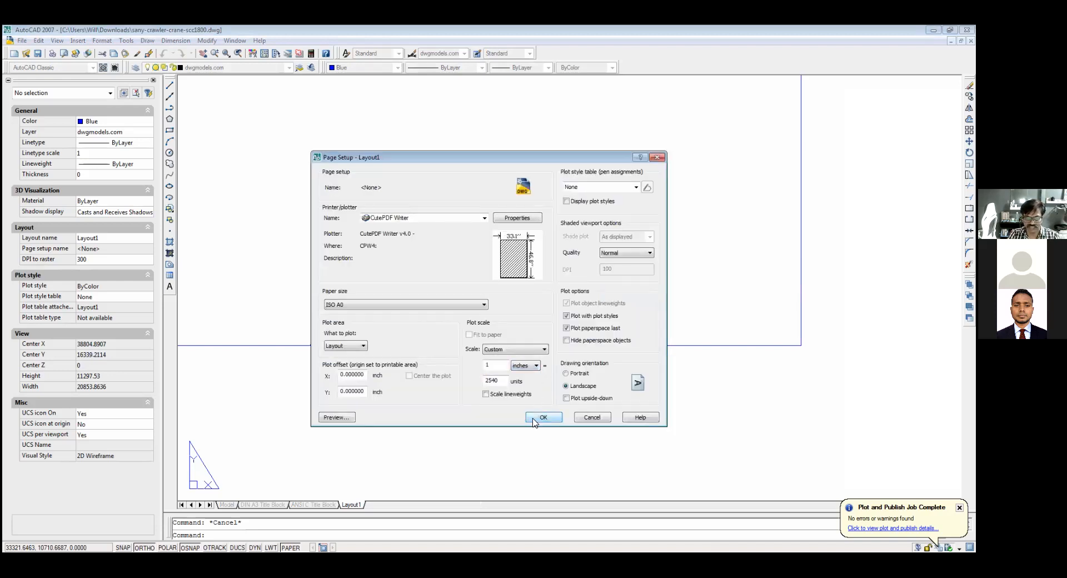
left_click(535, 418)
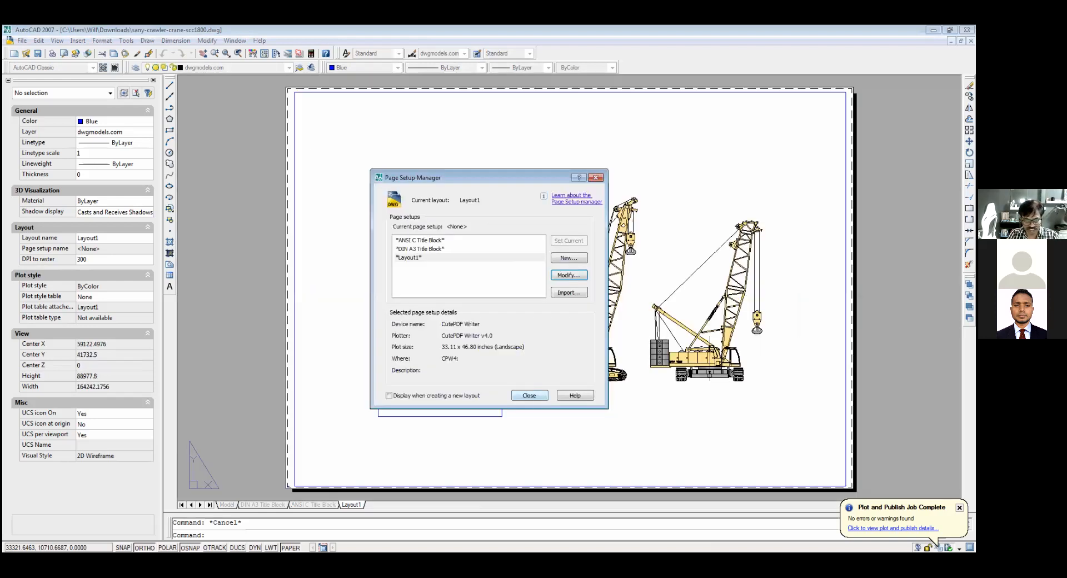
left_click(528, 395)
scroll(436, 411, "up", 5)
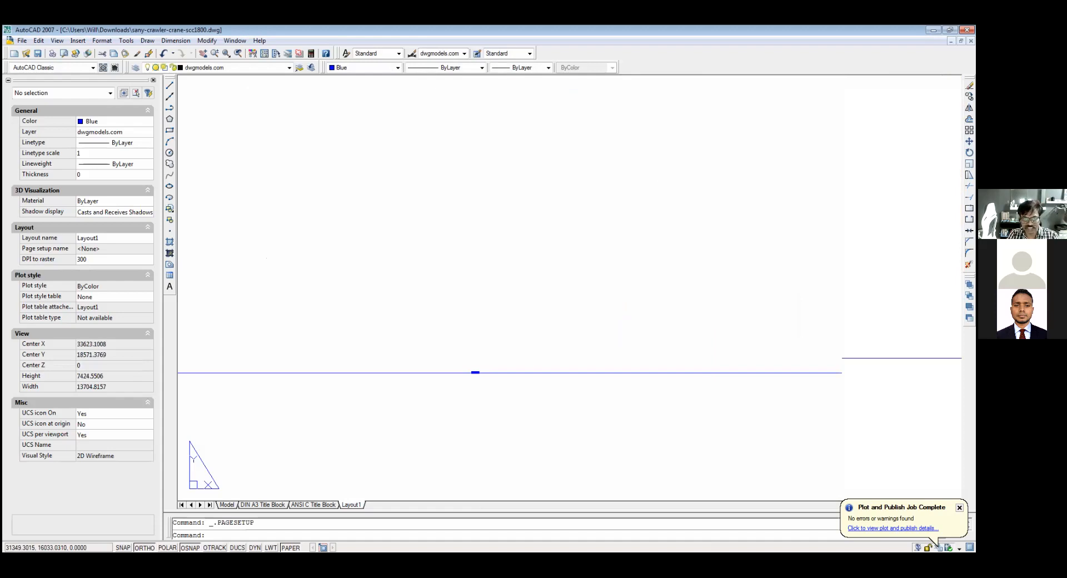
Step: Zoom around the layout and turn object snap off with F3
scroll(468, 368, "up", 5)
scroll(468, 368, "up", 1)
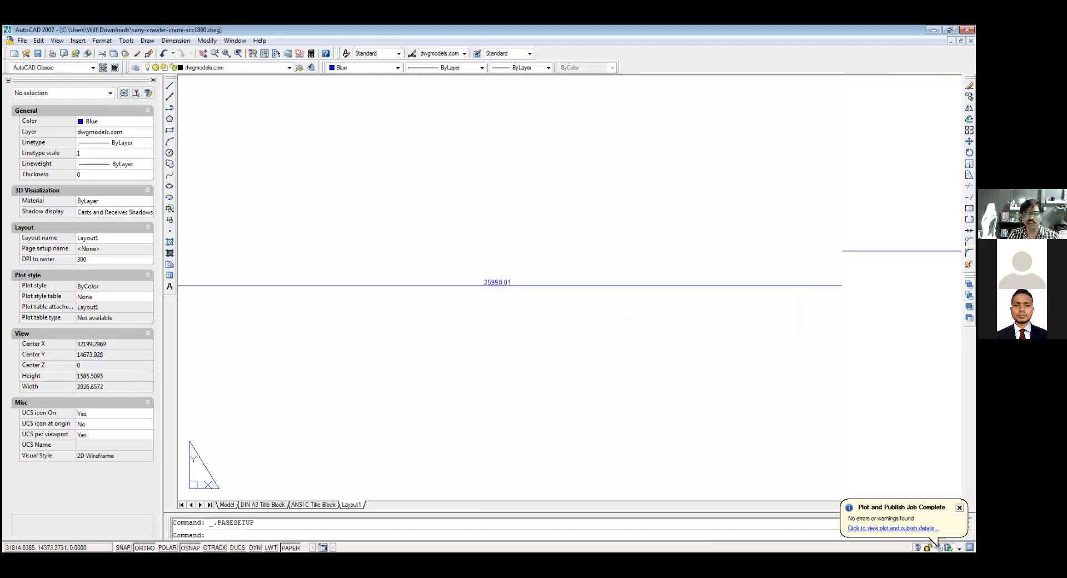
scroll(467, 368, "up", 1)
scroll(467, 368, "up", 1)
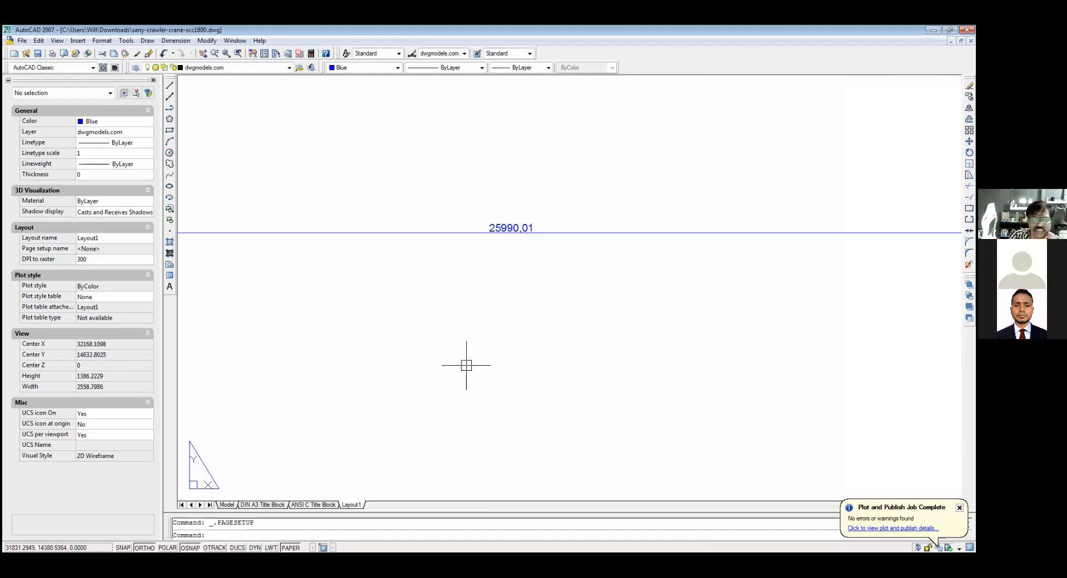
scroll(467, 362, "up", 8)
scroll(467, 361, "down", 5)
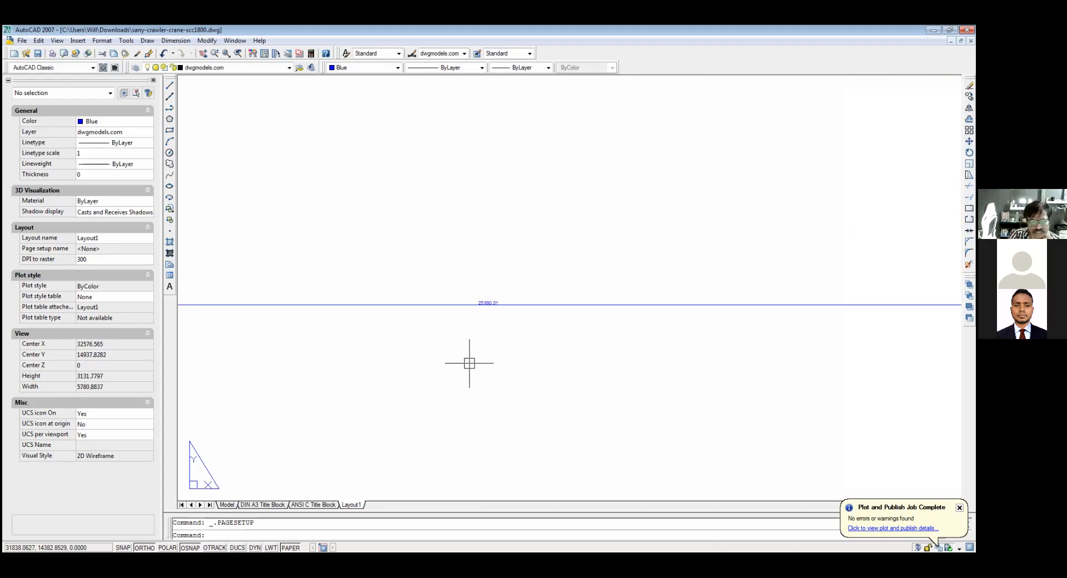
scroll(468, 363, "down", 6)
scroll(469, 363, "up", 2)
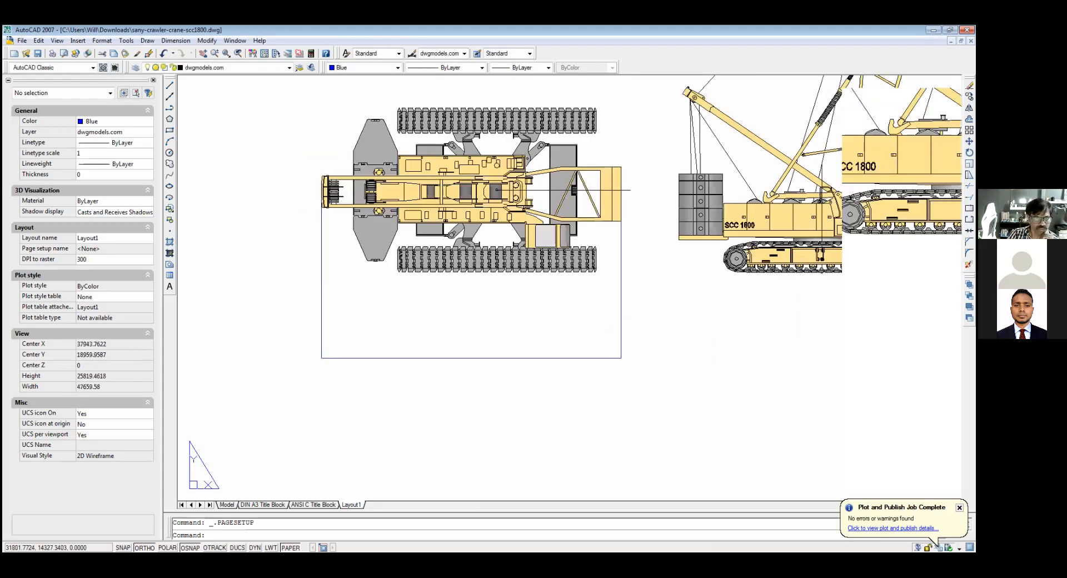
scroll(448, 358, "down", 2)
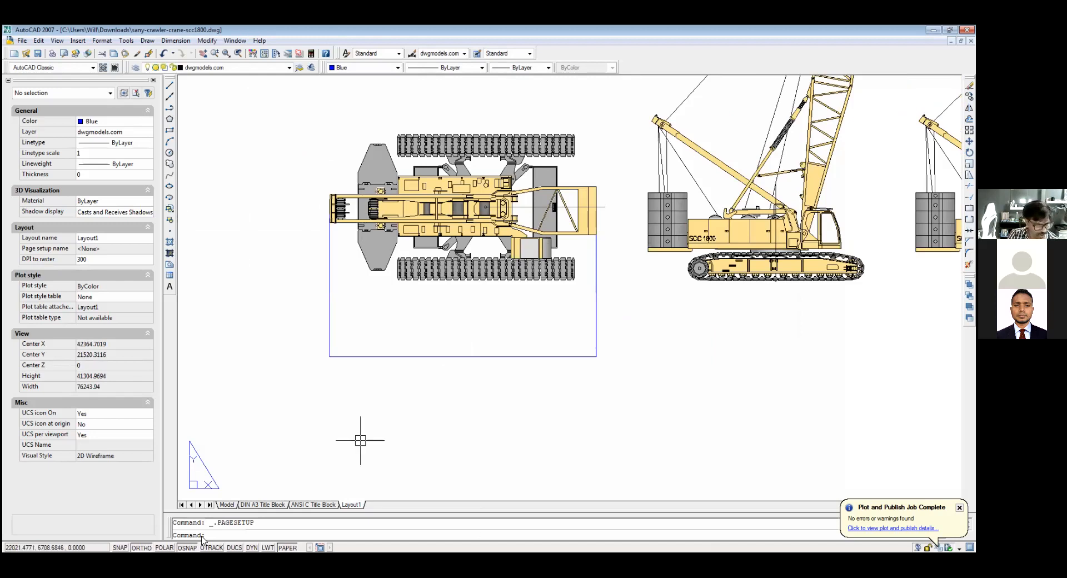
key("F3")
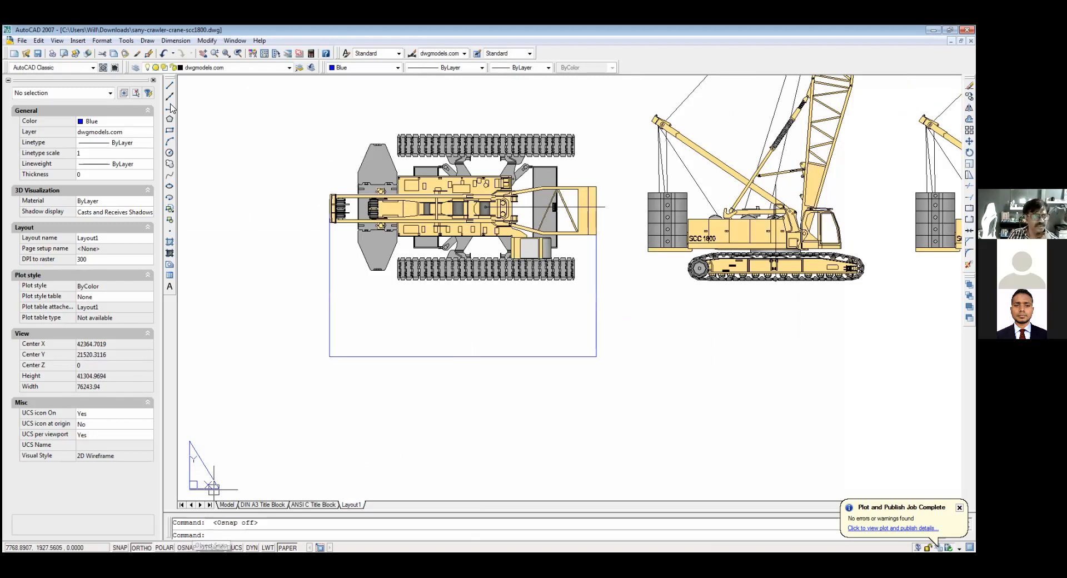
left_click(174, 41)
Step: Start a linear dimension with its first origin at the left end of the crane's top view
left_click(191, 66)
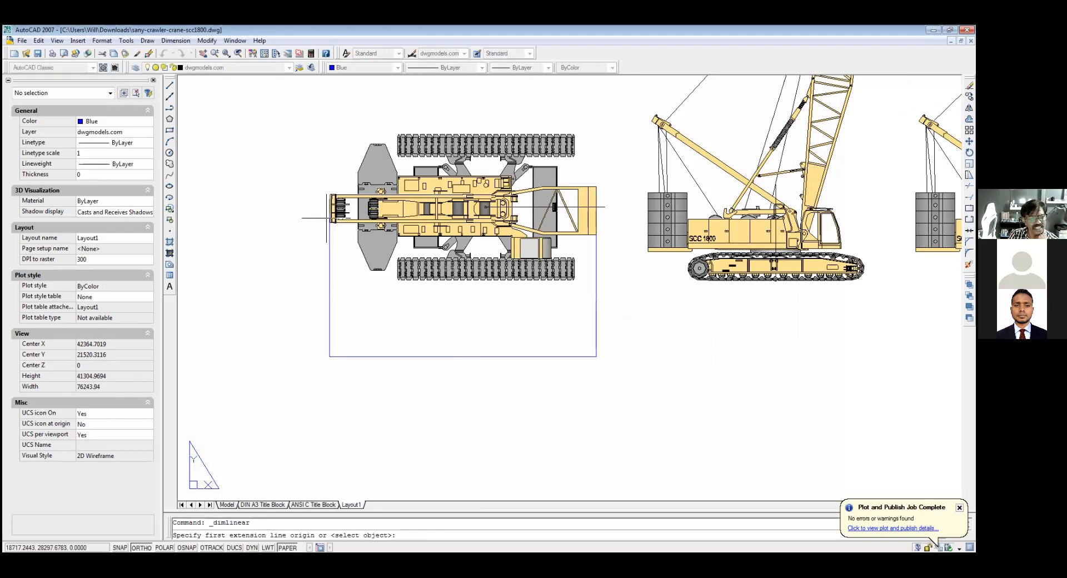
left_click(327, 218)
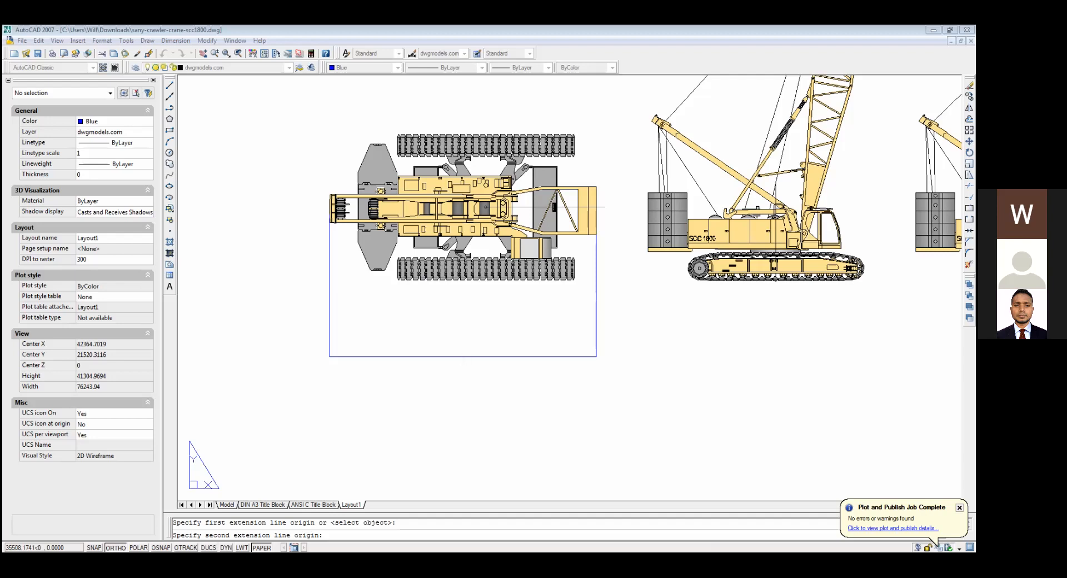
Step: Cancel the pending dimension and raise the 25990,01 dimension's text height to 250, then 1000
left_click(473, 286)
key("Escape")
left_click(469, 369)
left_click(428, 334)
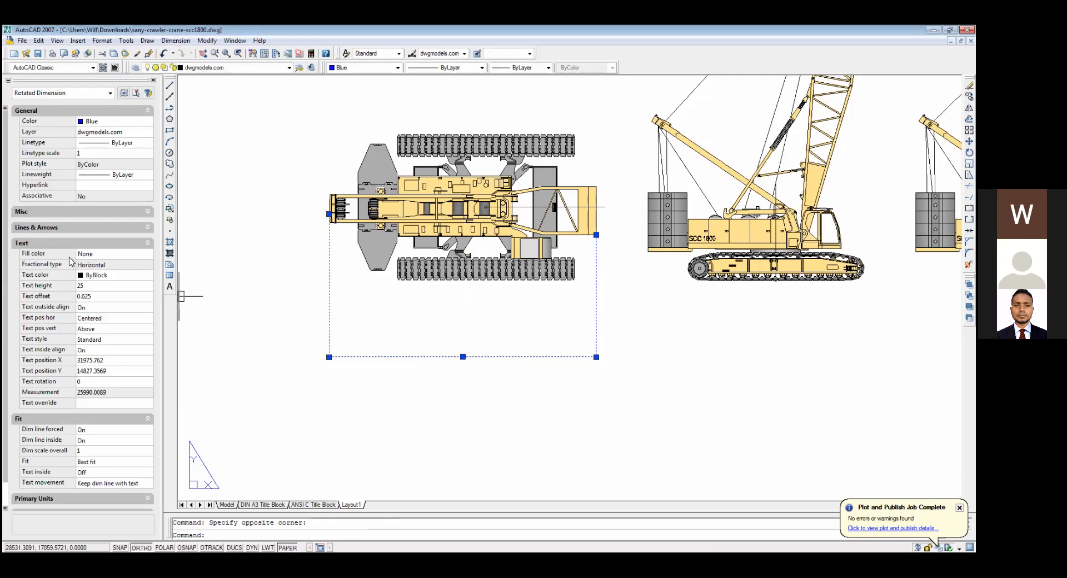
left_click(95, 284)
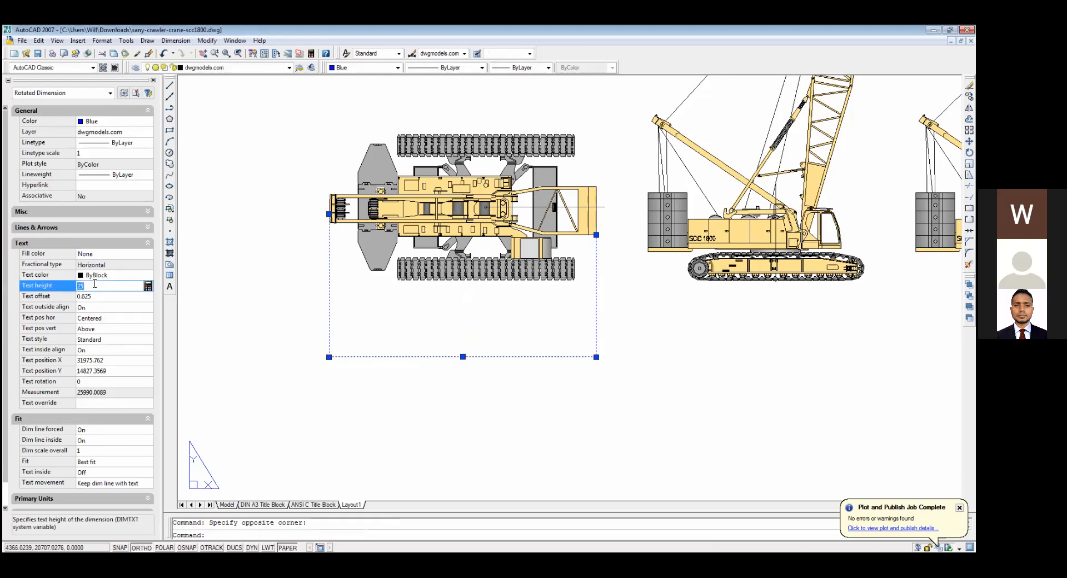
type("250")
key("Return")
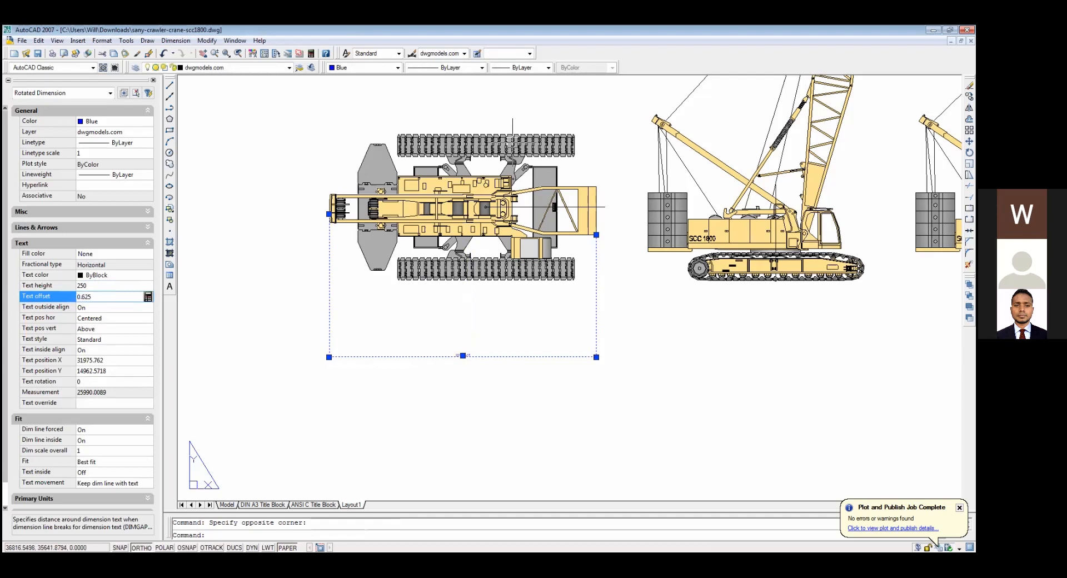
left_click(103, 285)
type("1000")
key("Return")
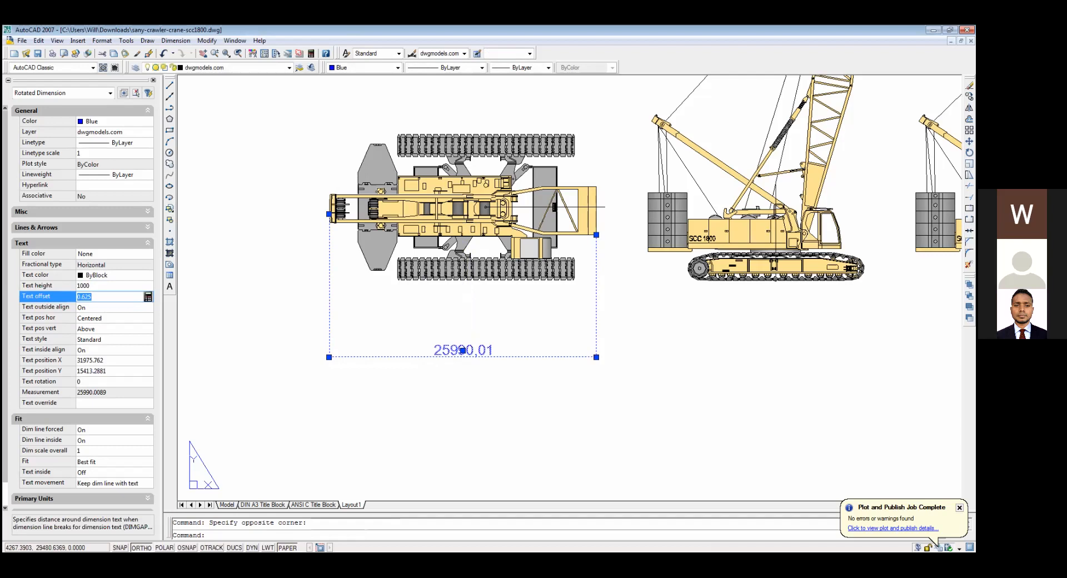
key("Escape")
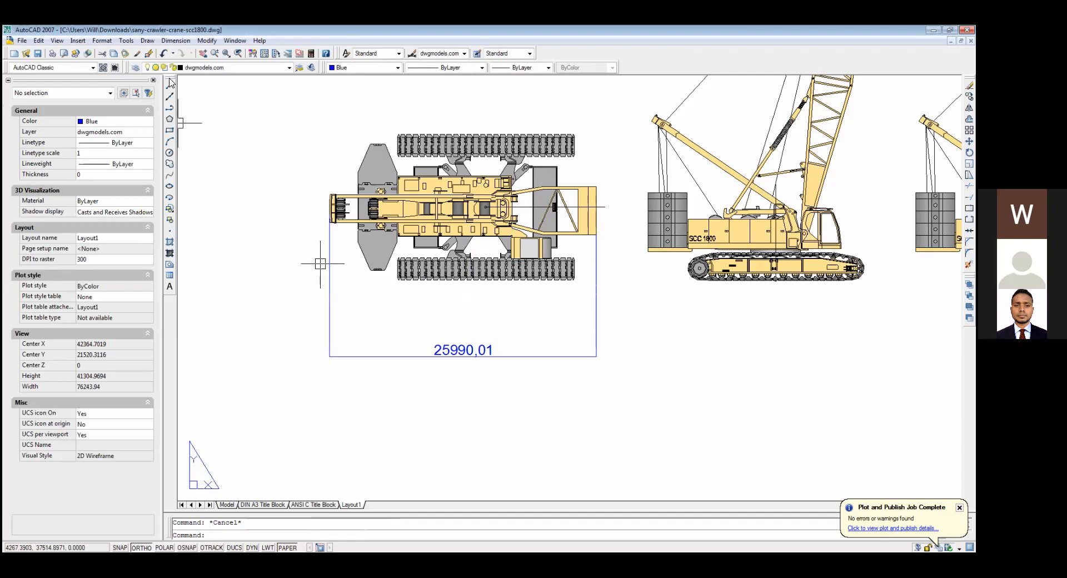
Step: Dimension from the crane's left end to the boom's right end (26187,28), placed below the first dimension
left_click(166, 42)
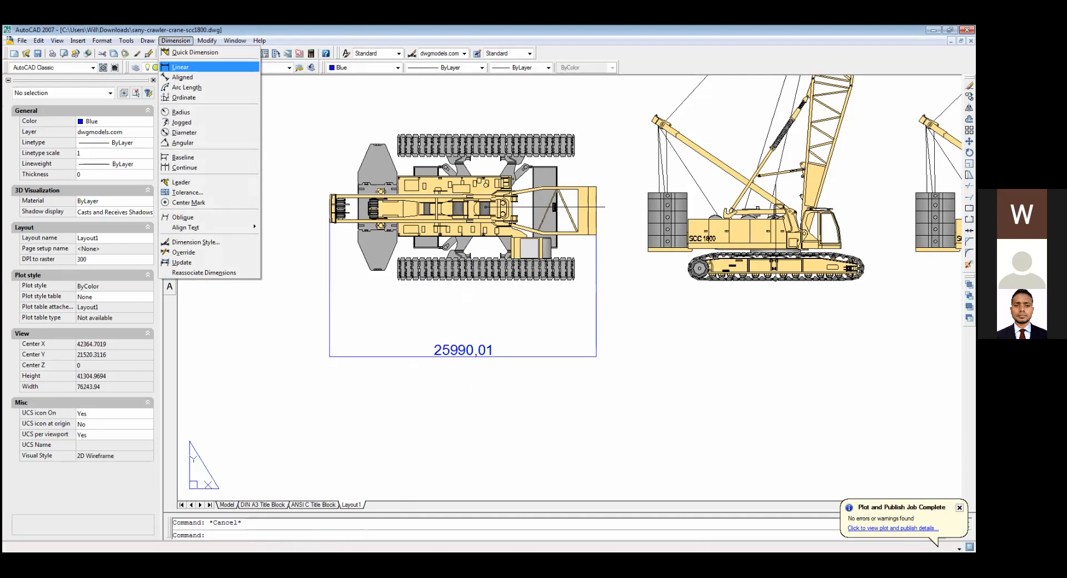
left_click(181, 68)
left_click(328, 211)
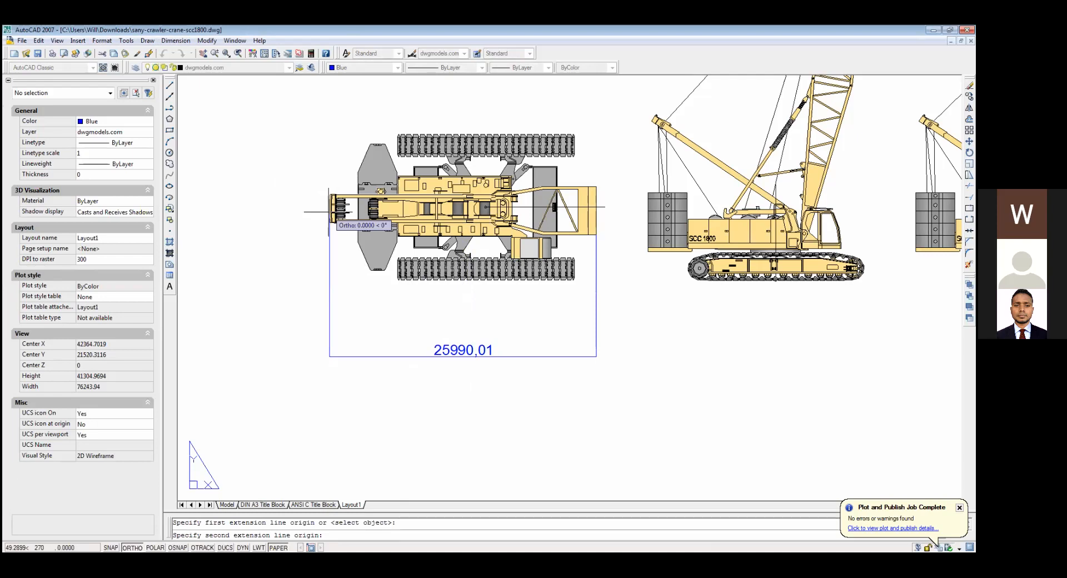
left_click(597, 211)
left_click(603, 389)
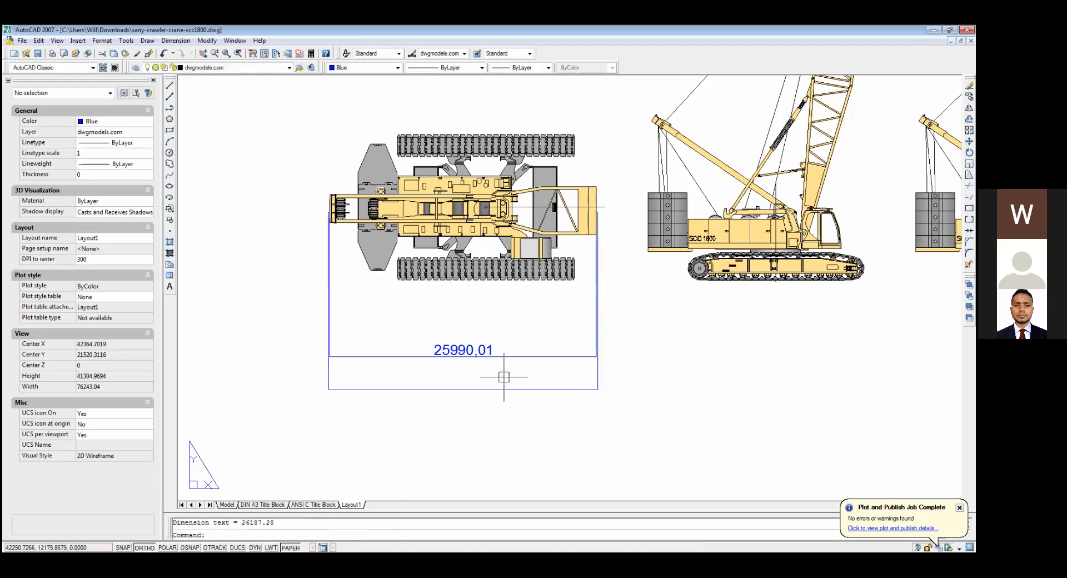
scroll(448, 374, "up", 3)
Step: Set the new 26187,28 dimension's text height to 1000 in Properties
left_click(479, 406)
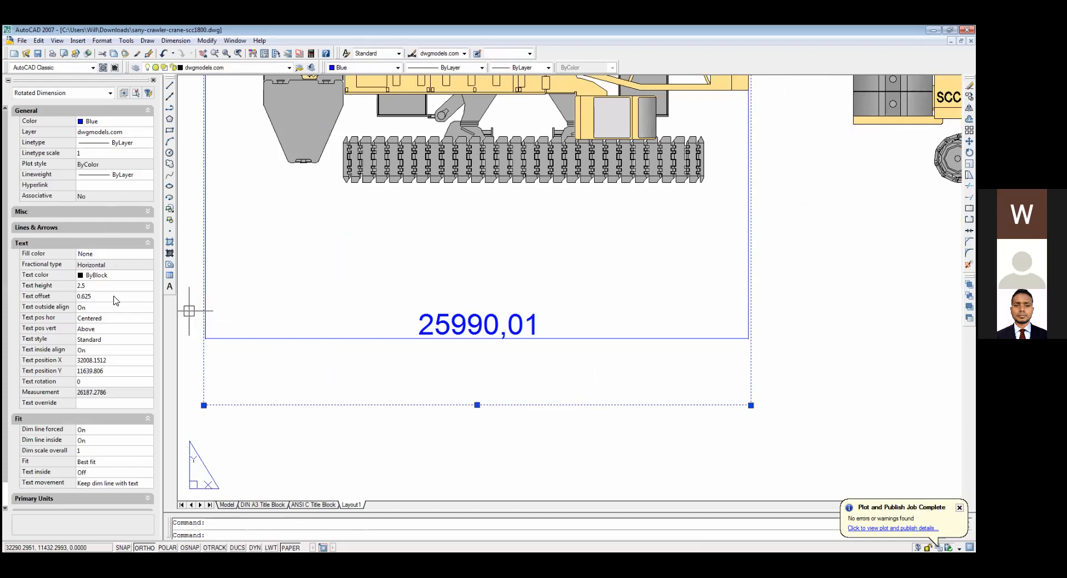
left_click(132, 286)
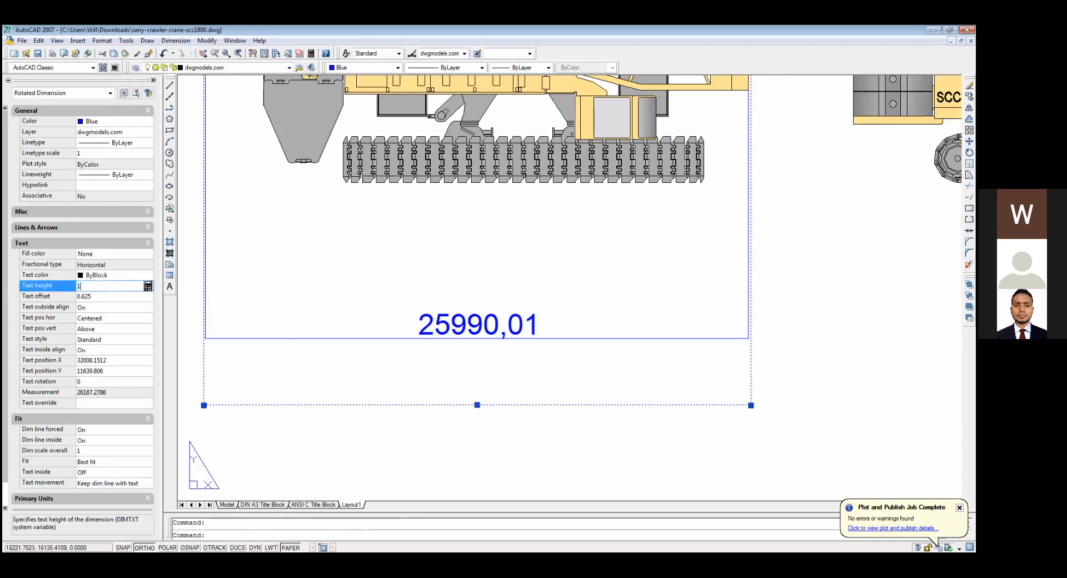
key("Tab")
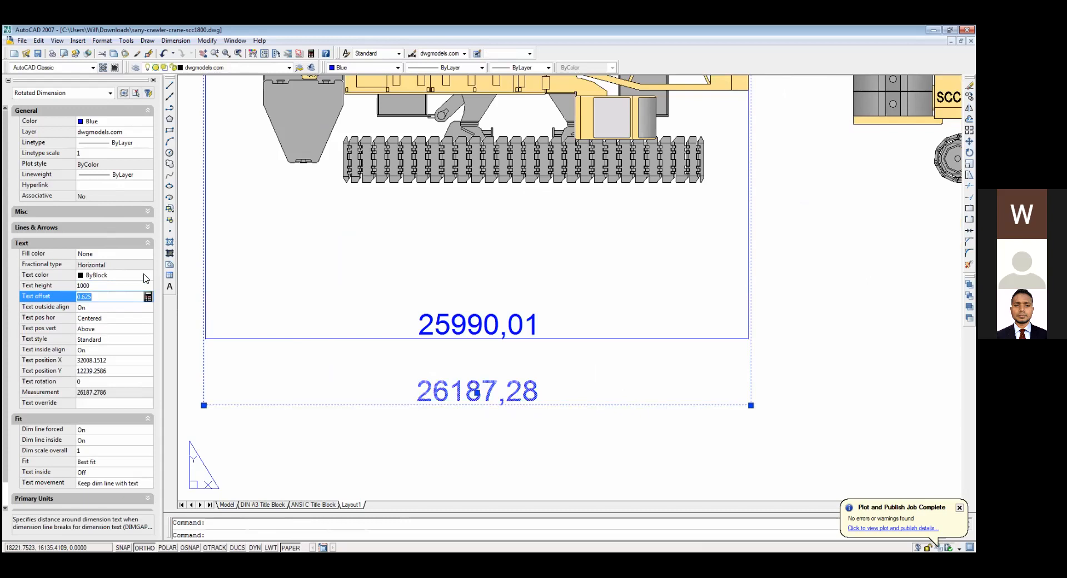
key("Escape")
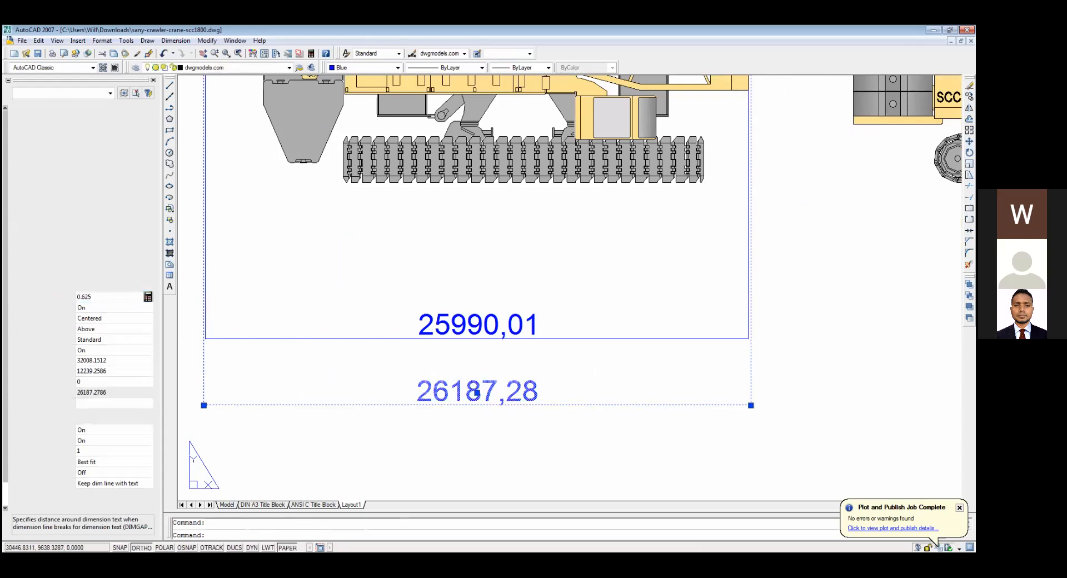
scroll(445, 449, "up", 2)
scroll(445, 449, "down", 5)
scroll(445, 448, "down", 2)
scroll(445, 449, "up", 2)
scroll(445, 449, "down", 2)
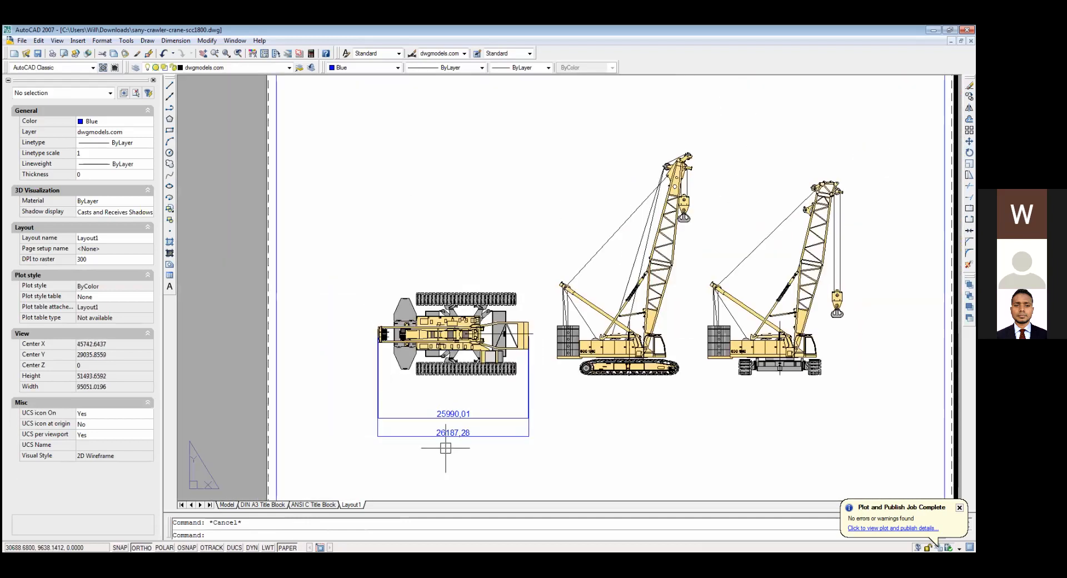
scroll(445, 448, "up", 1)
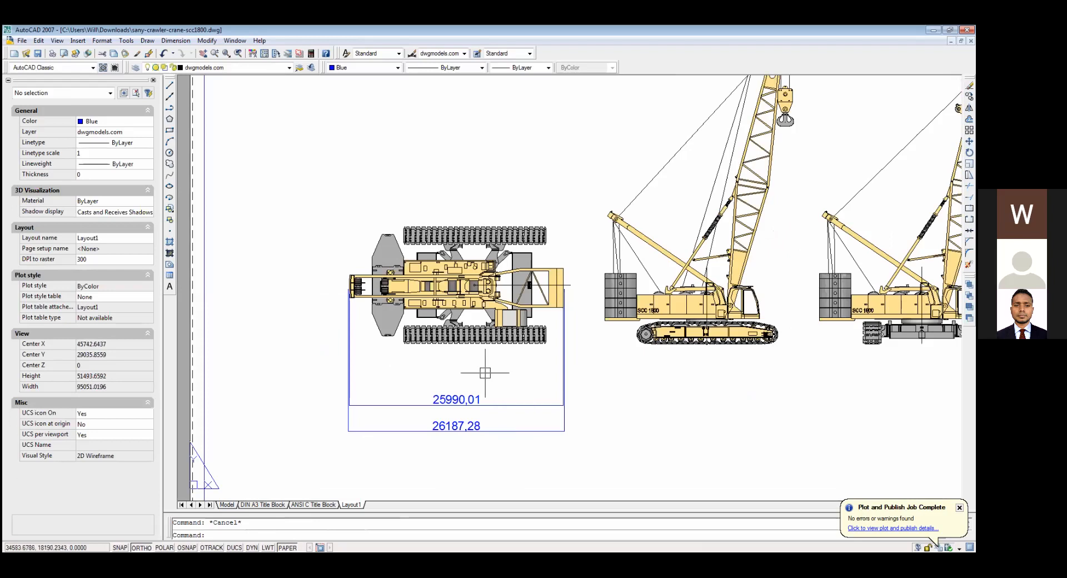
left_click(463, 430)
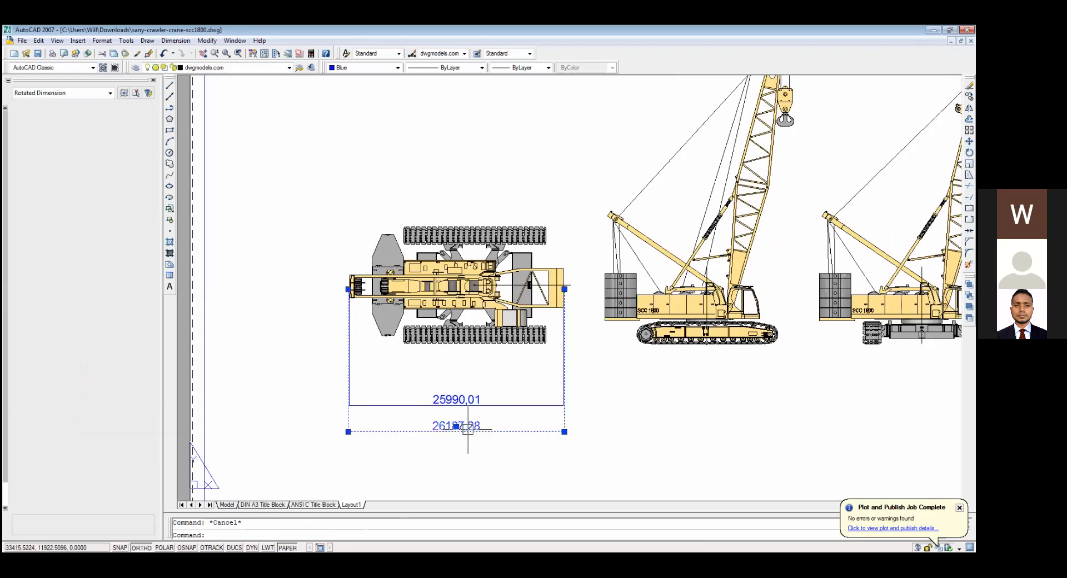
key("Delete")
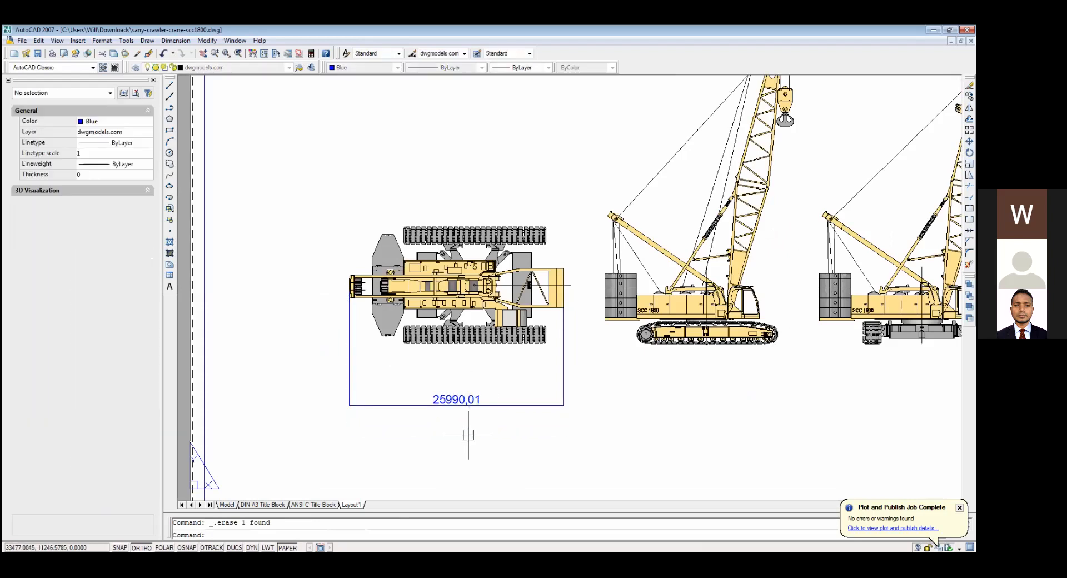
scroll(468, 434, "down", 1)
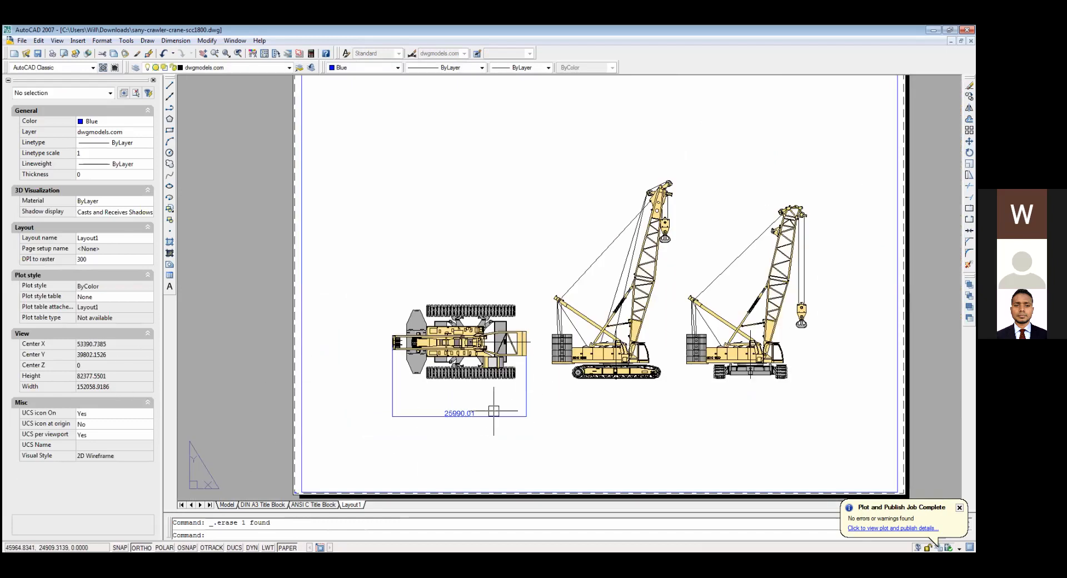
left_click(563, 459)
left_click(293, 251)
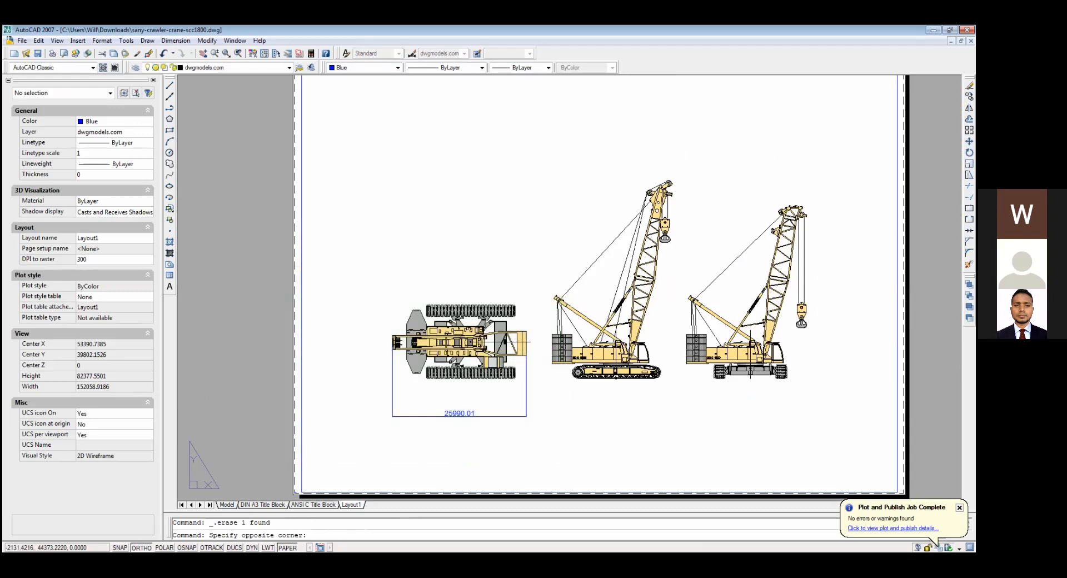
key("Escape")
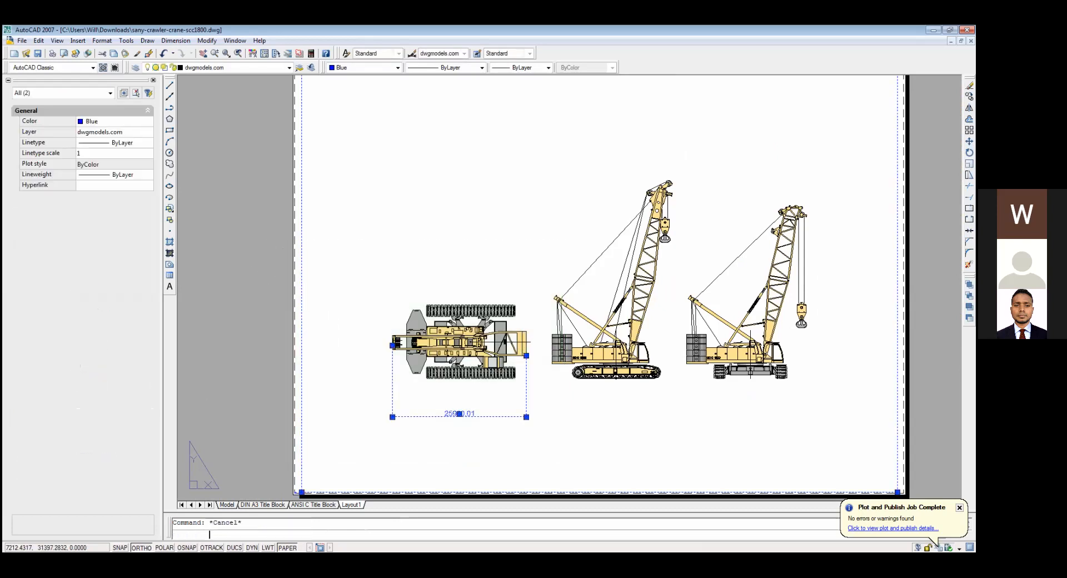
left_click(300, 313)
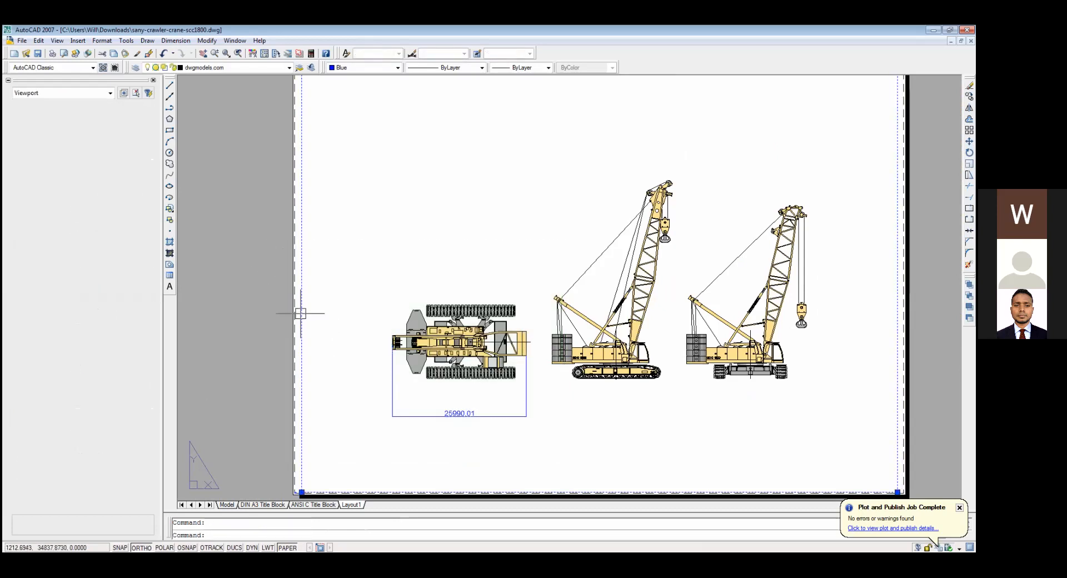
key("Escape")
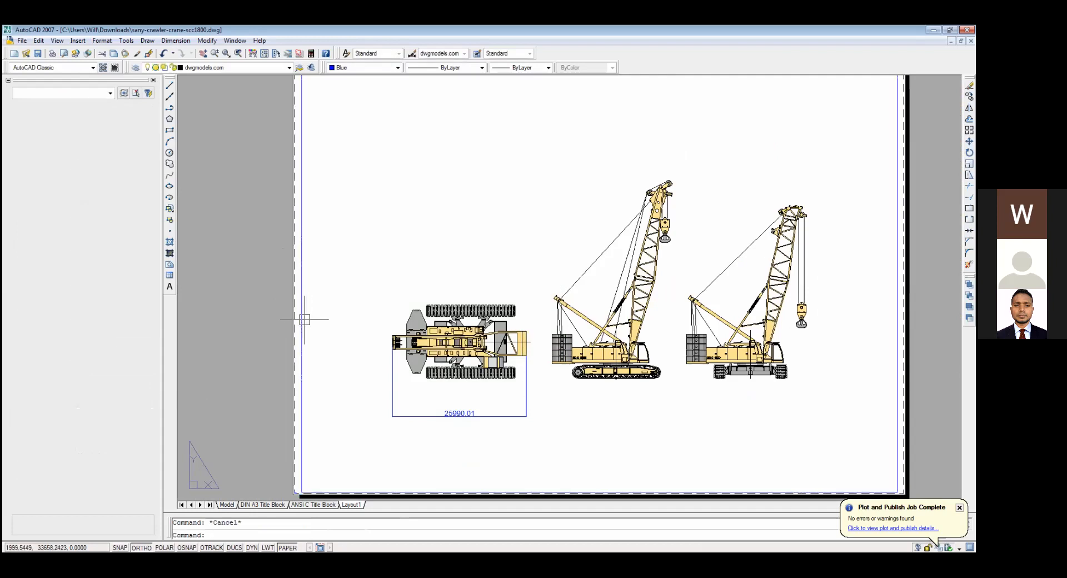
left_click(300, 317)
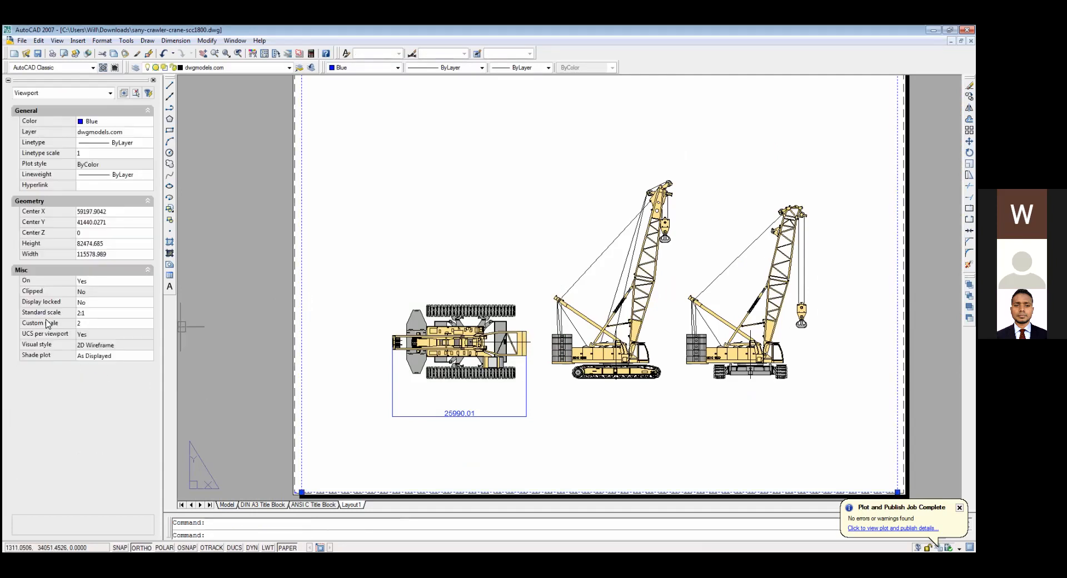
left_click(92, 315)
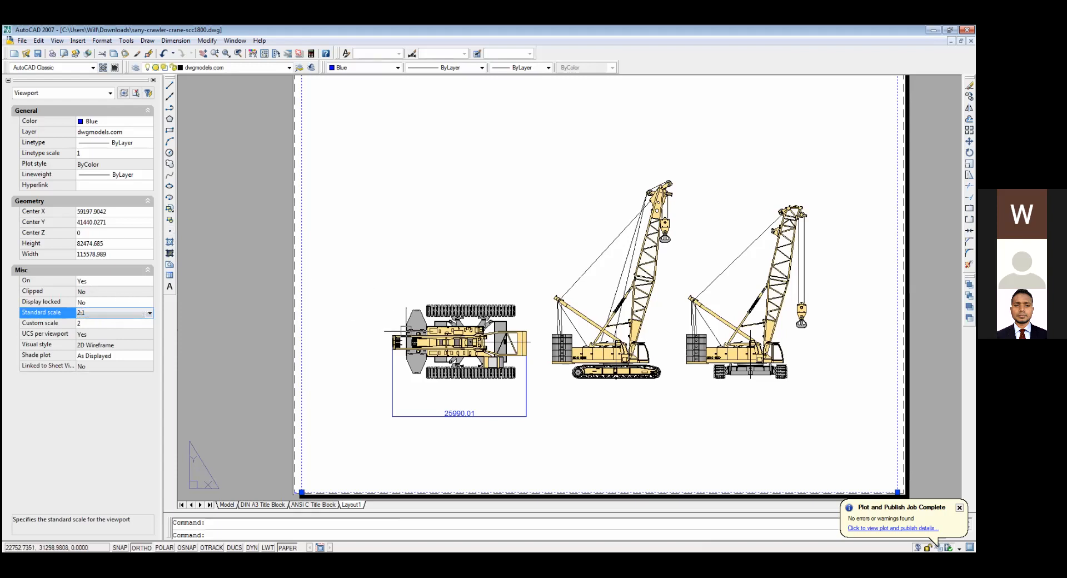
key("Escape")
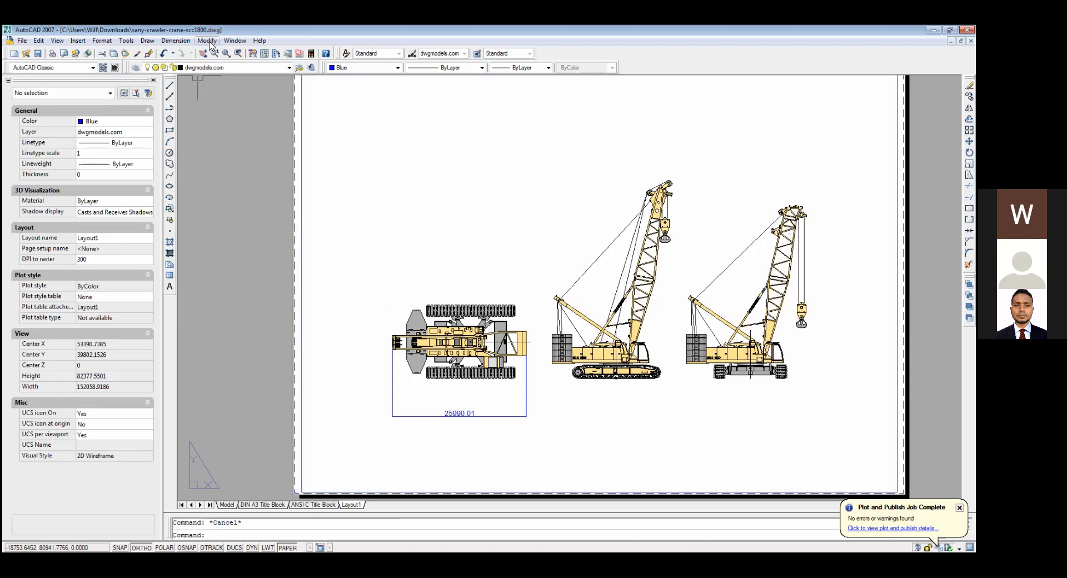
left_click(176, 40)
Step: Dimension the viewport from its left to its right edge (116453.92), with the line above the cranes
left_click(188, 67)
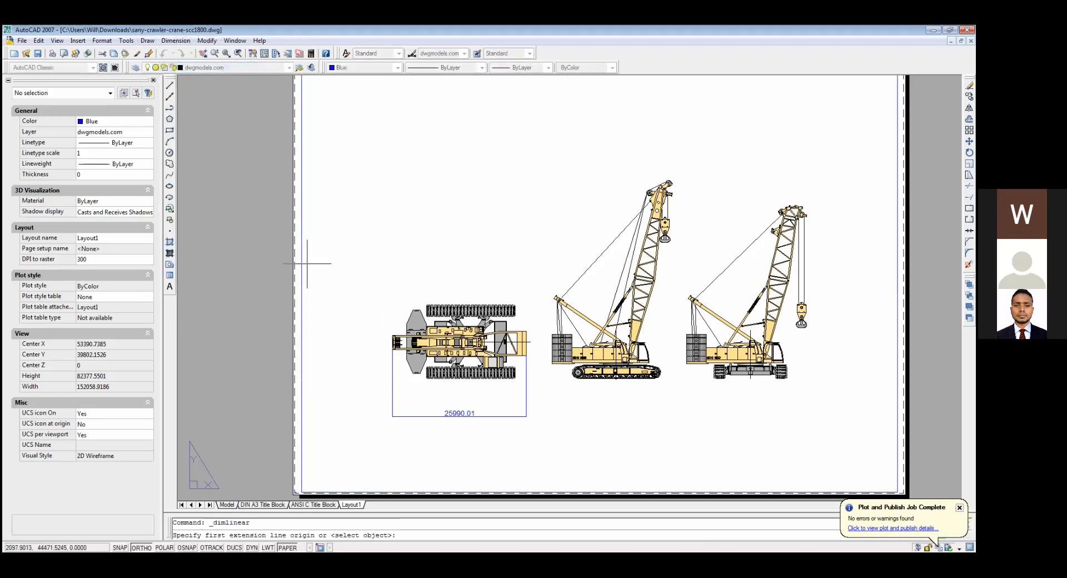
left_click(299, 263)
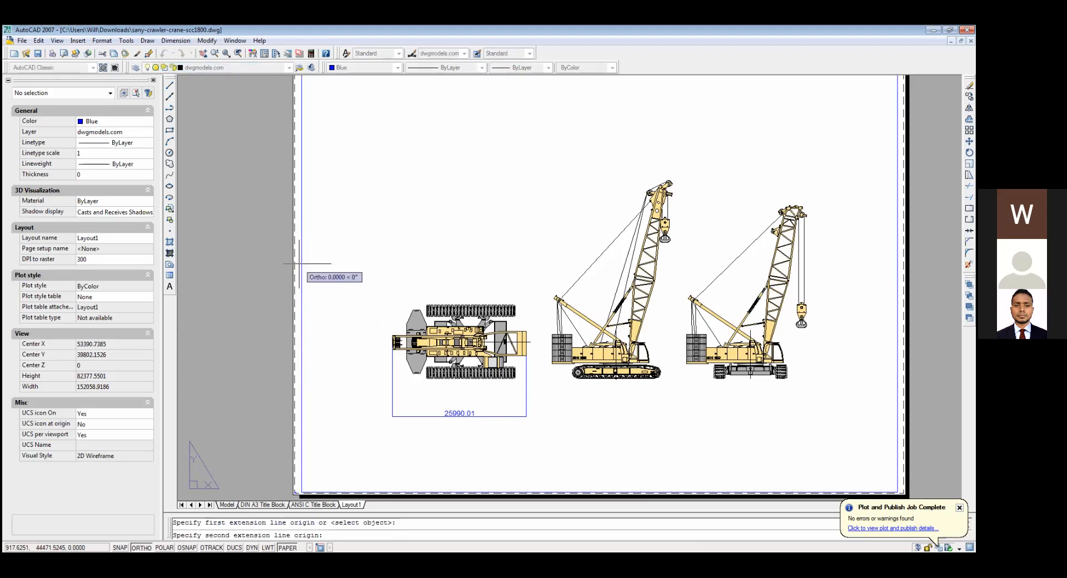
left_click(899, 263)
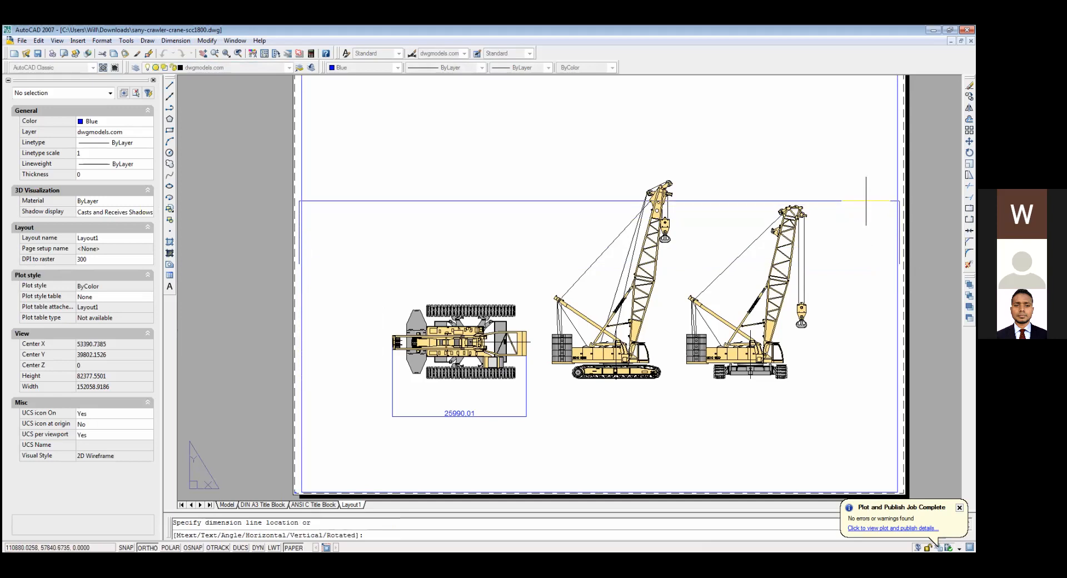
left_click(873, 174)
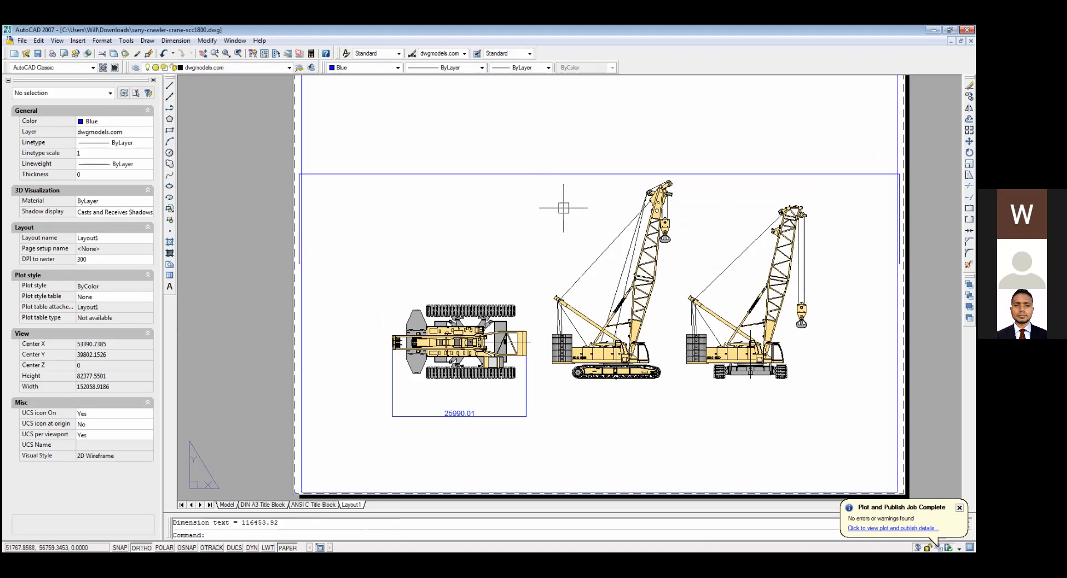
left_click(544, 173)
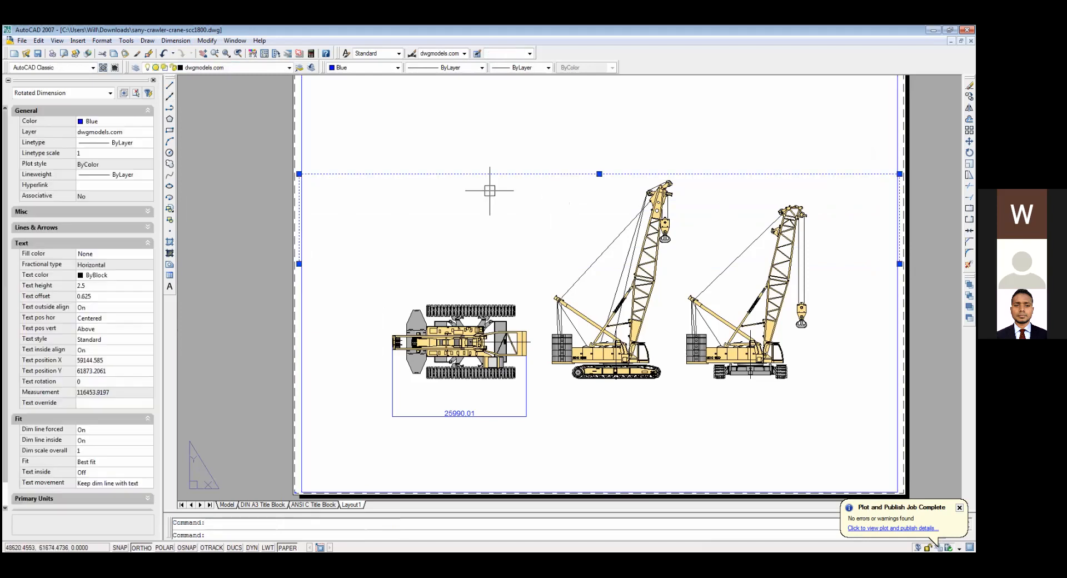
Step: Give the dimension a text height of 25000 and save the drawing
left_click(105, 283)
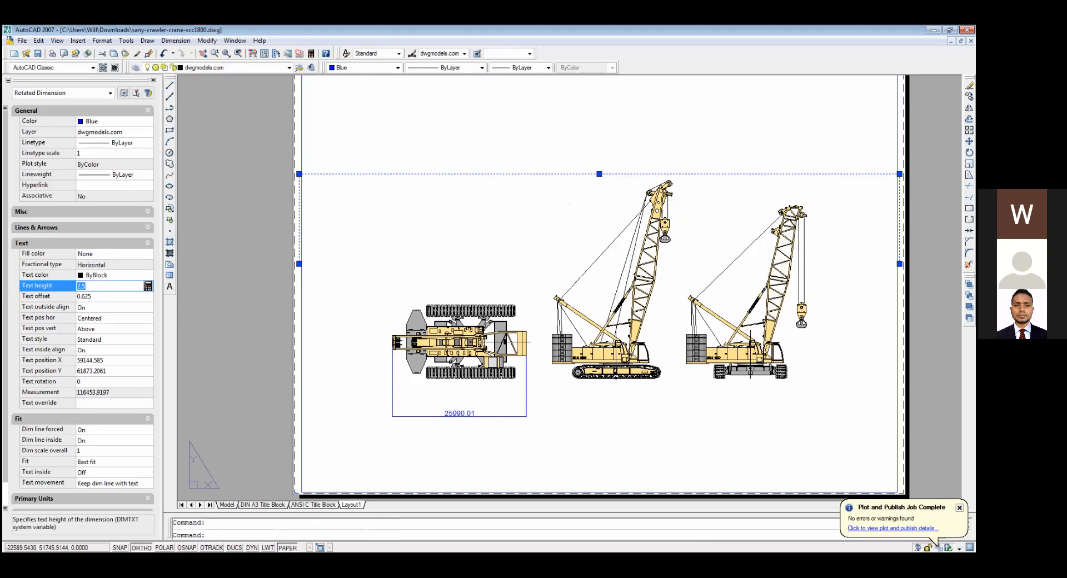
key("Tab")
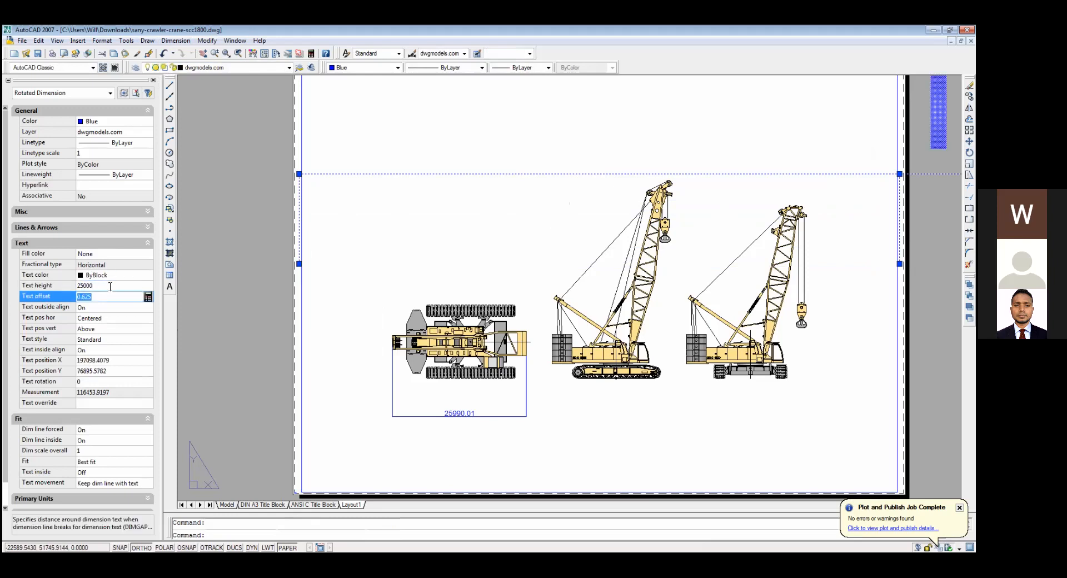
key("ctrl+s")
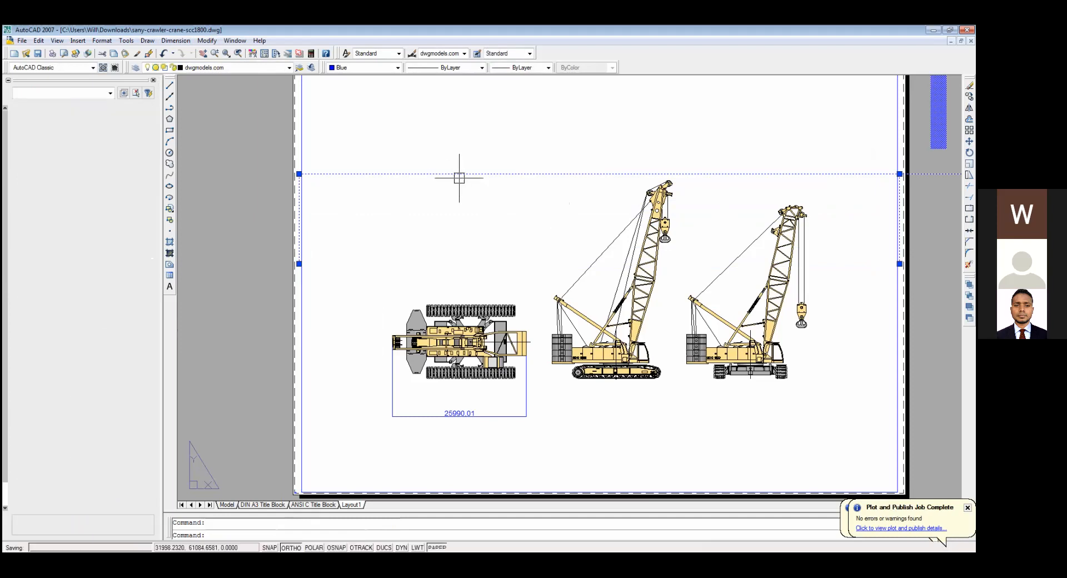
left_click(436, 131)
key("Escape")
scroll(393, 155, "down", 2)
scroll(589, 312, "down", 3)
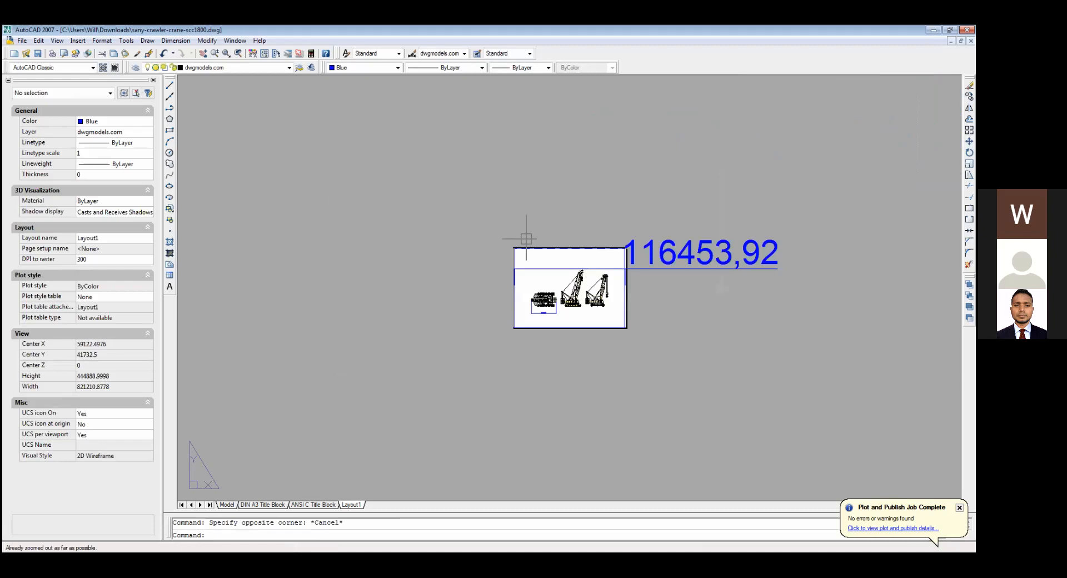
scroll(755, 256, "up", 3)
Step: Reduce the oversized 116453,92 dimension's text height to 1000
left_click(756, 256)
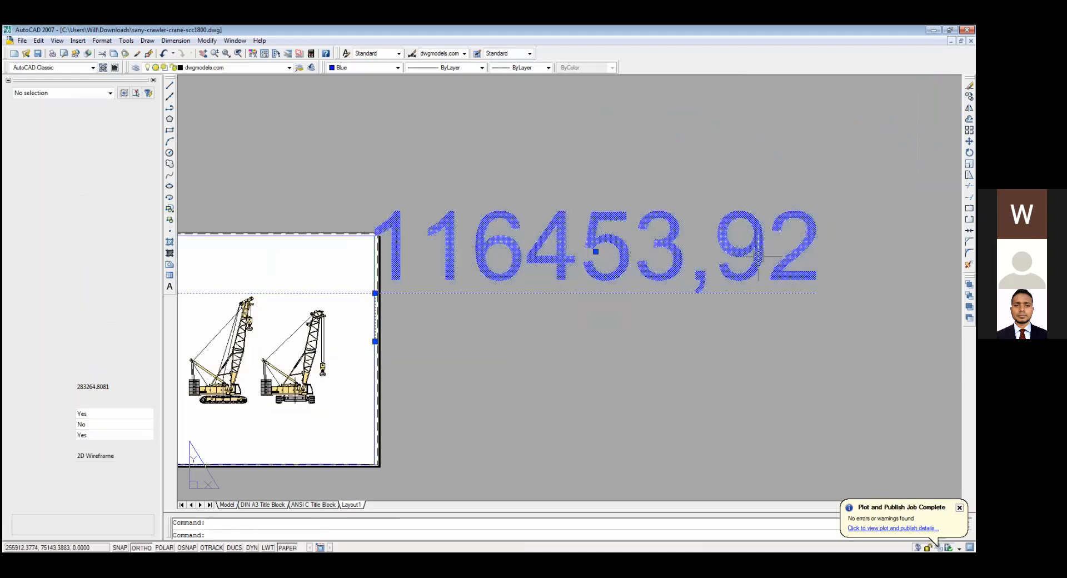
left_click(111, 285)
type("1000")
key("Tab")
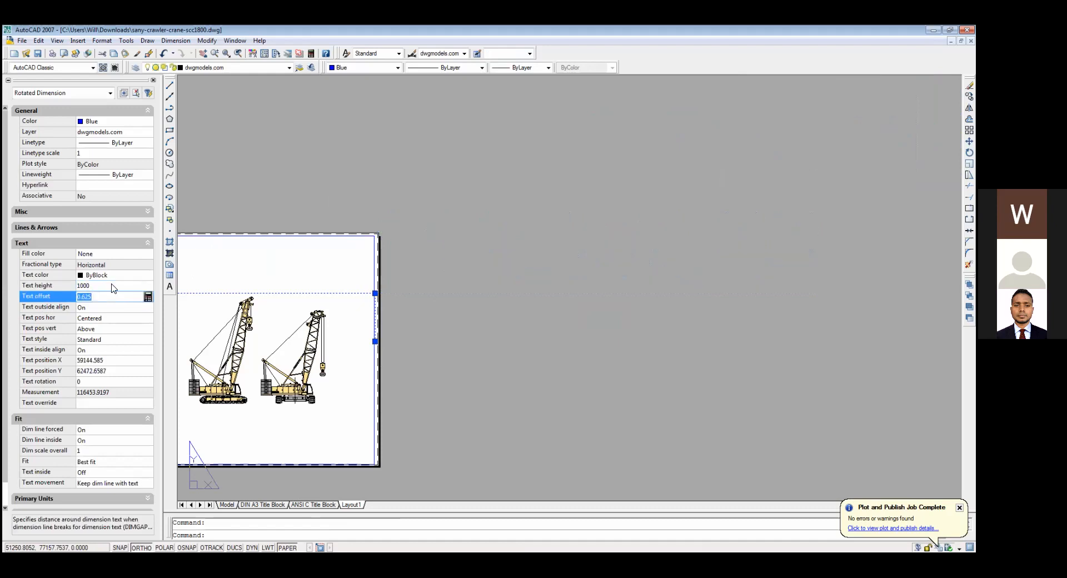
scroll(179, 317, "up", 5)
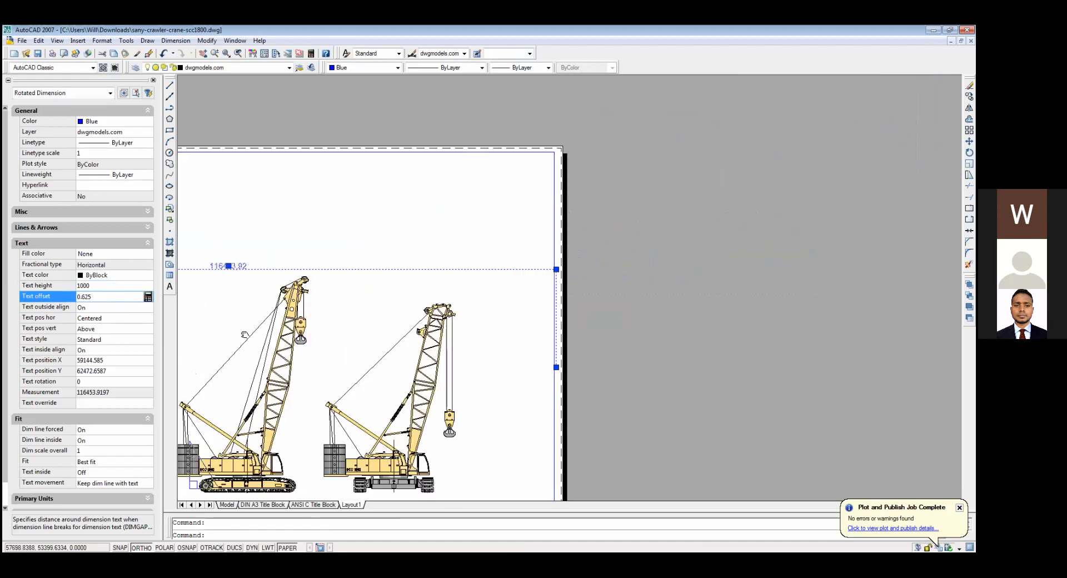
scroll(322, 328, "down", 5)
middle_click_drag(330, 330, 481, 335)
scroll(364, 347, "up", 2)
key("Escape")
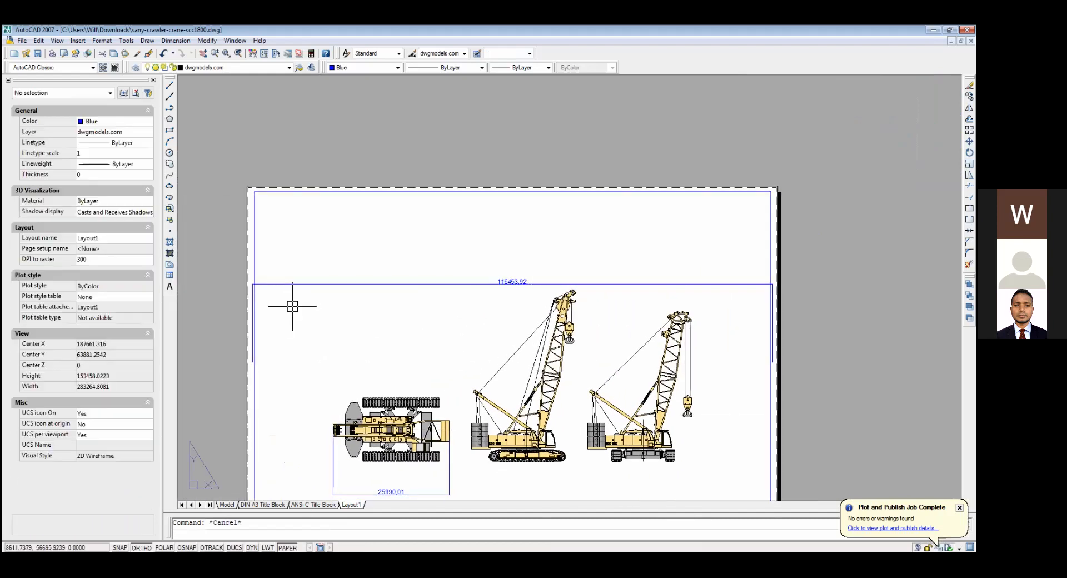
scroll(325, 412, "down", 4)
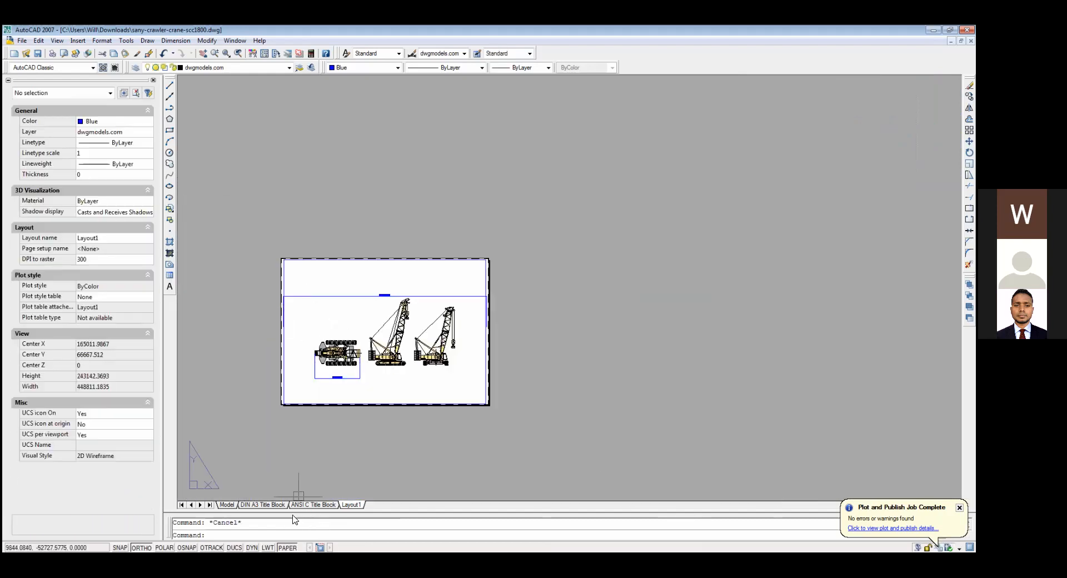
Step: Change Layout1's page setup to ISO A0 paper at a 1:100 plot scale
right_click(351, 506)
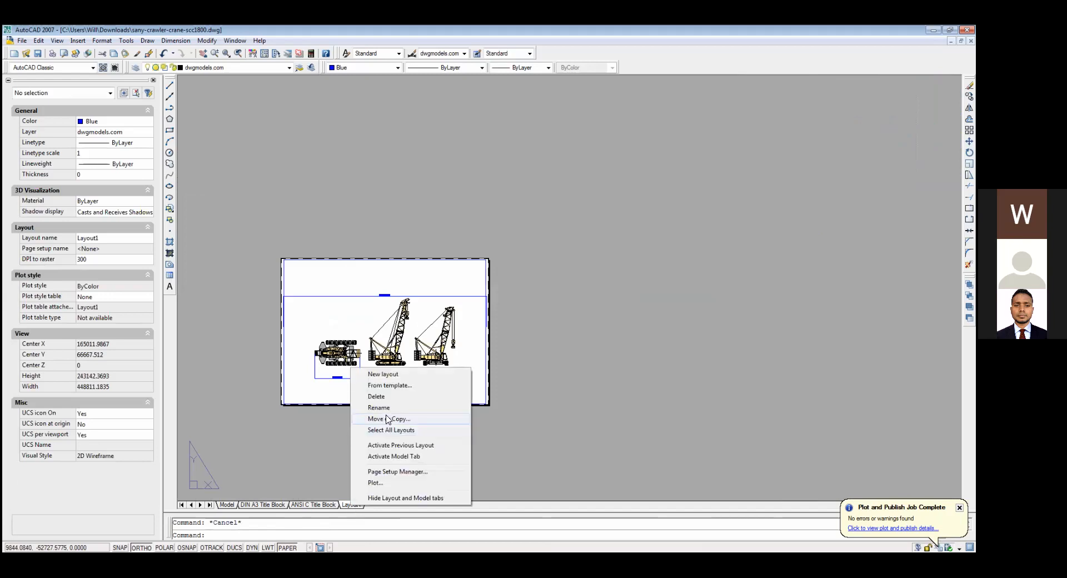
left_click(400, 476)
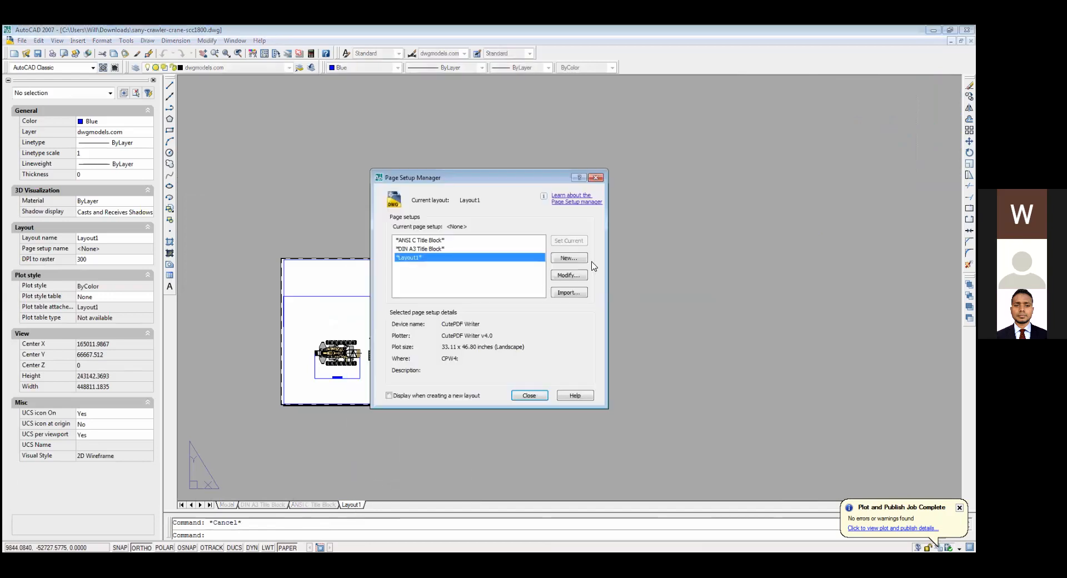
left_click(568, 275)
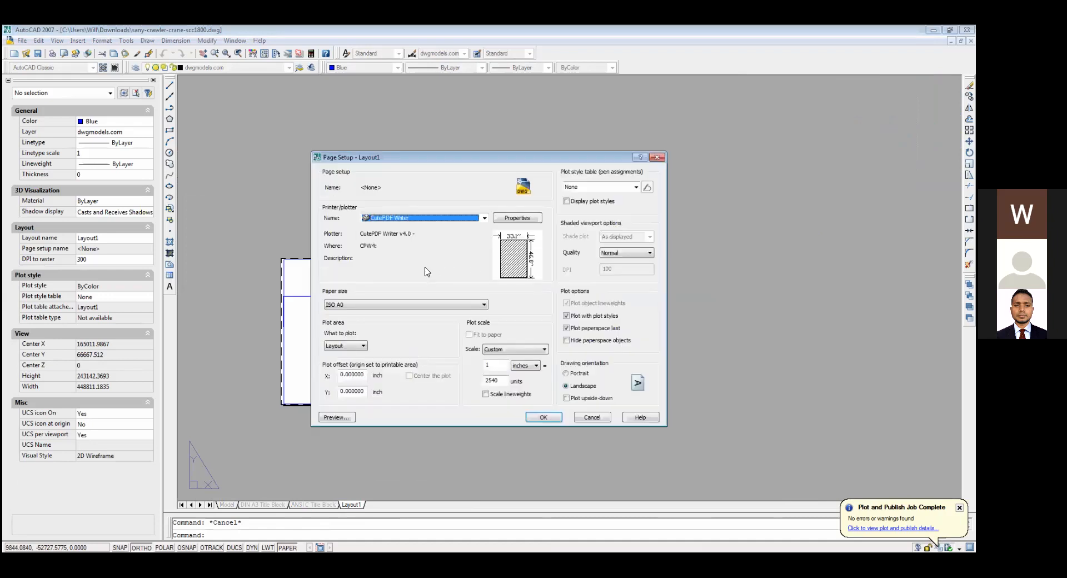
left_click(412, 306)
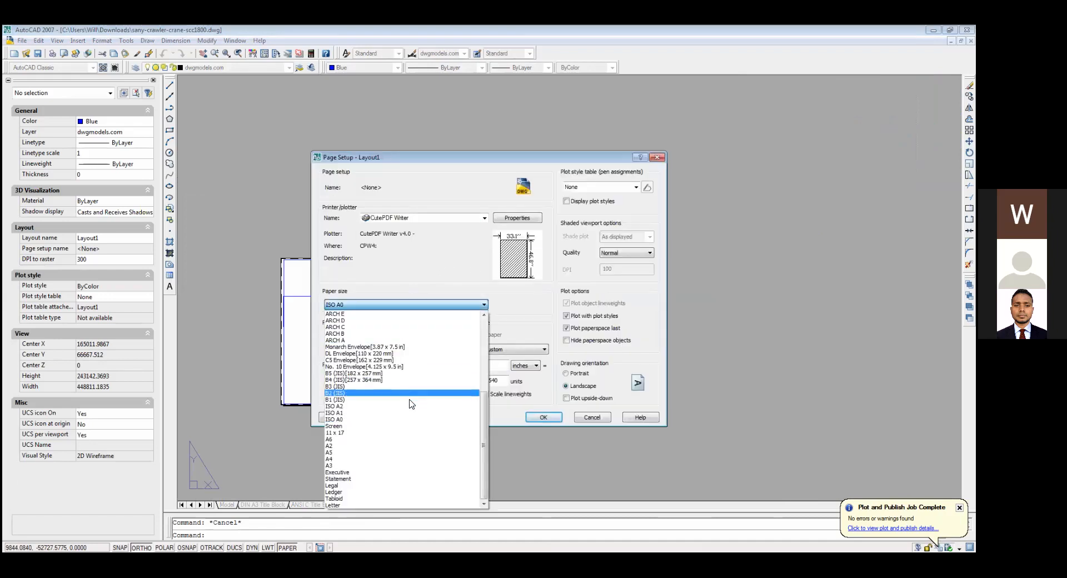
left_click(409, 419)
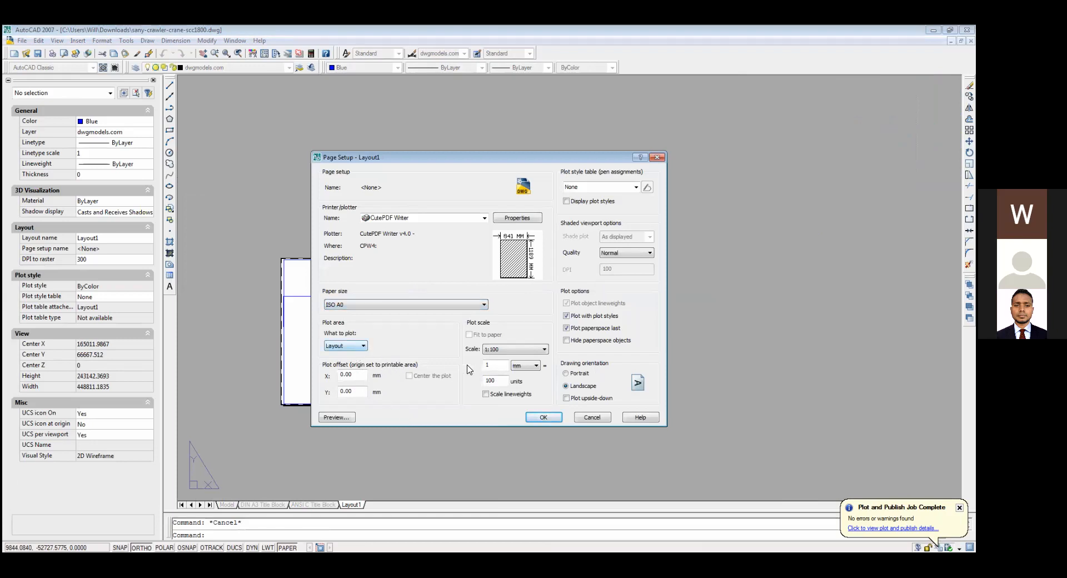
left_click(508, 350)
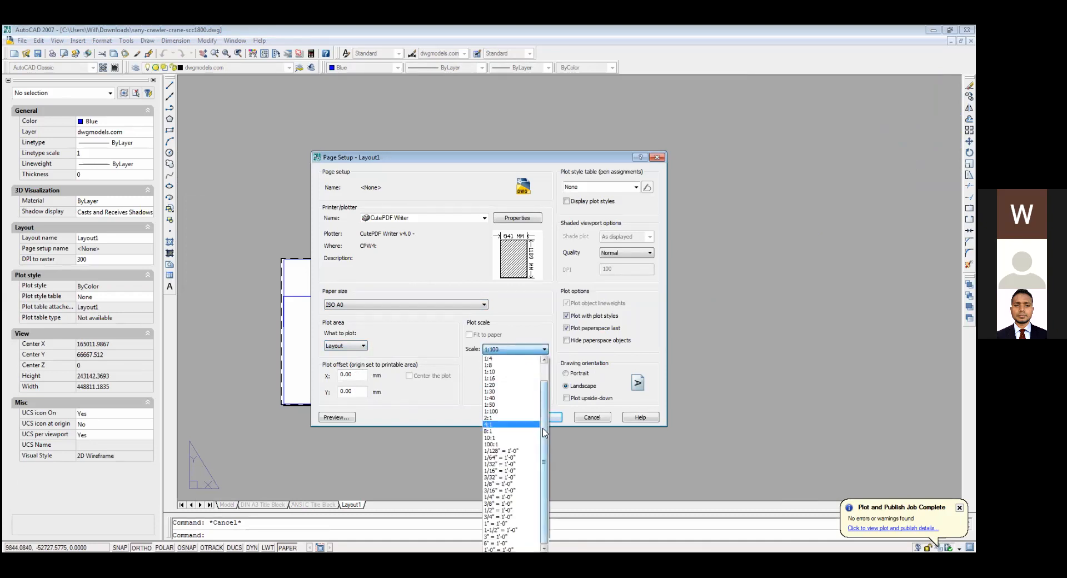
left_click_drag(544, 429, 548, 399)
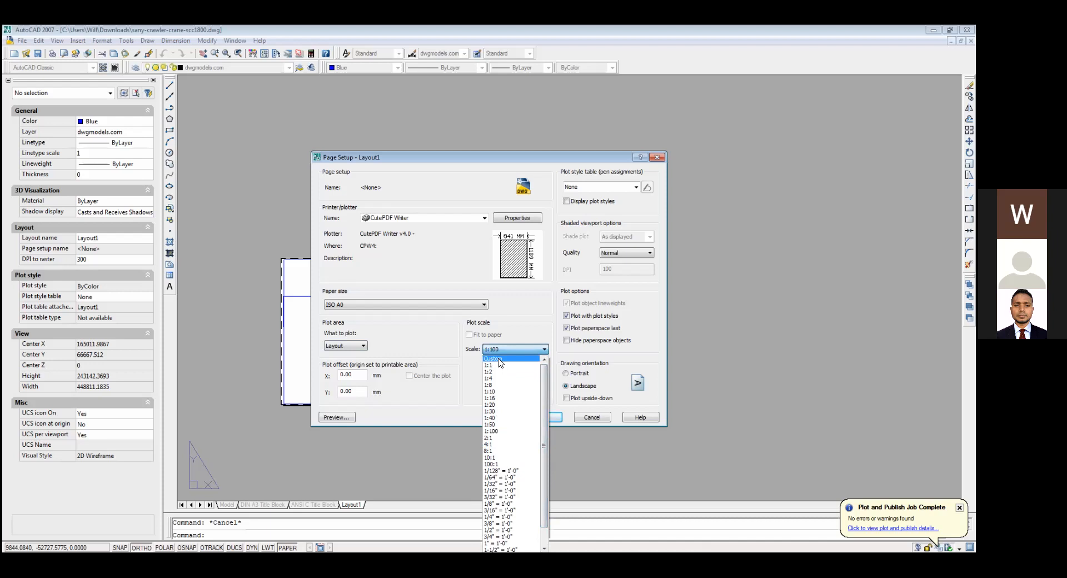
left_click(499, 356)
left_click(544, 417)
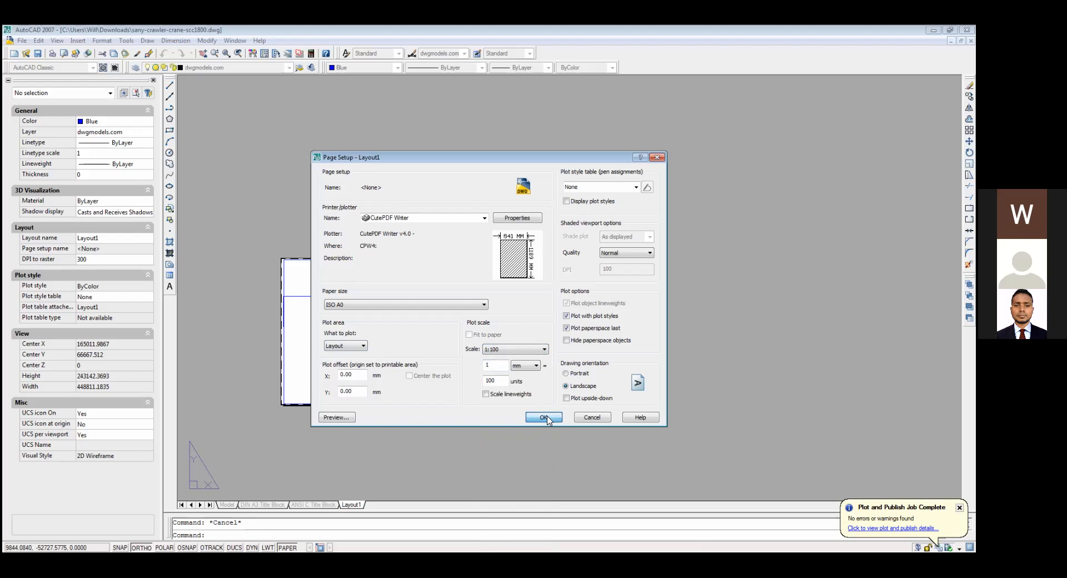
left_click(545, 418)
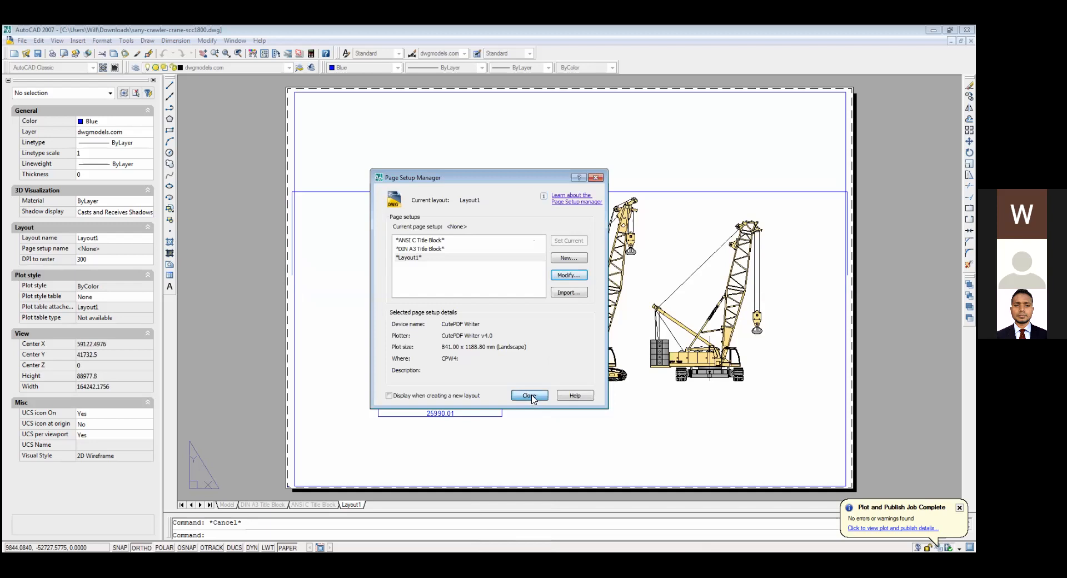
left_click(530, 395)
Step: Add a linear dimension (113167.45) along the bottom of the Layout1 drawing
scroll(532, 396, "down", 2)
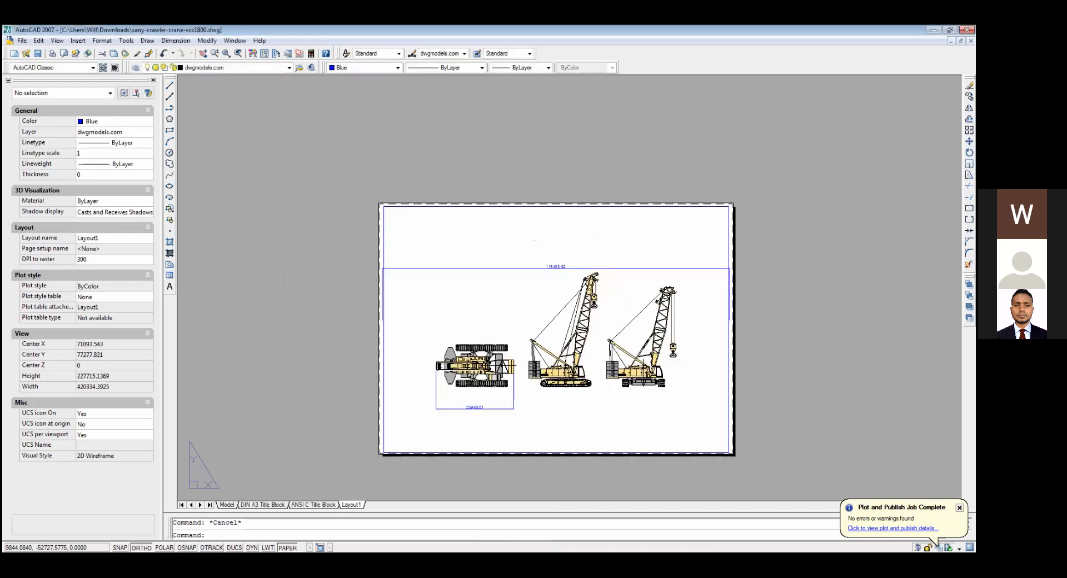
scroll(522, 396, "up", 1)
scroll(502, 398, "down", 3)
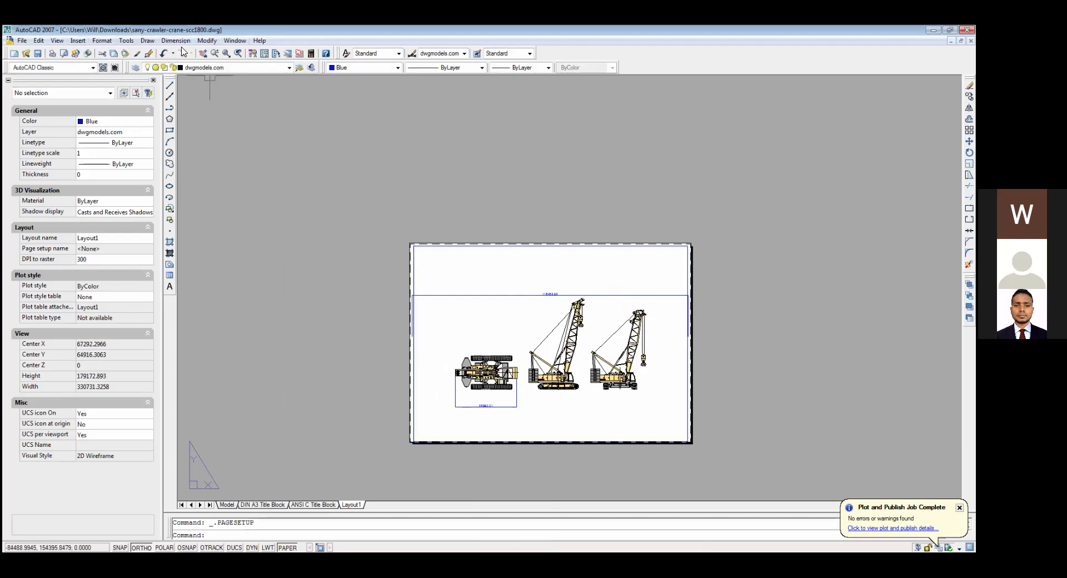
left_click(182, 44)
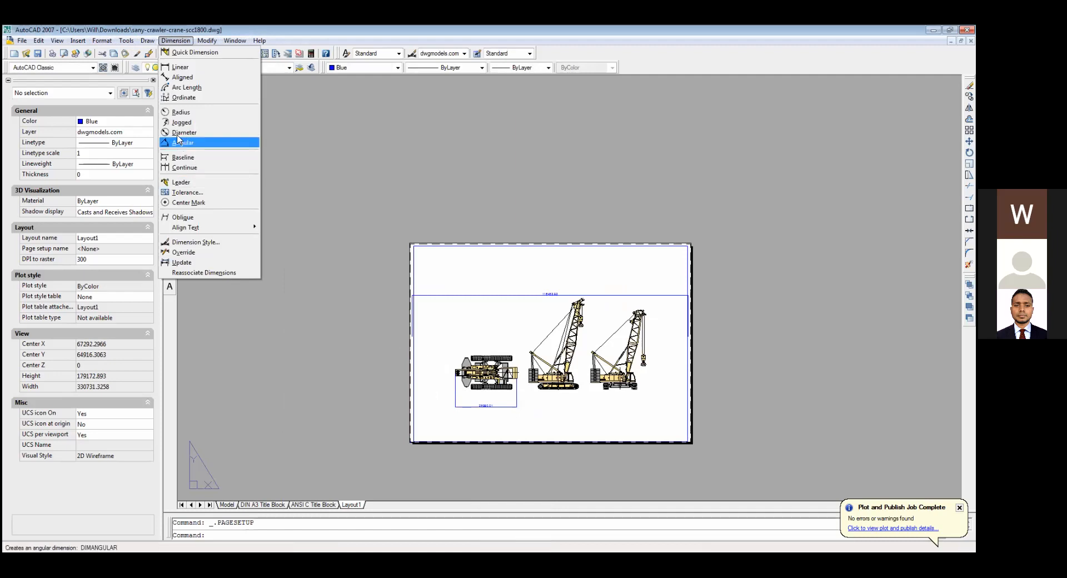
left_click(183, 66)
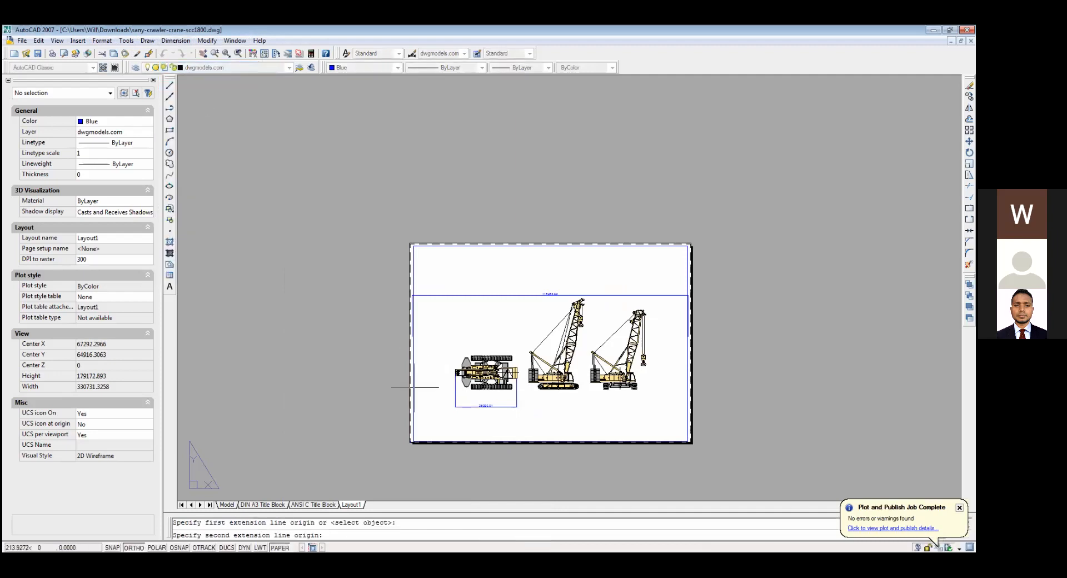
left_click(683, 387)
left_click(616, 419)
Step: Set the new bottom dimension's text height to 1000
left_click(616, 419)
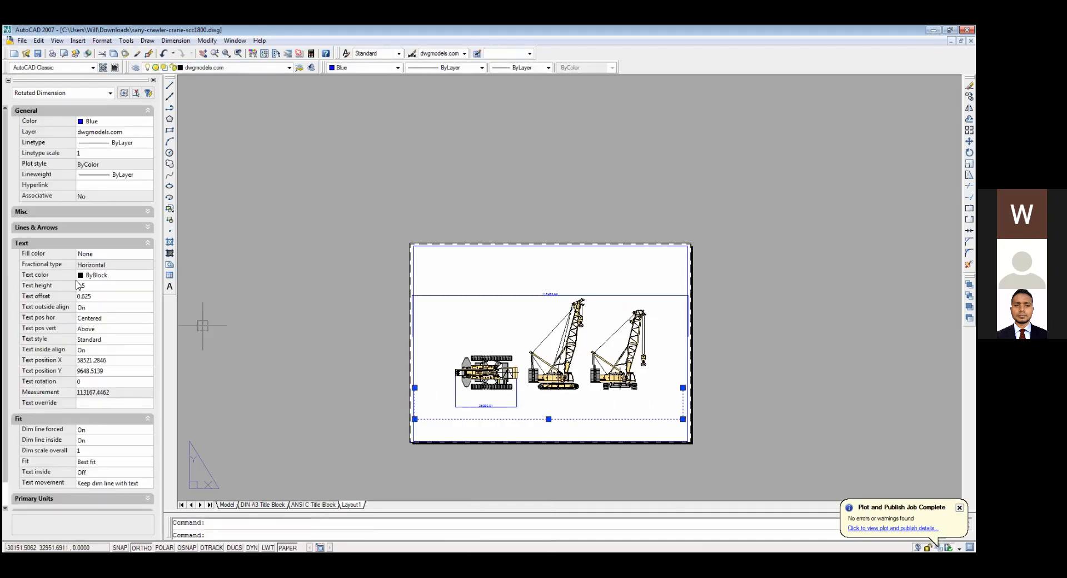
left_click(90, 286)
type("10")
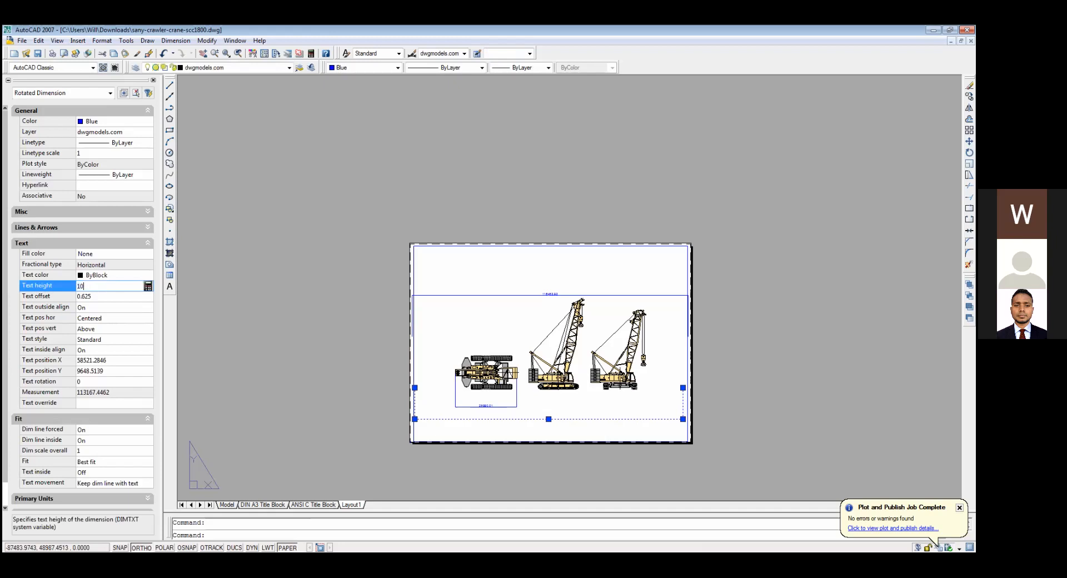
type("00")
key("Tab")
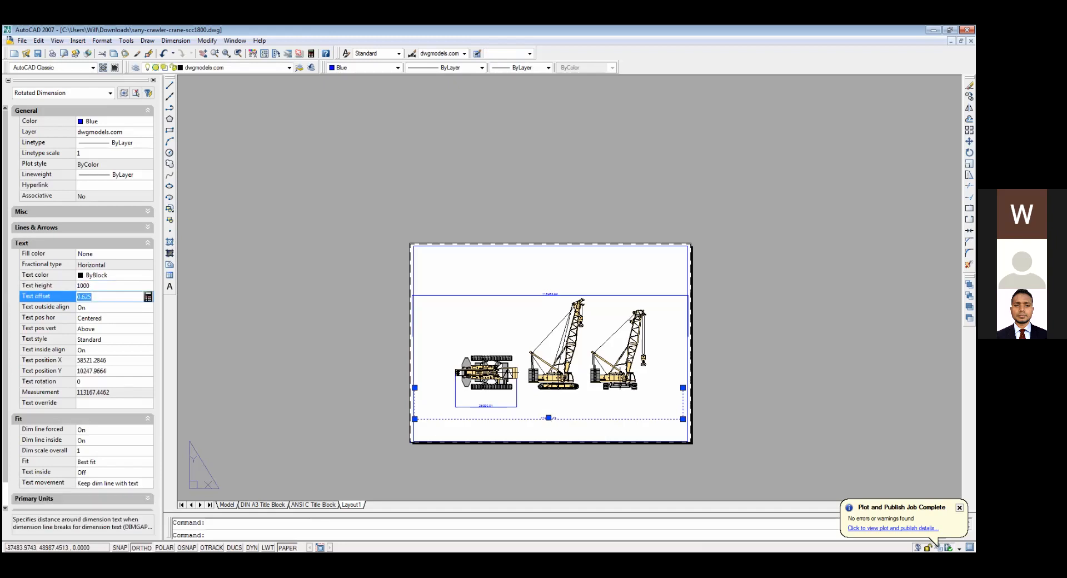
scroll(567, 421, "up", 7)
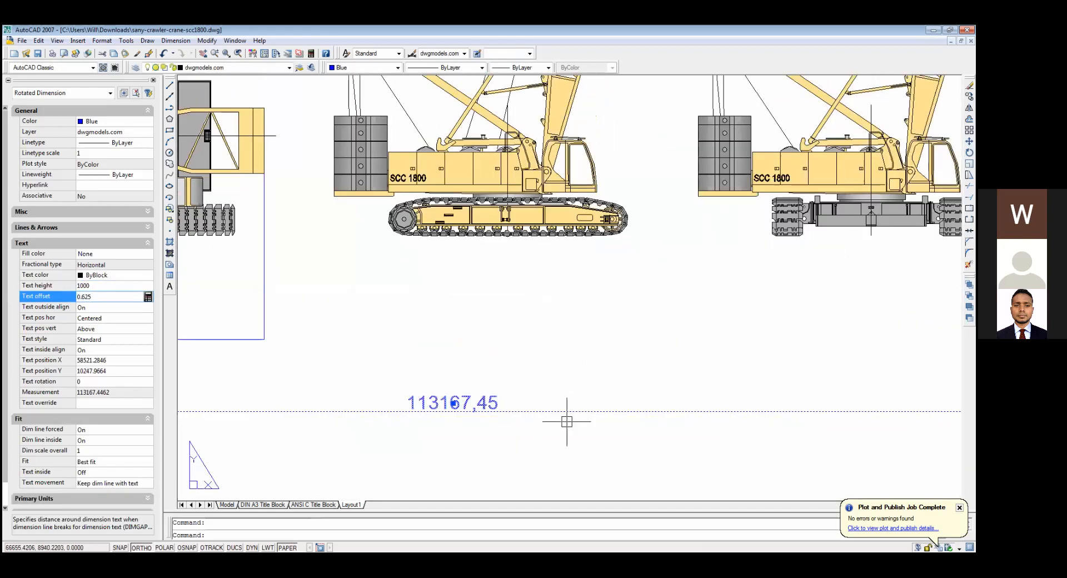
scroll(567, 421, "down", 2)
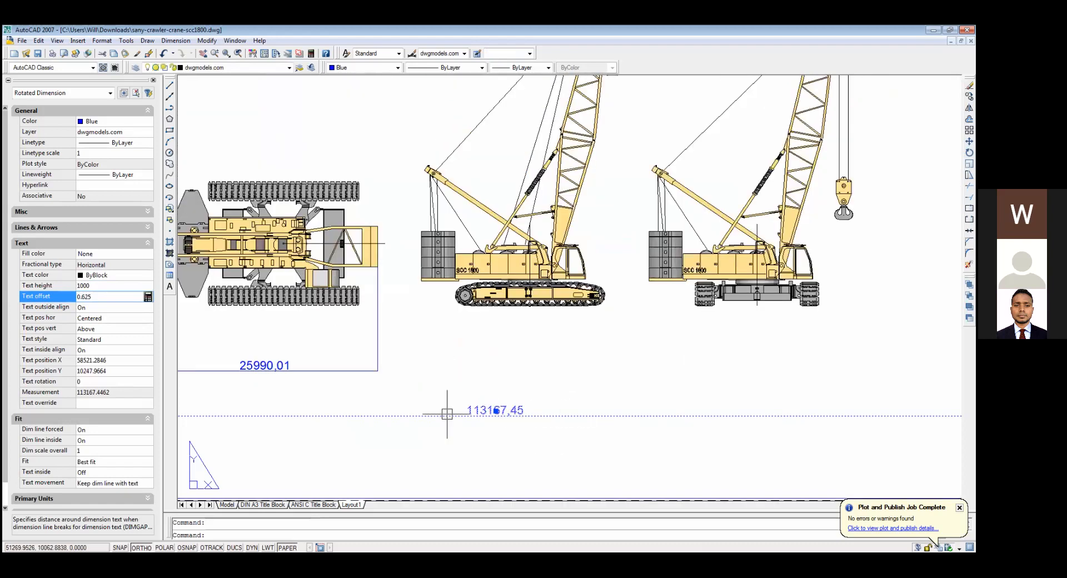
scroll(345, 408, "down", 5)
scroll(369, 431, "up", 4)
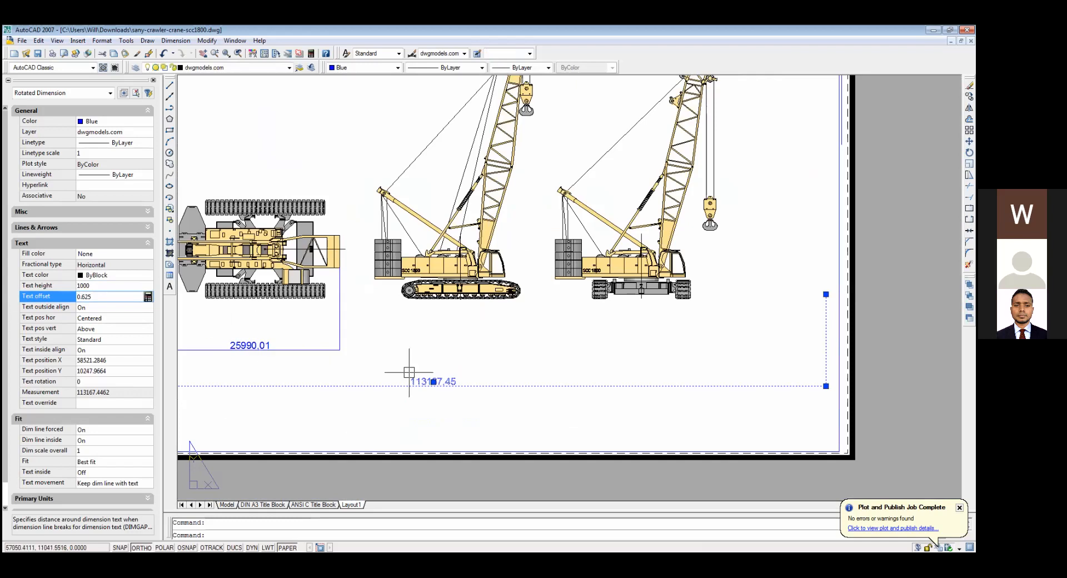
scroll(467, 403, "up", 1)
scroll(466, 403, "down", 6)
scroll(467, 408, "up", 2)
scroll(455, 409, "up", 4)
scroll(455, 408, "down", 6)
scroll(455, 408, "up", 6)
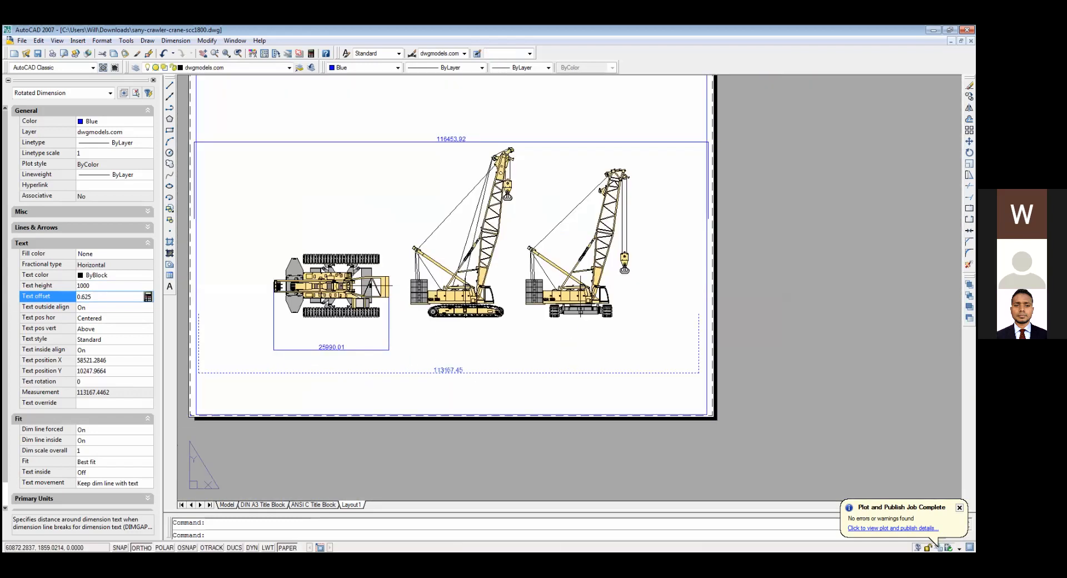
scroll(456, 408, "down", 4)
scroll(441, 387, "down", 2)
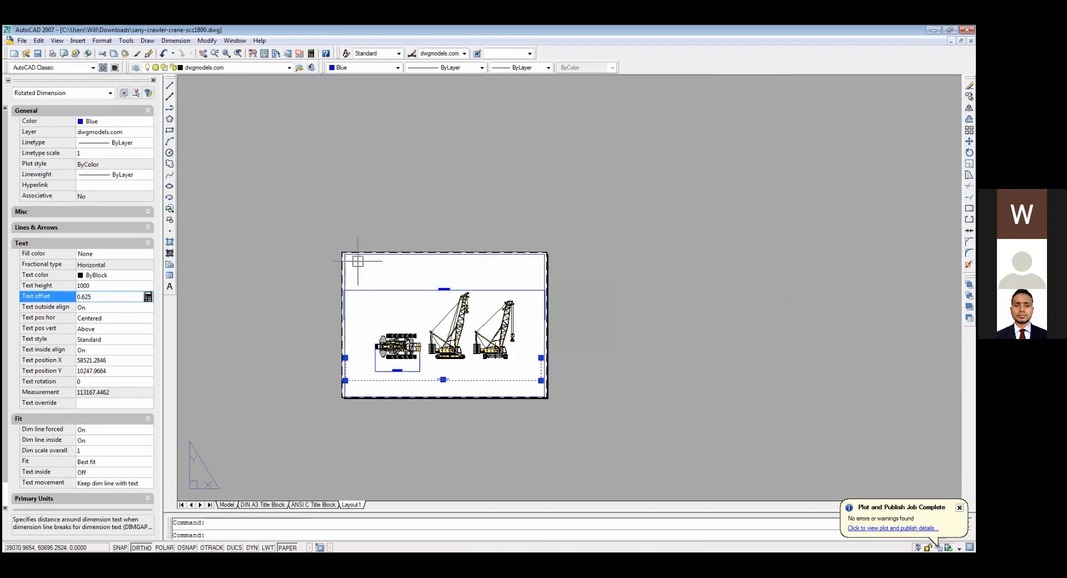
scroll(517, 350, "up", 3)
scroll(517, 350, "down", 4)
scroll(516, 350, "up", 3)
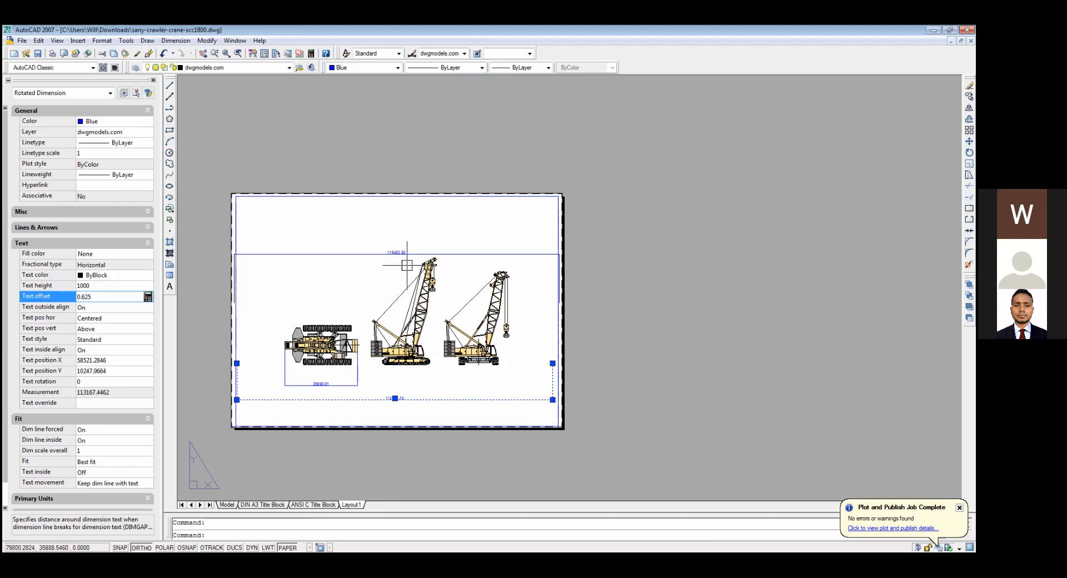
Step: Create Layout2 from the Layout1 tab's menu and switch to it
right_click(358, 505)
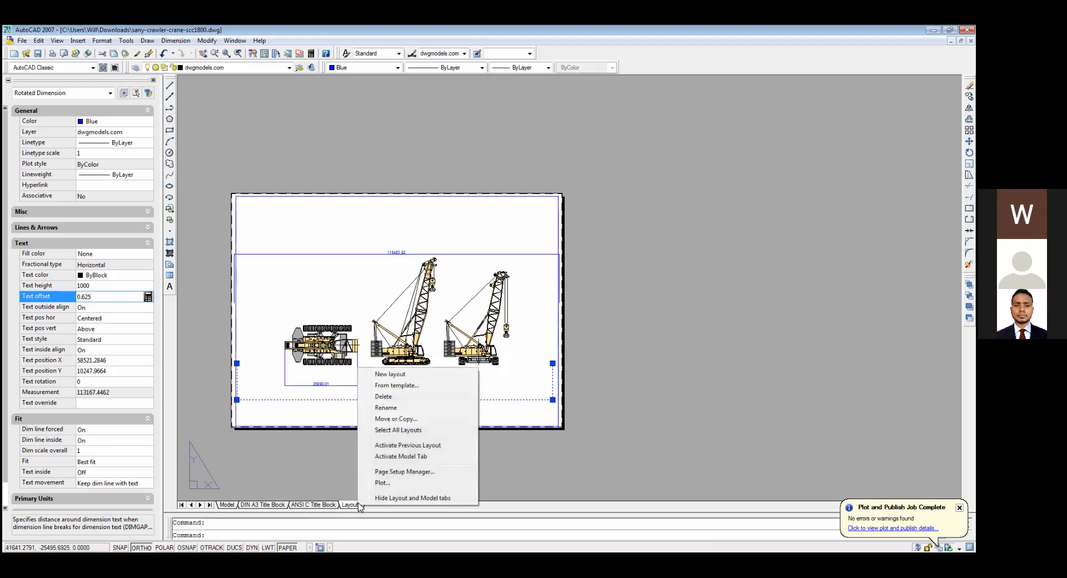
left_click(389, 373)
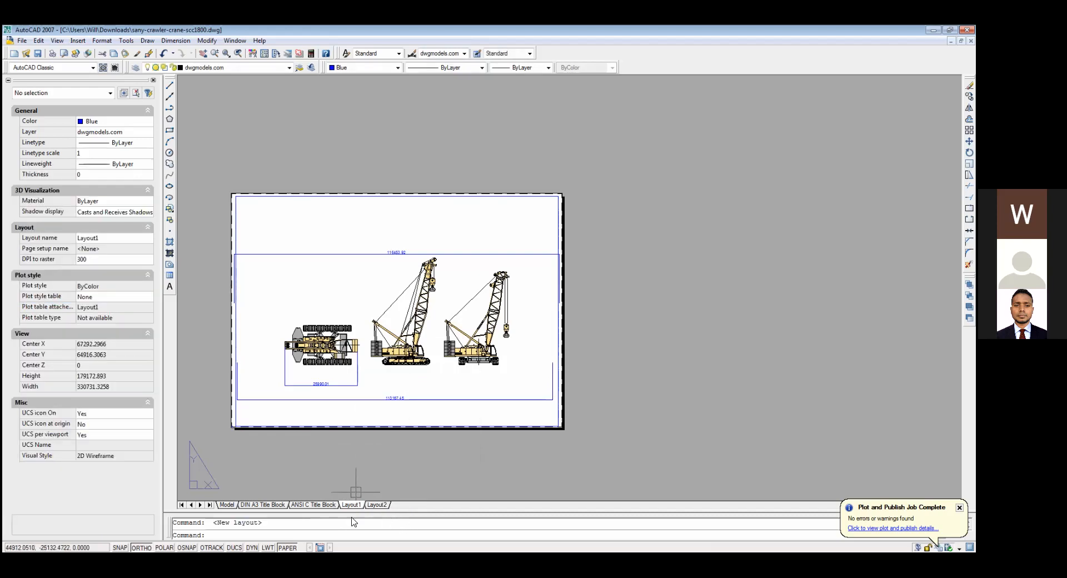
left_click(377, 504)
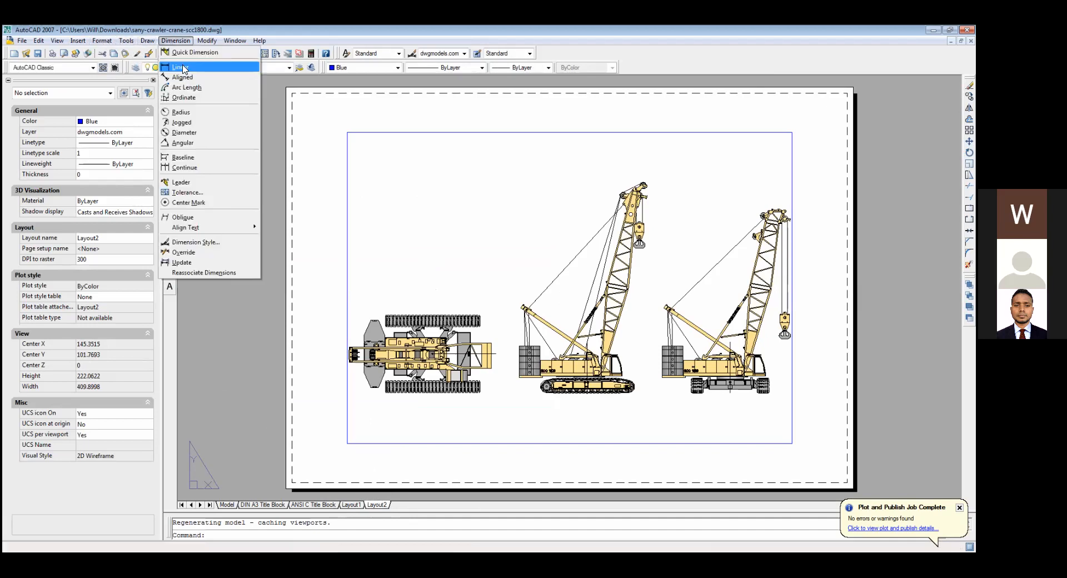
Step: Dimension across the bottom of the Layout2 sheet with a 275.48 linear dimension below the viewport
left_click(182, 66)
left_click(304, 352)
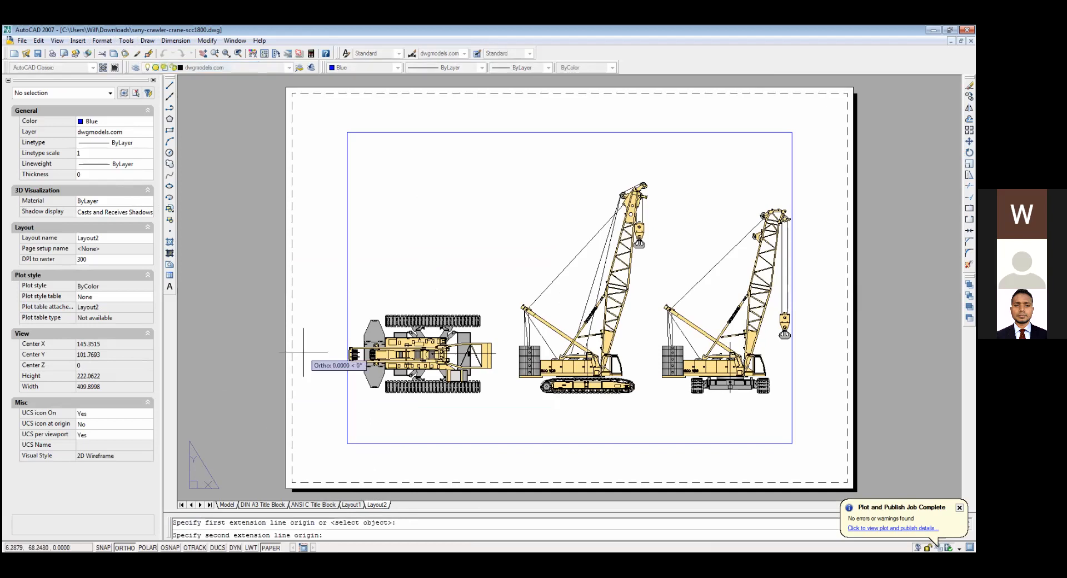
left_click(829, 352)
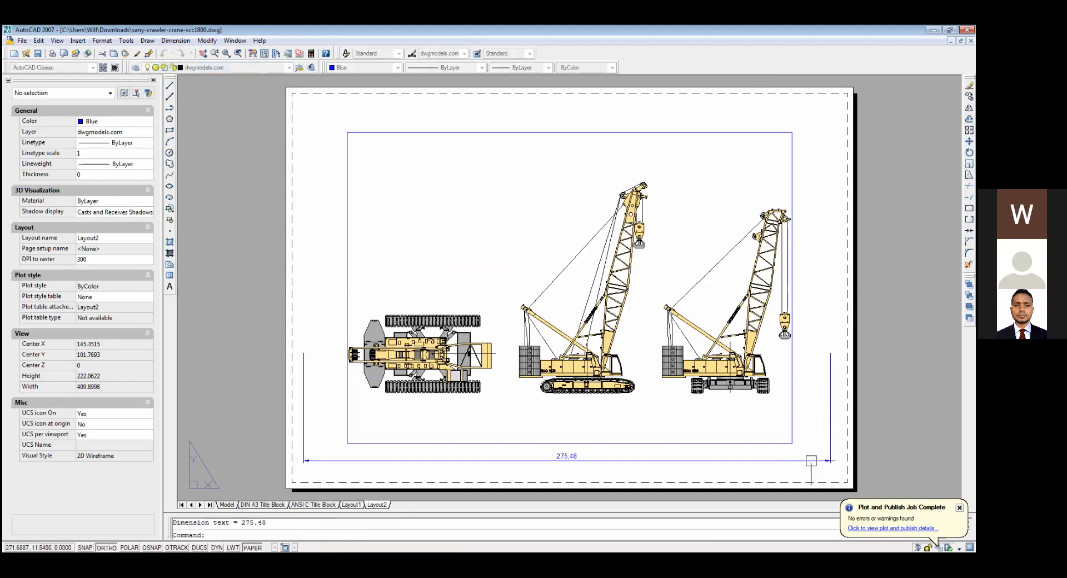
left_click(811, 460)
scroll(792, 465, "up", 2)
scroll(793, 469, "up", 3)
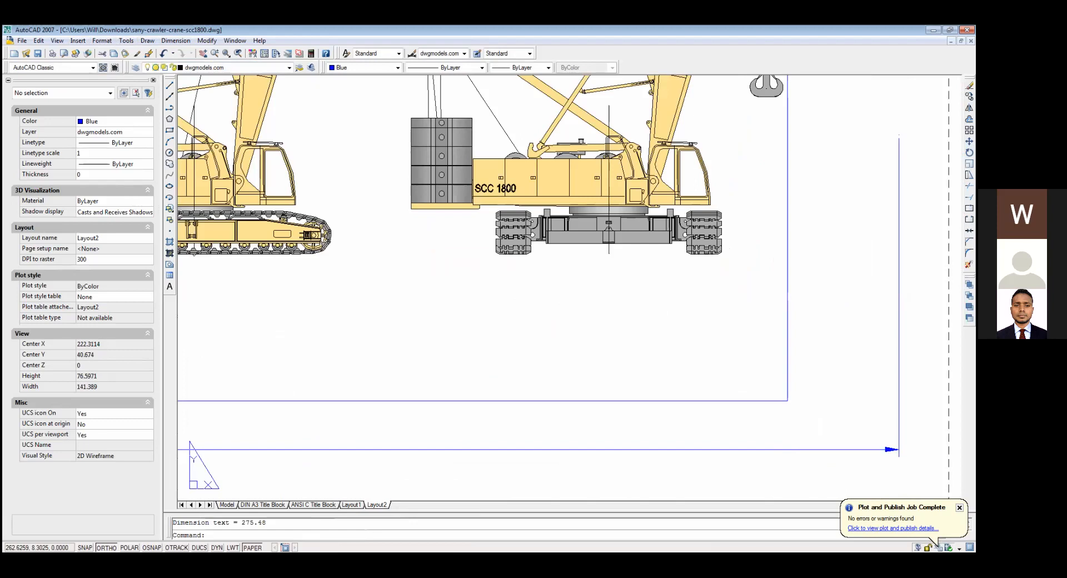
scroll(632, 472, "down", 5)
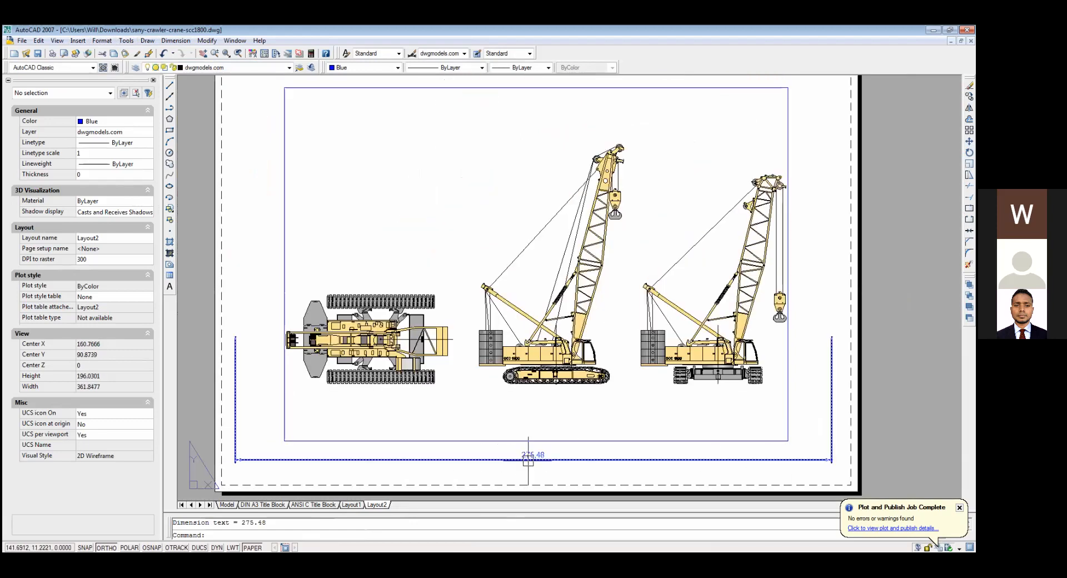
scroll(527, 460, "up", 2)
scroll(526, 460, "down", 4)
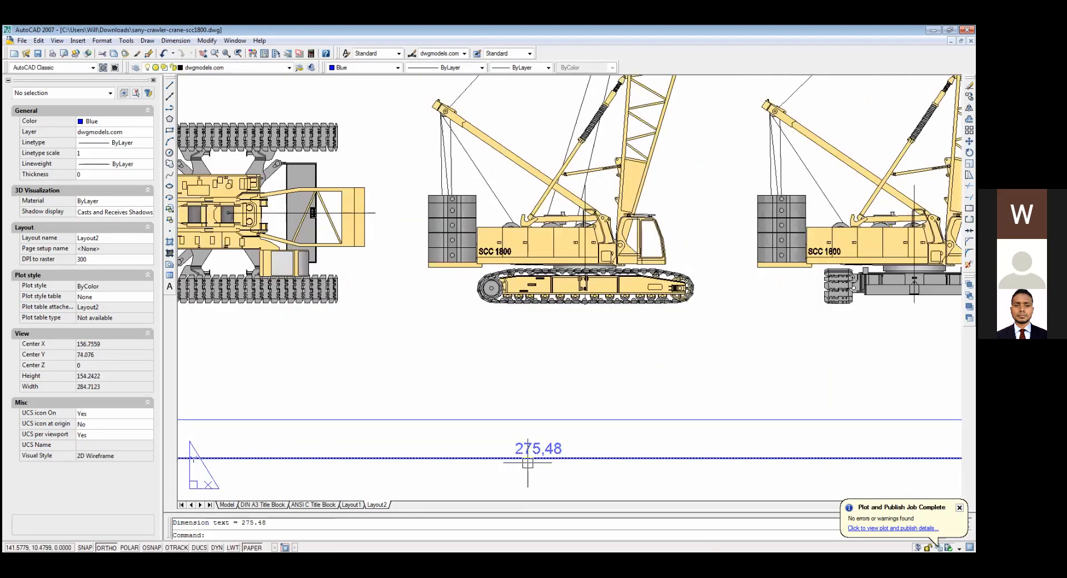
scroll(527, 460, "up", 5)
scroll(526, 461, "down", 5)
scroll(527, 460, "up", 5)
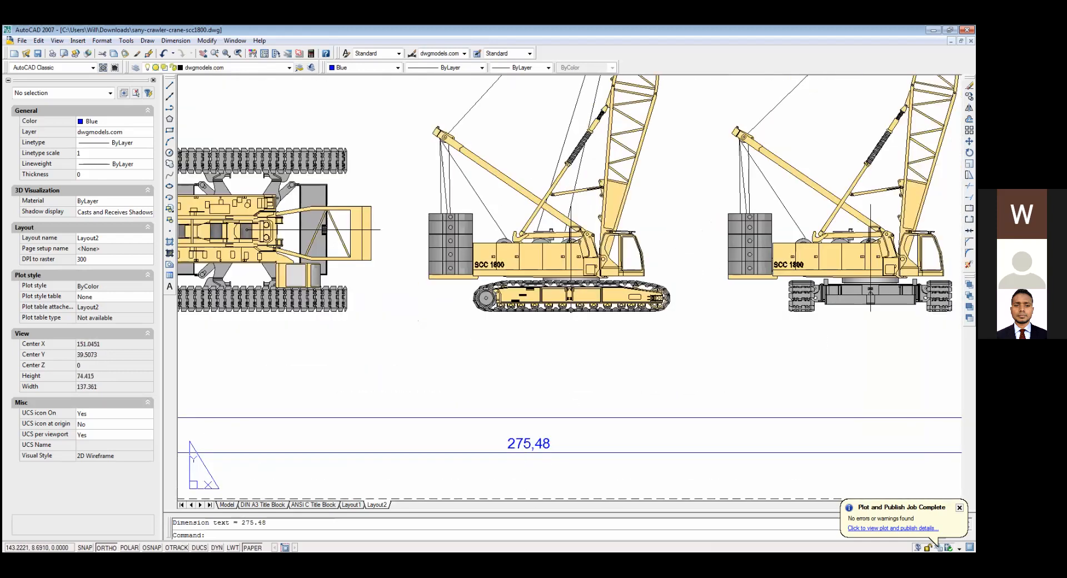
scroll(523, 462, "down", 2)
scroll(522, 463, "down", 3)
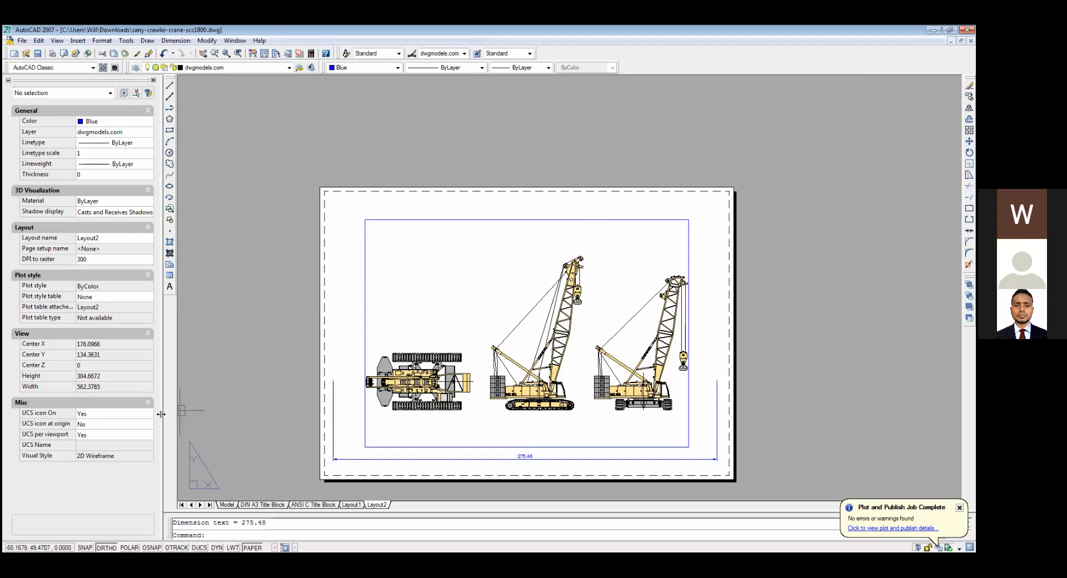
left_click(364, 311)
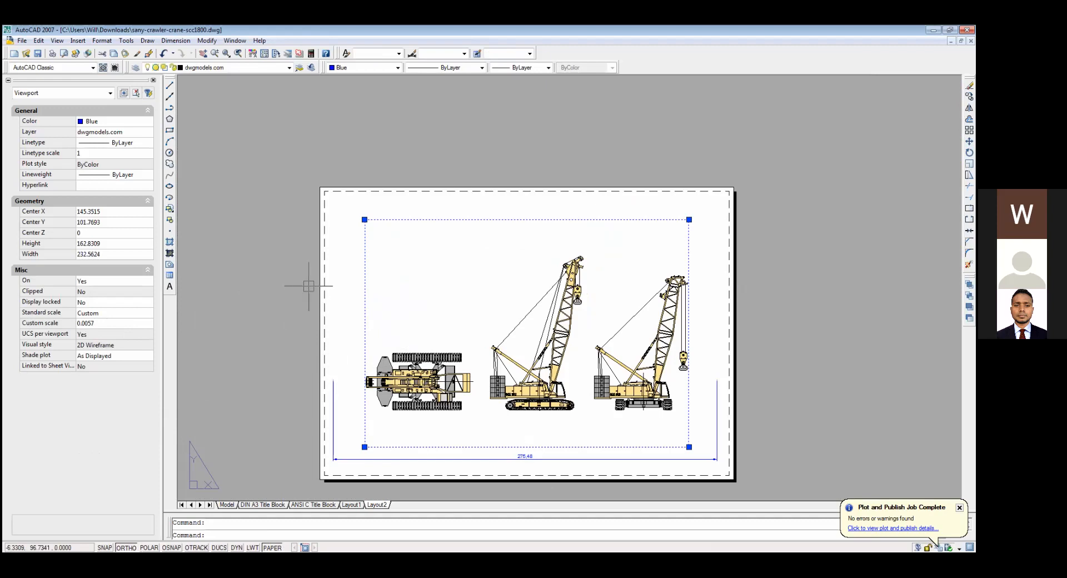
left_click(339, 459)
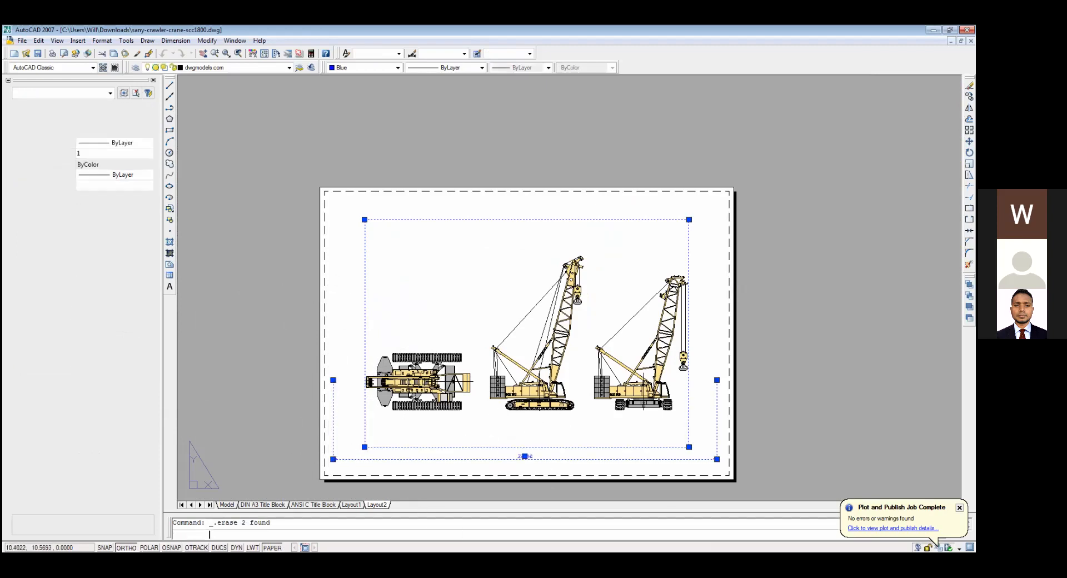
key("Delete")
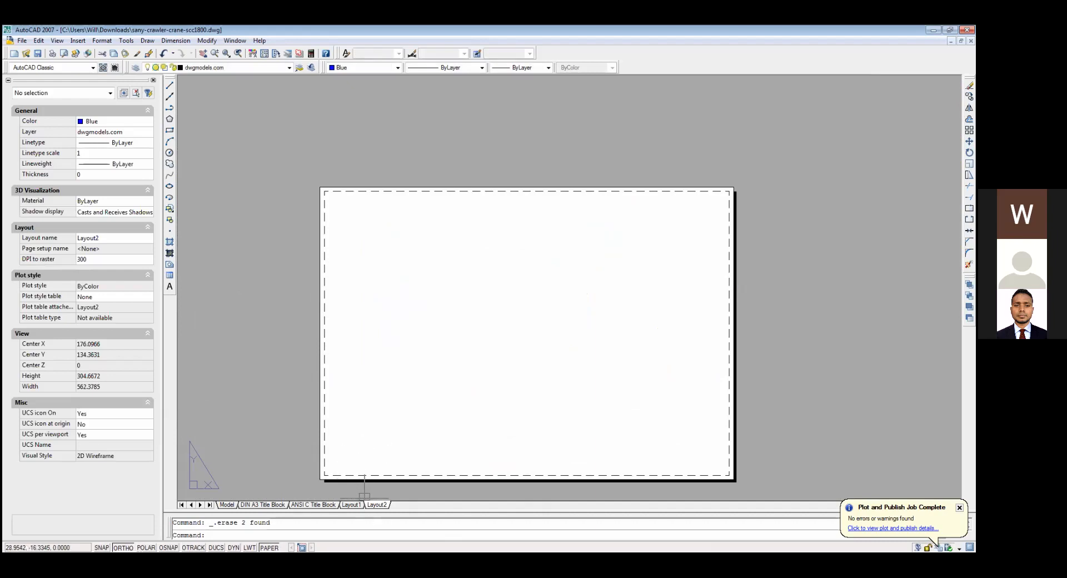
key("ctrl+z")
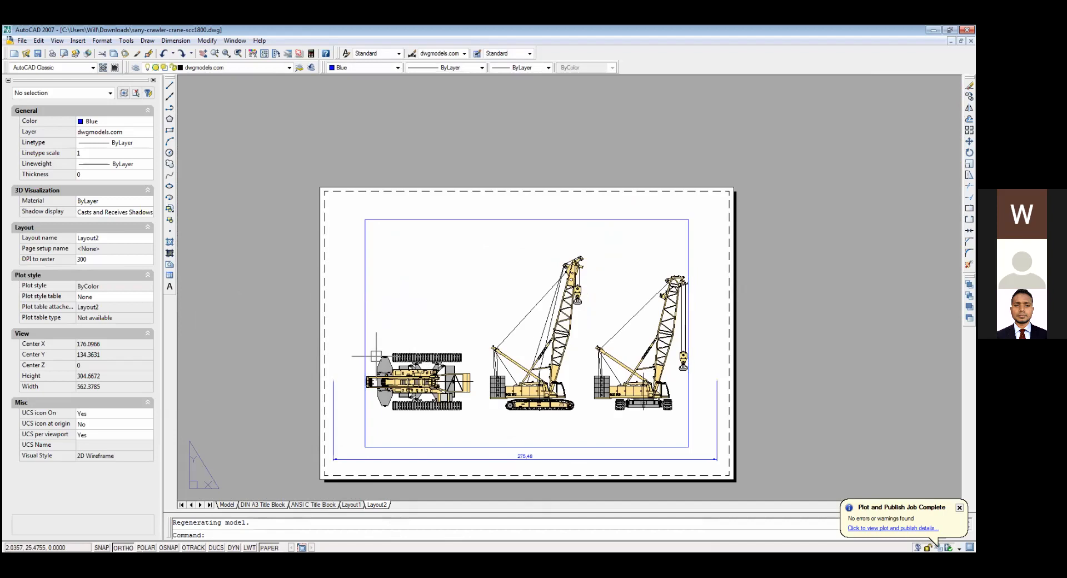
scroll(376, 359, "up", 5)
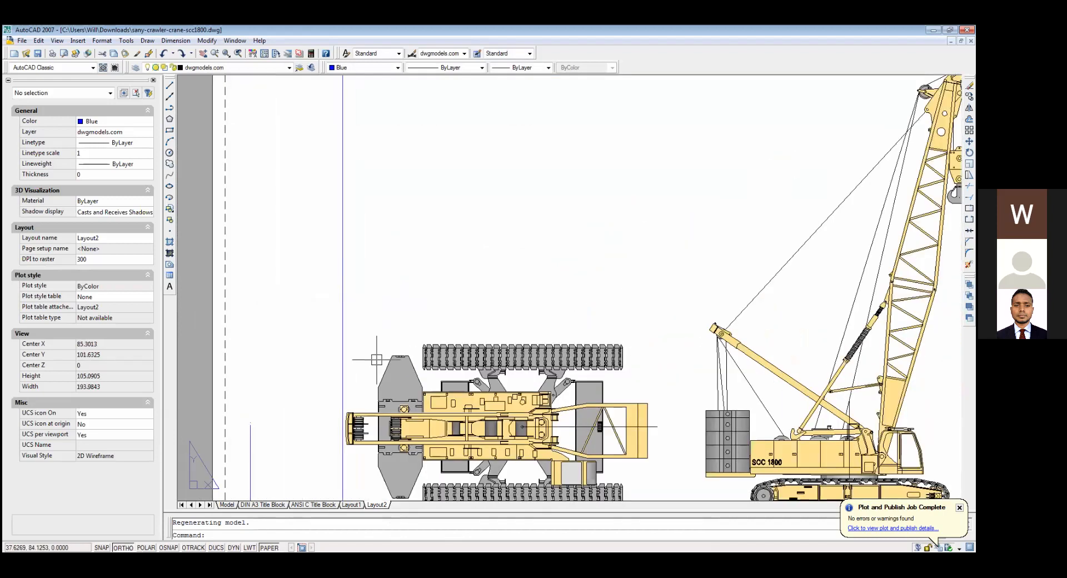
middle_click_drag(502, 386, 493, 325)
scroll(521, 389, "down", 1)
middle_click_drag(579, 446, 492, 389)
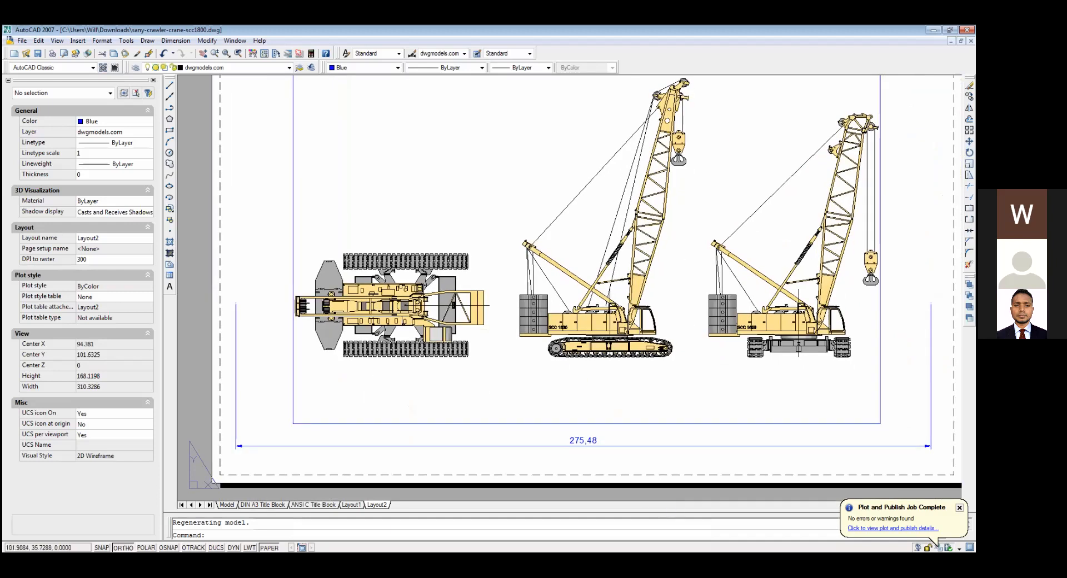
left_click(591, 444)
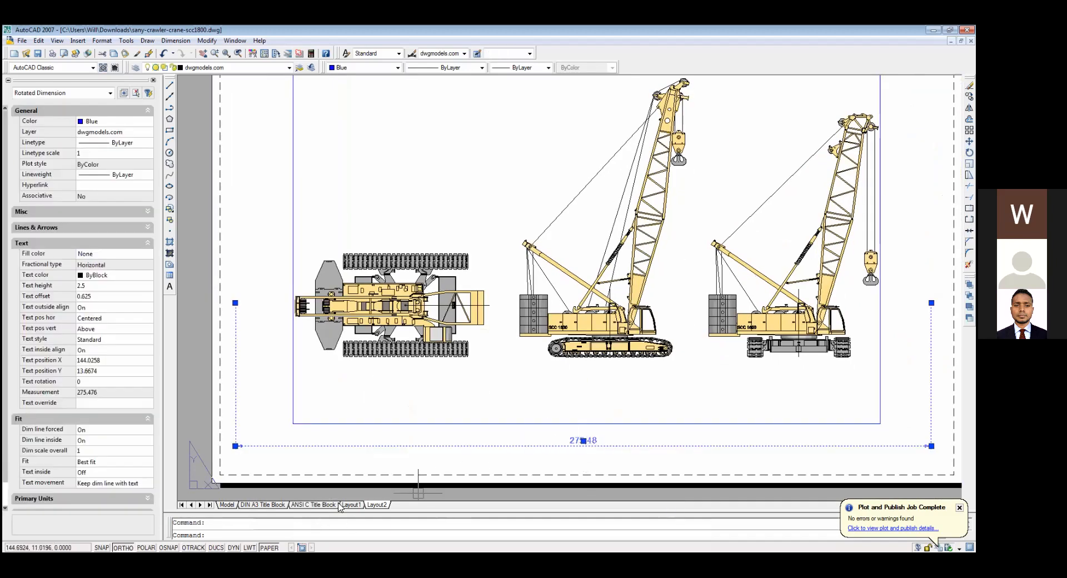
Step: Set Layout2's page setup to a 1:1 plot scale in millimetres
right_click(383, 505)
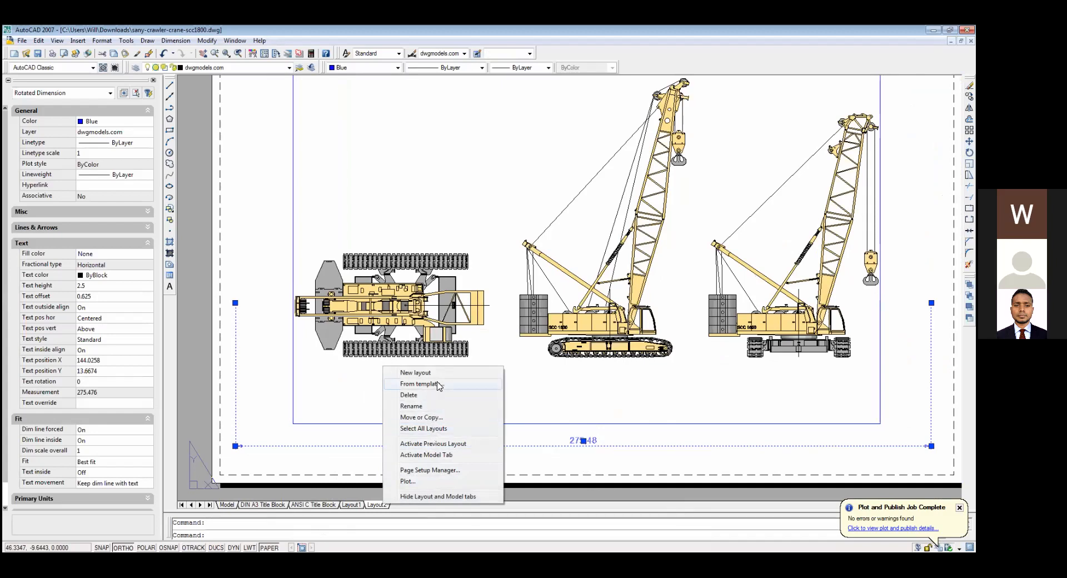
left_click(449, 470)
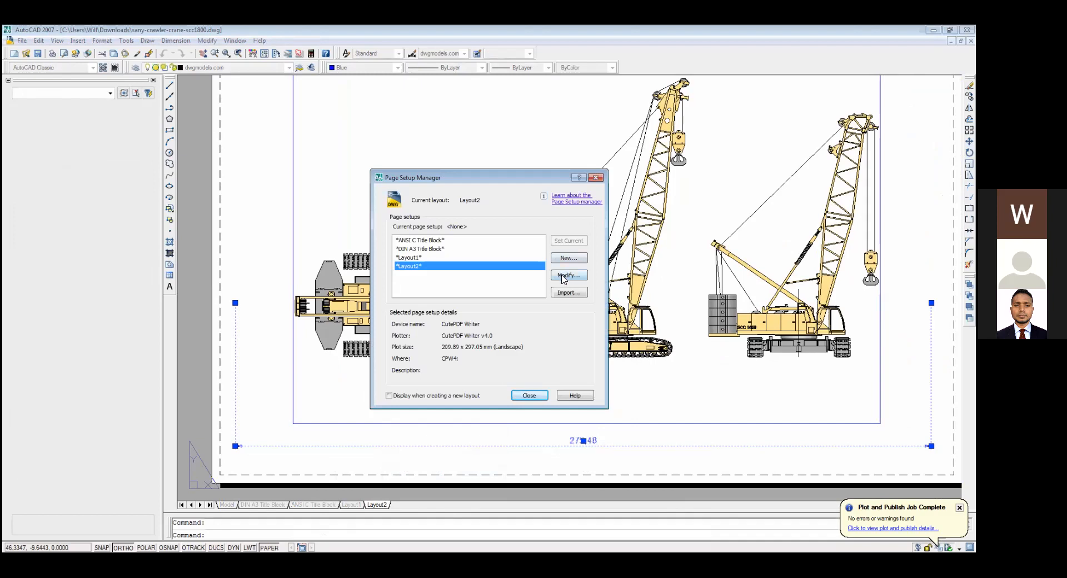
left_click(563, 277)
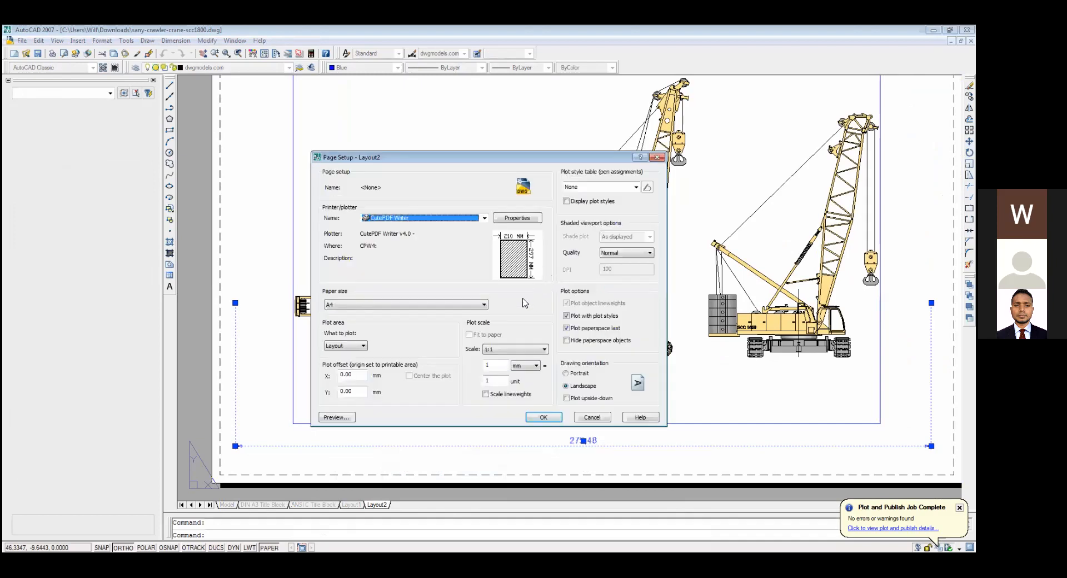
left_click(534, 365)
left_click(528, 374)
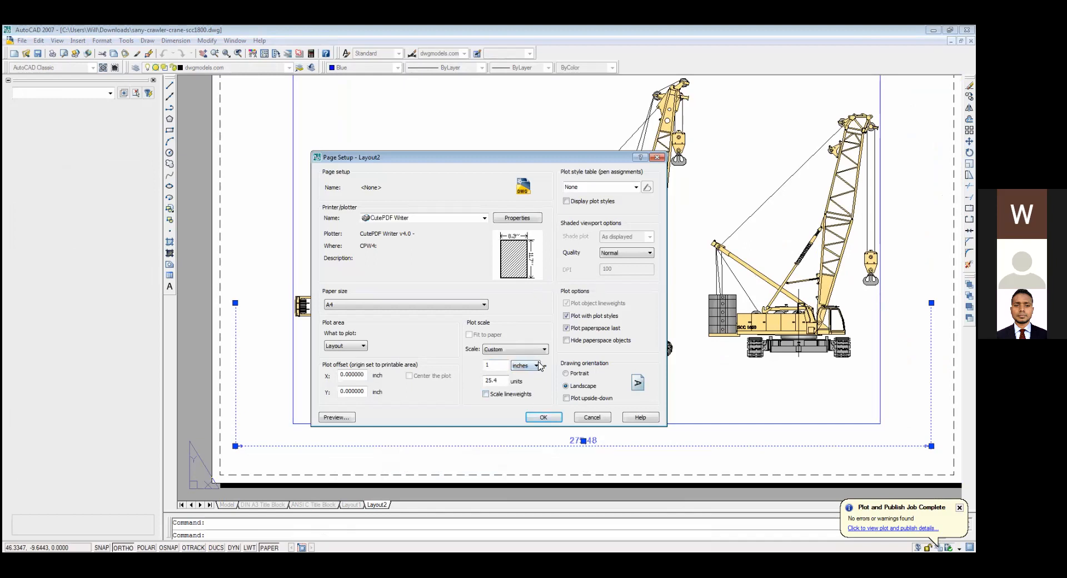
left_click(542, 349)
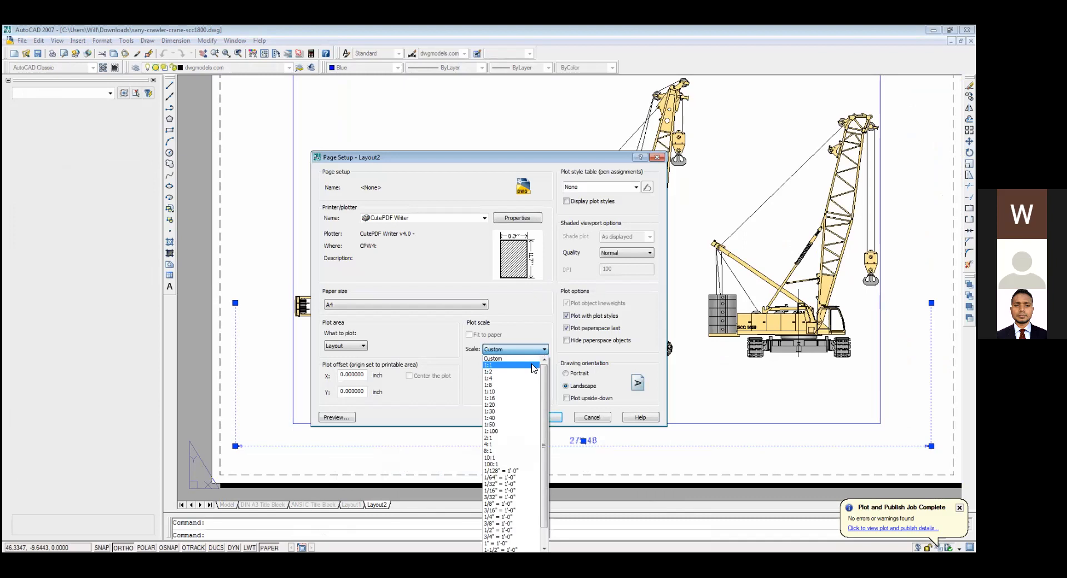
left_click(534, 367)
left_click(533, 365)
left_click(533, 365)
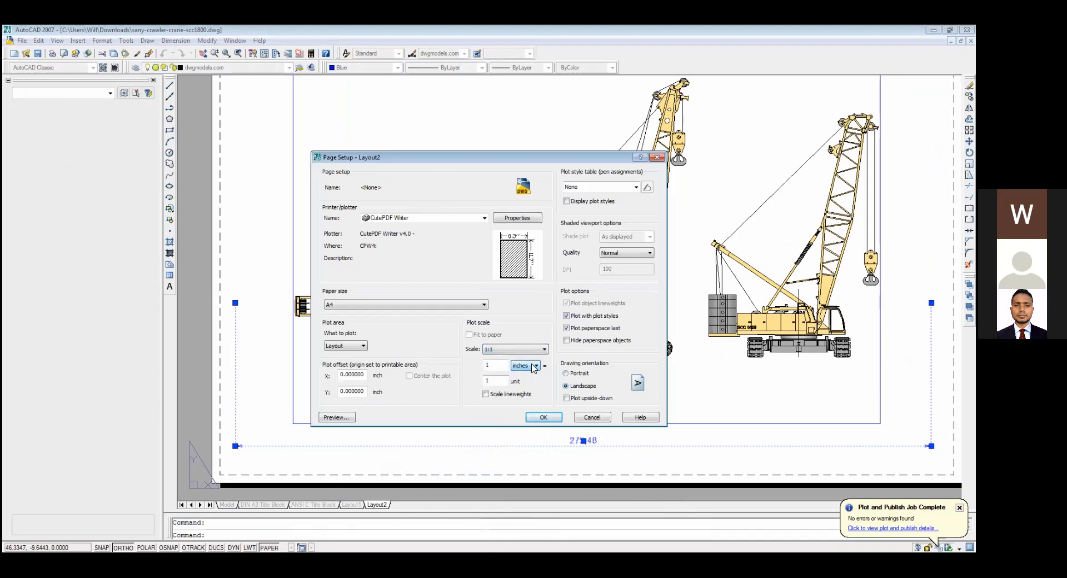
left_click(537, 350)
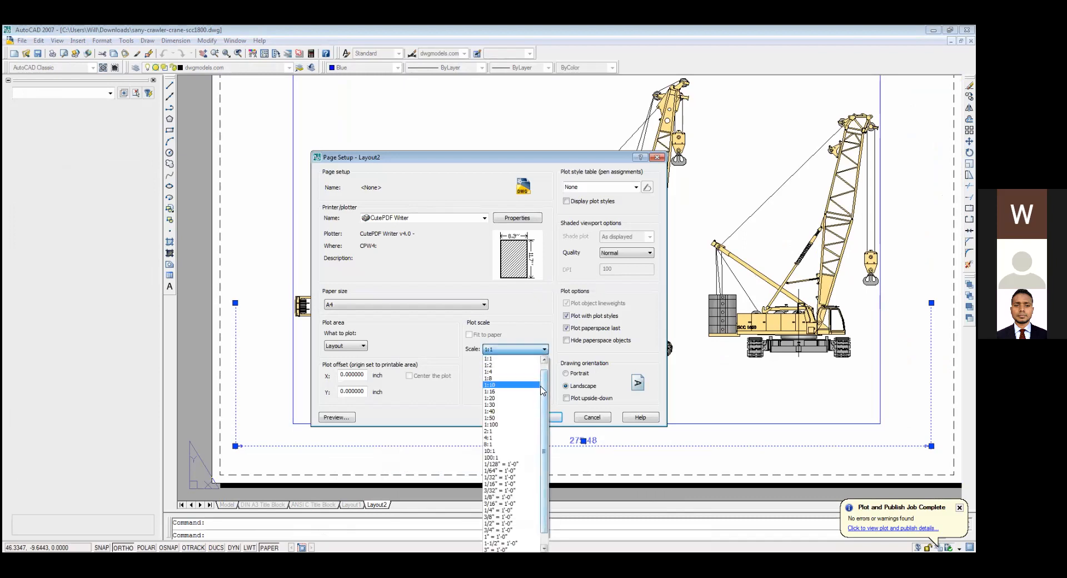
left_click(528, 365)
left_click(534, 366)
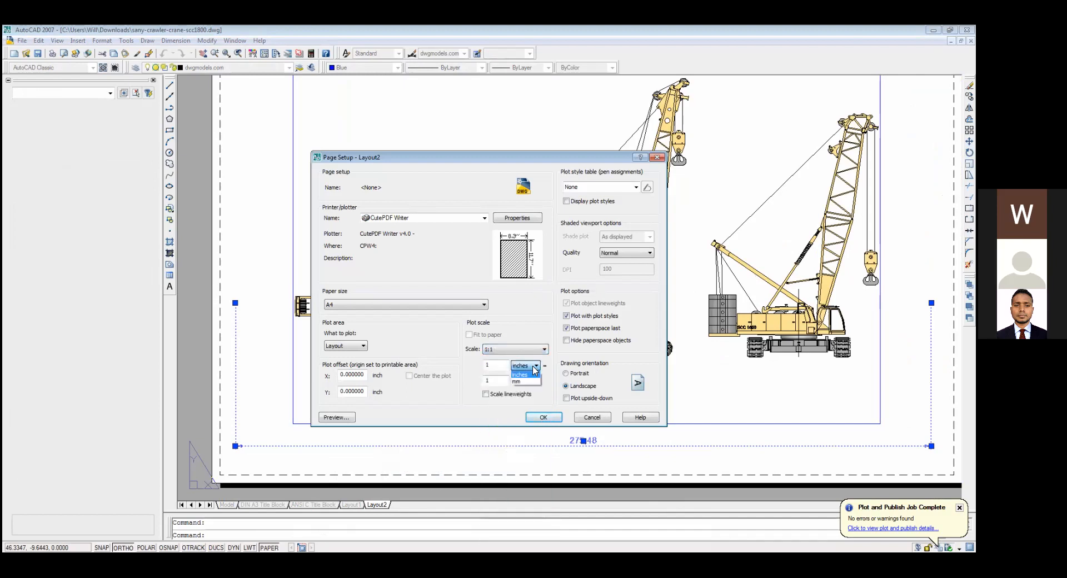
left_click(527, 381)
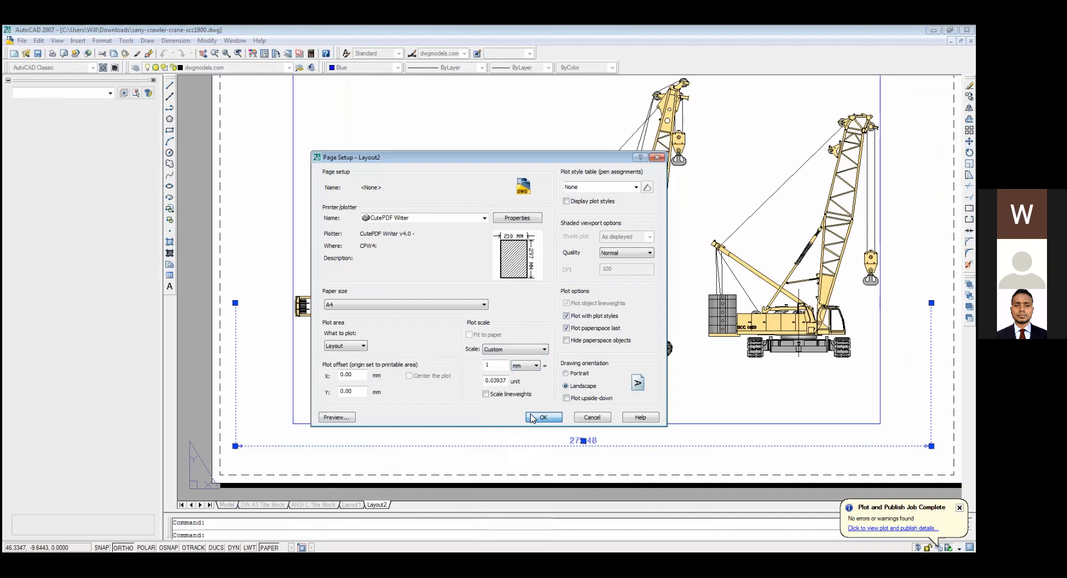
left_click(532, 418)
left_click(529, 396)
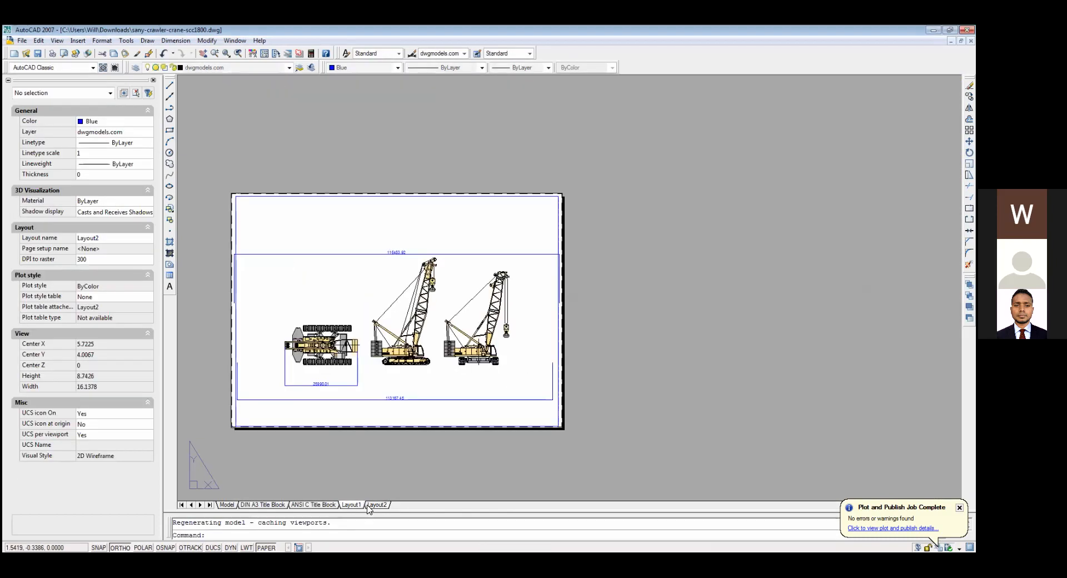
Step: Create a viewport with MV on Layout2, spanning the sheet from top-left to bottom-right
left_click(369, 505)
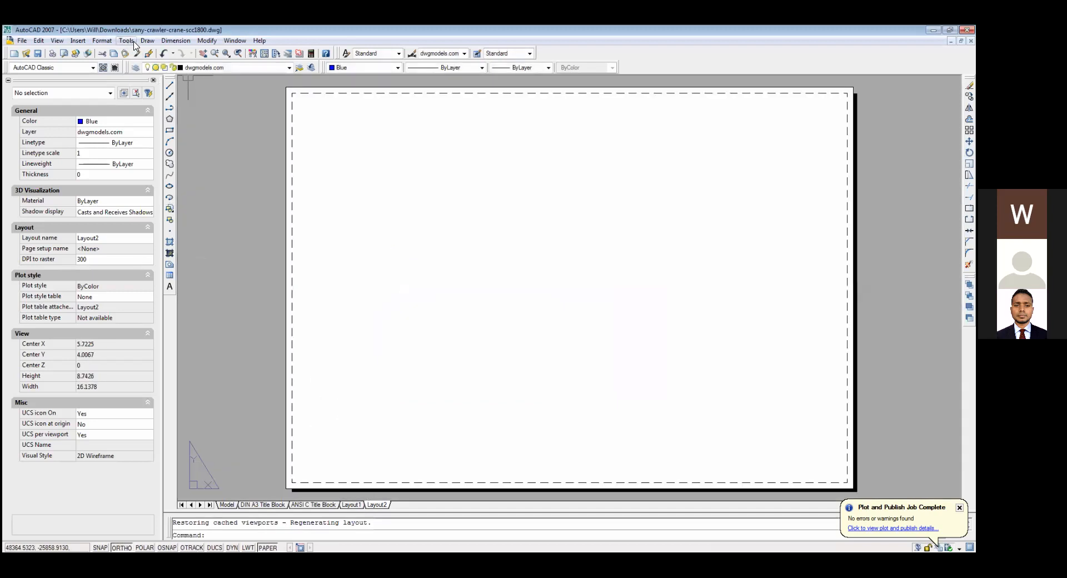
type("m")
type("v")
key("Return")
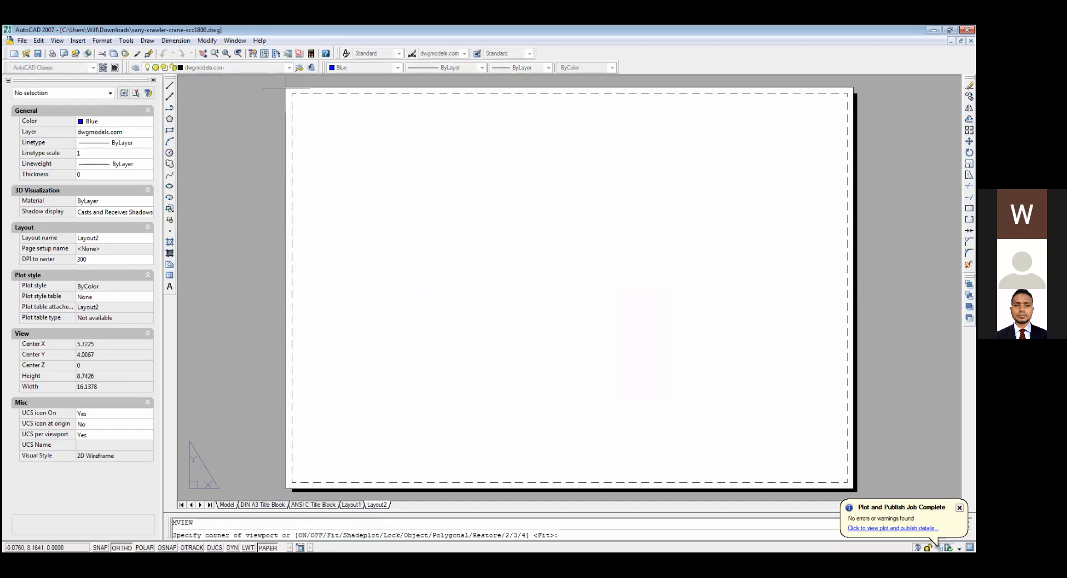
left_click(292, 94)
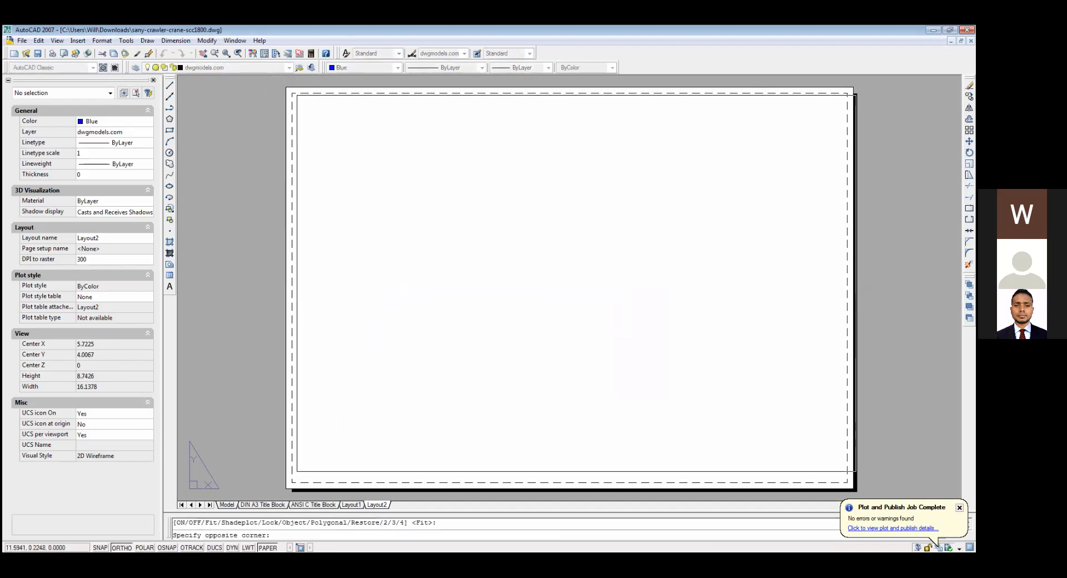
left_click(841, 484)
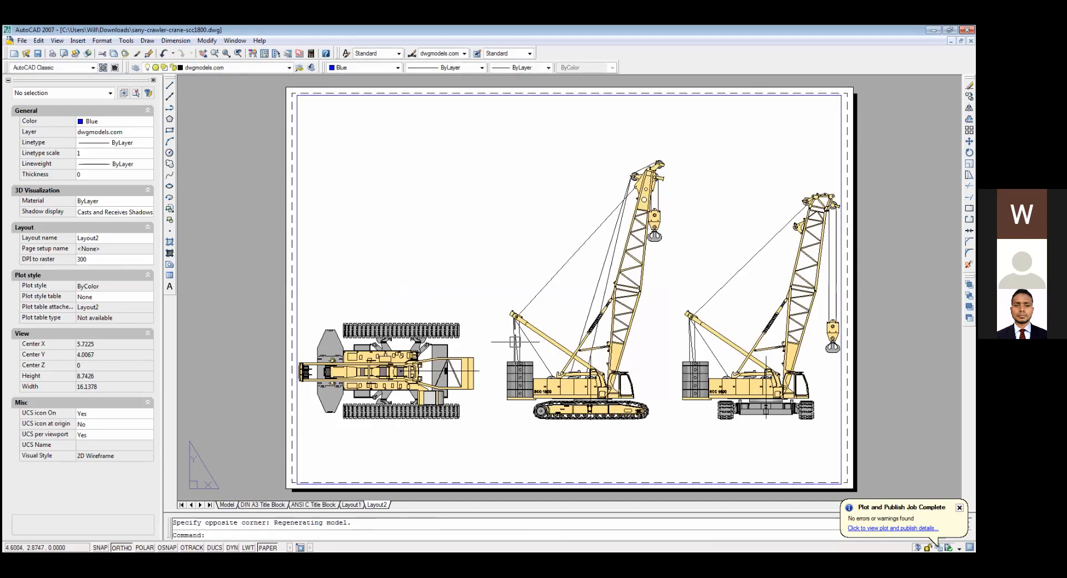
scroll(516, 343, "down", 2)
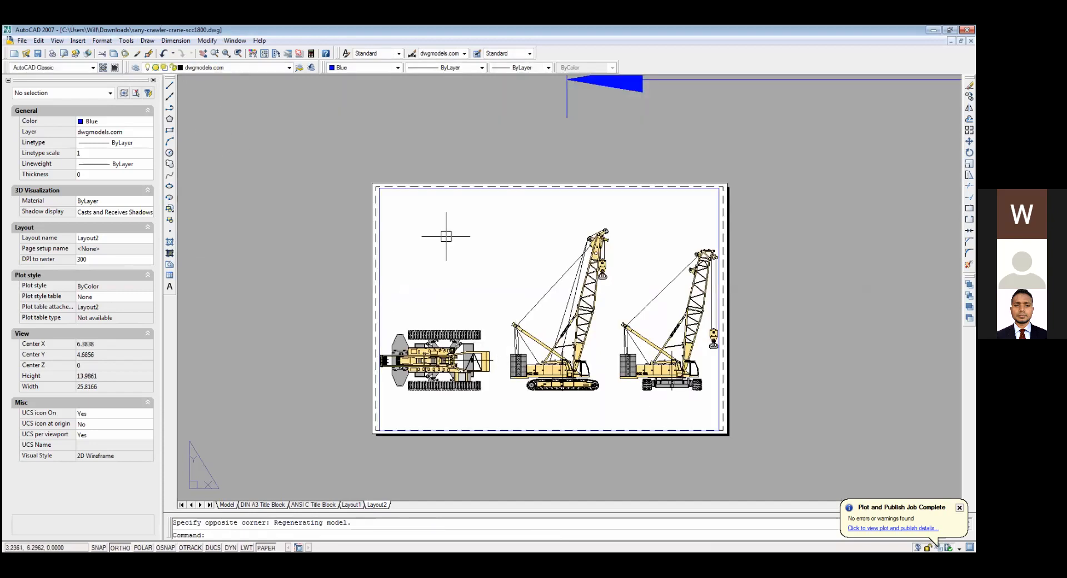
scroll(492, 251, "down", 10)
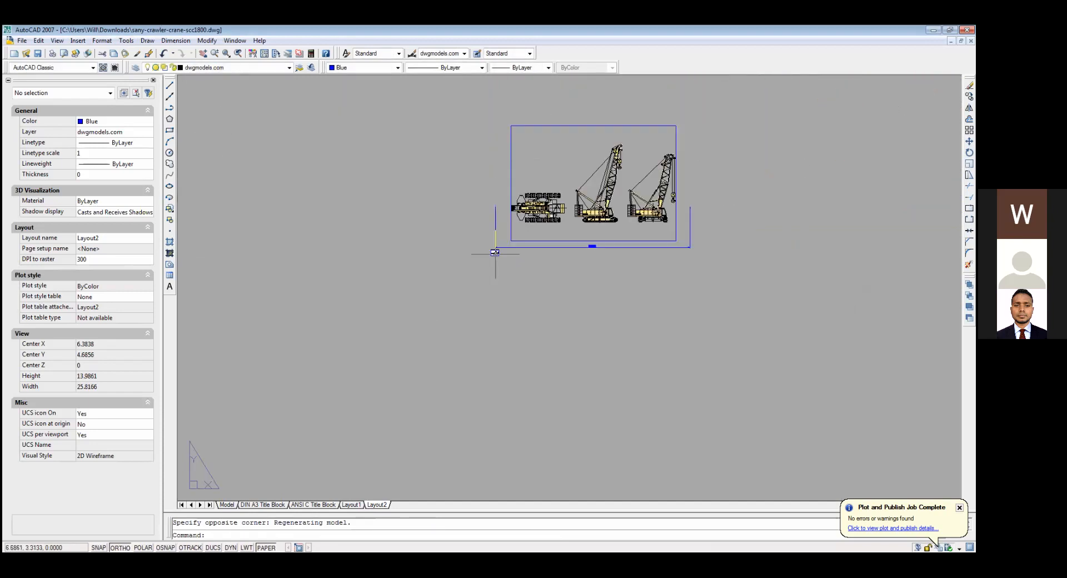
scroll(577, 260, "up", 2)
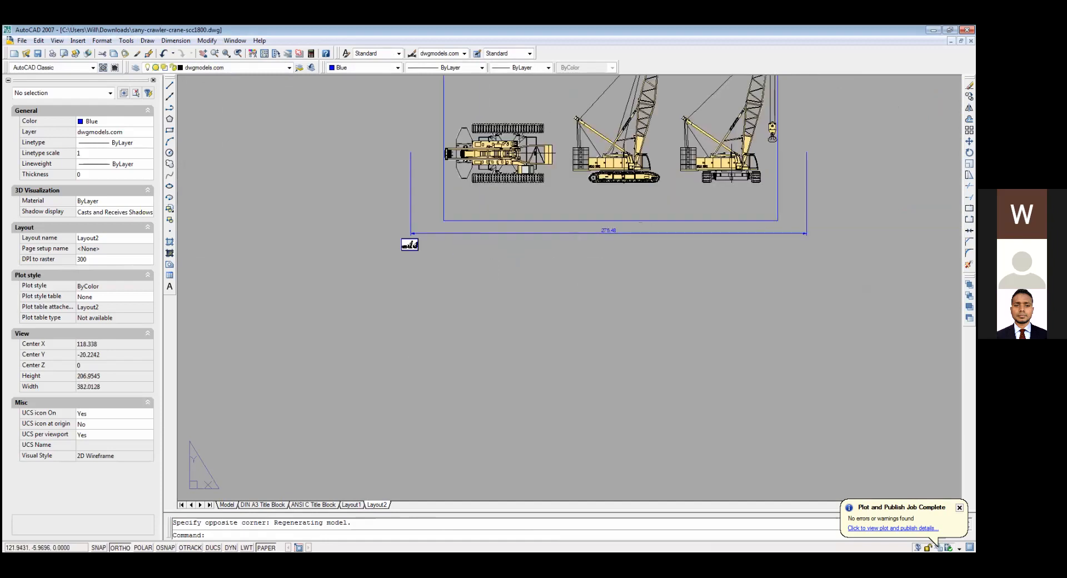
scroll(577, 259, "down", 2)
scroll(577, 260, "down", 2)
scroll(577, 259, "up", 3)
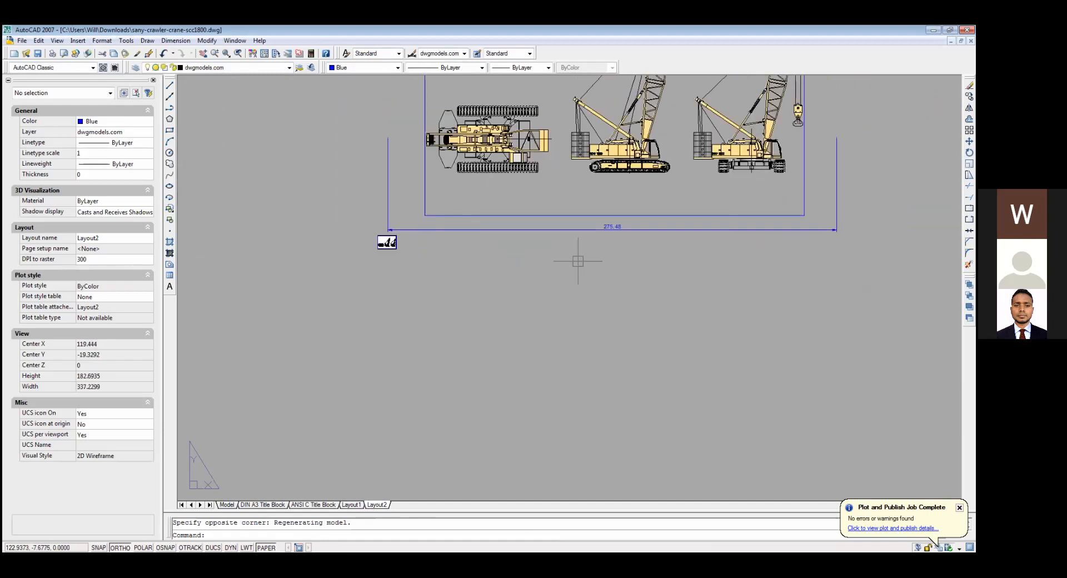
scroll(578, 260, "down", 5)
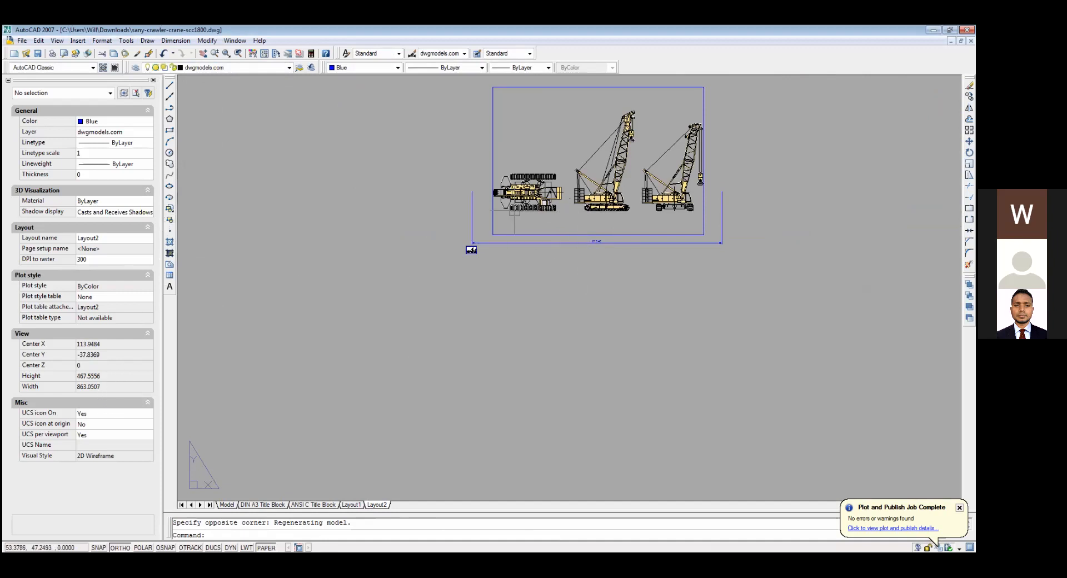
Step: Select the new viewport, frame the crane sheet, and switch to model space
left_click(503, 234)
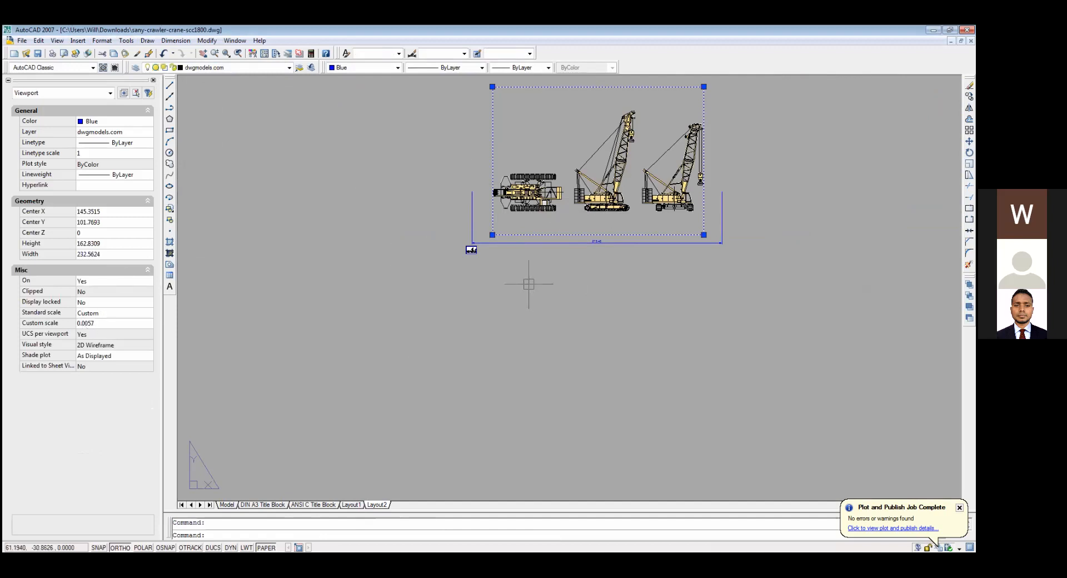
scroll(471, 250, "up", 4)
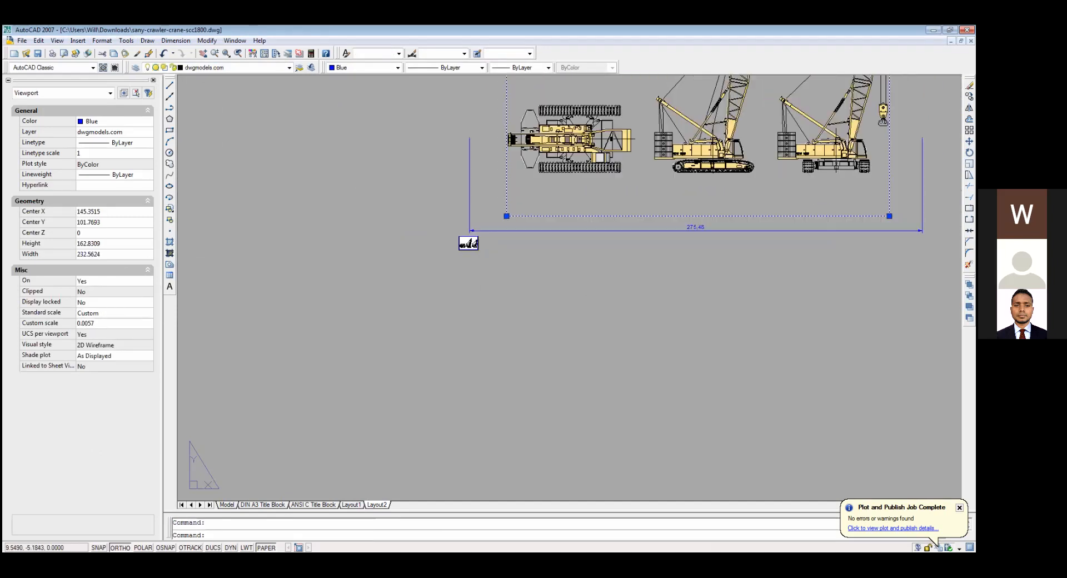
scroll(468, 249, "up", 10)
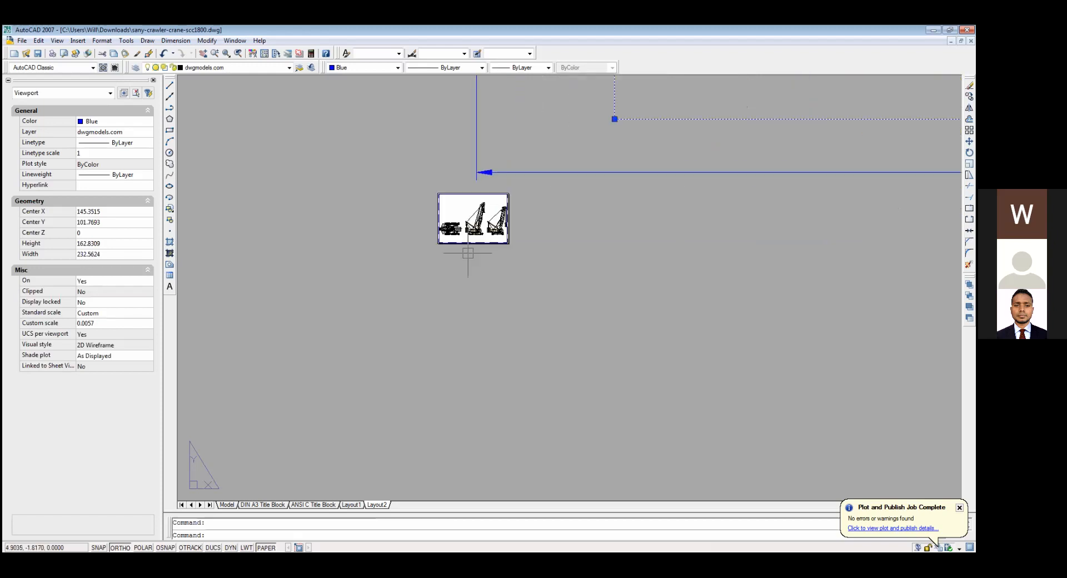
middle_click_drag(445, 349, 436, 444)
scroll(431, 392, "up", 8)
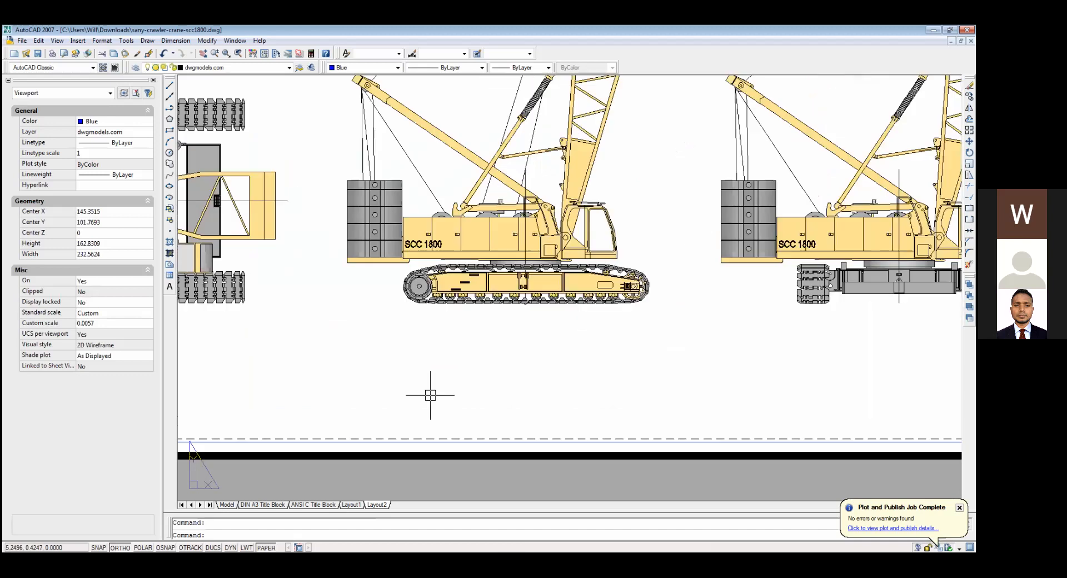
scroll(431, 392, "down", 12)
scroll(436, 396, "down", 5)
scroll(436, 396, "up", 3)
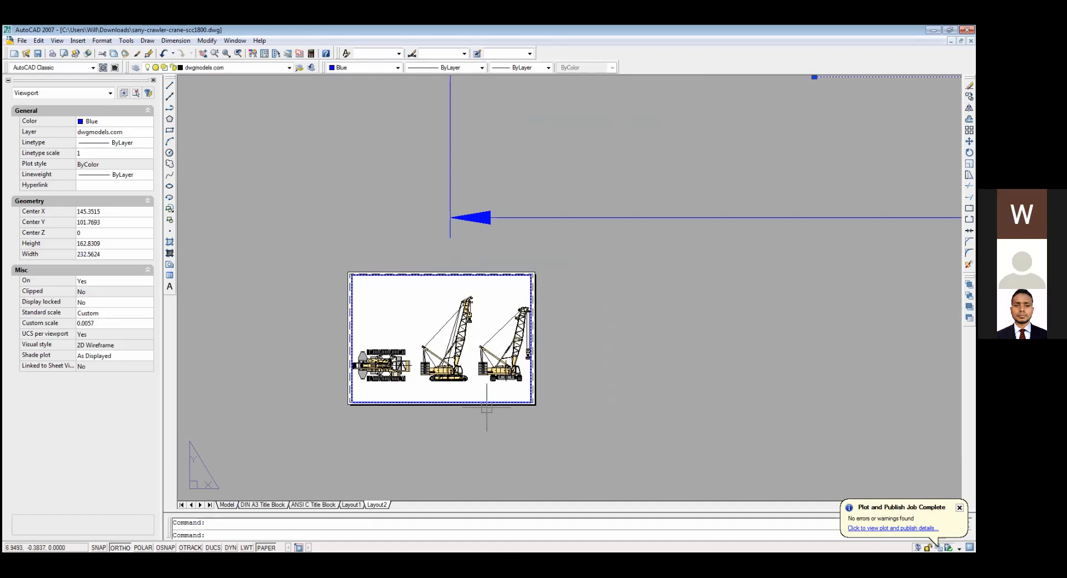
scroll(387, 373, "up", 3)
scroll(387, 373, "up", 2)
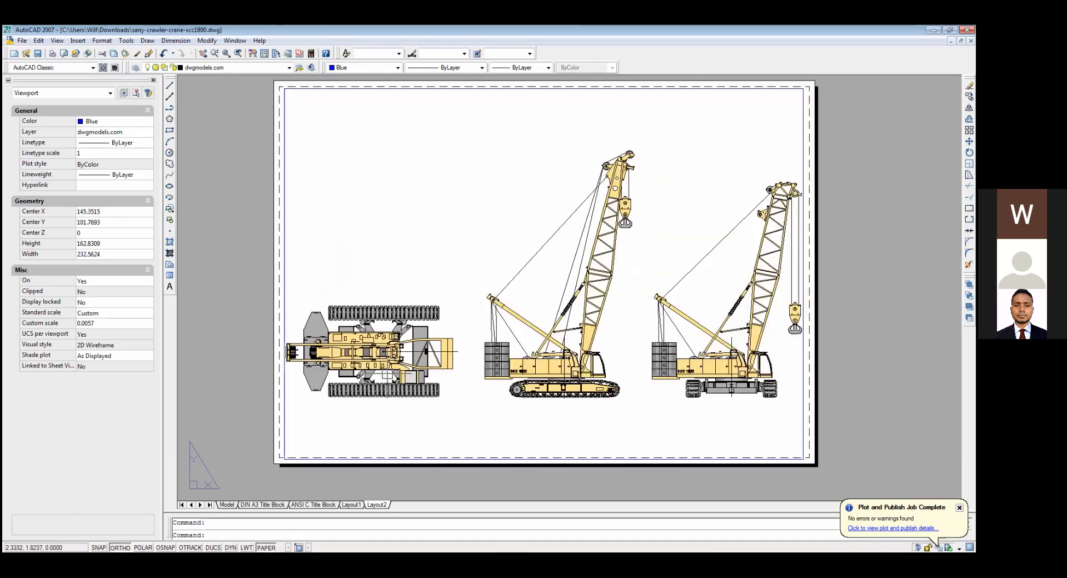
middle_click_drag(407, 353, 414, 352)
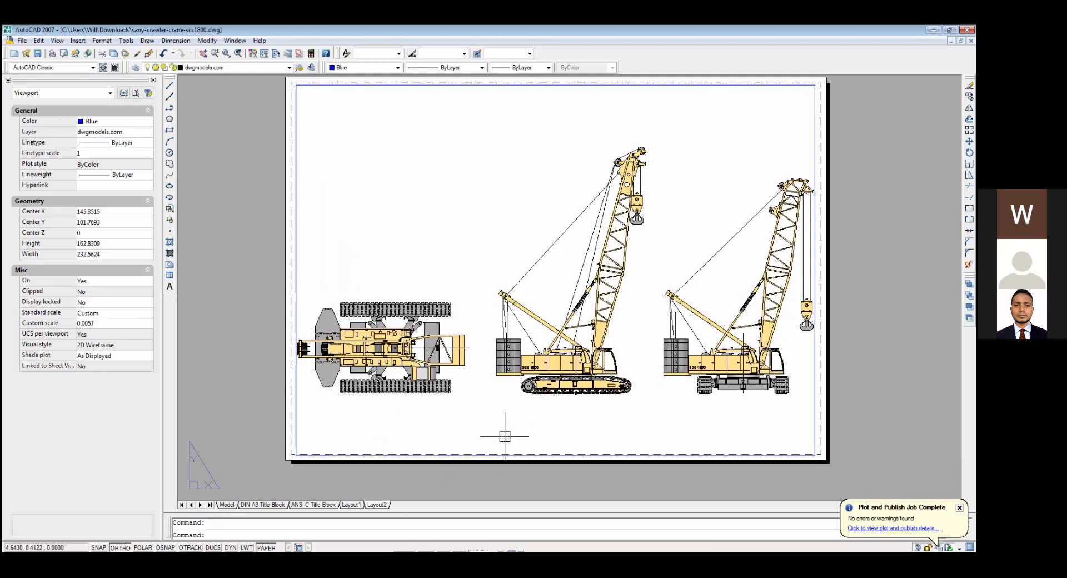
left_click(227, 505)
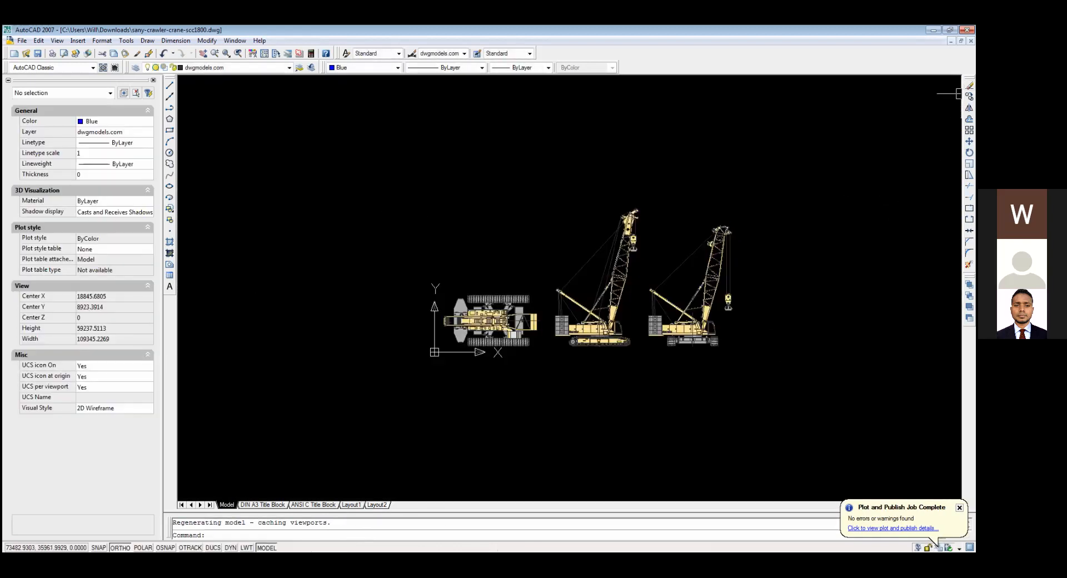
Step: Close the crane drawing without saving its changes
key("Escape")
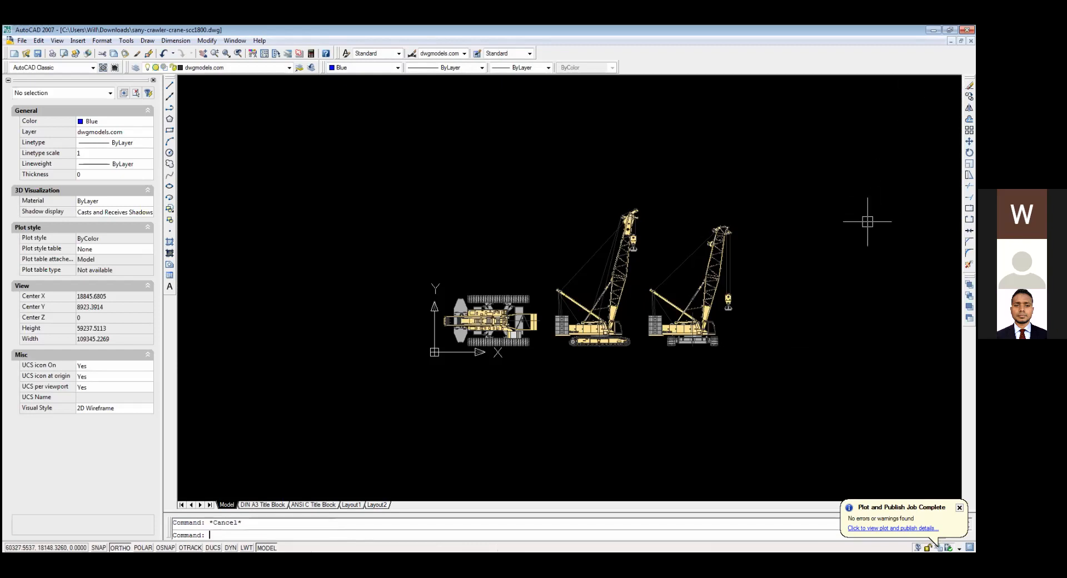
left_click(966, 30)
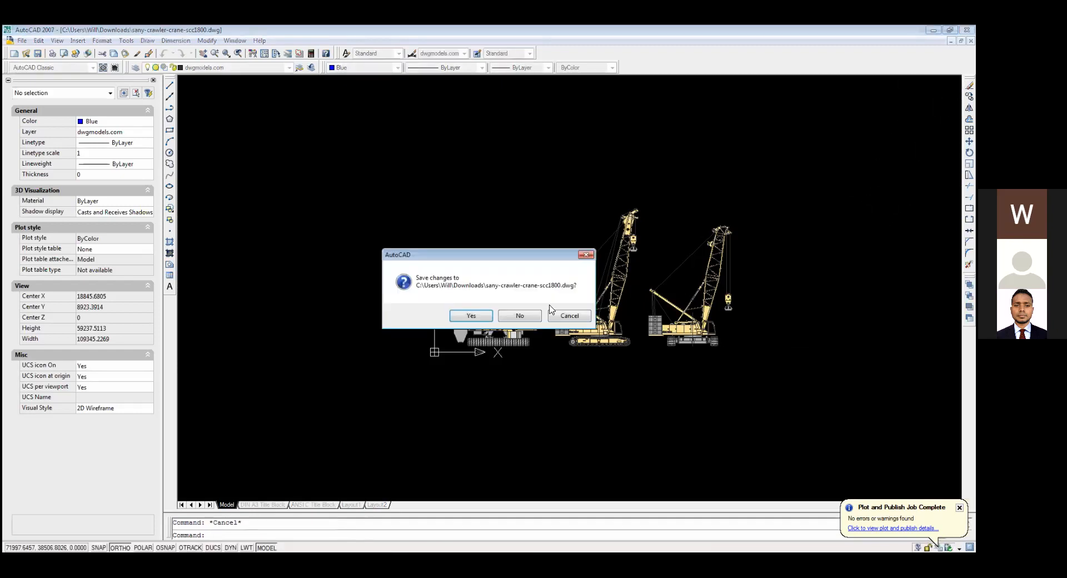
left_click(518, 317)
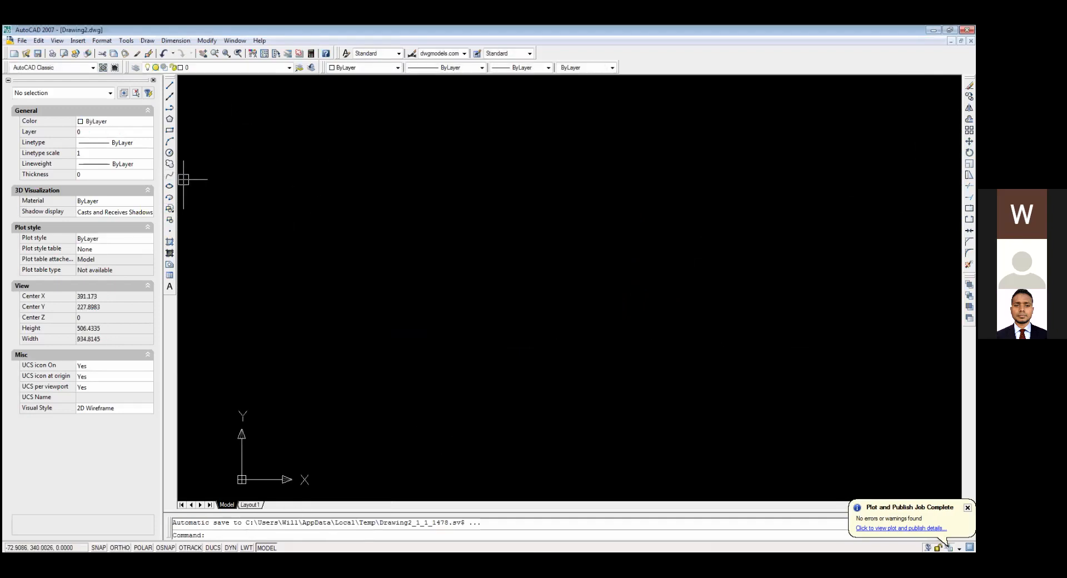
Step: Draw a circle and a rectangle that overlaps it in the new drawing
left_click(169, 152)
left_click(438, 286)
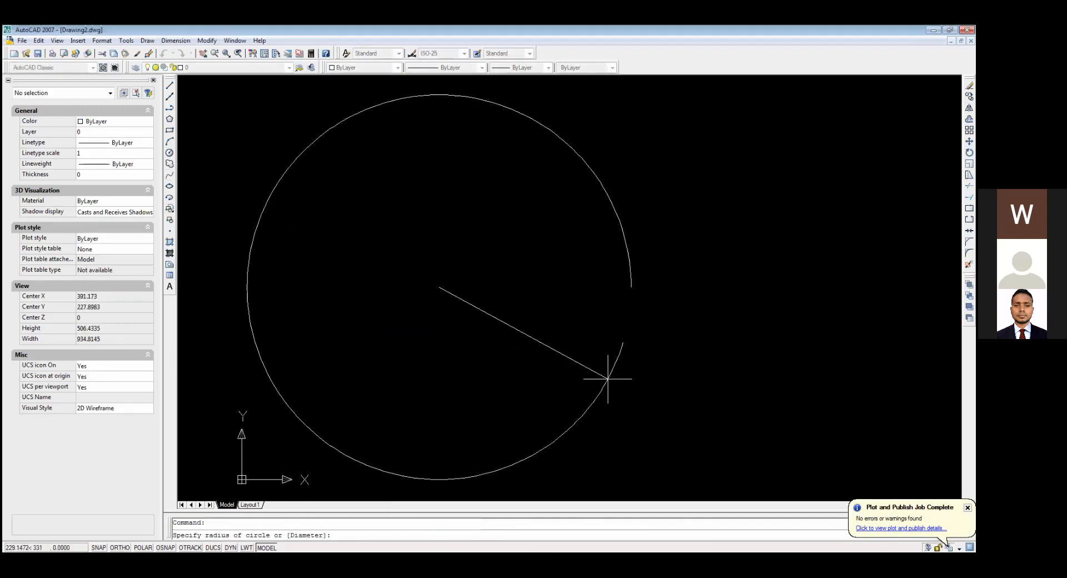
left_click(611, 373)
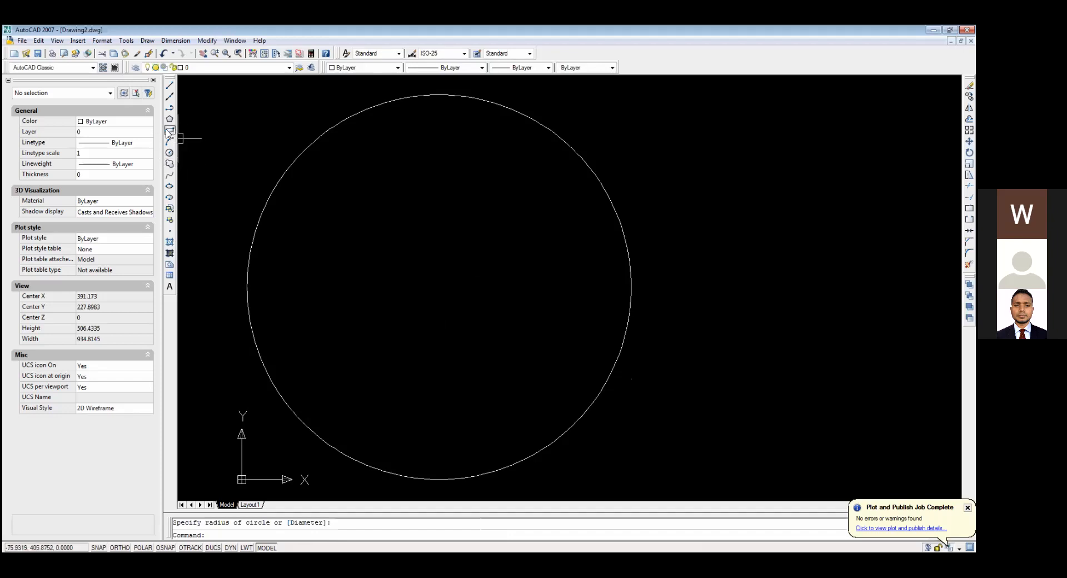
left_click(169, 130)
left_click(469, 241)
left_click(858, 402)
scroll(859, 402, "down", 1)
scroll(858, 401, "down", 1)
middle_click_drag(740, 449, 520, 390)
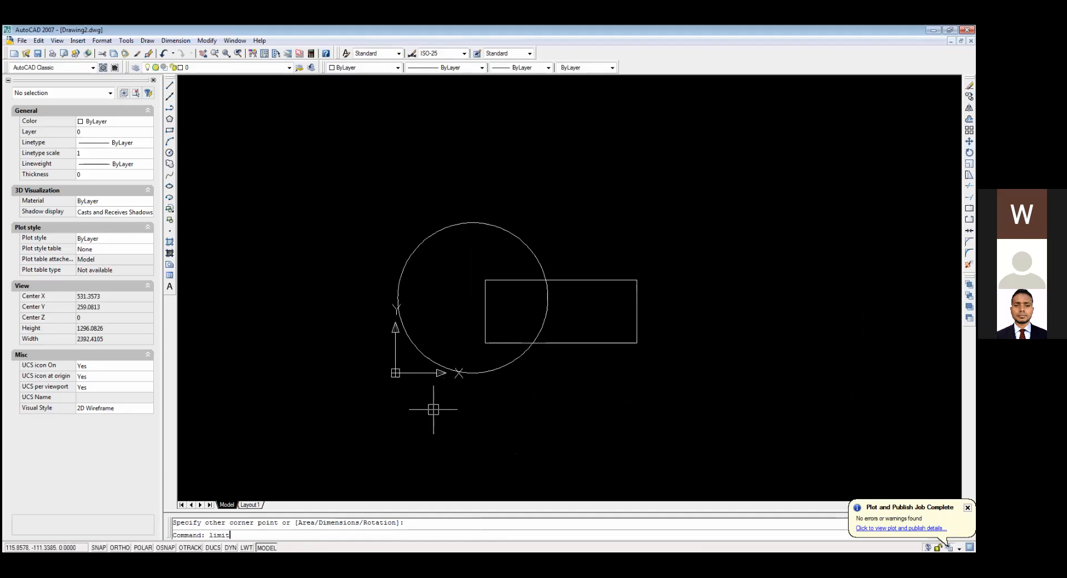
Step: Accept the default 420 × 297 limits, then zoom All, real-time and Extents
key("Return")
key("Return")
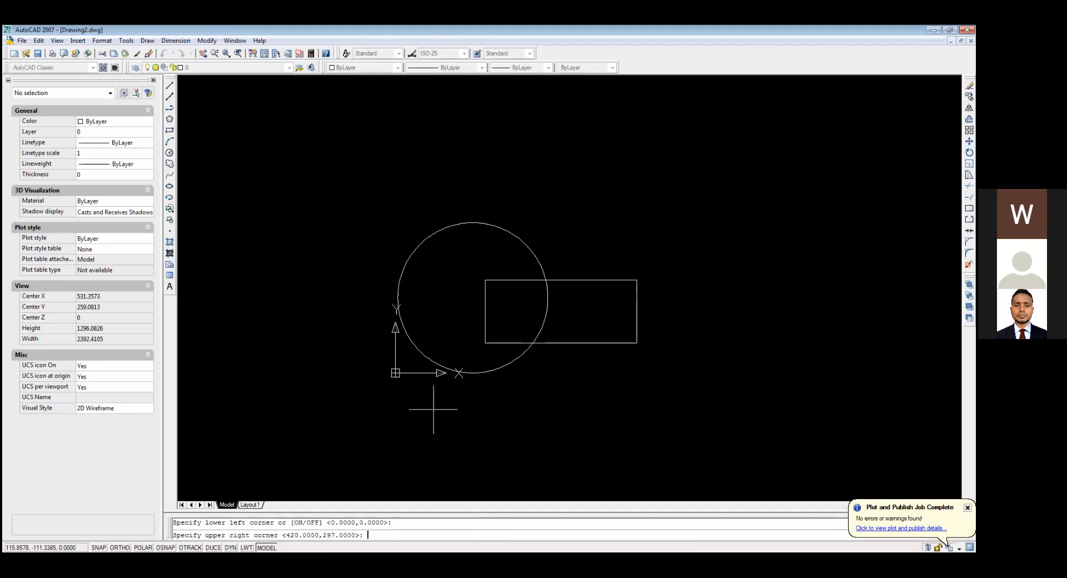
key("Return")
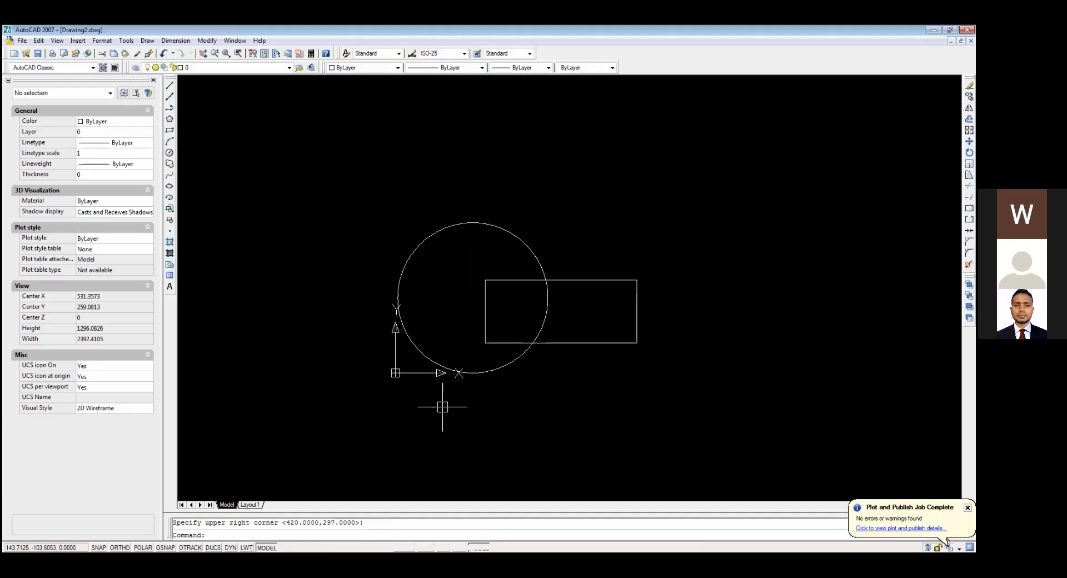
type("z")
key("Return")
type("a")
key("Return")
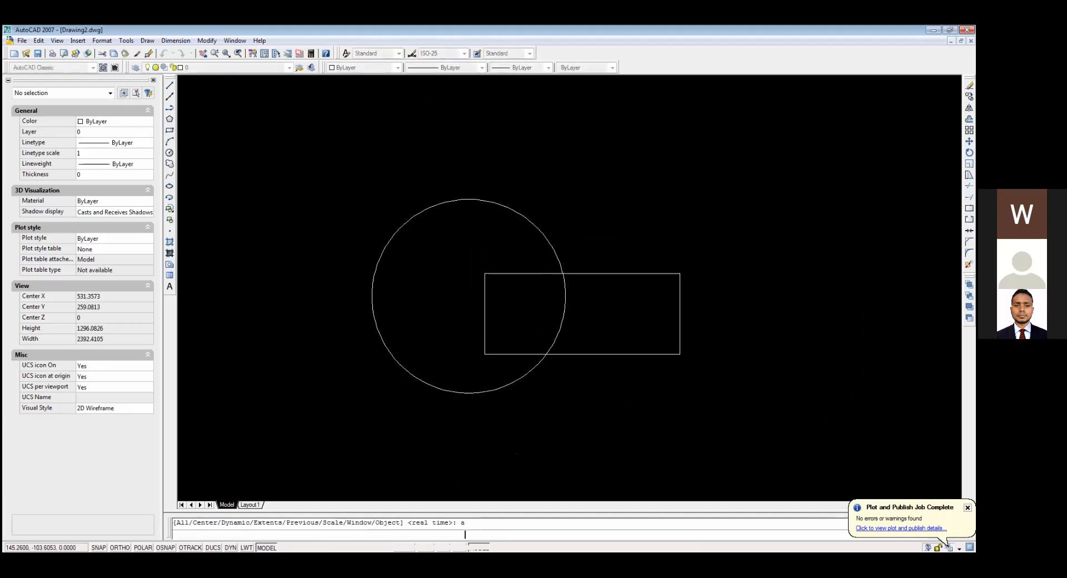
key("Return")
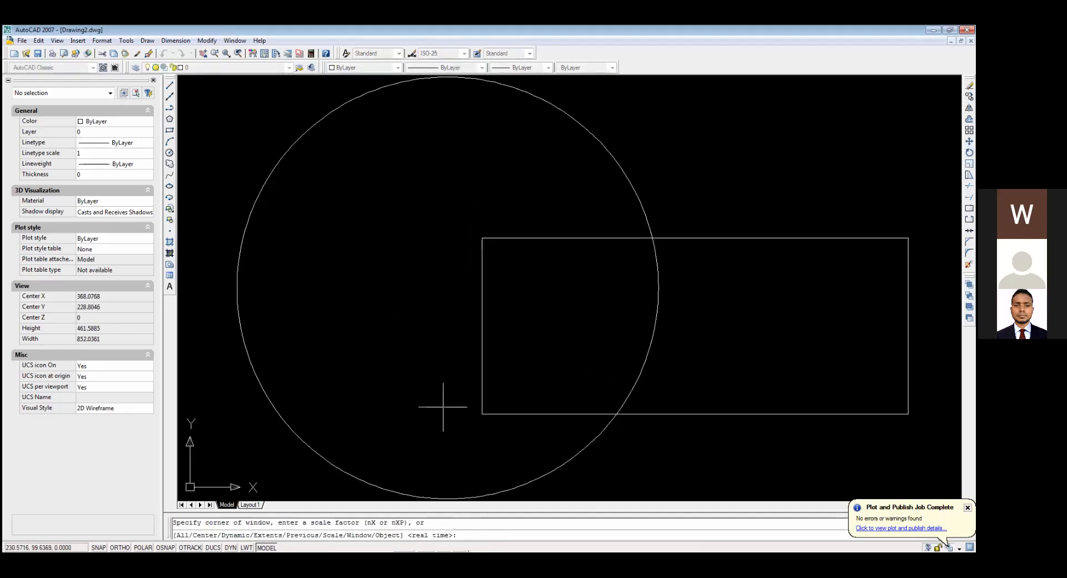
key("Return")
key("Return")
key("Return")
type("e")
key("Return")
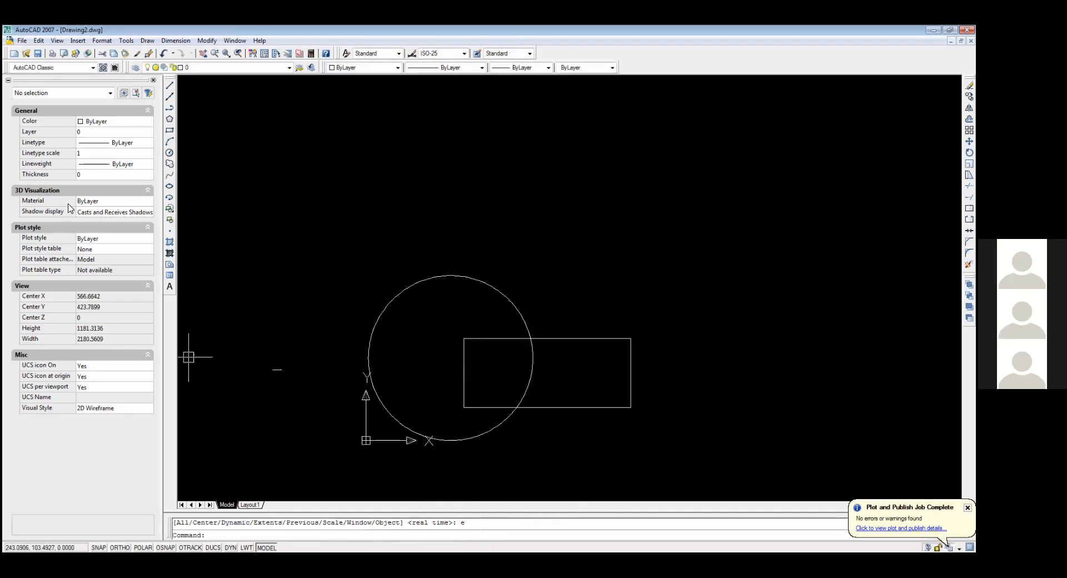
Step: Create a new Layout2 from the layout tab menu and return to Layout1
right_click(262, 506)
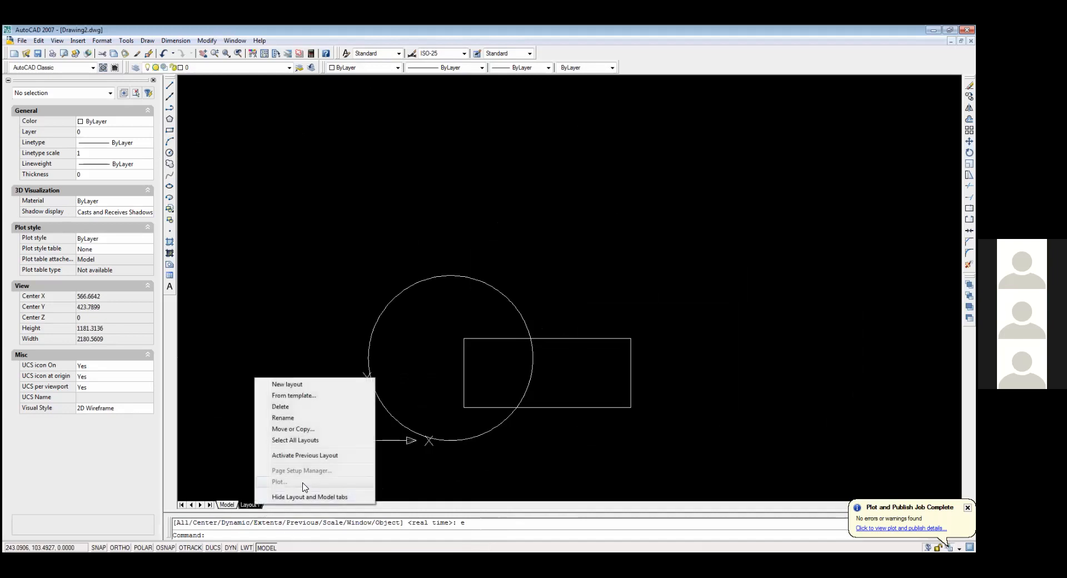
left_click(289, 384)
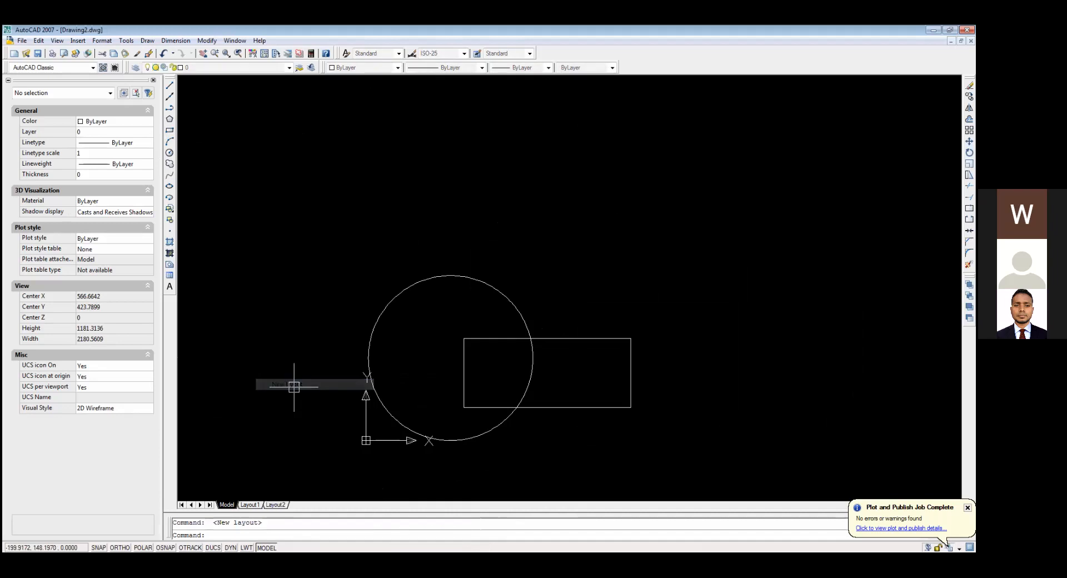
left_click(247, 505)
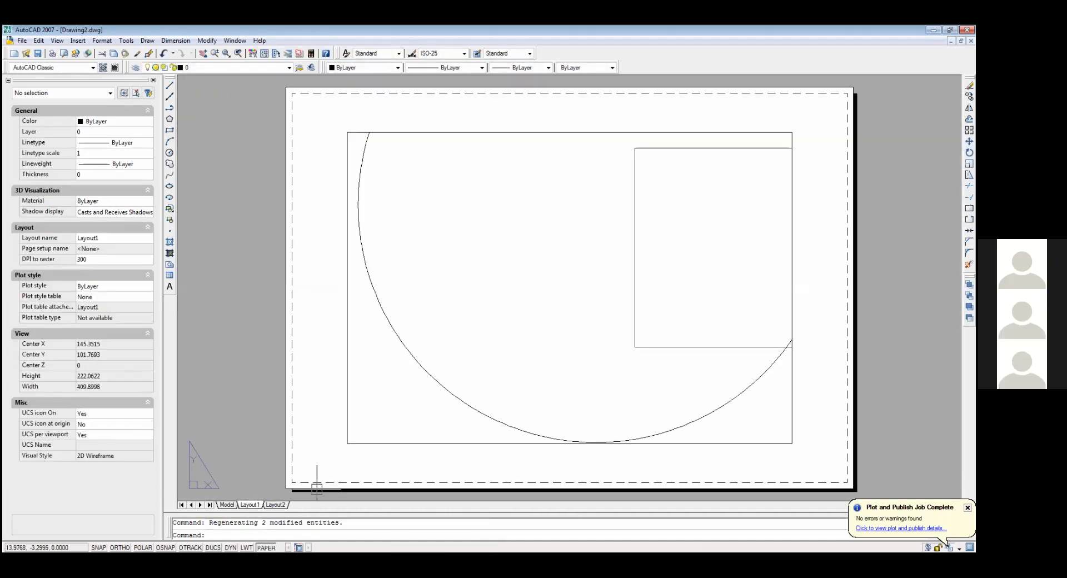
Step: Change Layout1's page setup paper size to A3 in the Page Setup Manager
right_click(249, 506)
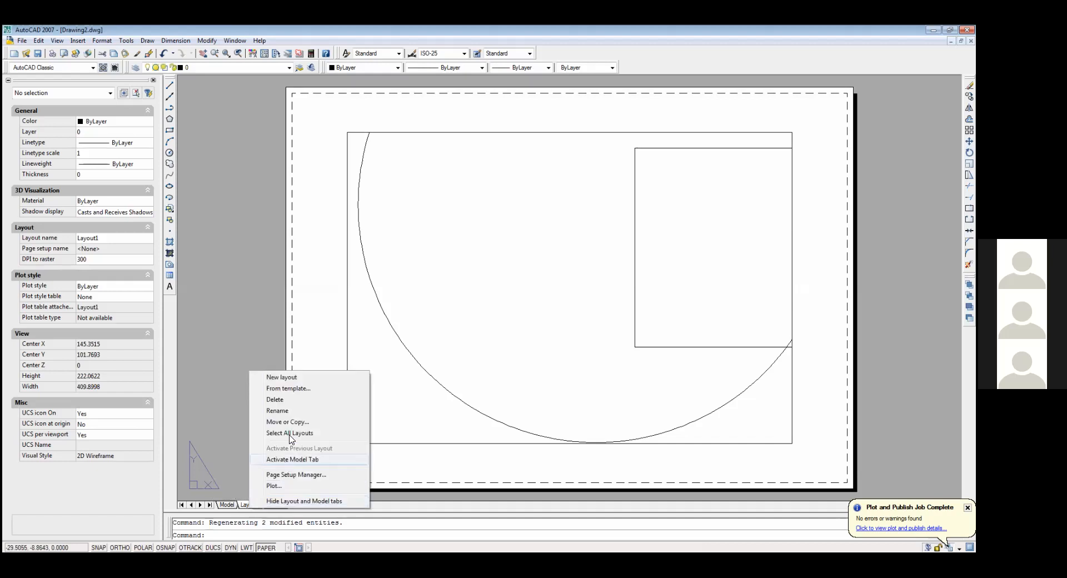
left_click(299, 475)
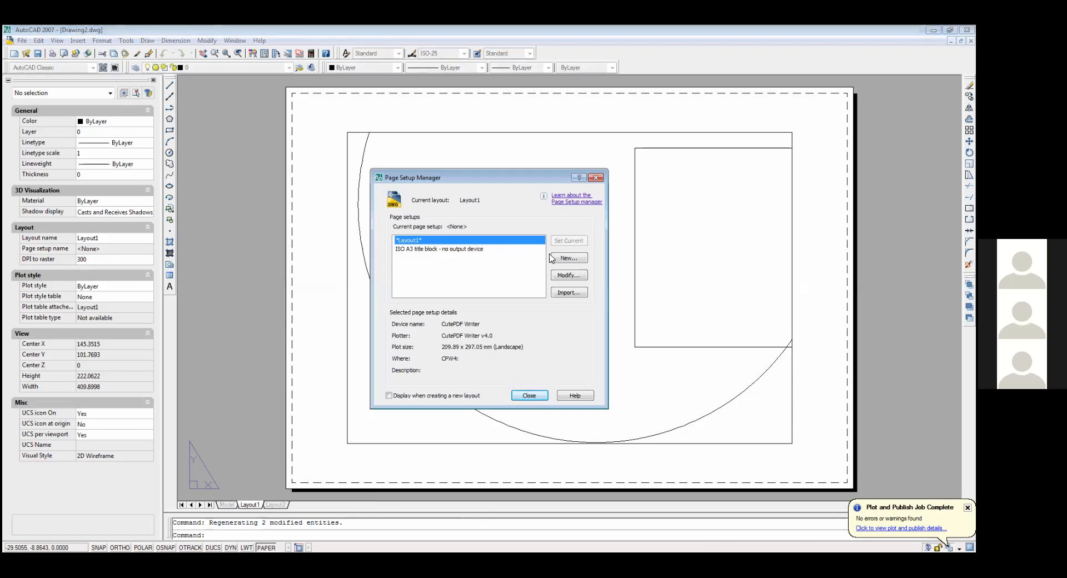
left_click(571, 277)
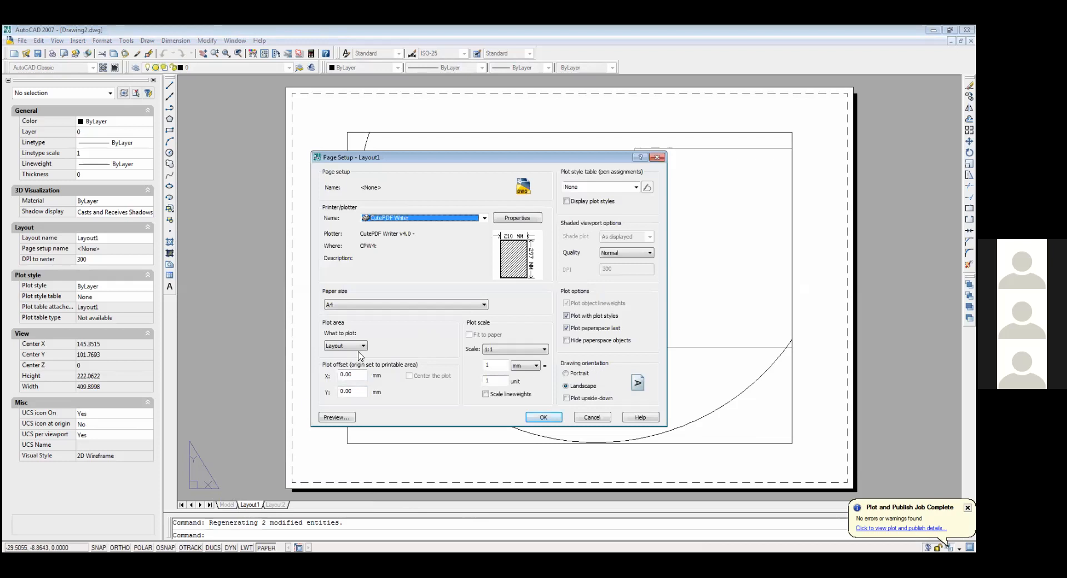
left_click(404, 312)
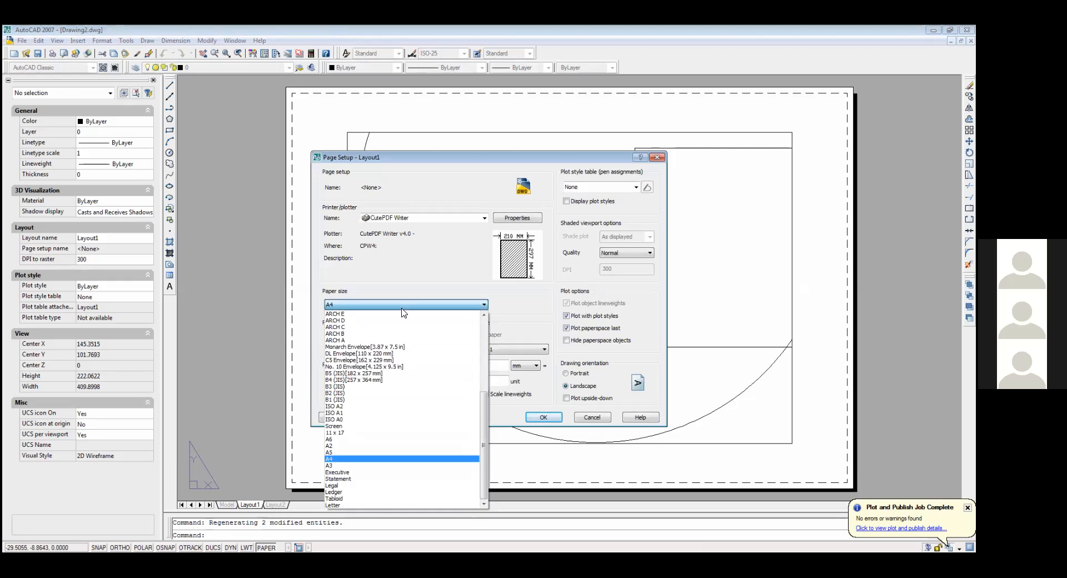
left_click(383, 464)
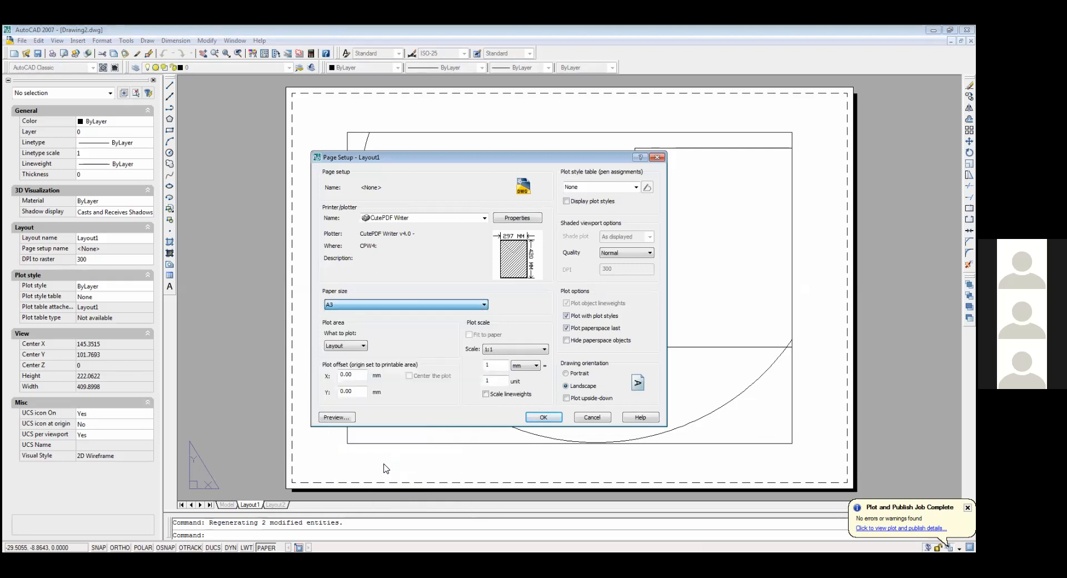
left_click(541, 417)
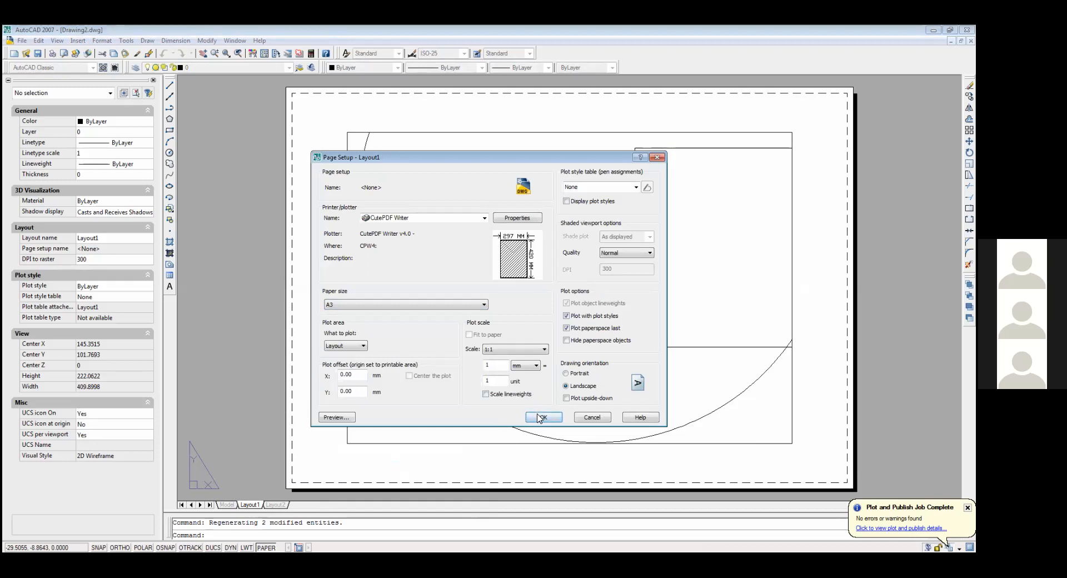
left_click(537, 414)
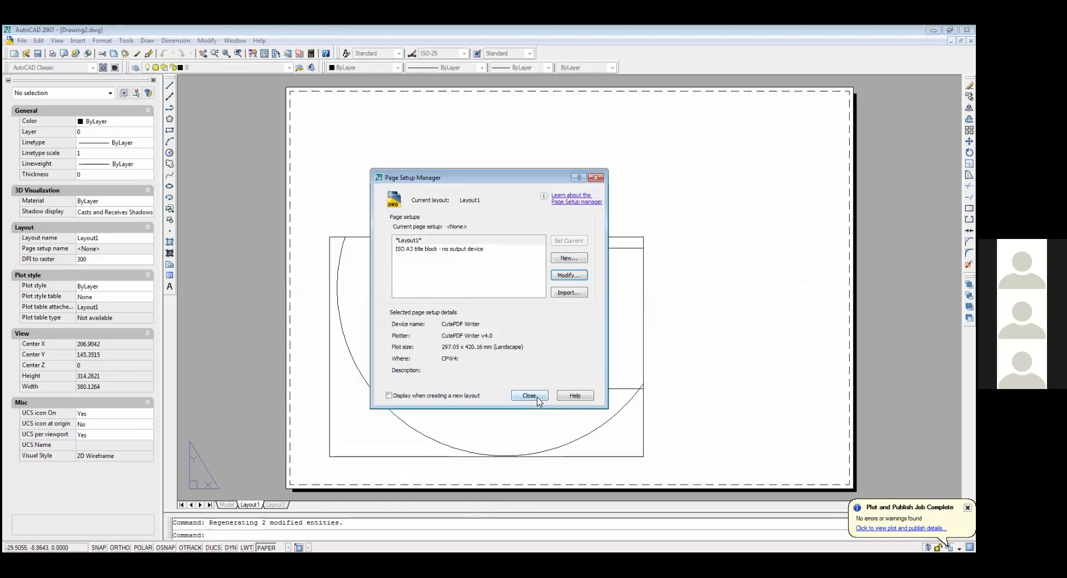
left_click(538, 396)
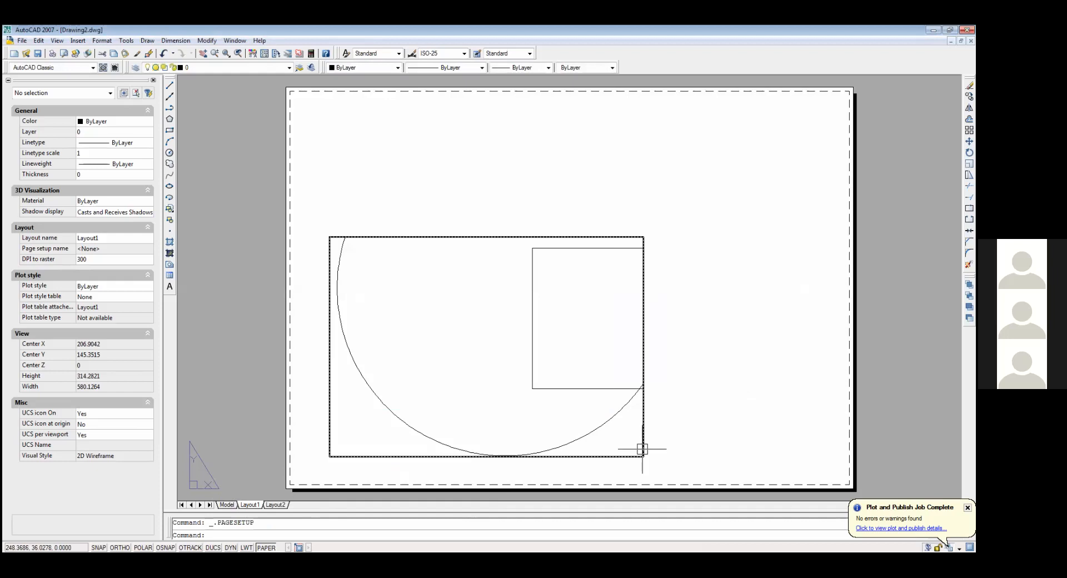
Step: Delete the old viewport and draw a new one from the sheet's top-left to bottom-right corner
left_click(639, 452)
key("Delete")
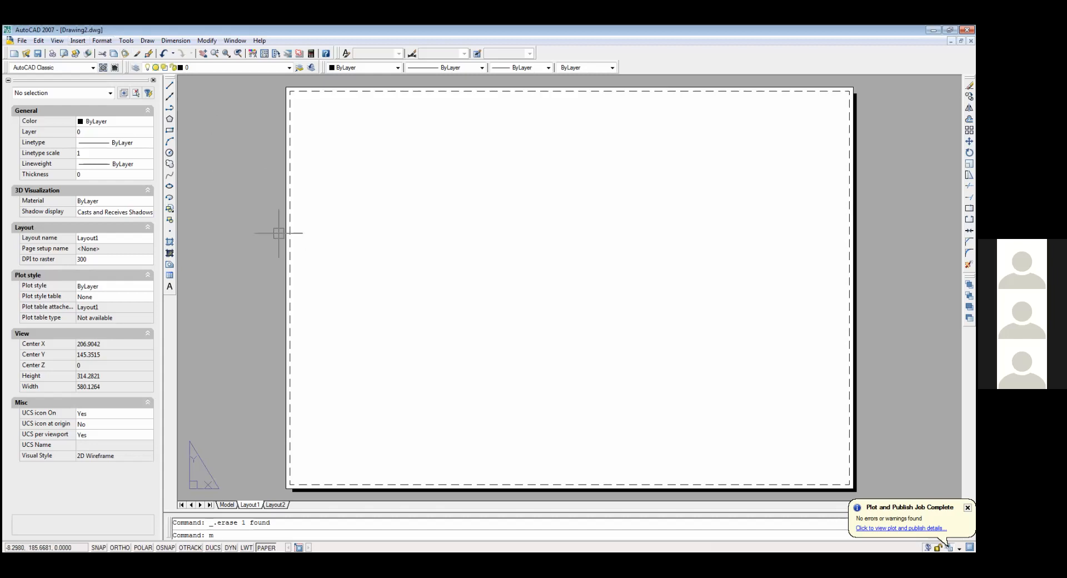
key("Return")
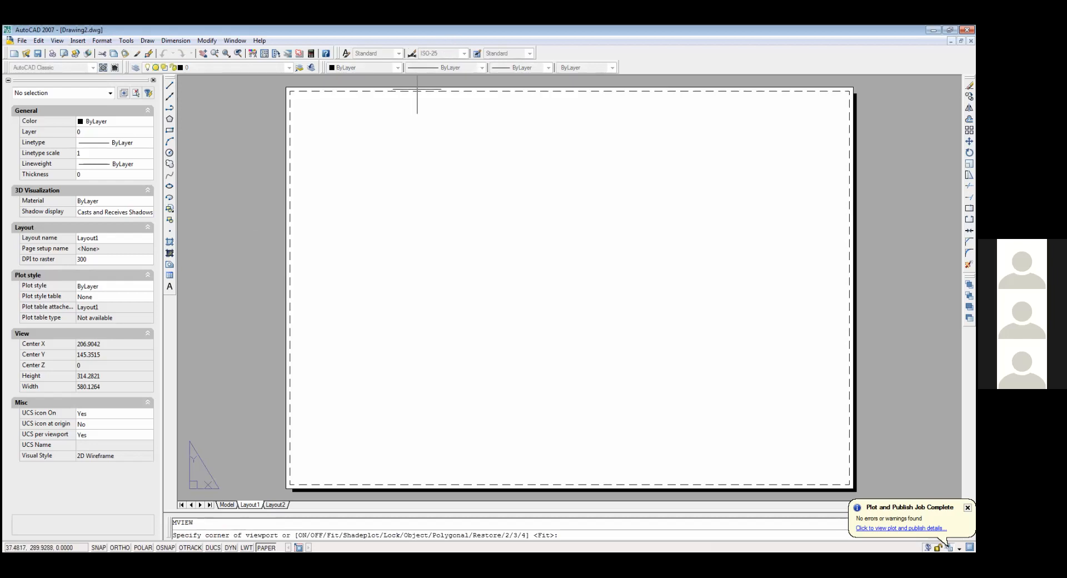
left_click(304, 104)
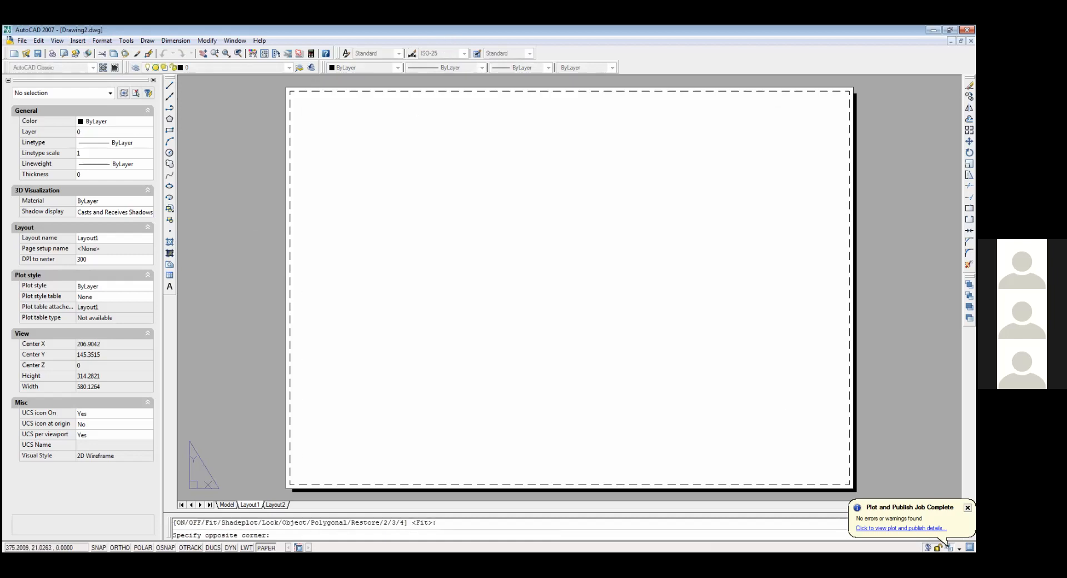
left_click(841, 478)
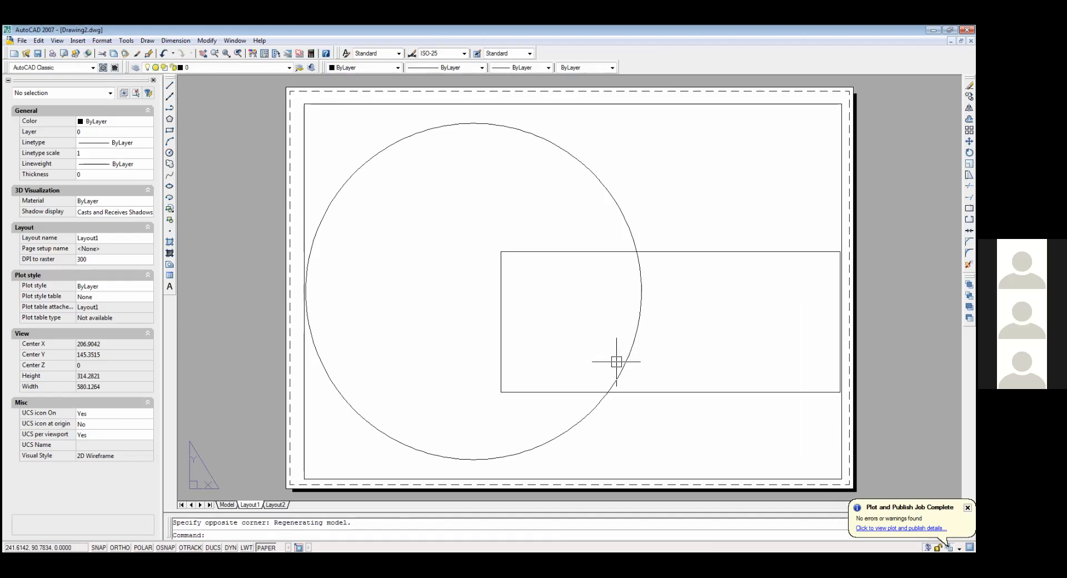
left_click(305, 382)
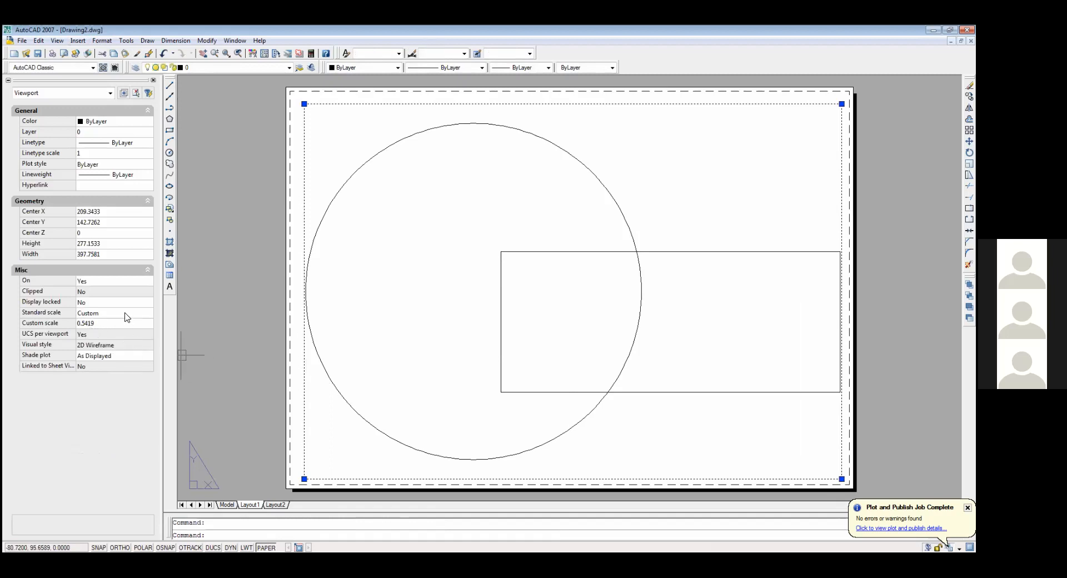
Step: Set the viewport's standard scale to 2:1, then change it to 1:2
left_click(133, 323)
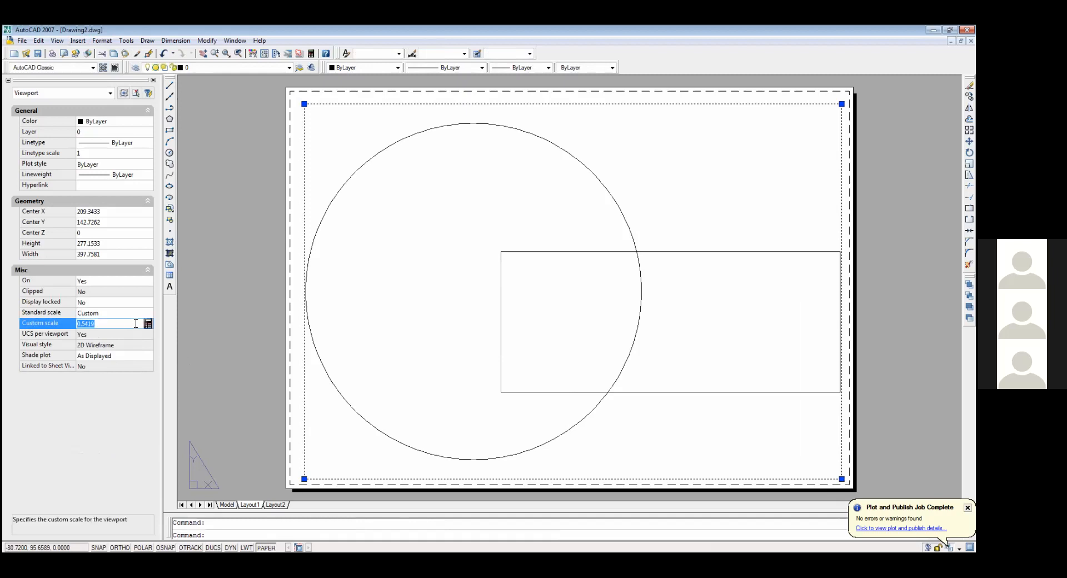
left_click(137, 313)
left_click(137, 312)
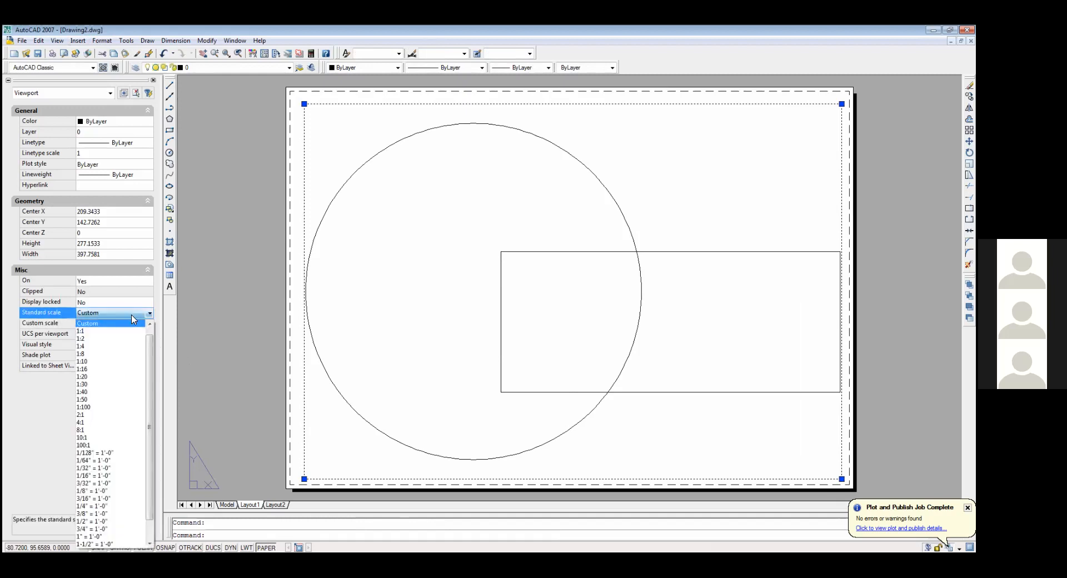
left_click(98, 414)
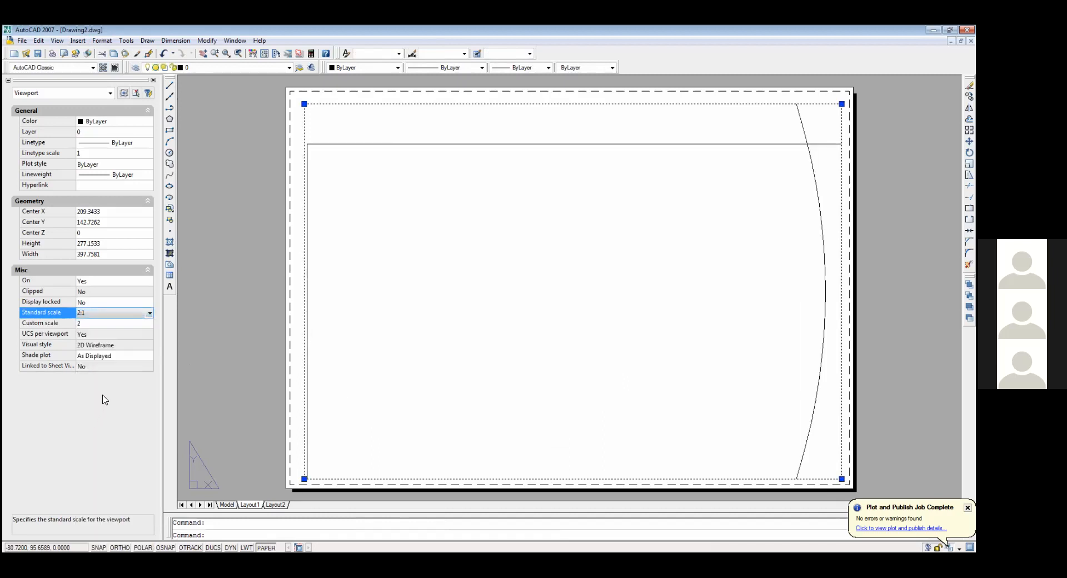
left_click(117, 312)
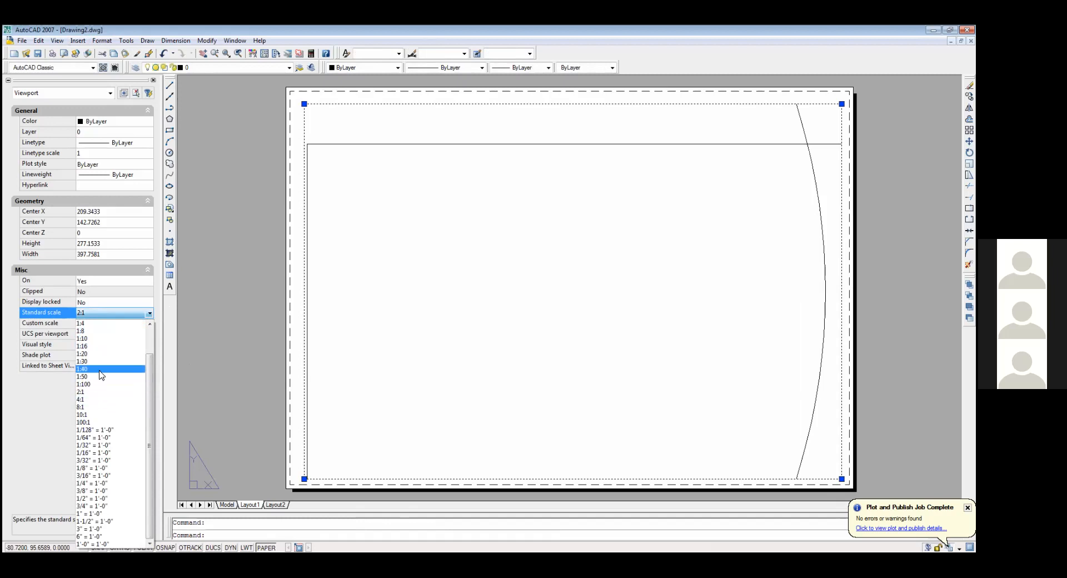
scroll(107, 341, "up", 2)
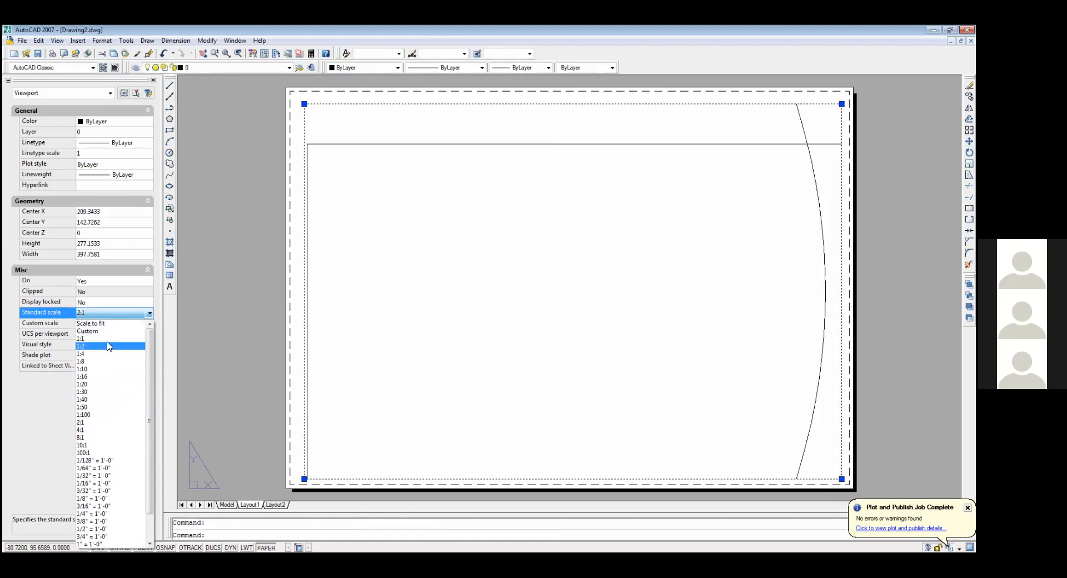
left_click(108, 346)
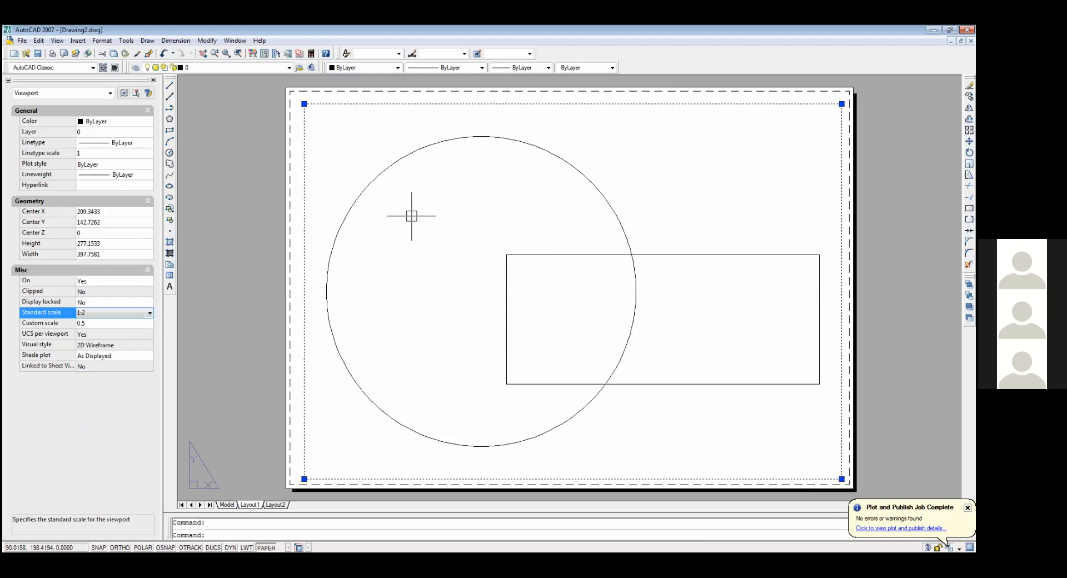
Step: Deselect the viewport and start a linear dimension from the Dimension menu
key("Escape")
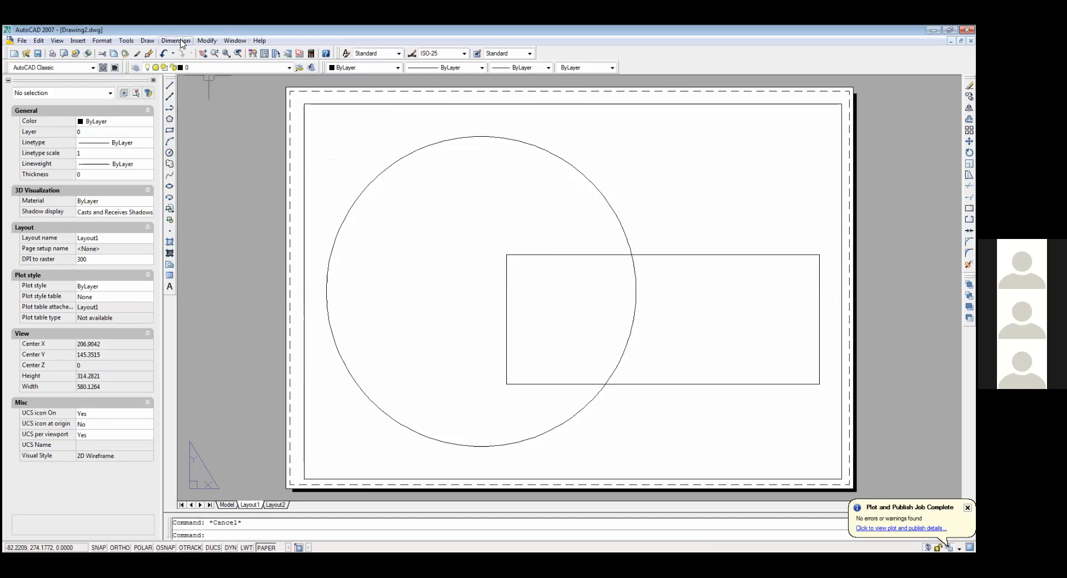
left_click(176, 41)
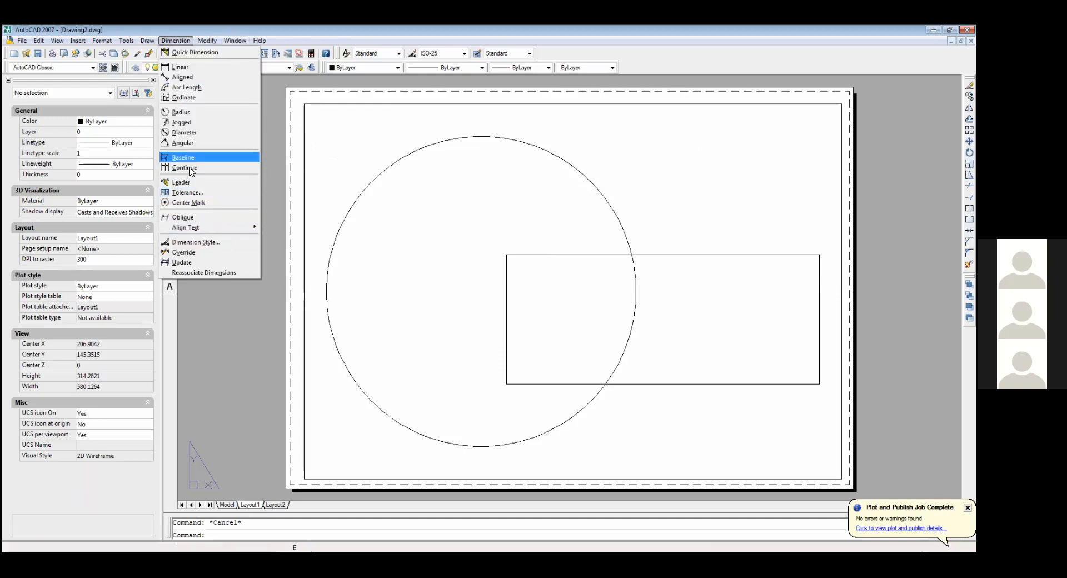
left_click(181, 67)
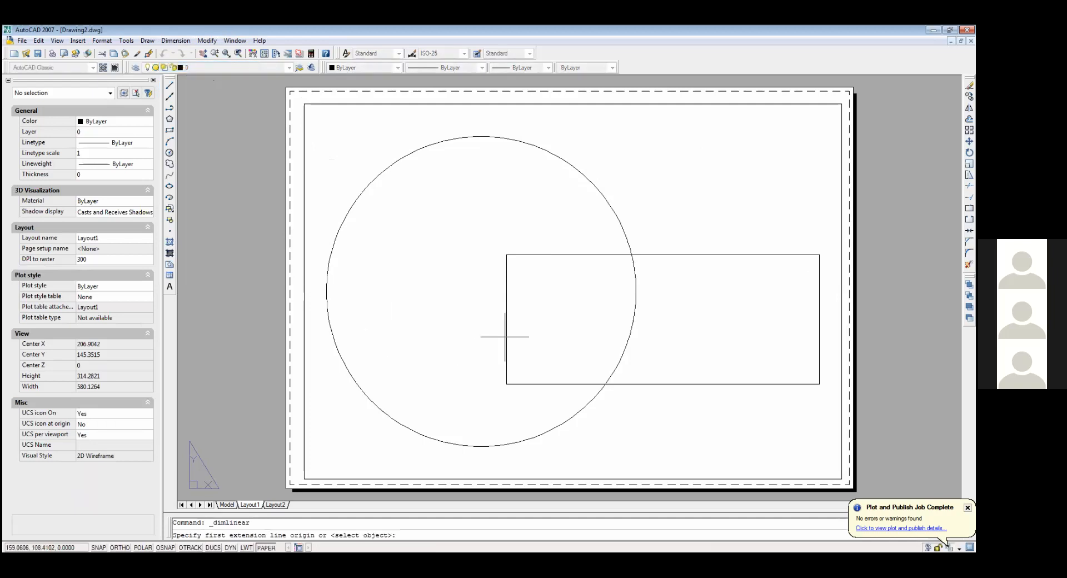
Step: Dimension the rectangle's width, placing the 234.9 linear dimension below it
key("Escape")
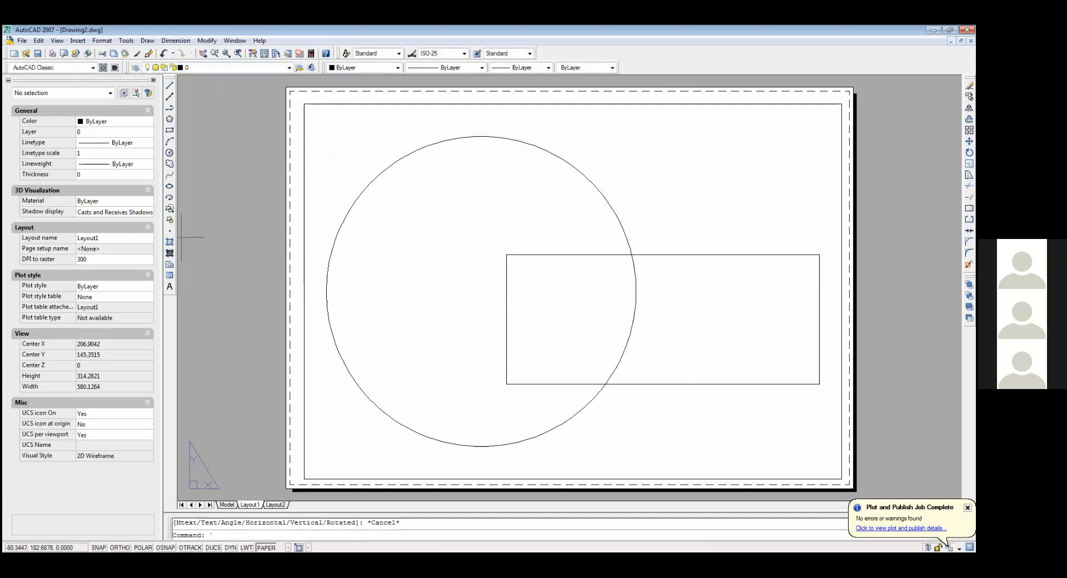
left_click(176, 40)
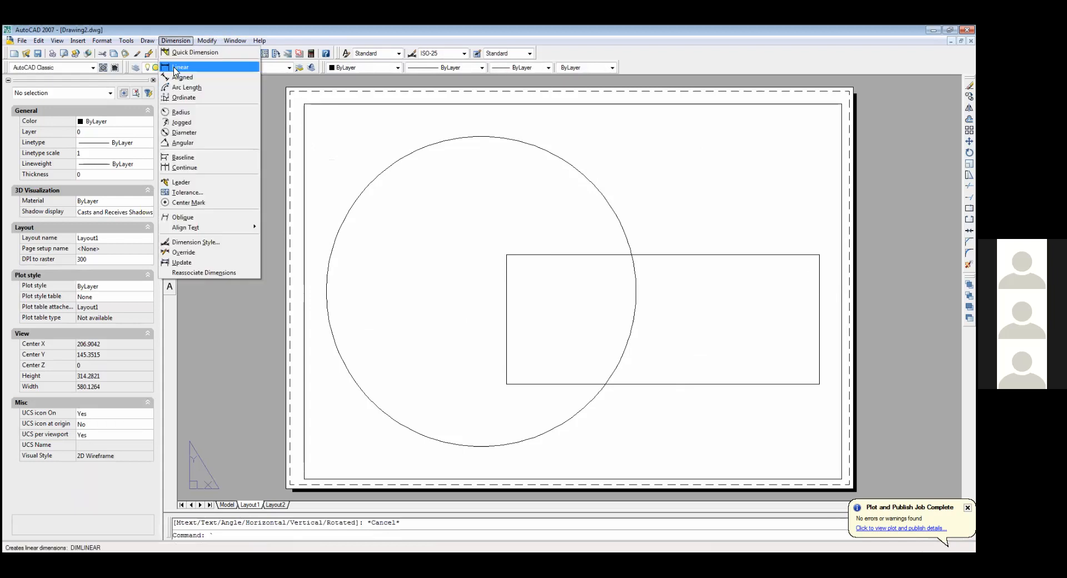
left_click(177, 67)
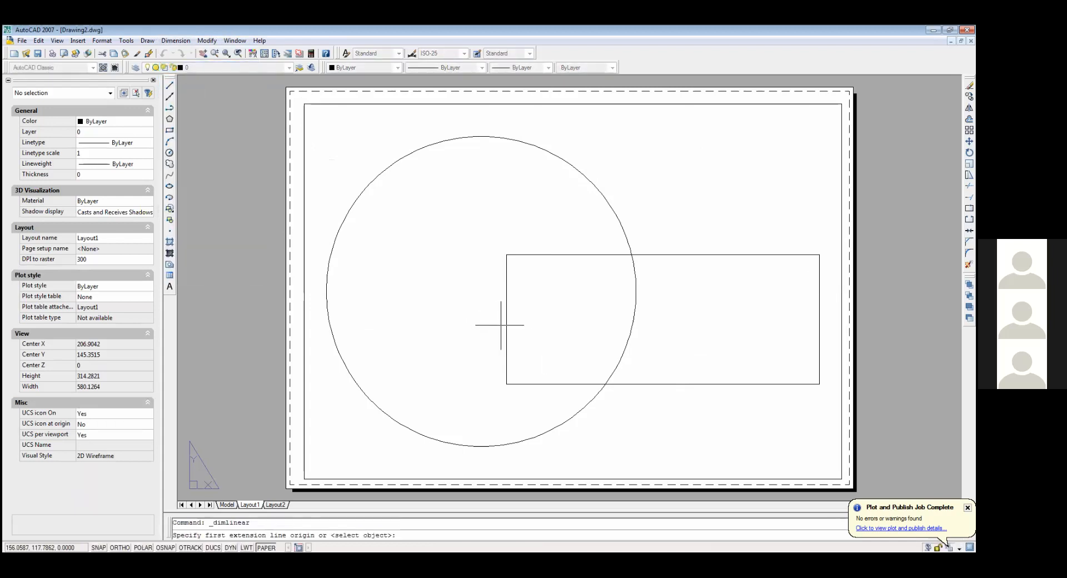
left_click(505, 325)
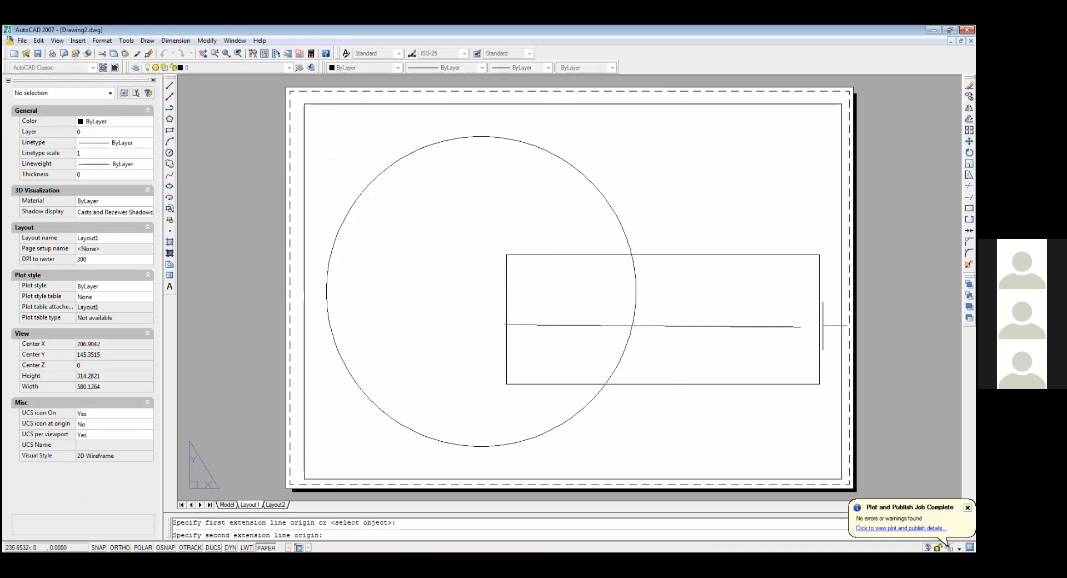
left_click(821, 326)
left_click(792, 401)
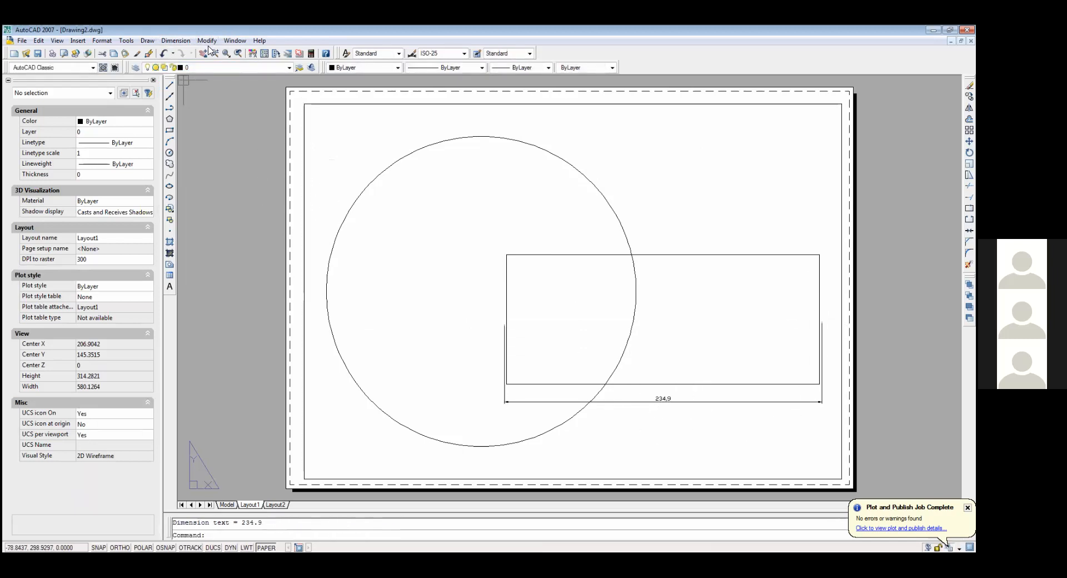
Step: Cancel a second linear dimension and switch on OSNAP in the status bar
left_click(175, 40)
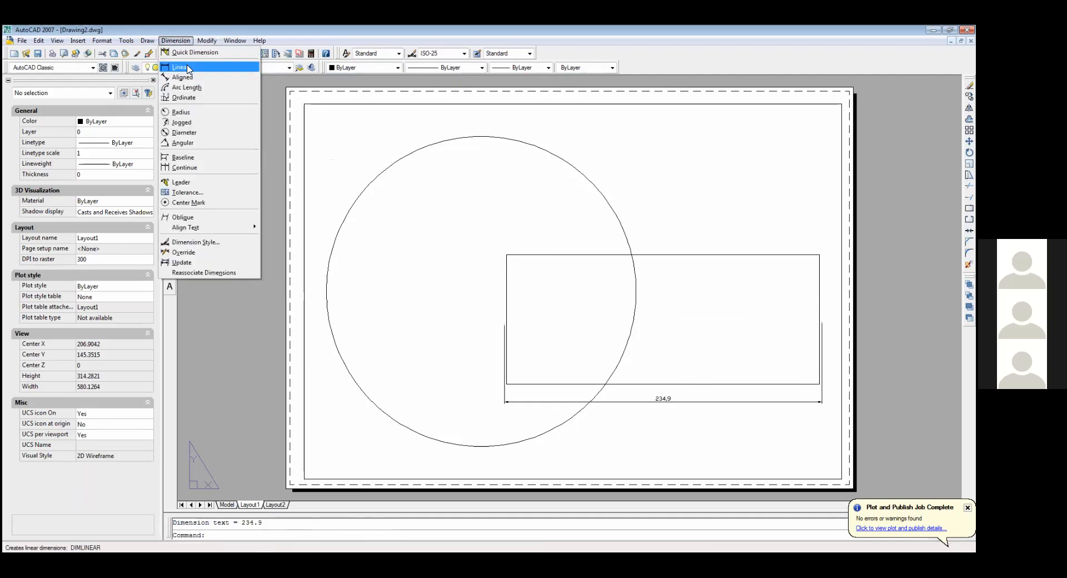
left_click(187, 67)
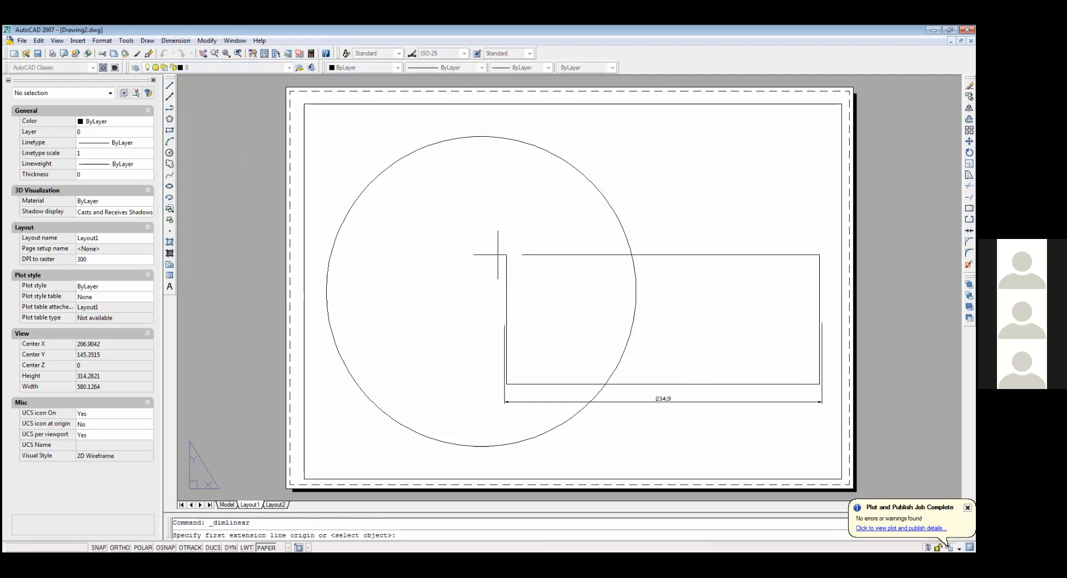
key("Escape")
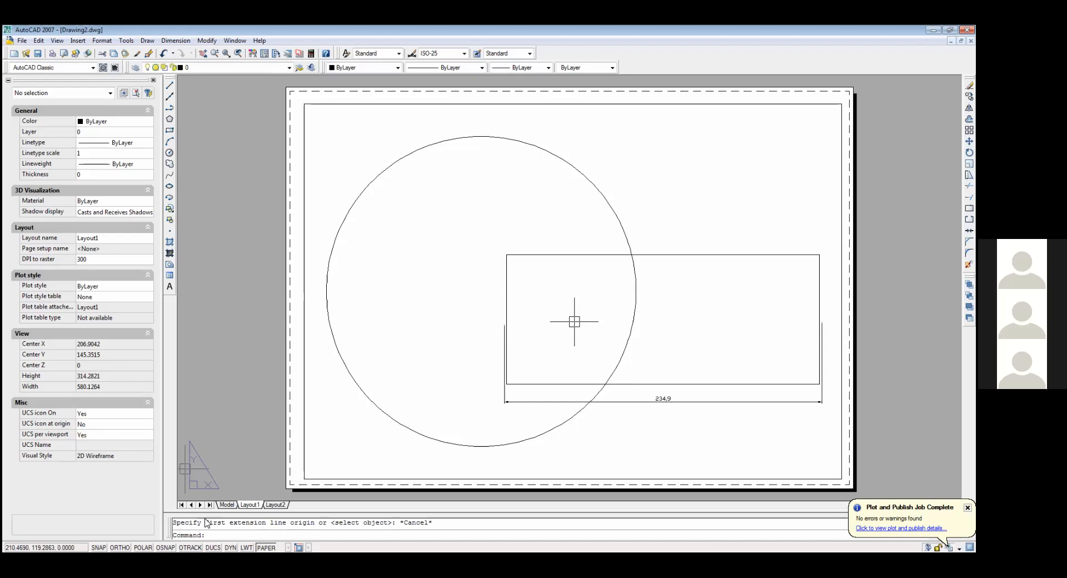
left_click(165, 548)
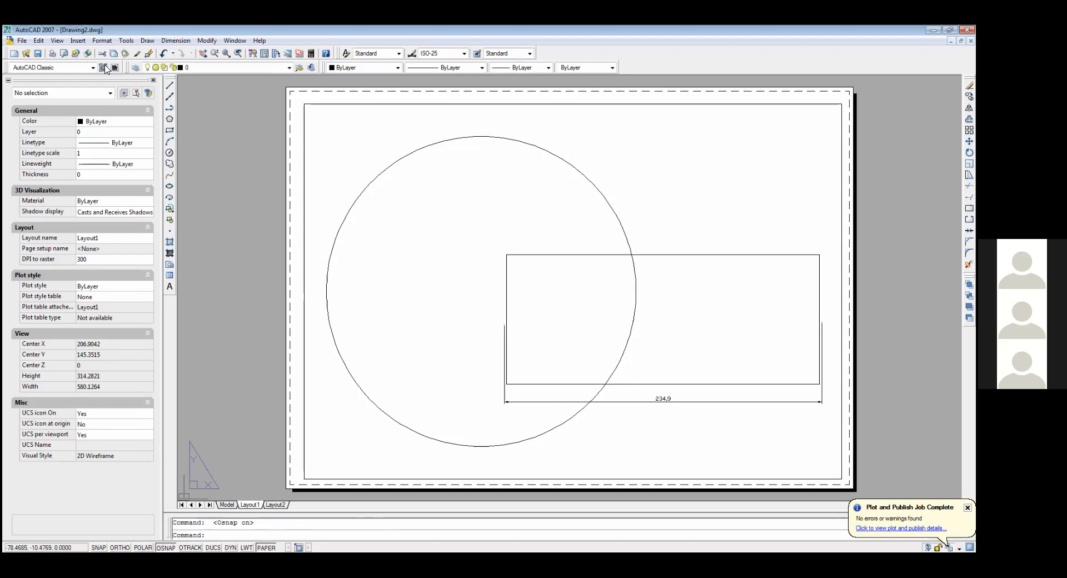
Step: Dimension the rectangle's top edge corner to corner, placing 463,17 just above it
left_click(176, 41)
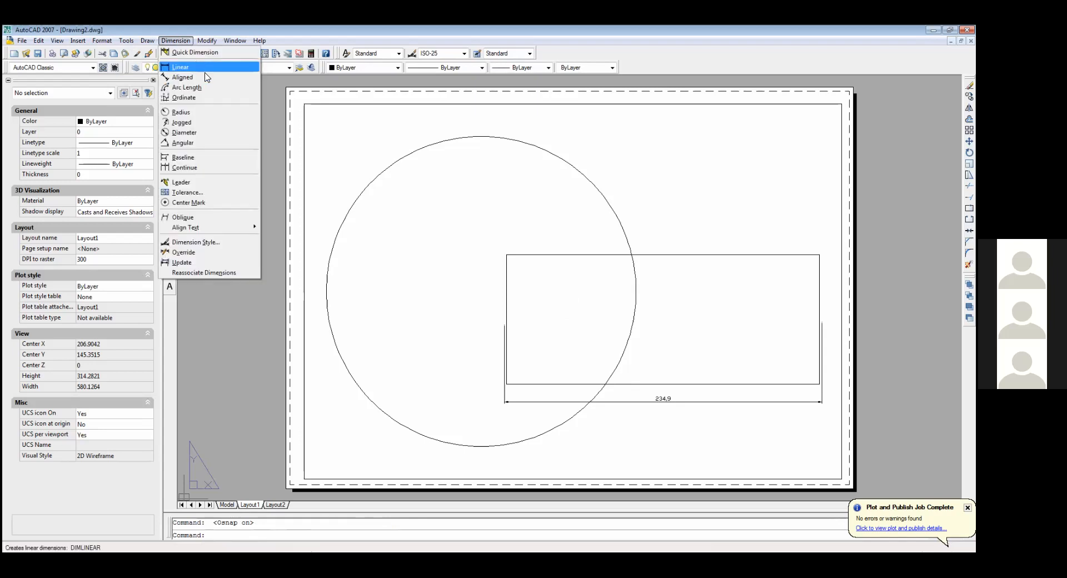
left_click(203, 67)
left_click(506, 255)
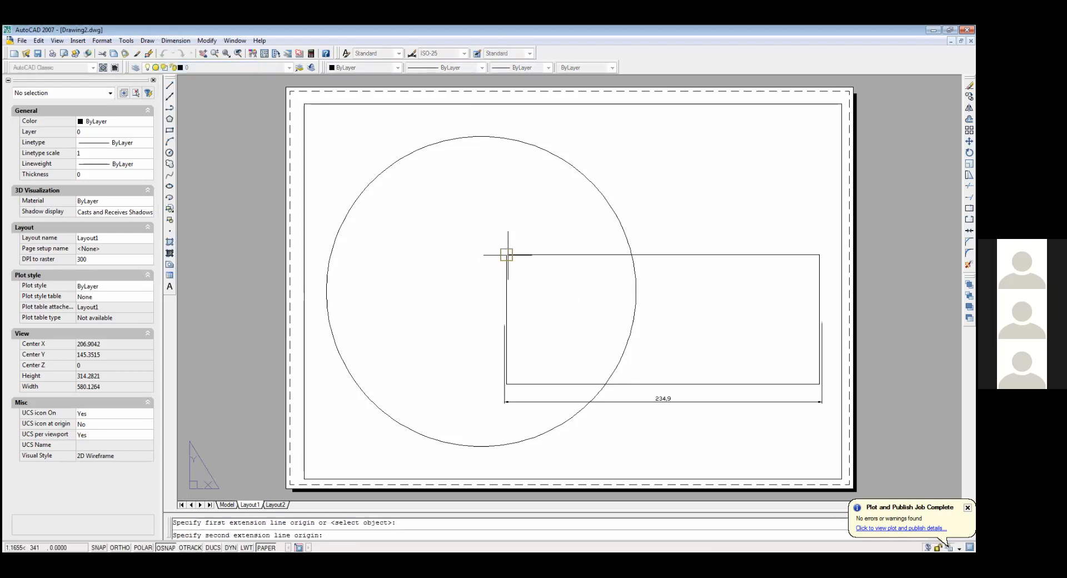
left_click(819, 255)
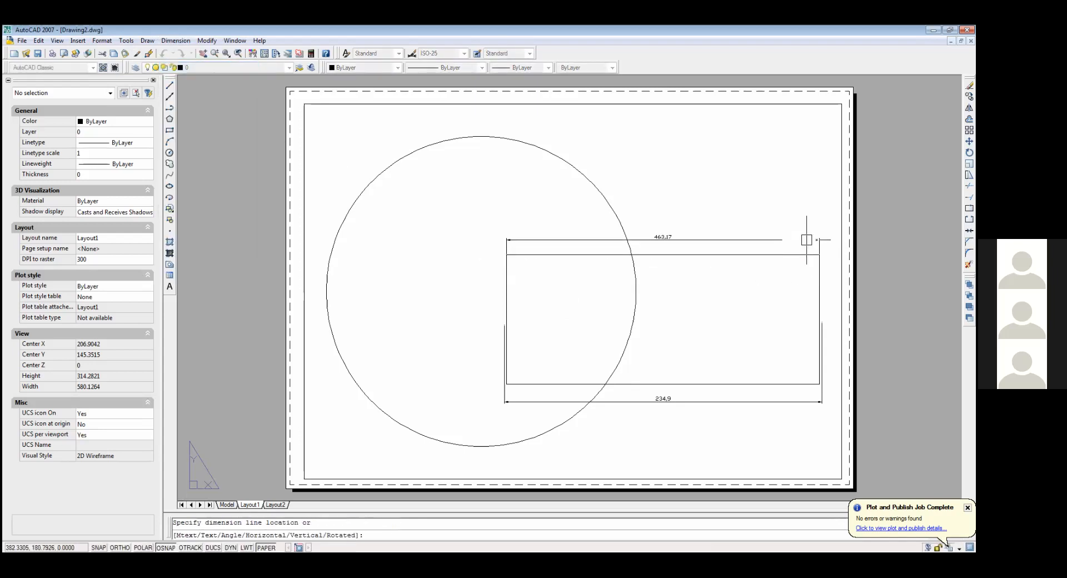
left_click(806, 239)
scroll(769, 278, "up", 2)
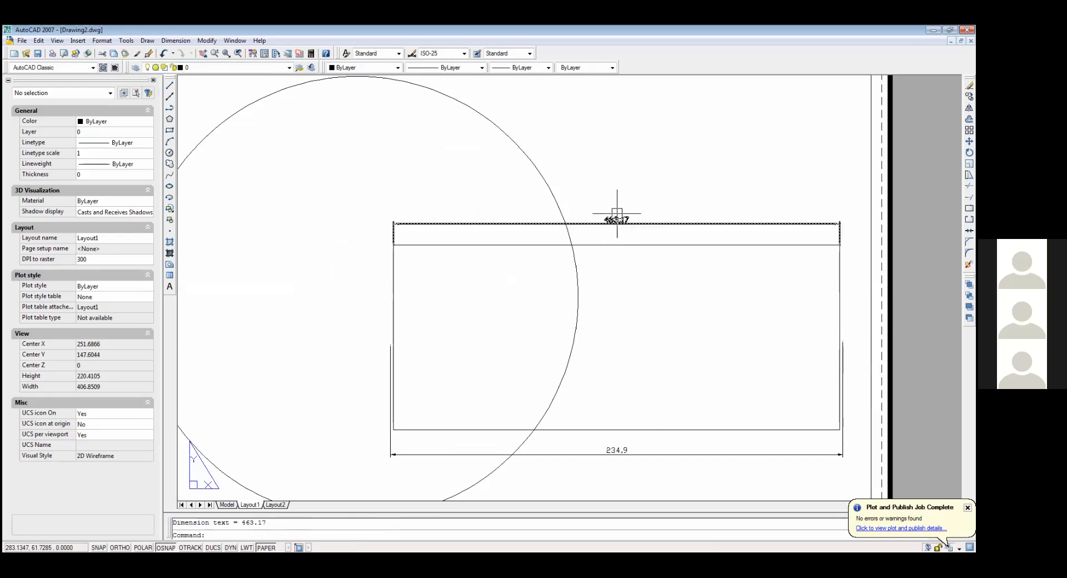
scroll(544, 284, "down", 3)
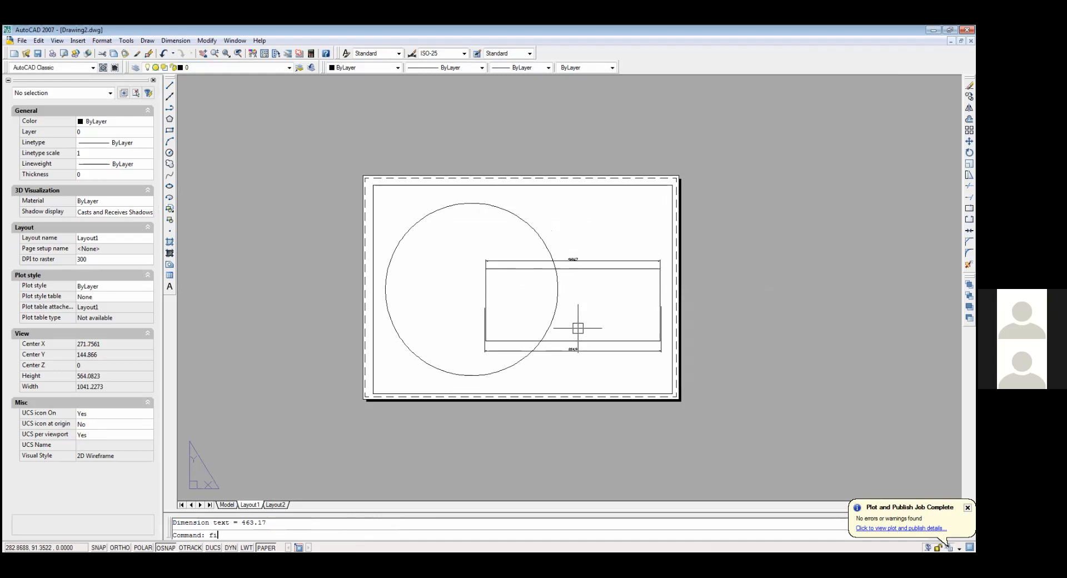
Step: Start FIELD with the LD alias and make an Object field referencing the layout viewport
type("ld")
key("Return")
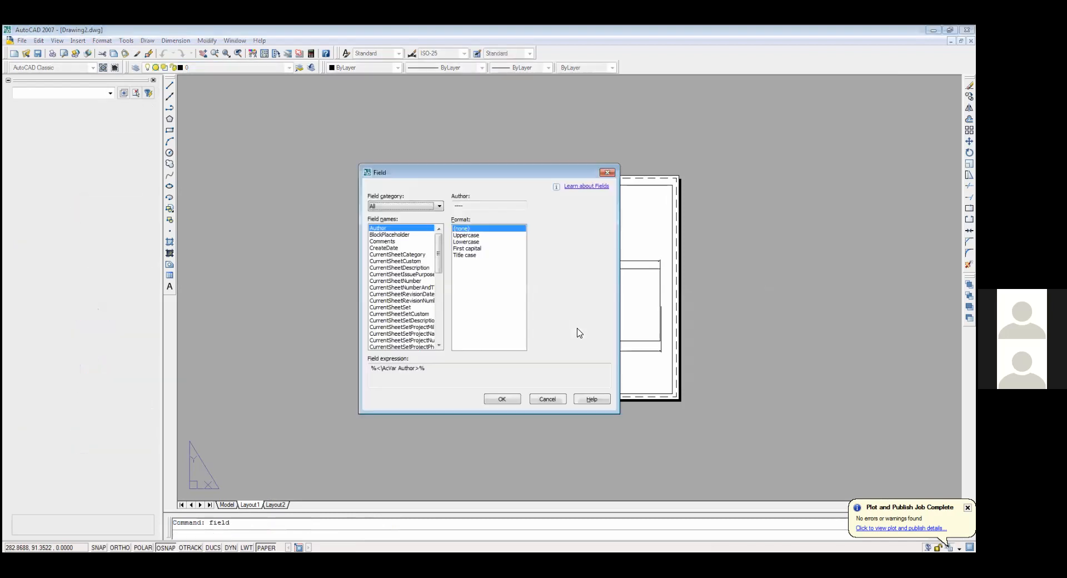
left_click_drag(440, 255, 436, 322)
left_click(404, 254)
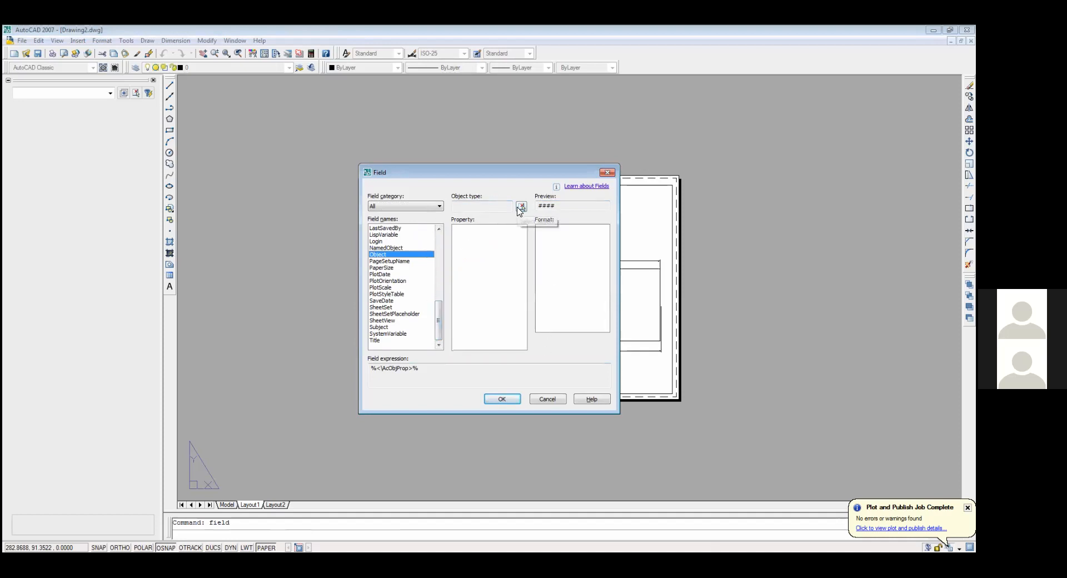
left_click(521, 206)
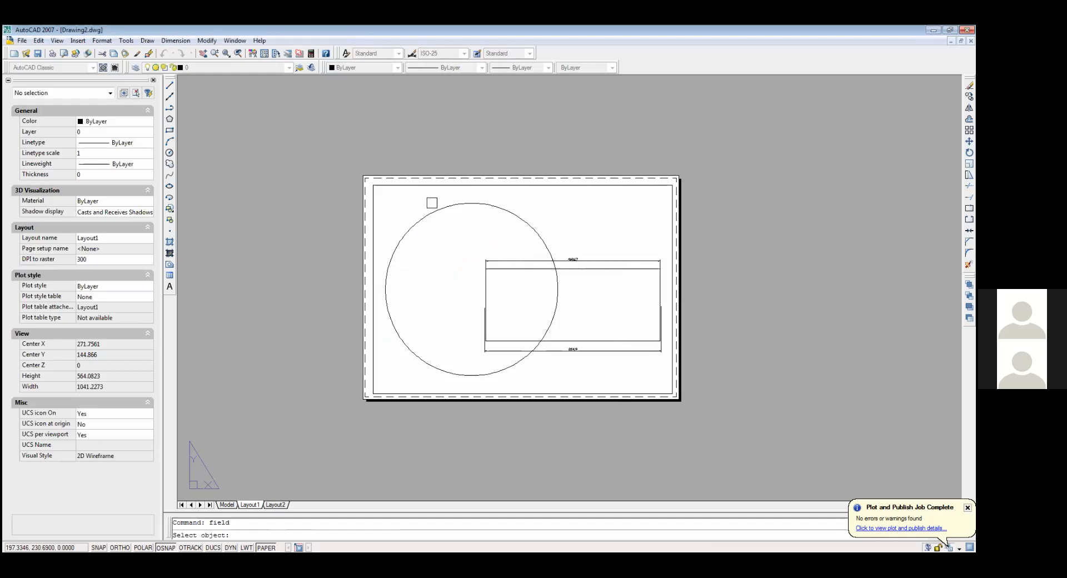
left_click(431, 188)
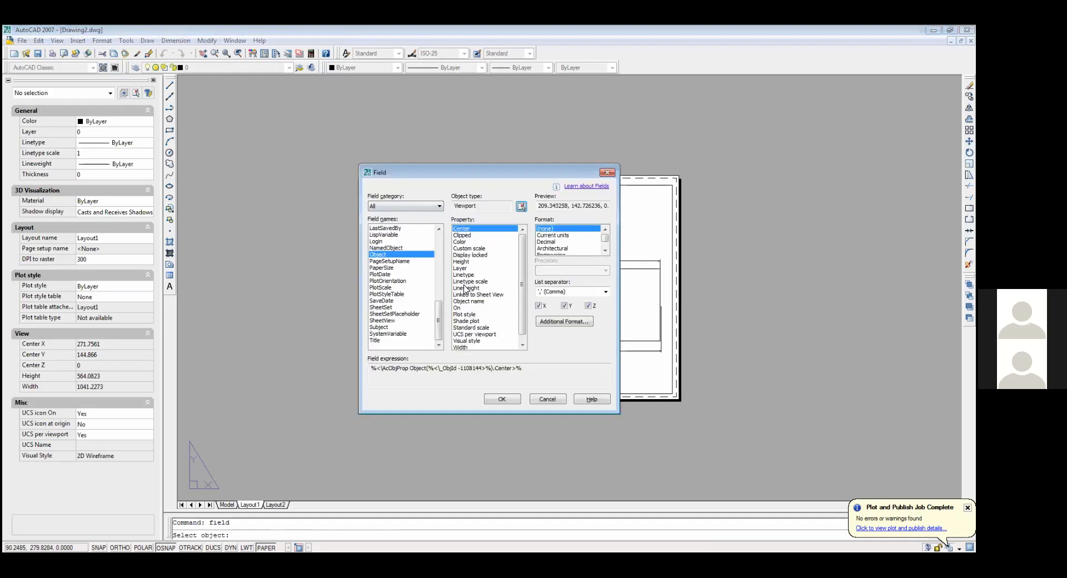
left_click_drag(519, 306, 515, 321)
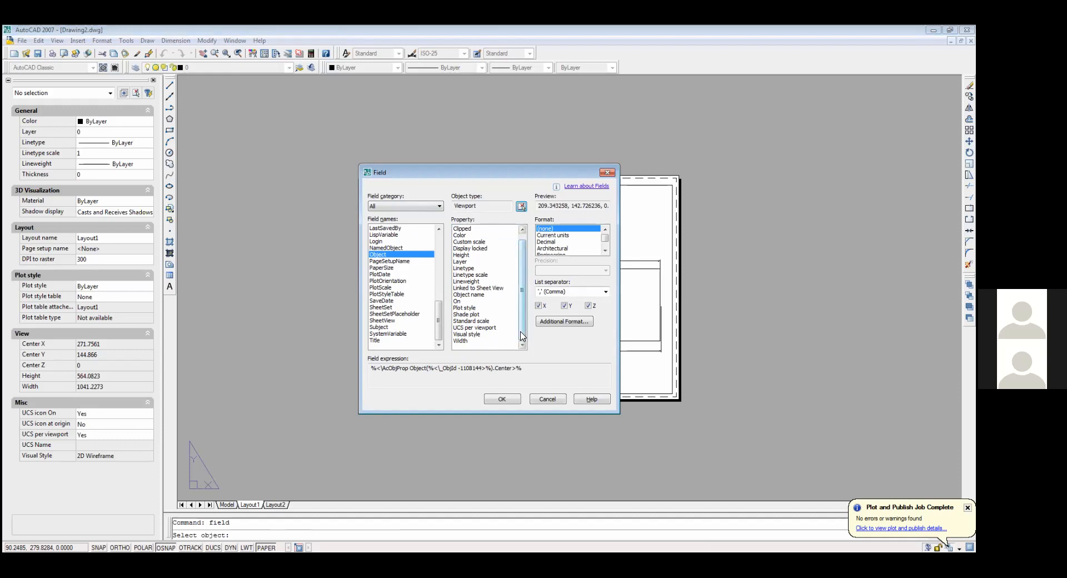
scroll(522, 311, "up", 1)
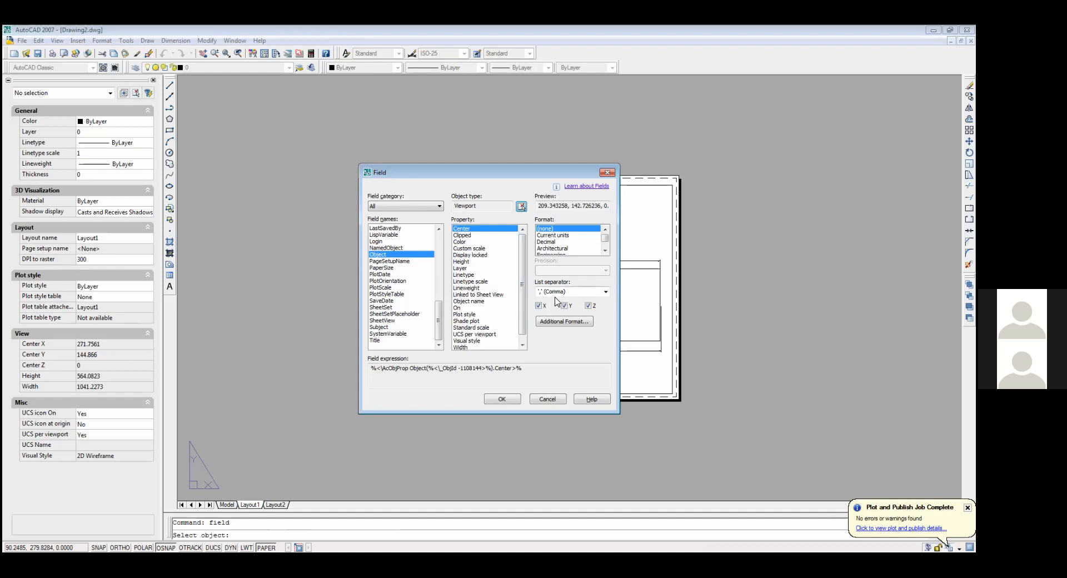
left_click(604, 251)
left_click(604, 251)
left_click(604, 251)
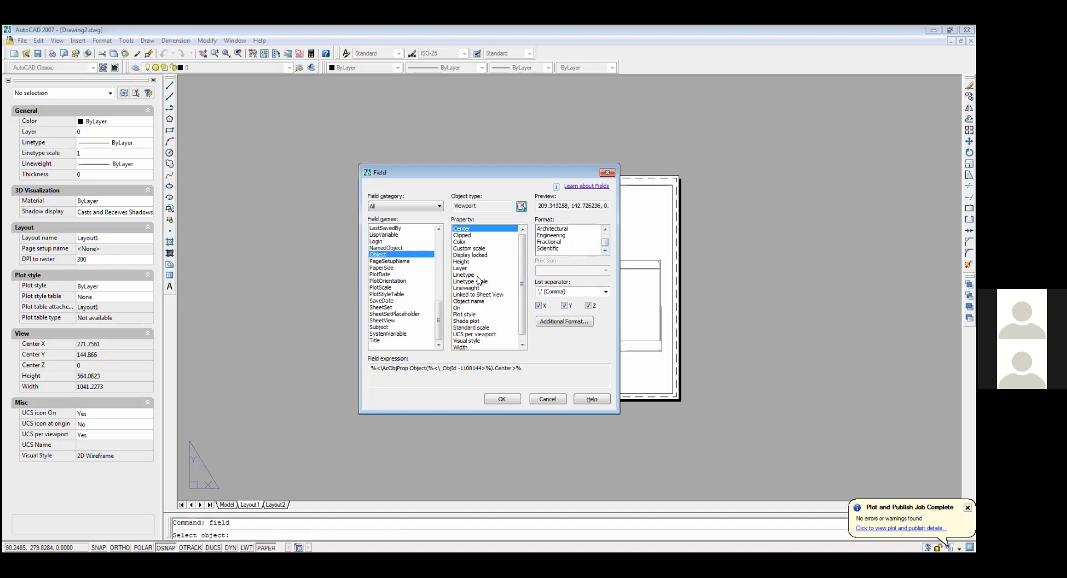
Step: Set the field to PlotScale formatted as 1' = 1'-0" and confirm
left_click(390, 287)
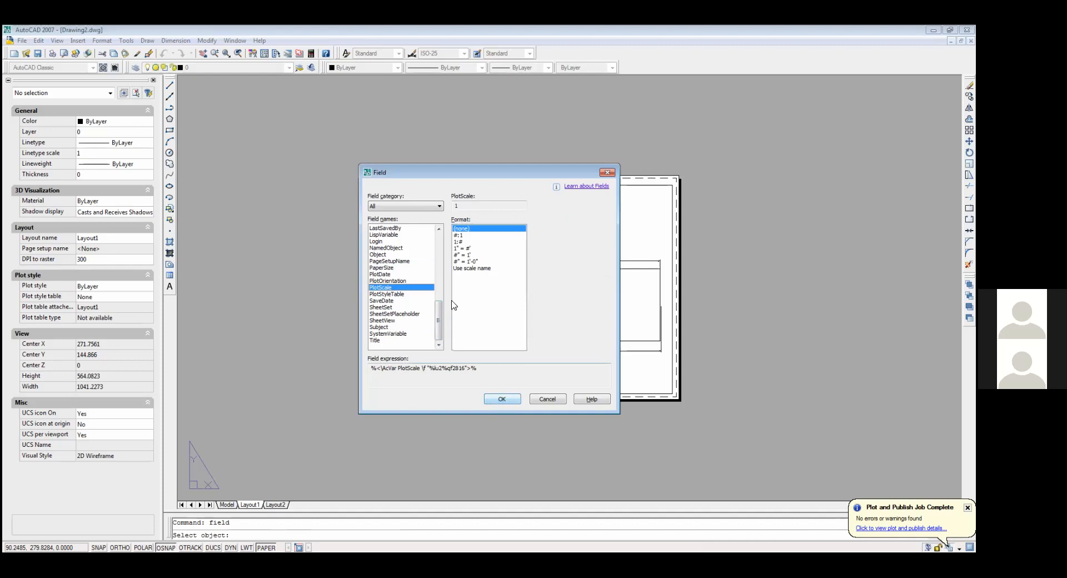
left_click(467, 262)
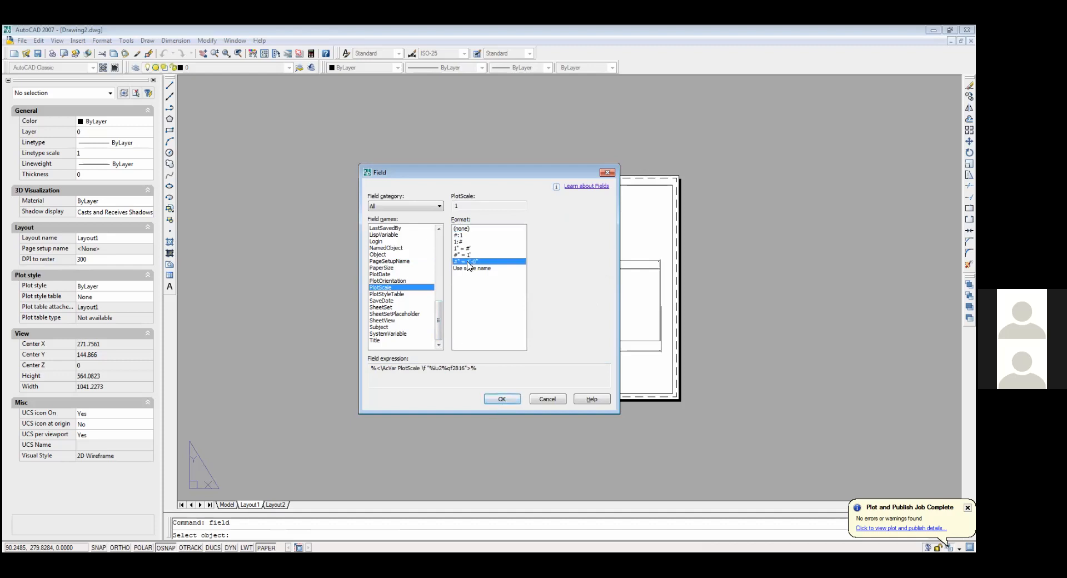
left_click(498, 398)
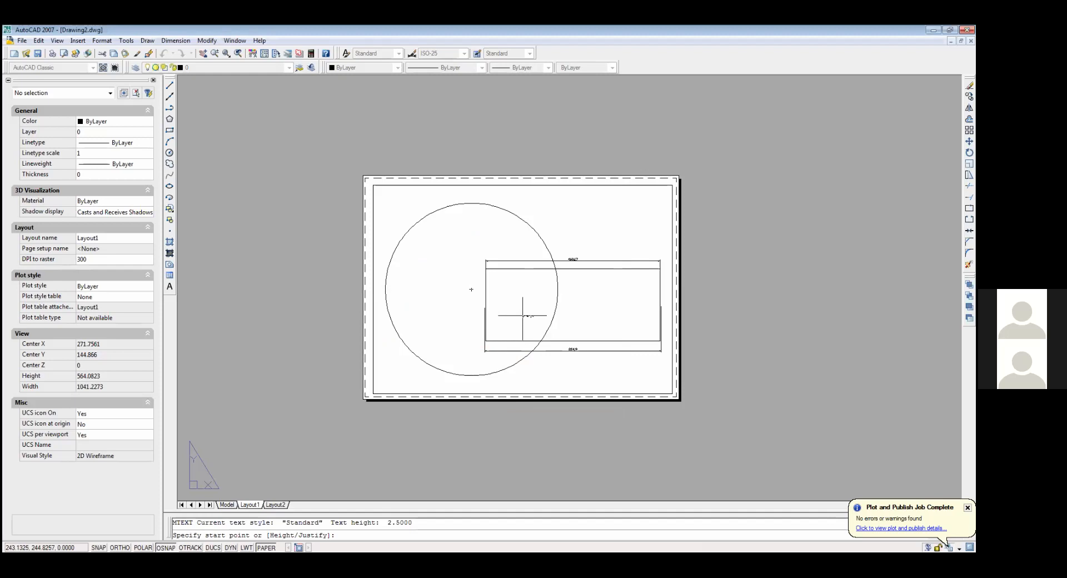
Step: Place the scale text above the rectangle's top dimension
left_click(550, 218)
scroll(550, 218, "up", 9)
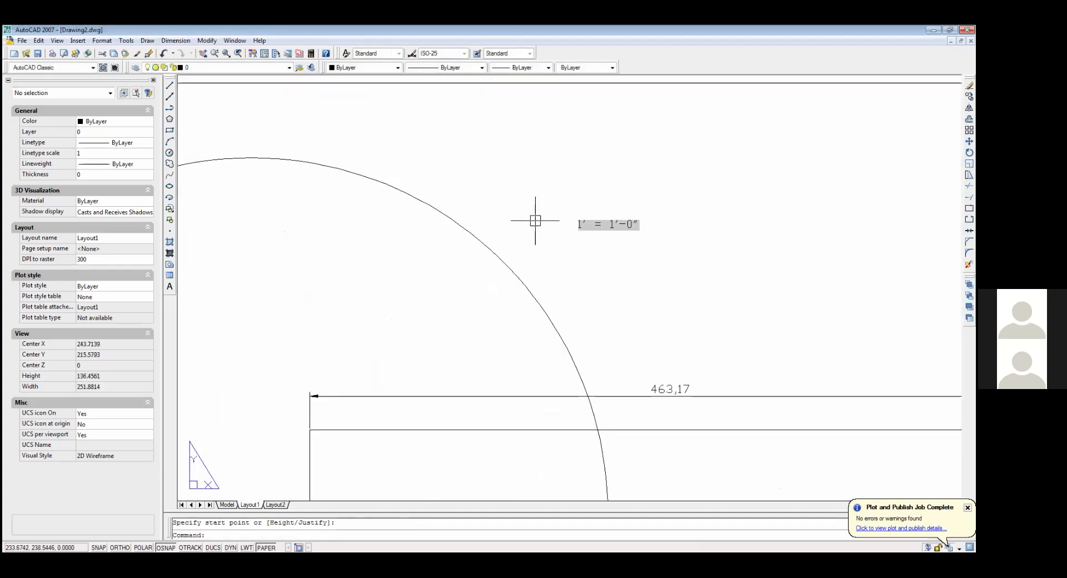
scroll(533, 221, "down", 1)
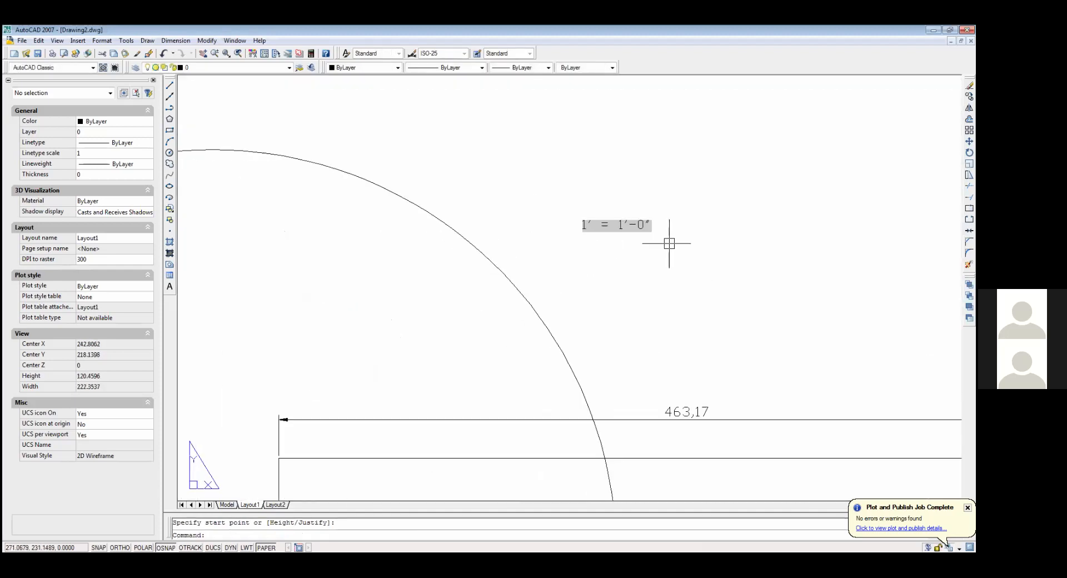
Step: Try the scale text's font as Vani, then Wingdings, and cancel the edit
left_click(639, 224)
double_click(650, 229)
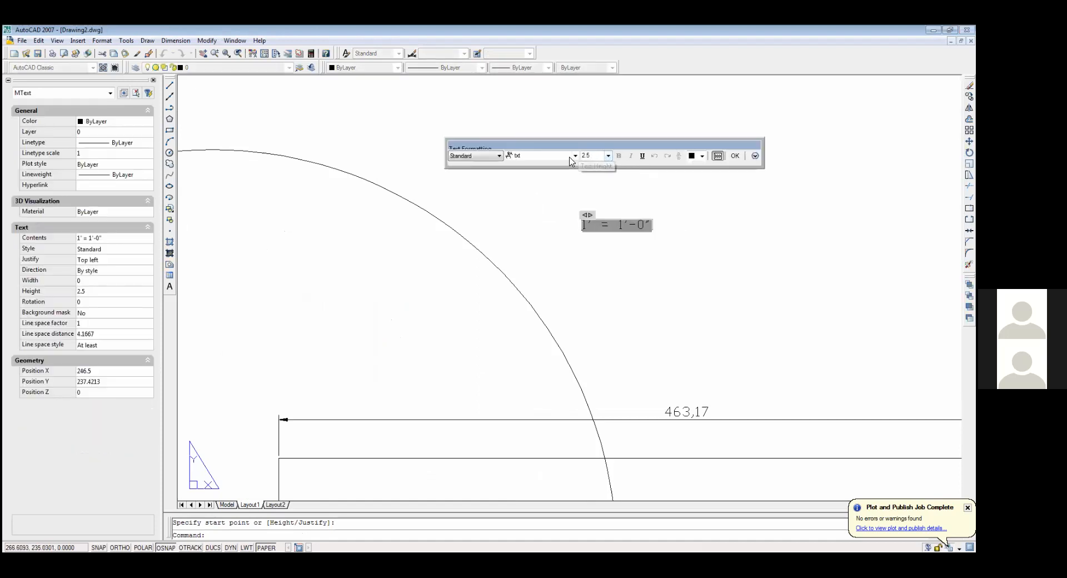
left_click(575, 159)
left_click(558, 196)
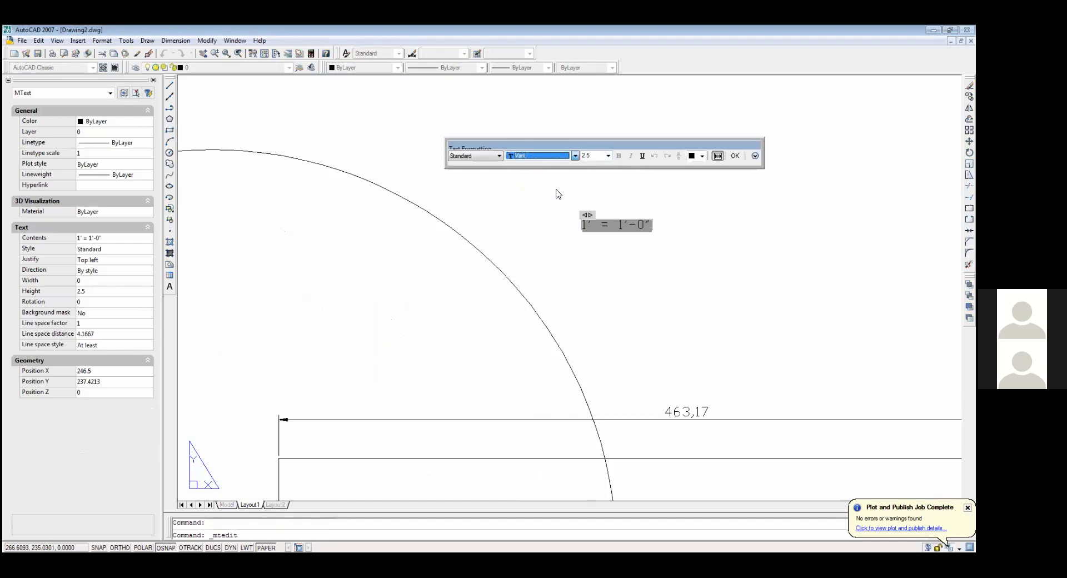
left_click(569, 158)
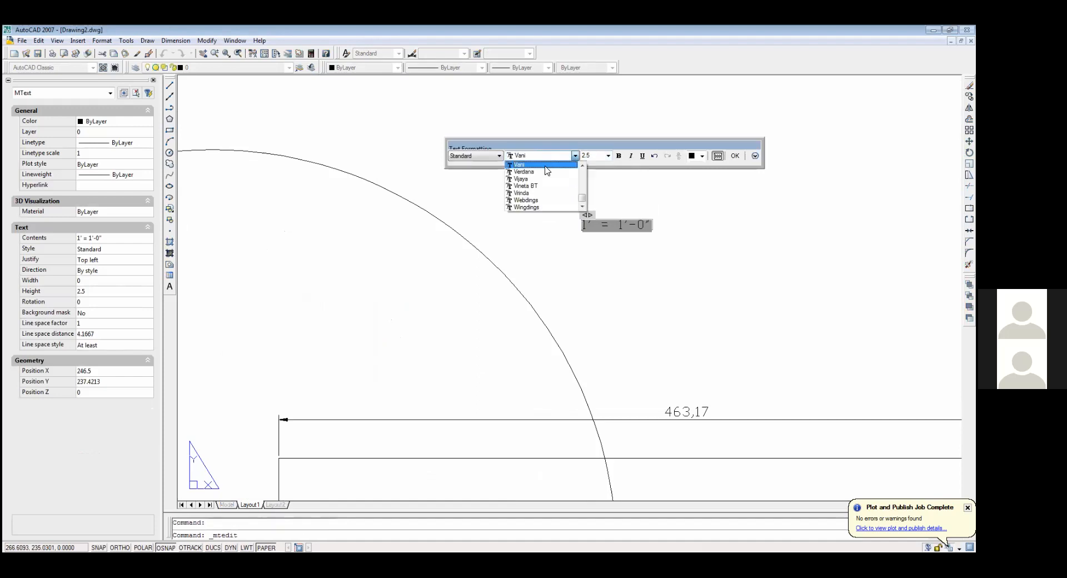
left_click(547, 207)
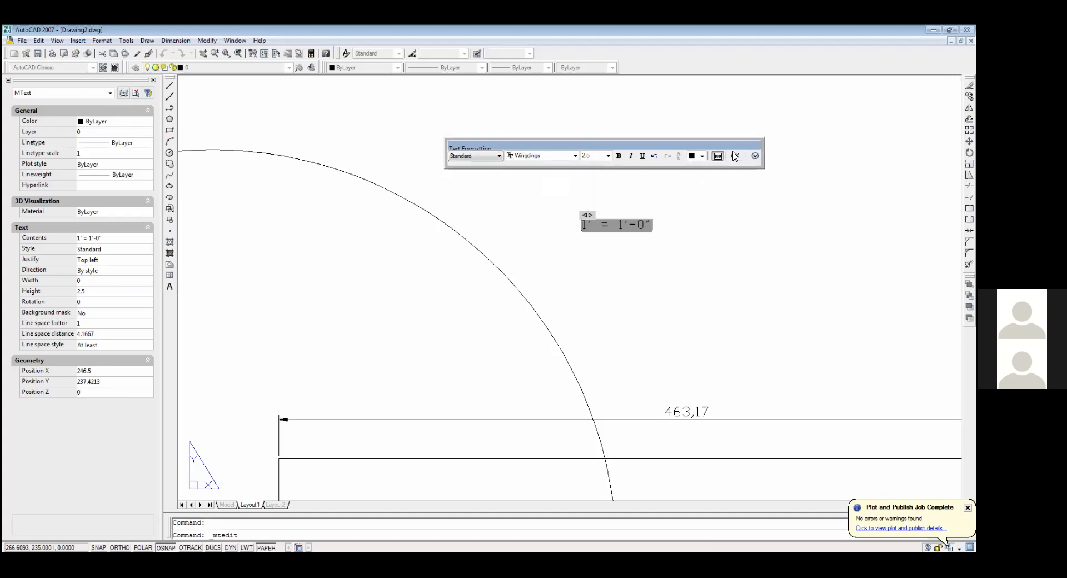
key("Escape")
Step: Select the 1' = 1'-0" scale note and delete it
left_click(625, 222)
key("Delete")
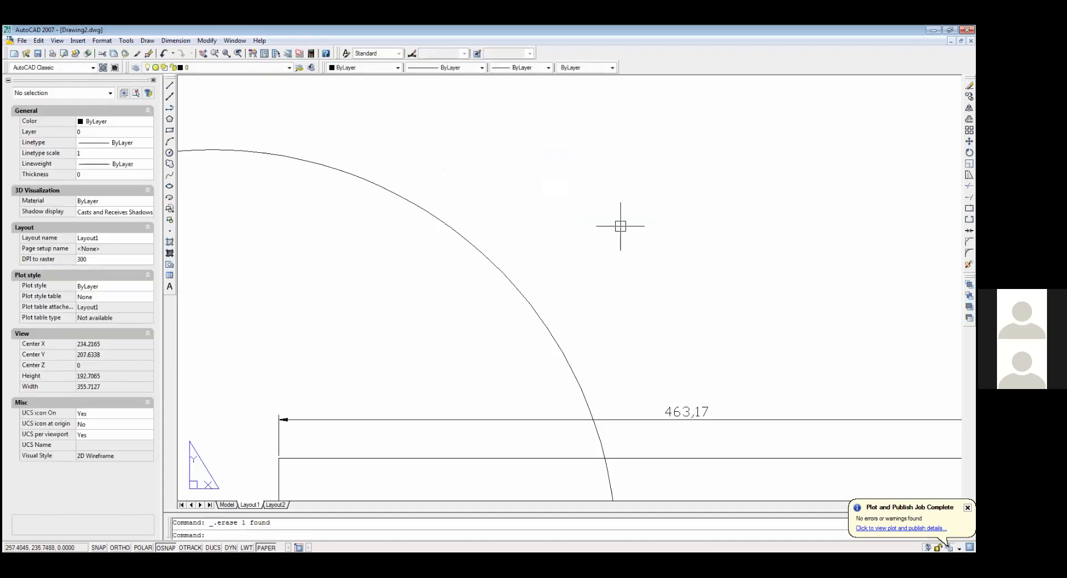
scroll(617, 227, "down", 6)
Step: Zoom with the wheel and open the Layout2 tab
scroll(616, 227, "up", 3)
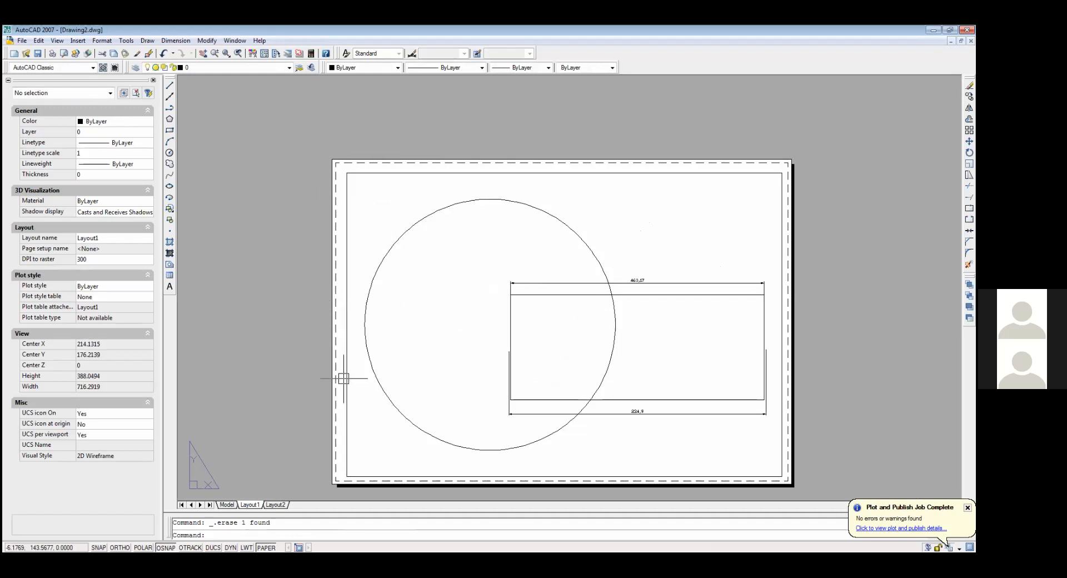
left_click(283, 504)
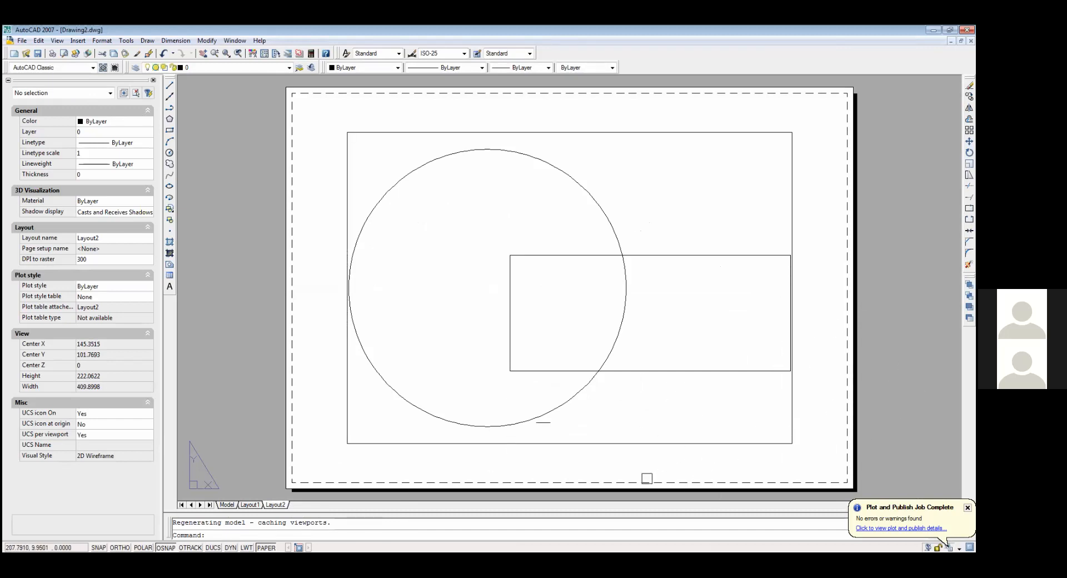
Step: Insert Layout1 from the A4 LAYOUT template as the new Layout3-Layout1 tab
right_click(285, 504)
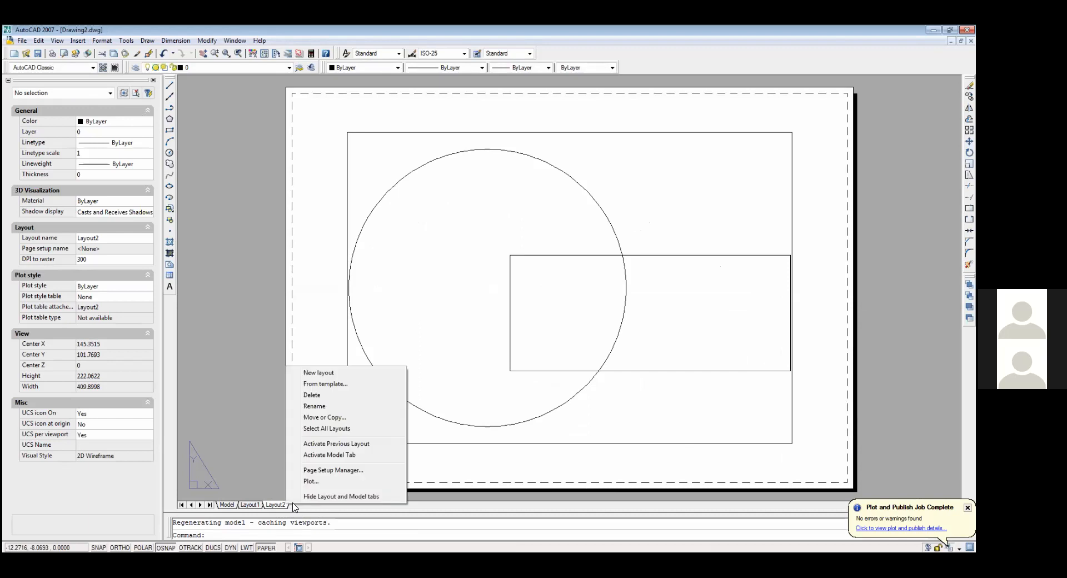
left_click(325, 383)
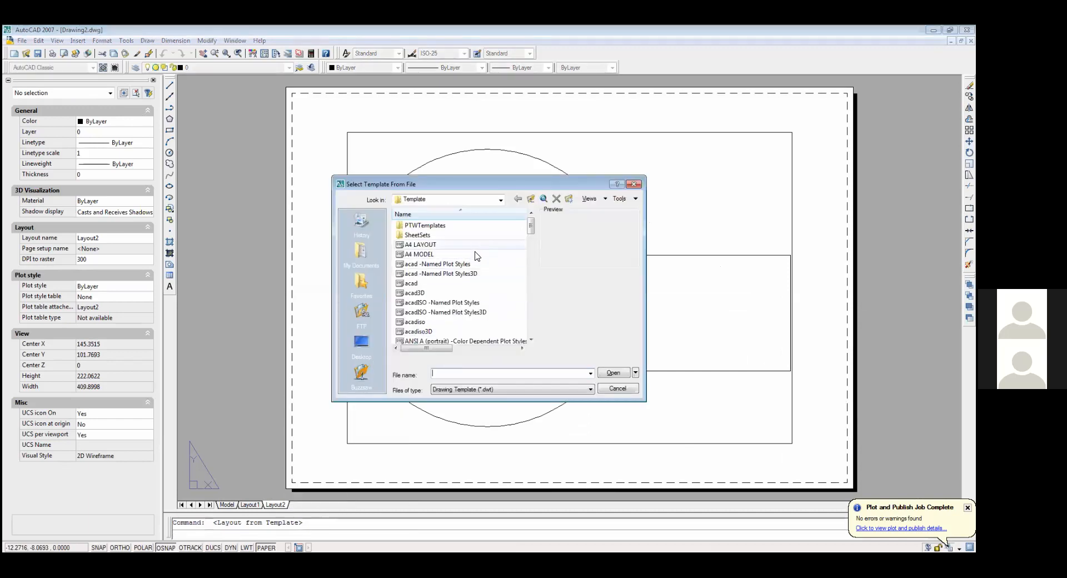
left_click(433, 247)
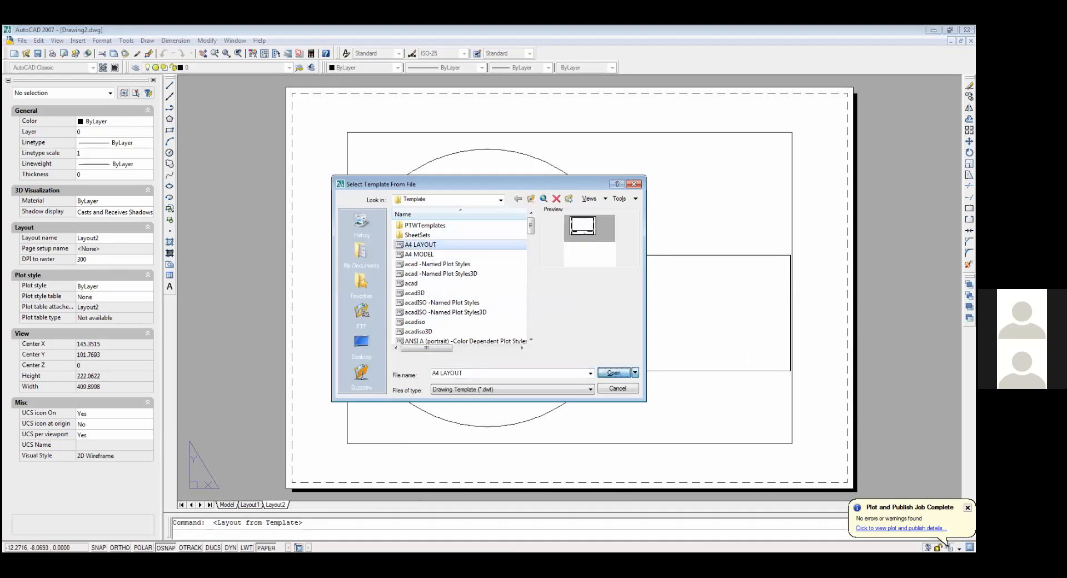
left_click(614, 373)
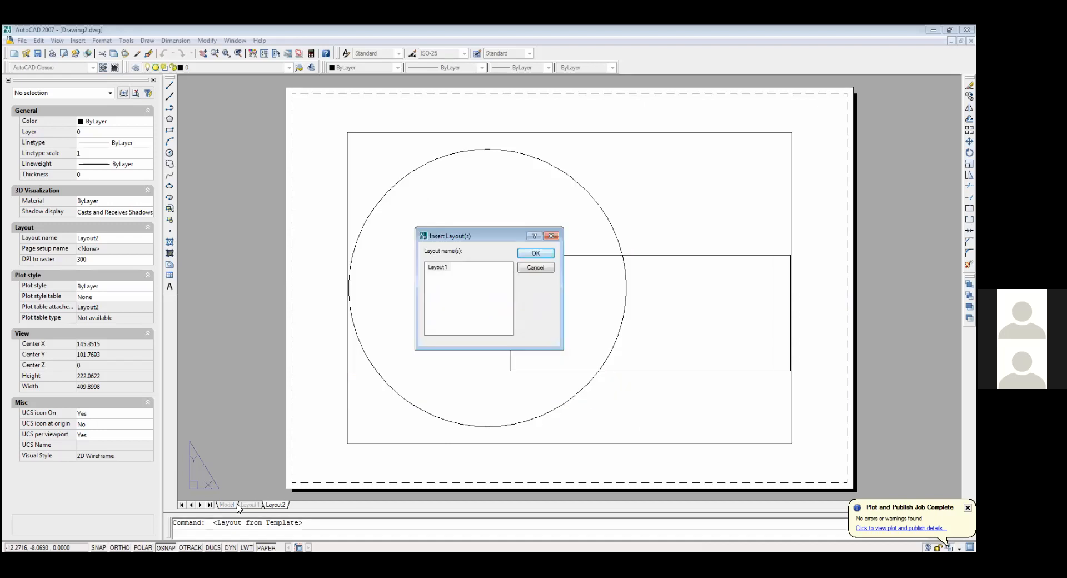
left_click(535, 253)
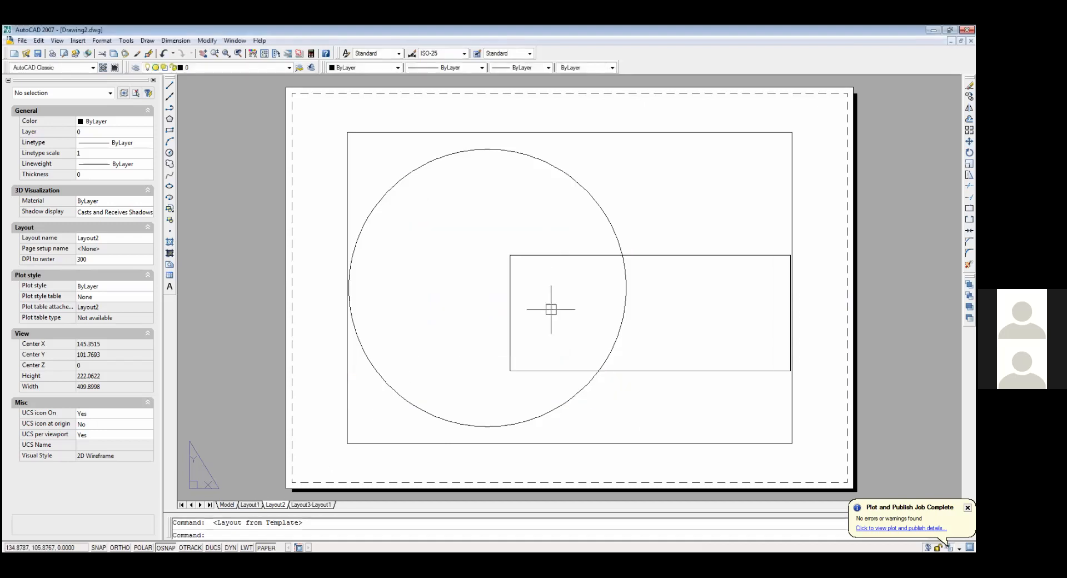
Step: Switch to the Layout3-Layout1 title-block sheet and start the ERASE command
left_click(315, 504)
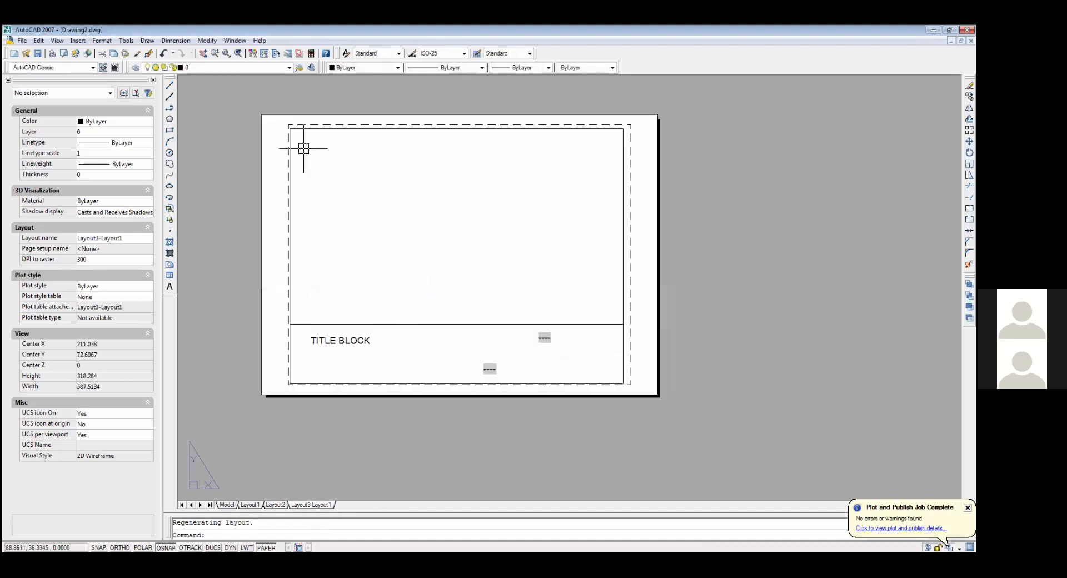
type("mv\\")
key("Return")
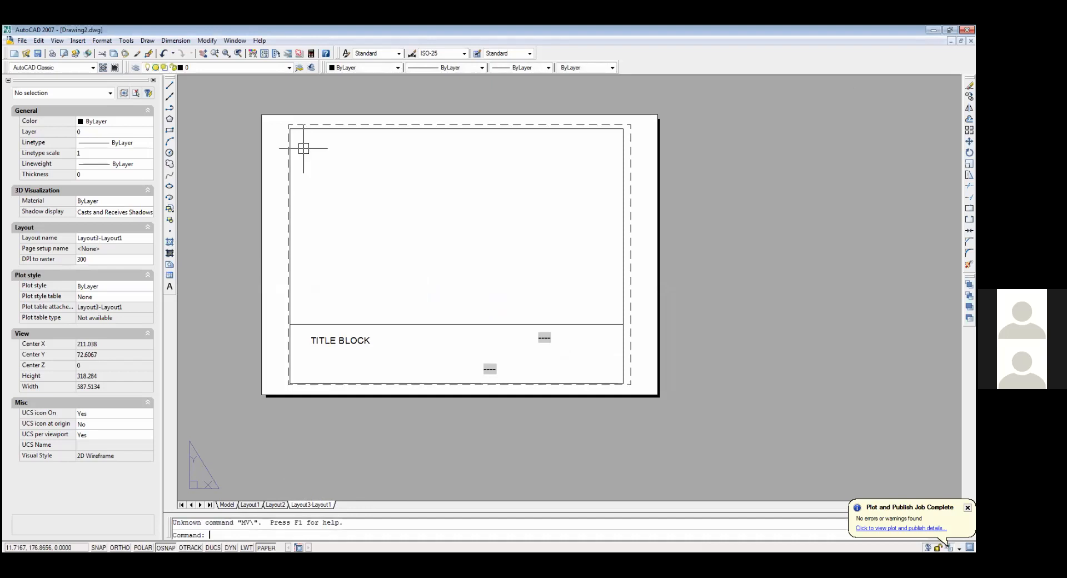
type("e")
key("Return")
type("m")
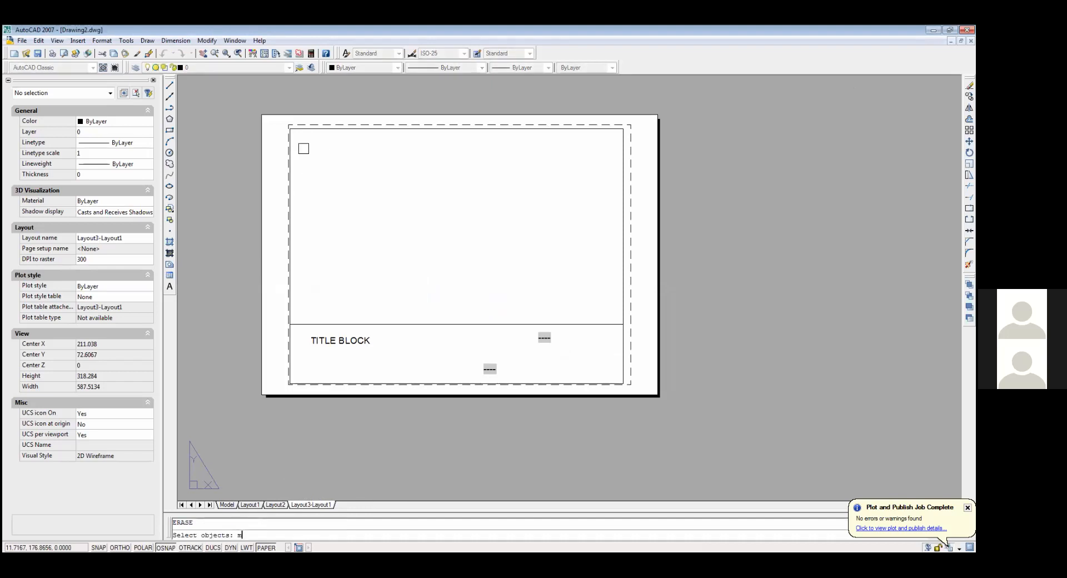
type("v")
key("Return")
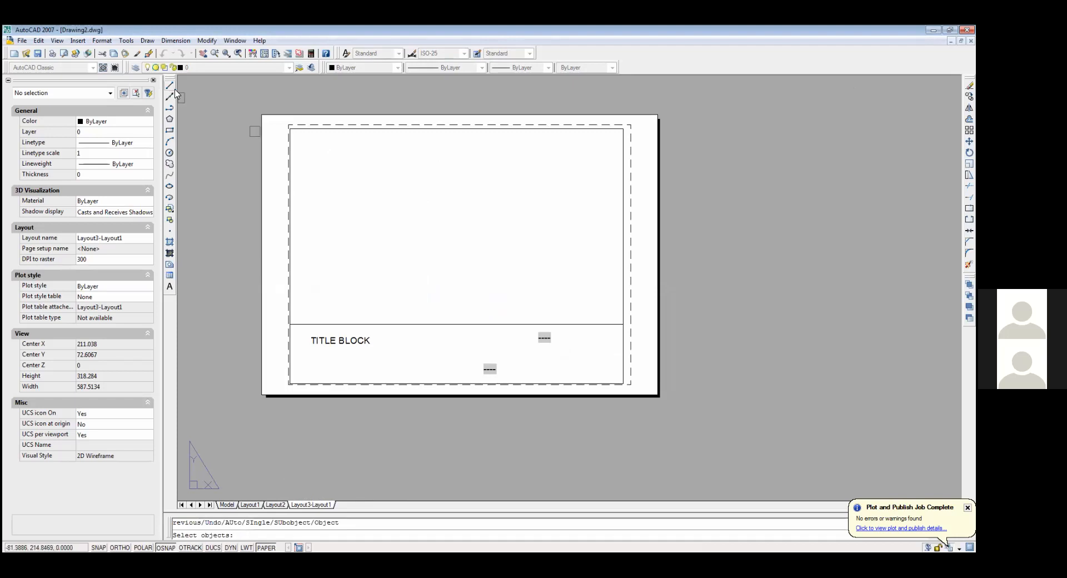
Step: Erase the old viewport border on Layout3-Layout1 using a crossing selection
left_click(314, 170)
left_click(274, 152)
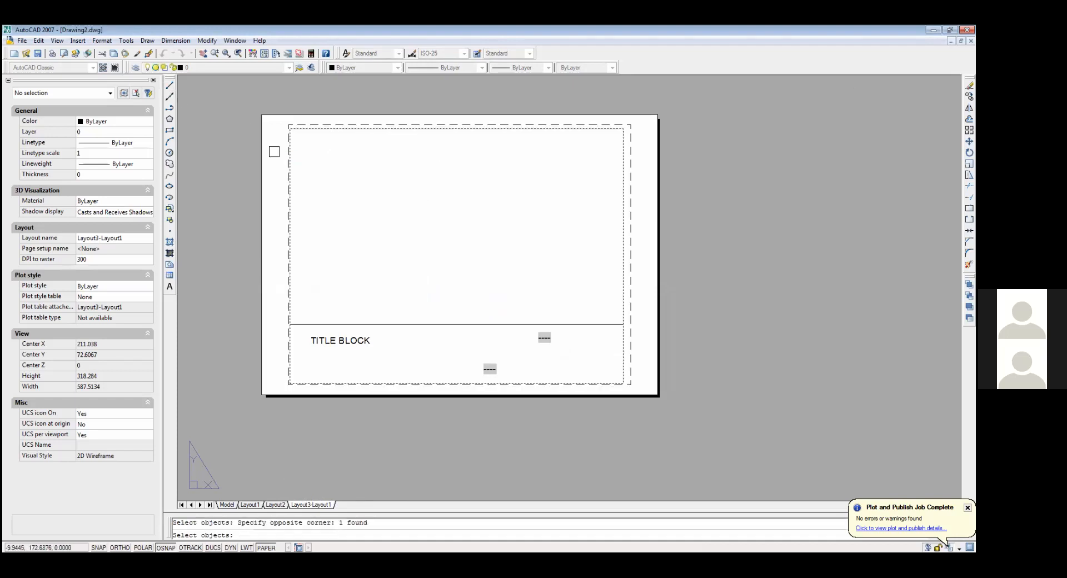
key("Return")
key("Return")
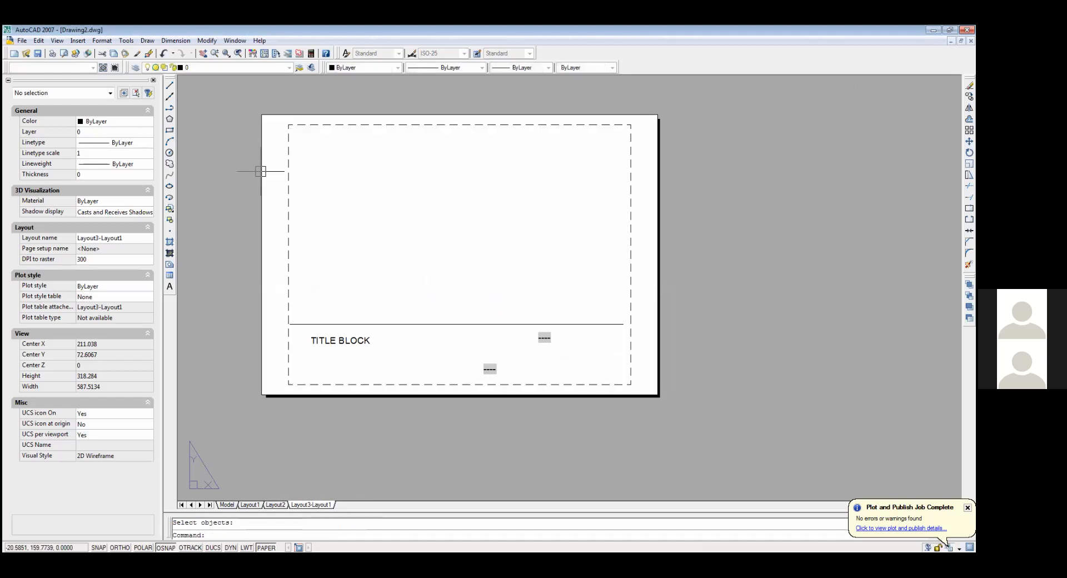
key("Return")
Step: Create a new MVIEW viewport above the title block showing the circle and rectangle
type("m")
type("view")
key("Return")
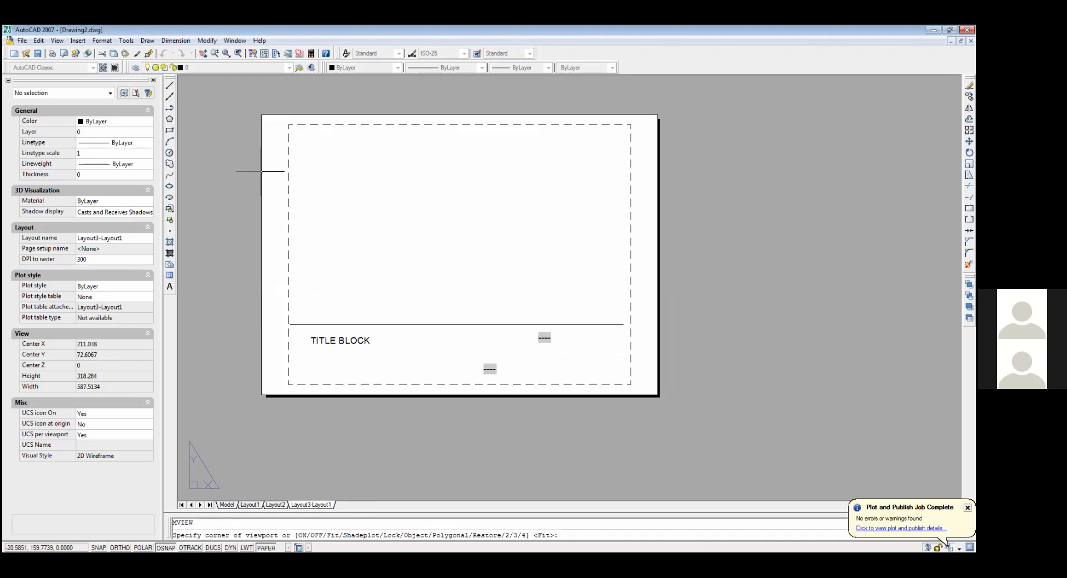
left_click(290, 131)
left_click(628, 316)
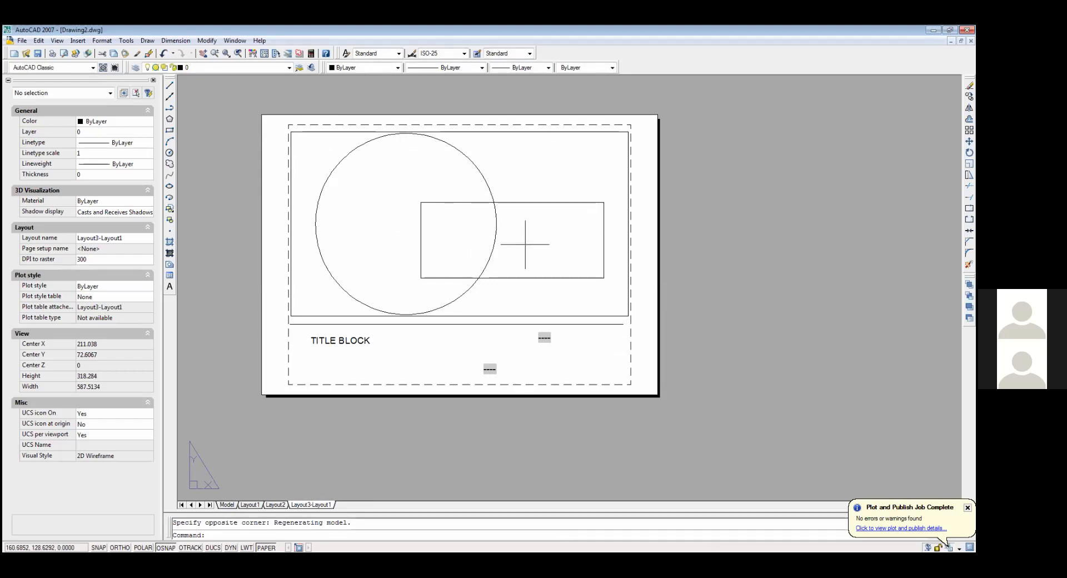
scroll(501, 221, "down", 1)
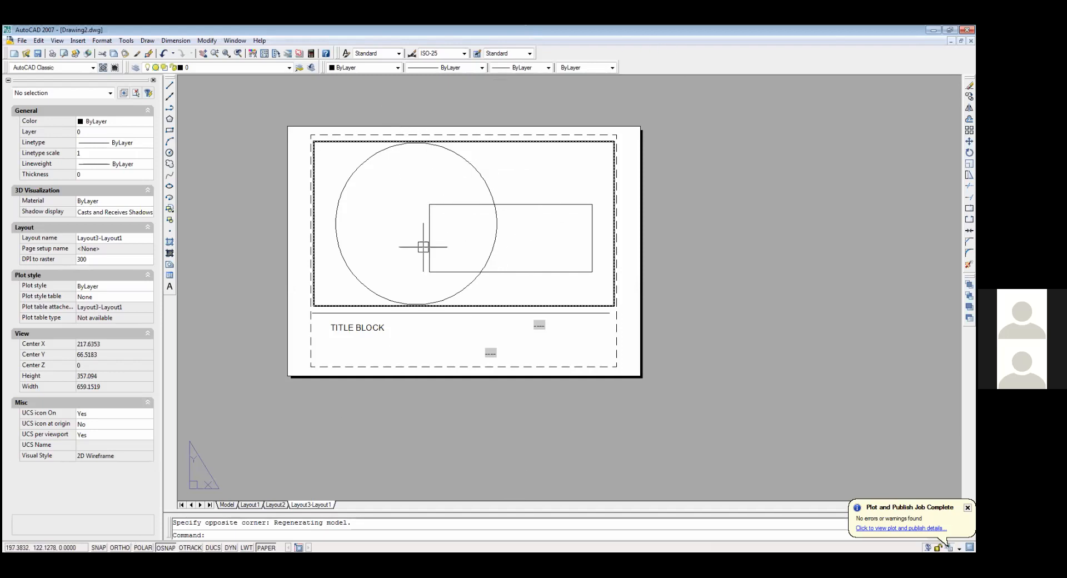
scroll(530, 321, "up", 8)
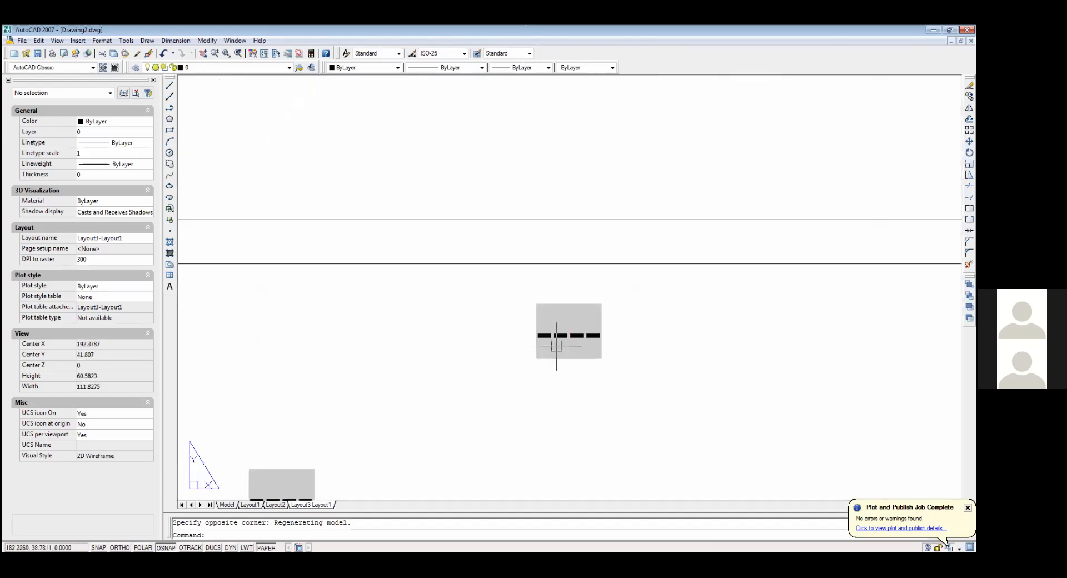
scroll(556, 345, "up", 5)
scroll(558, 347, "down", 9)
scroll(558, 348, "up", 8)
left_click(571, 321)
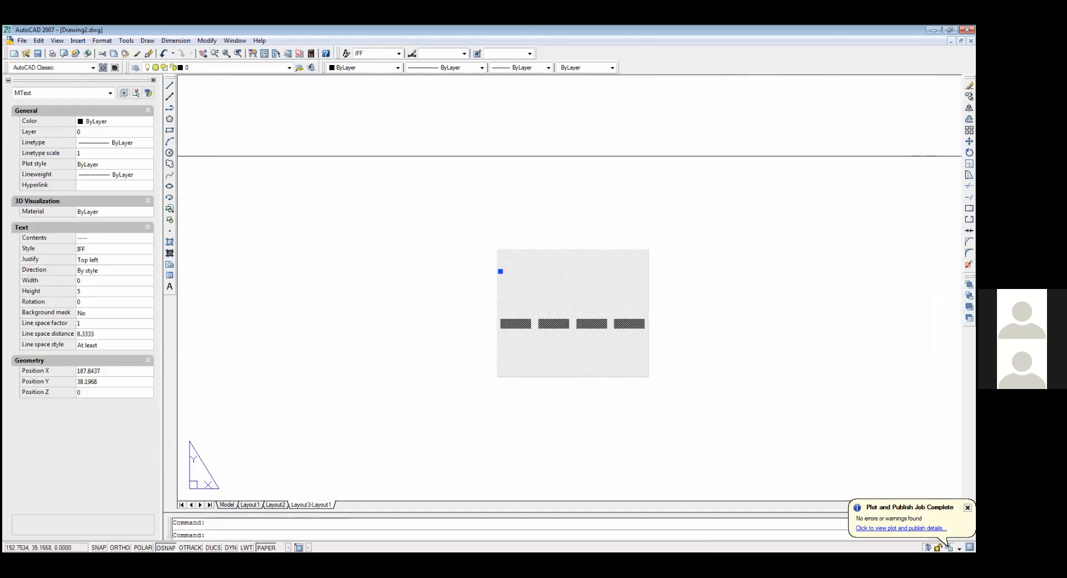
double_click(582, 321)
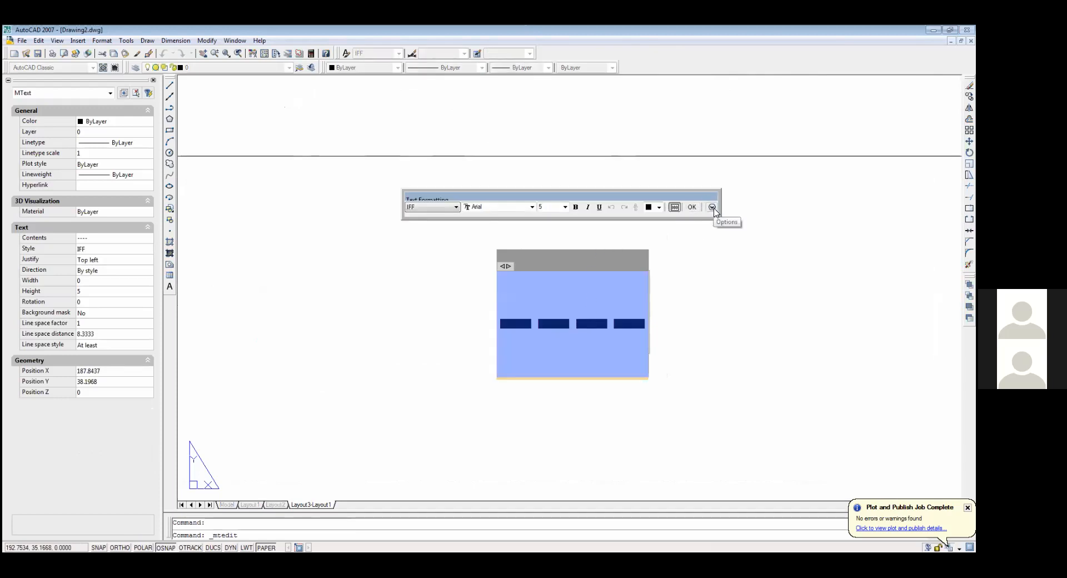
key("Escape")
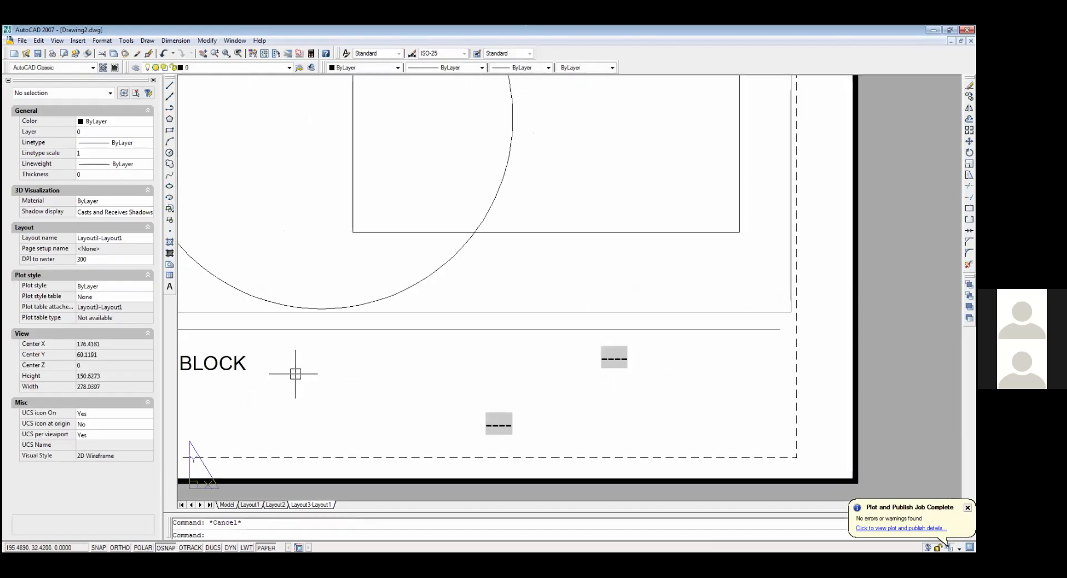
scroll(333, 378, "down", 5)
scroll(343, 383, "up", 6)
scroll(392, 398, "up", 2)
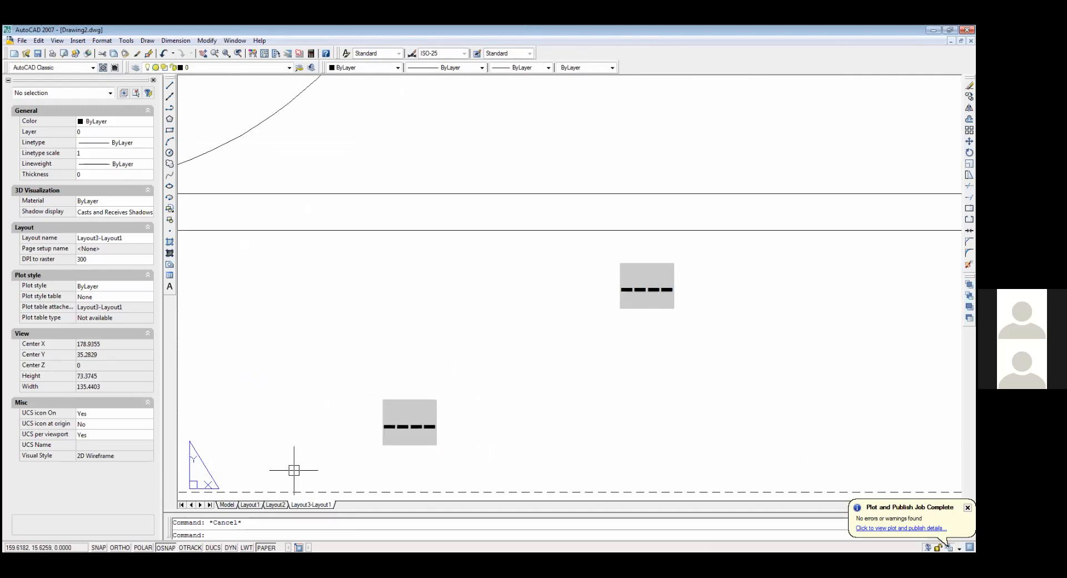
left_click(281, 505)
left_click(256, 505)
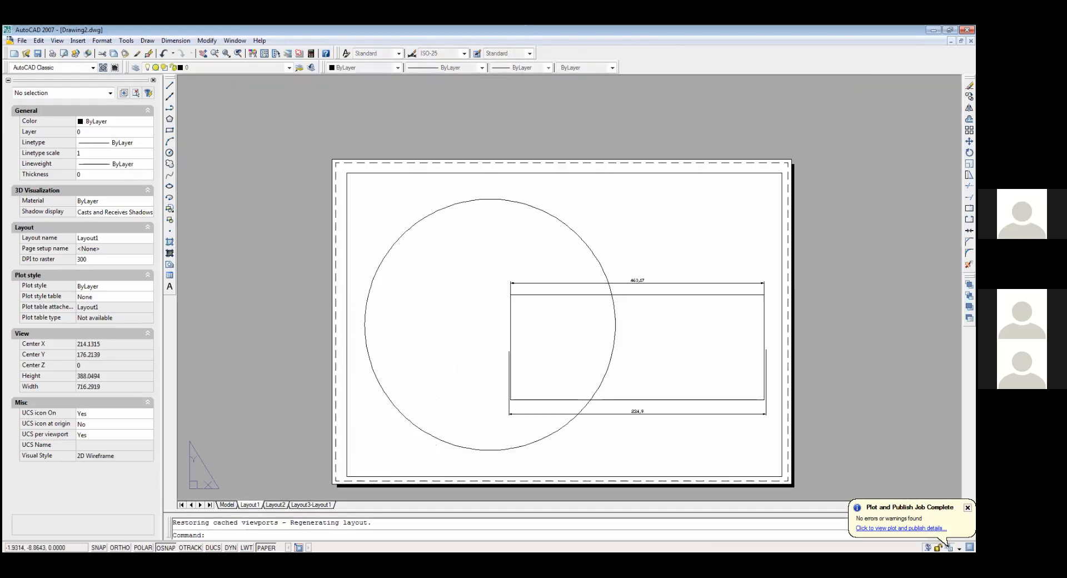
left_click(281, 505)
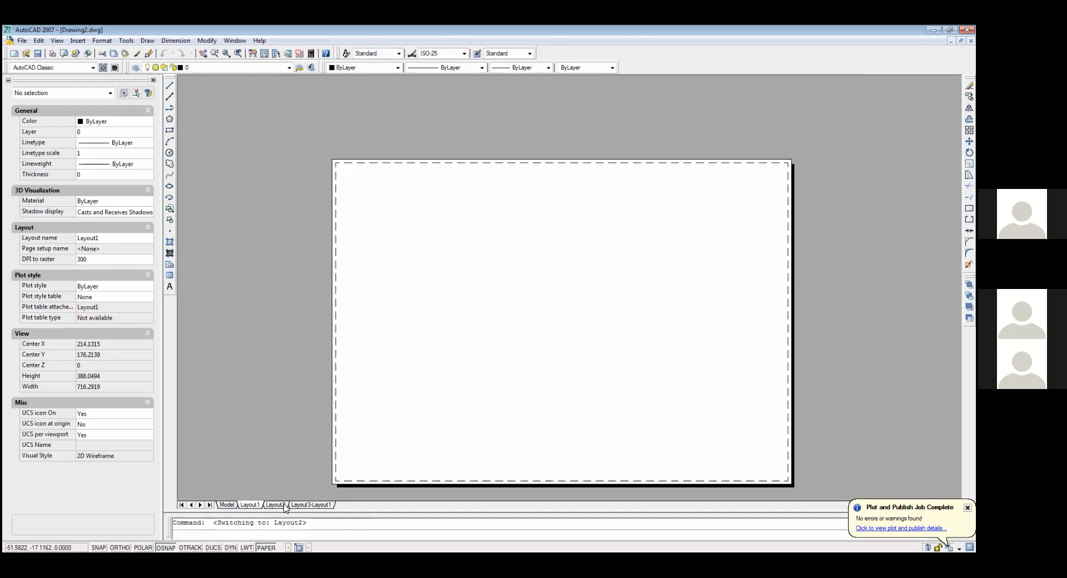
left_click(310, 505)
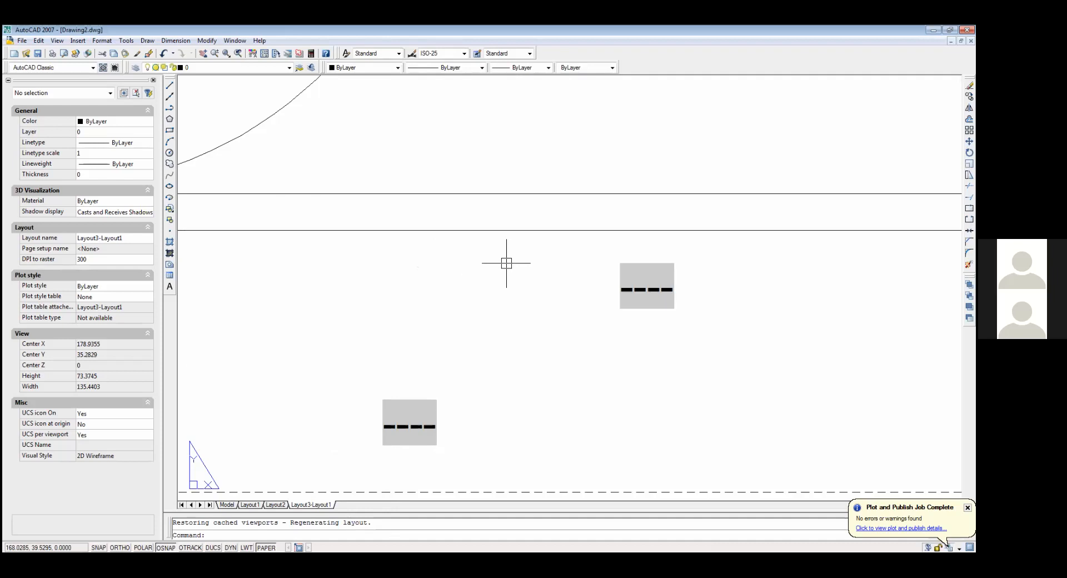
Step: Stretch both ends of the title block's horizontal divider line further outward
scroll(480, 274, "down", 5)
middle_click_drag(510, 207, 509, 317)
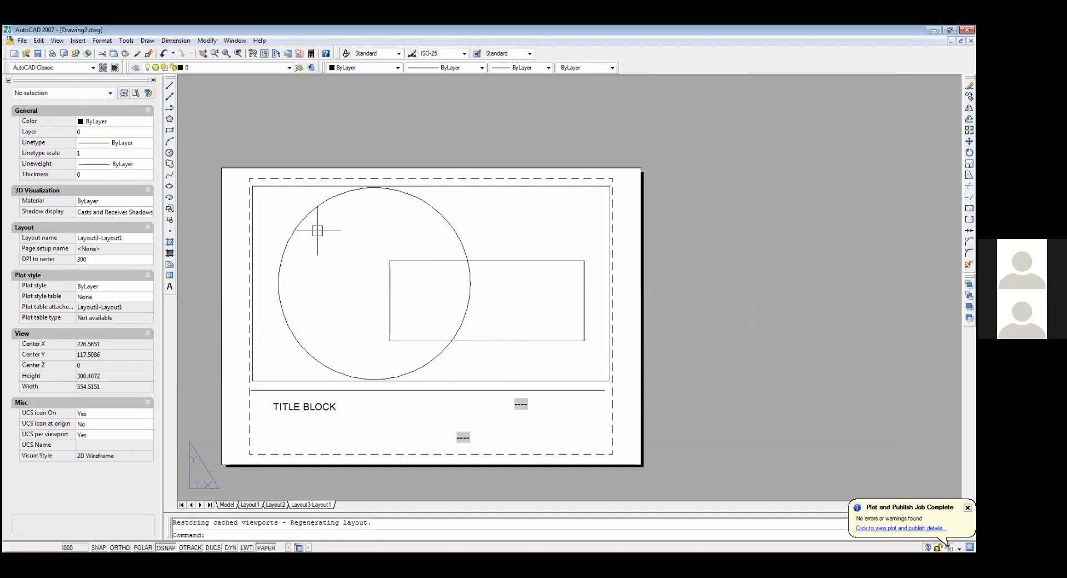
left_click(580, 390)
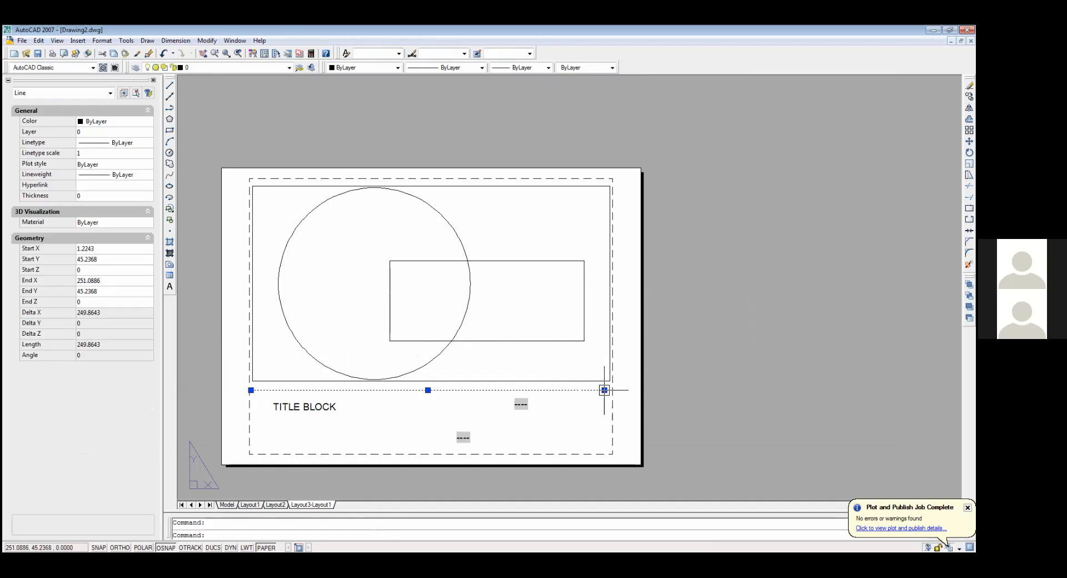
left_click(605, 390)
left_click(613, 390)
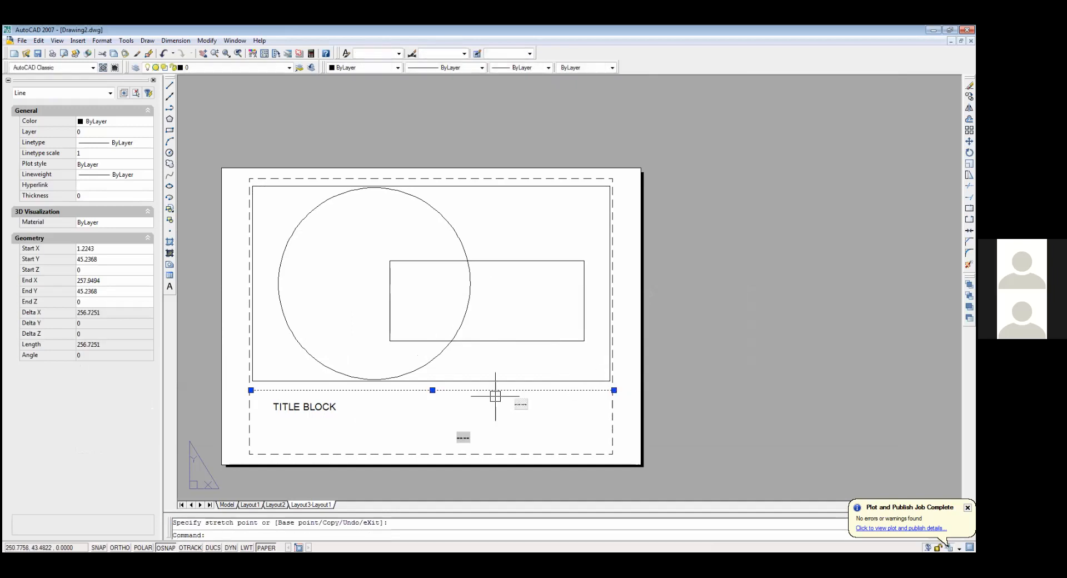
left_click(251, 390)
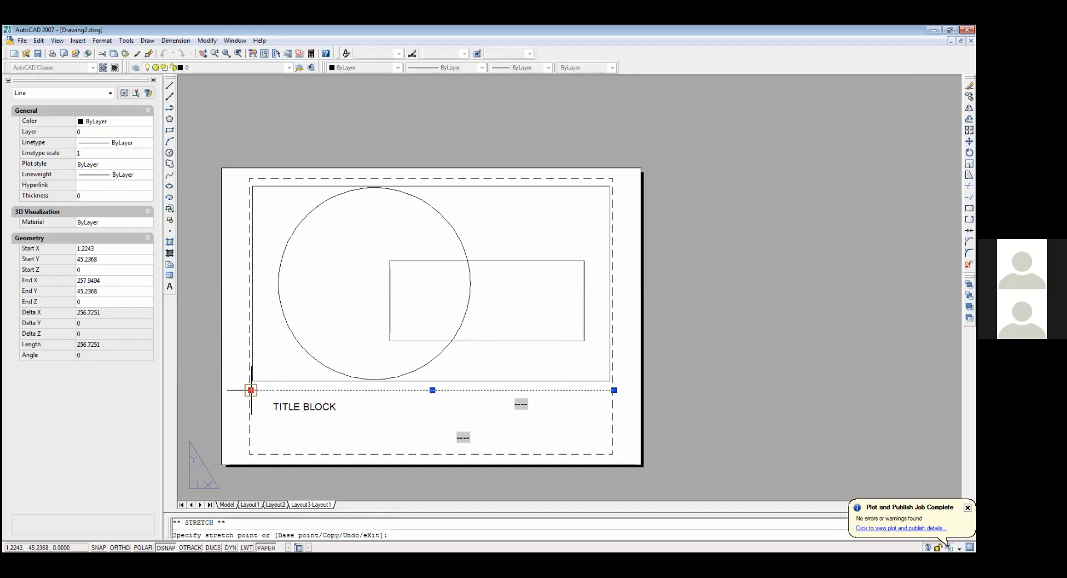
left_click(234, 390)
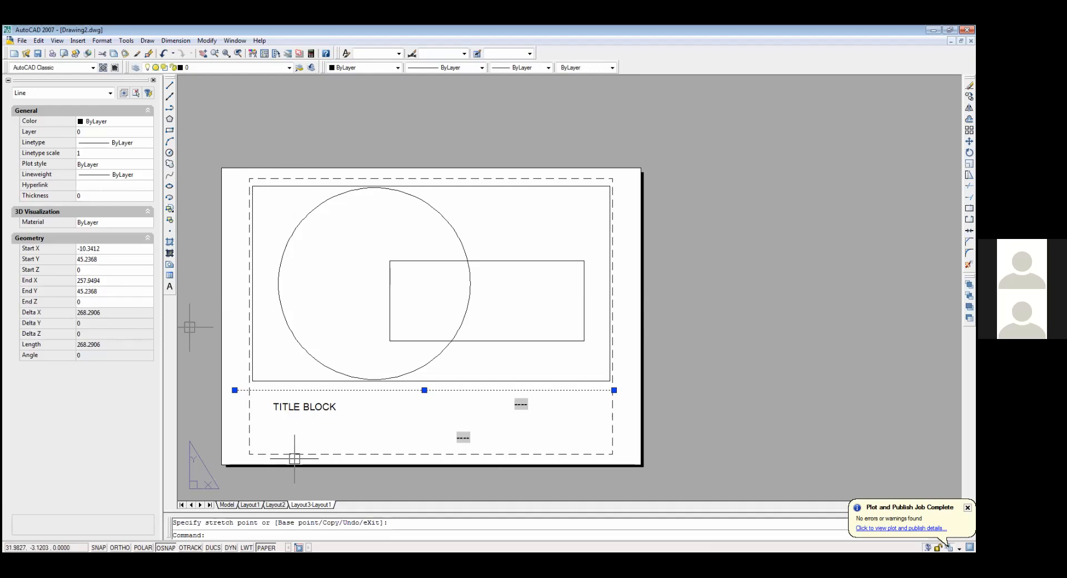
Step: Compare the Model, Layout2 and Layout3-Layout1 tabs, then return to Layout1
left_click(227, 505)
left_click(250, 504)
left_click(273, 505)
left_click(321, 505)
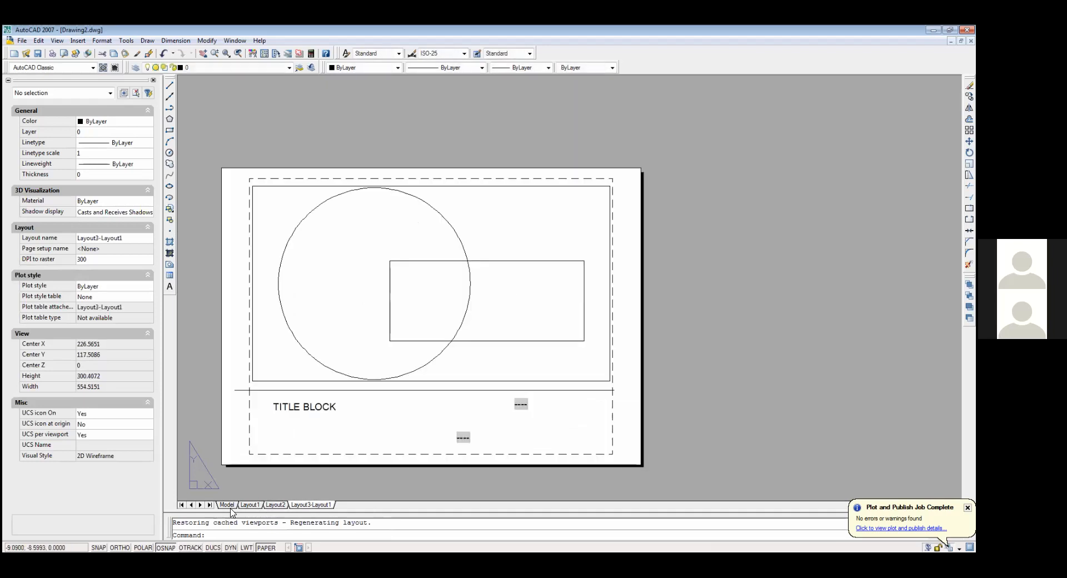
left_click(237, 504)
left_click(250, 504)
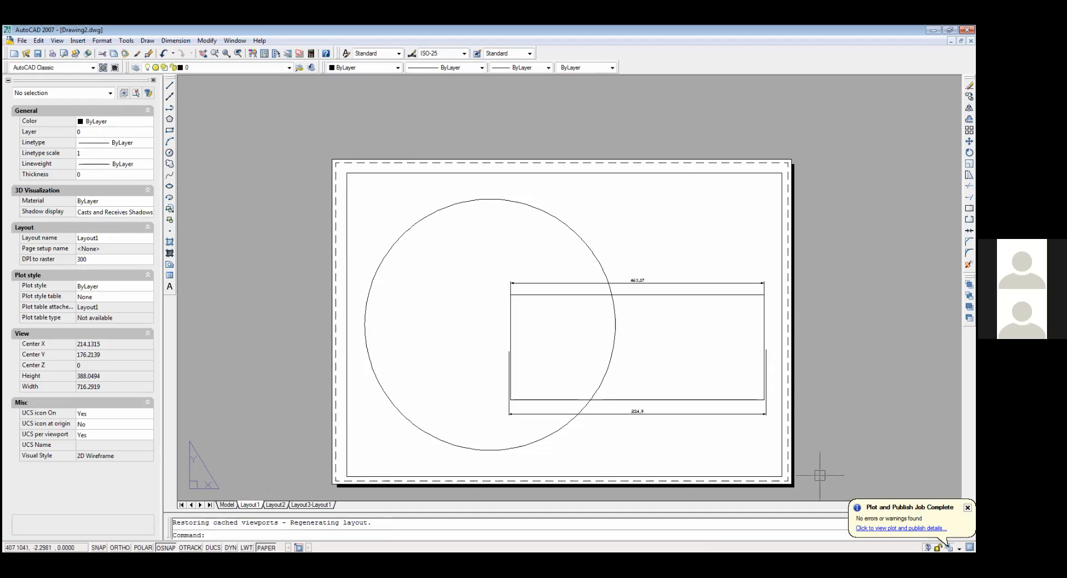
Step: Inside the Layout1 viewport, pan and zoom out so the circle and rectangle appear smaller
middle_click(509, 340)
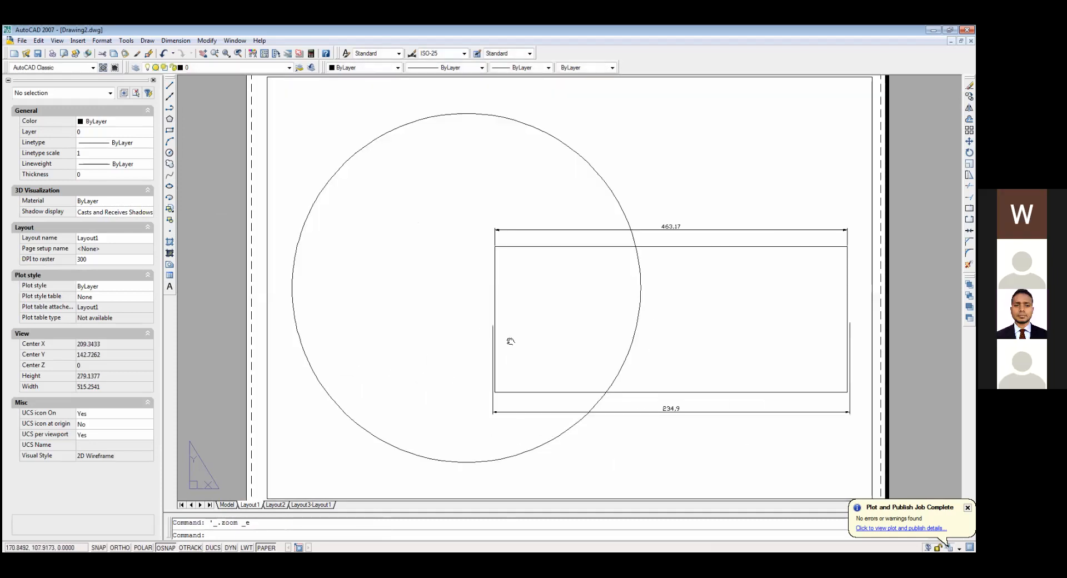
double_click(514, 341)
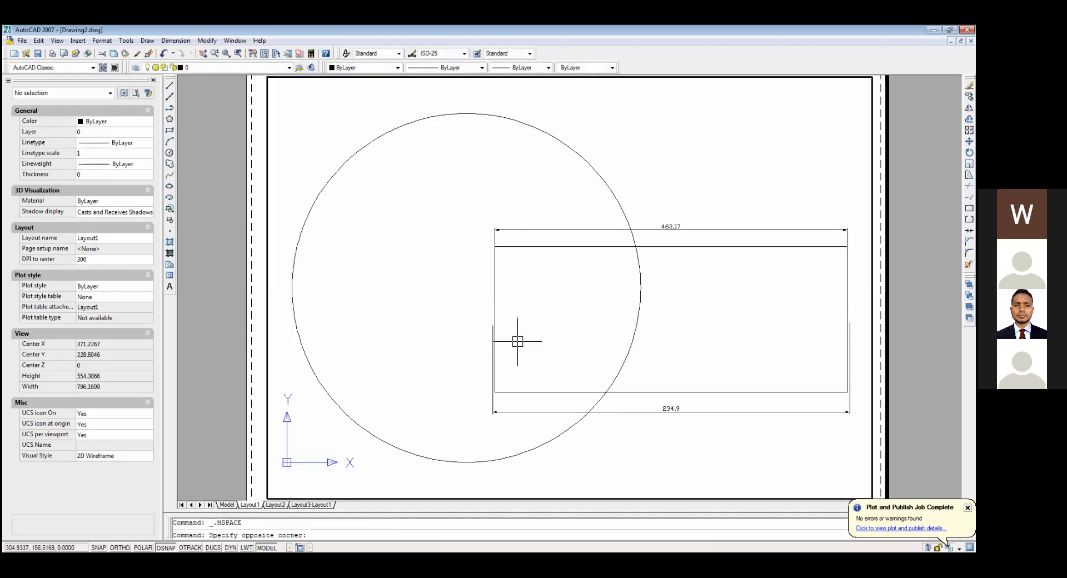
middle_click_drag(517, 341, 609, 274)
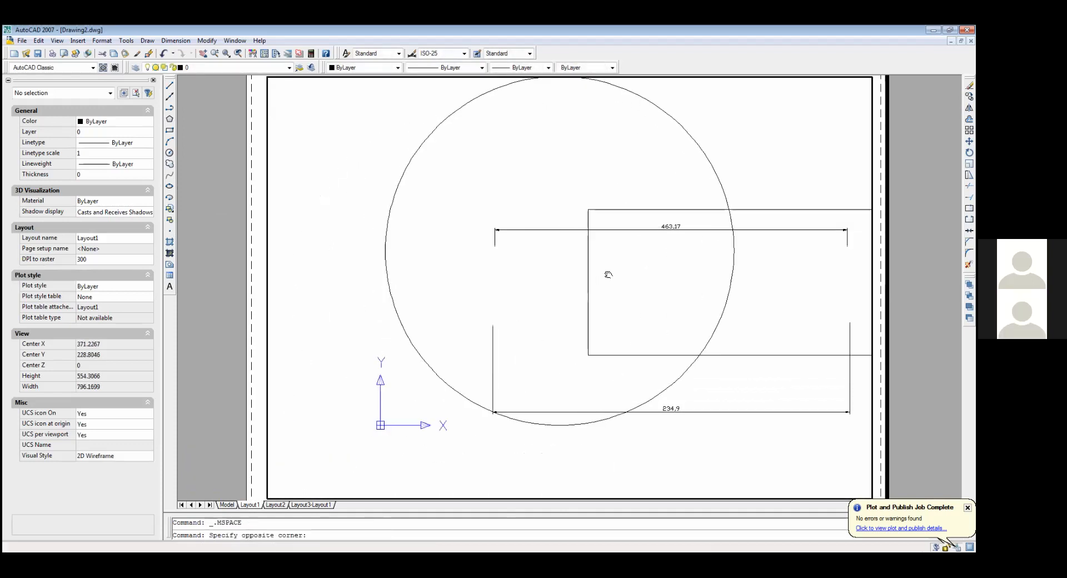
middle_click_drag(558, 368, 562, 344)
scroll(524, 222, "down", 4)
scroll(581, 162, "up", 3)
Step: Cancel the stray selections and return from the viewport to paper space
left_click(563, 348)
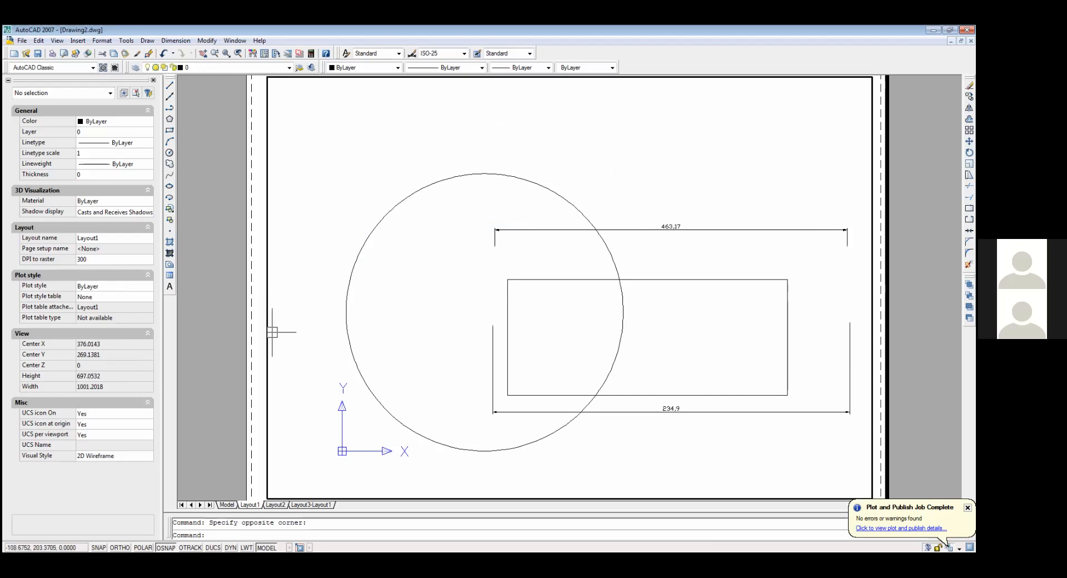
key("Escape")
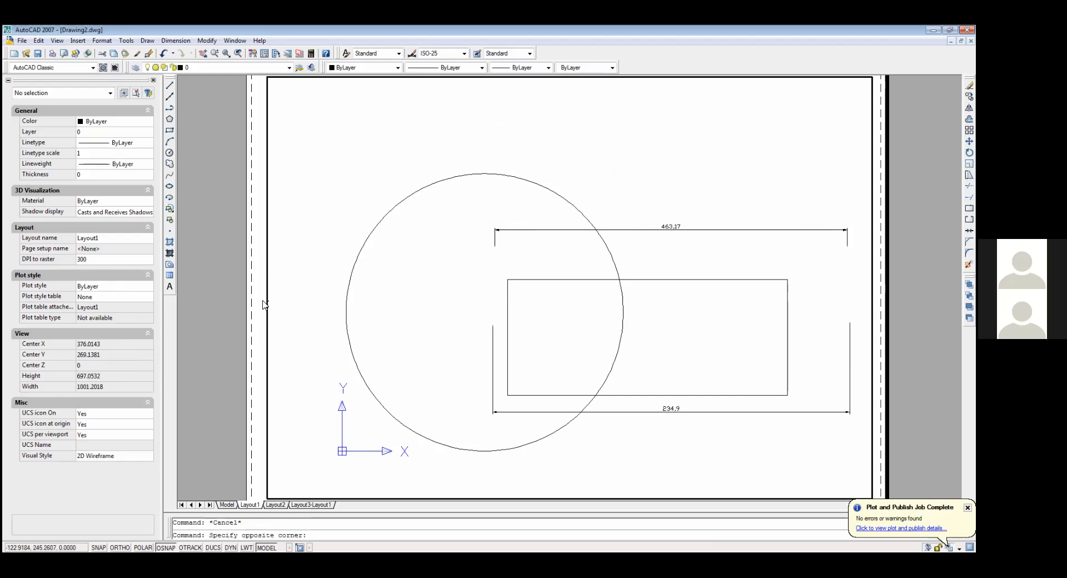
left_click(269, 300)
key("Escape")
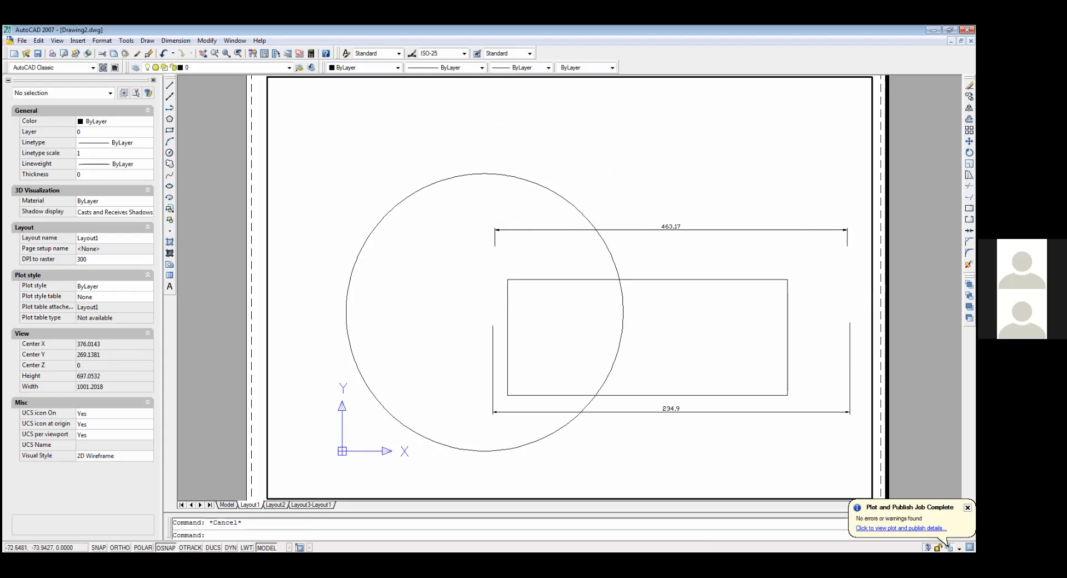
scroll(374, 309, "down", 5)
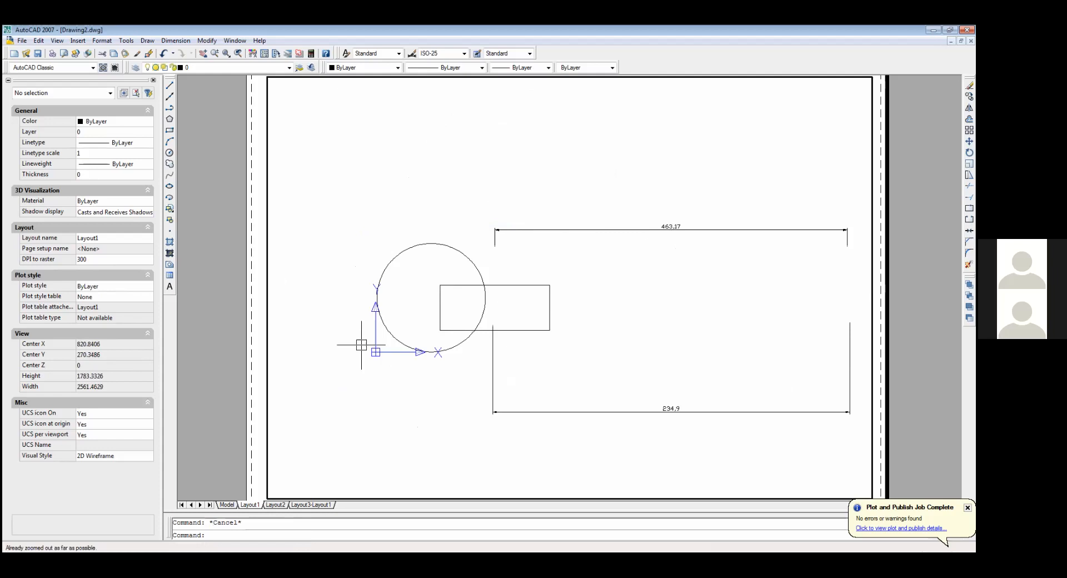
double_click(228, 291)
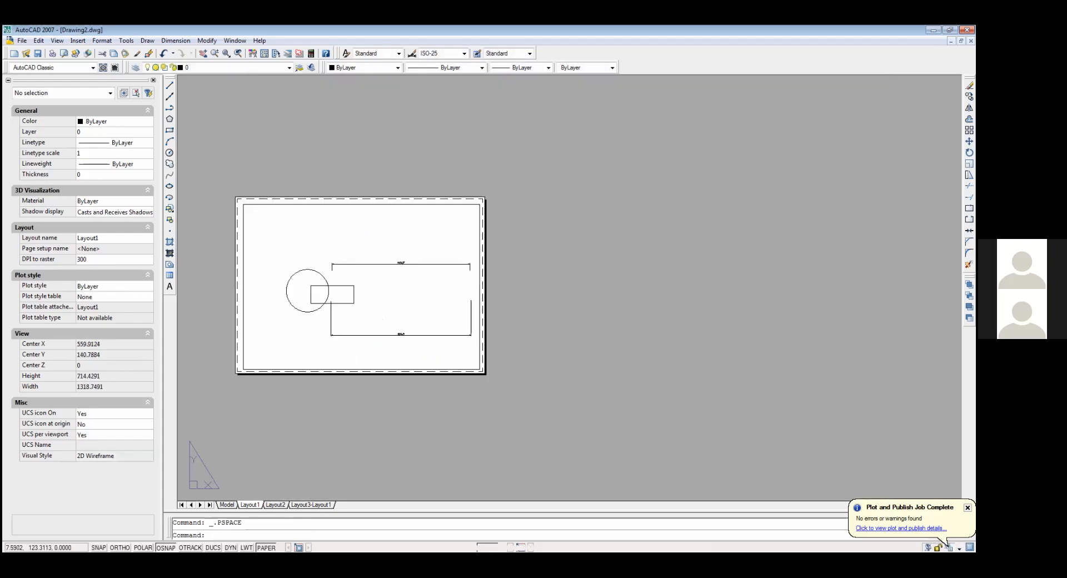
Step: Set the Layout1 viewport's Display locked property to Yes in Properties
left_click(242, 297)
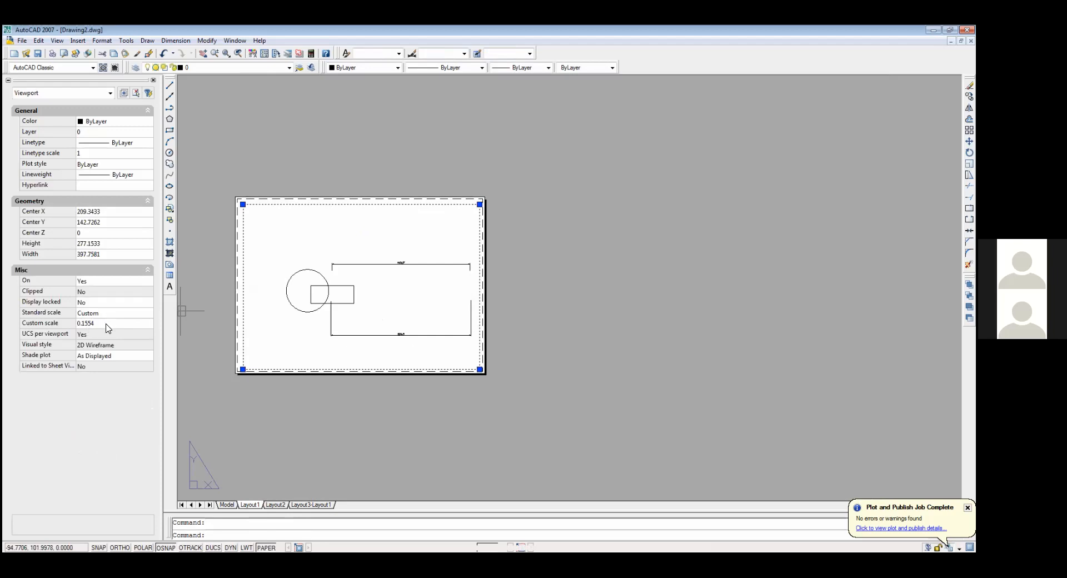
left_click(115, 304)
left_click(117, 305)
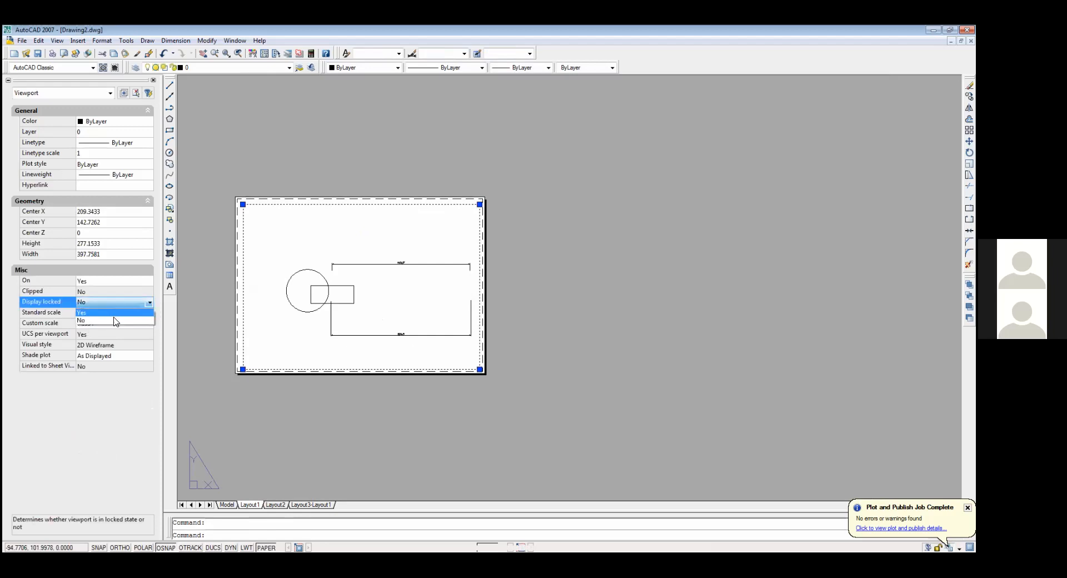
left_click(115, 312)
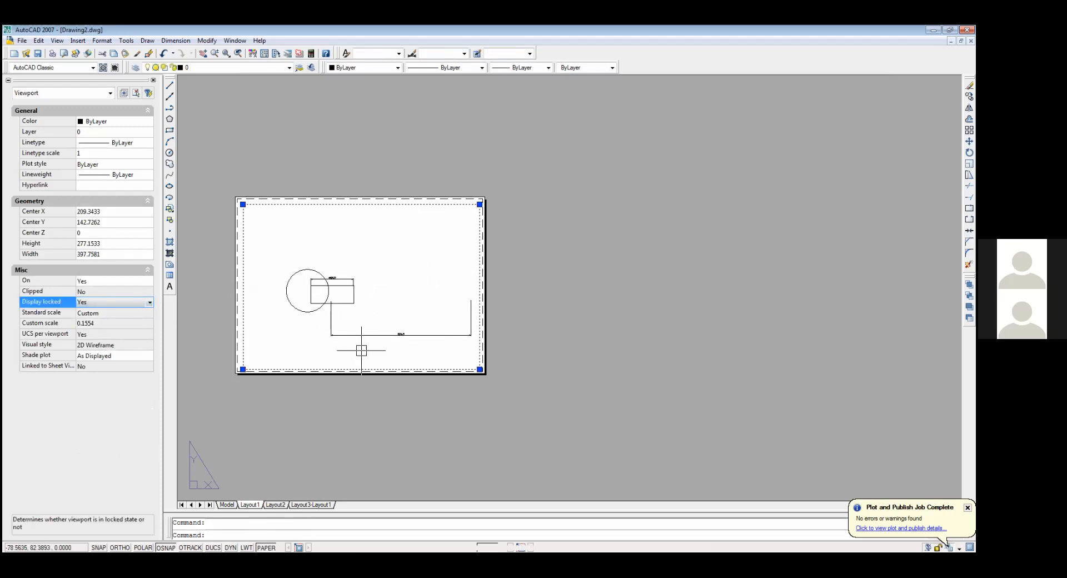
key("Escape")
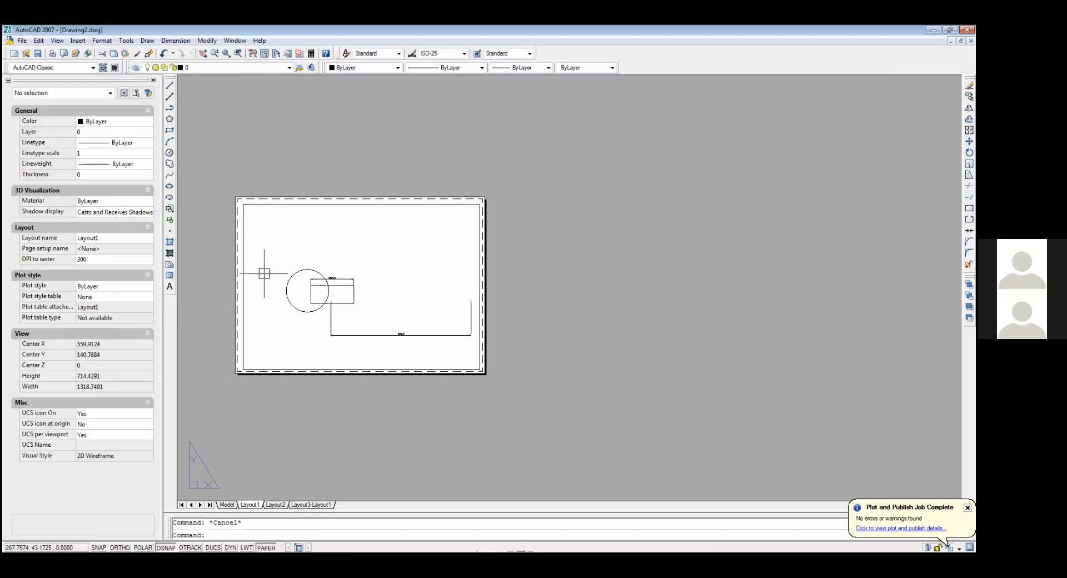
Step: Reselect and clear the viewport border, then zoom and pan the paper sheet to the right
left_click(243, 250)
key("Escape")
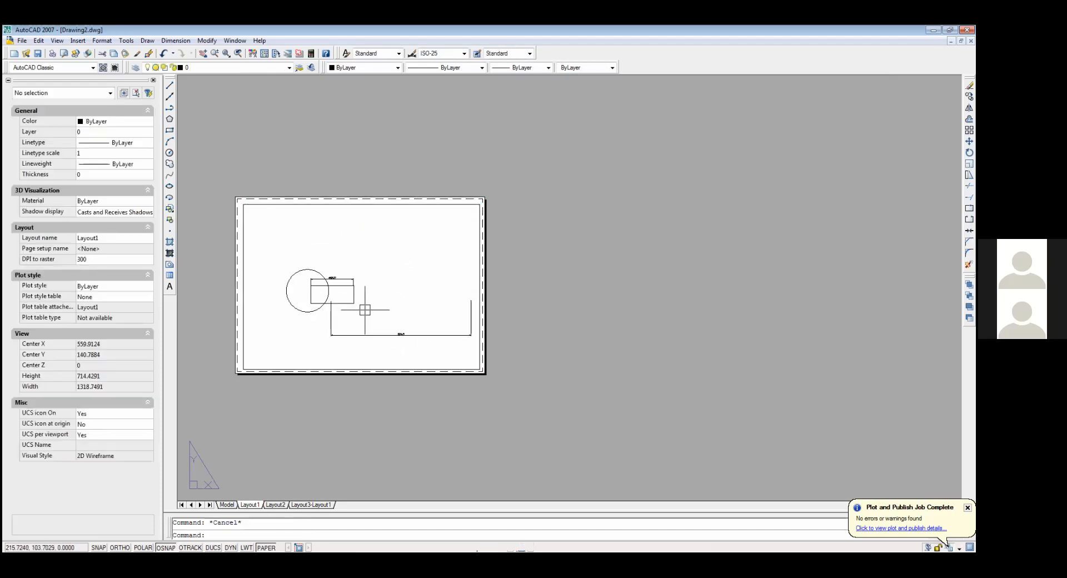
scroll(362, 309, "up", 5)
scroll(364, 311, "down", 4)
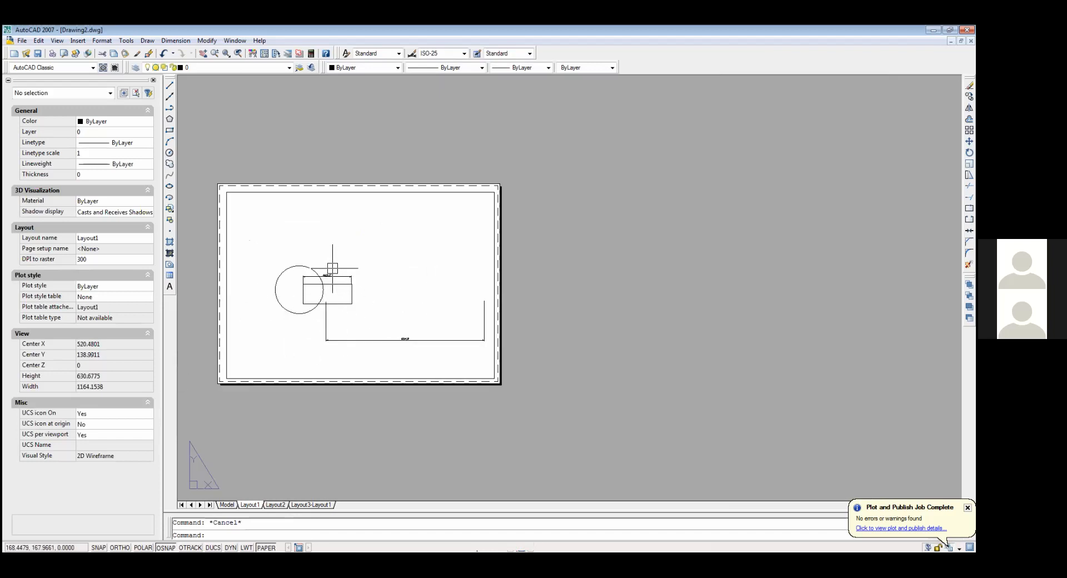
scroll(369, 310, "up", 3)
scroll(372, 311, "down", 5)
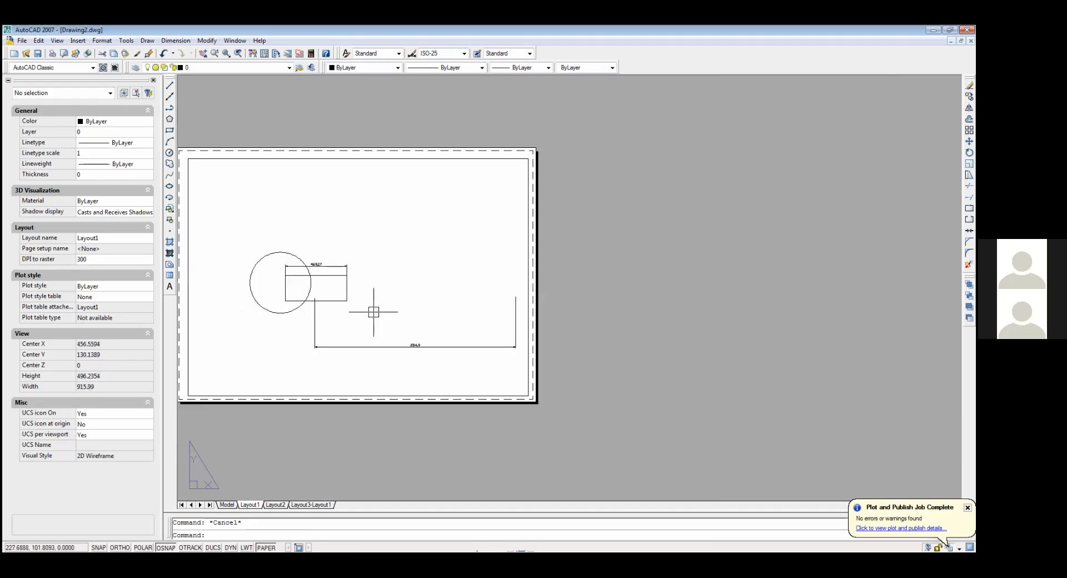
scroll(374, 311, "up", 3)
scroll(375, 311, "down", 2)
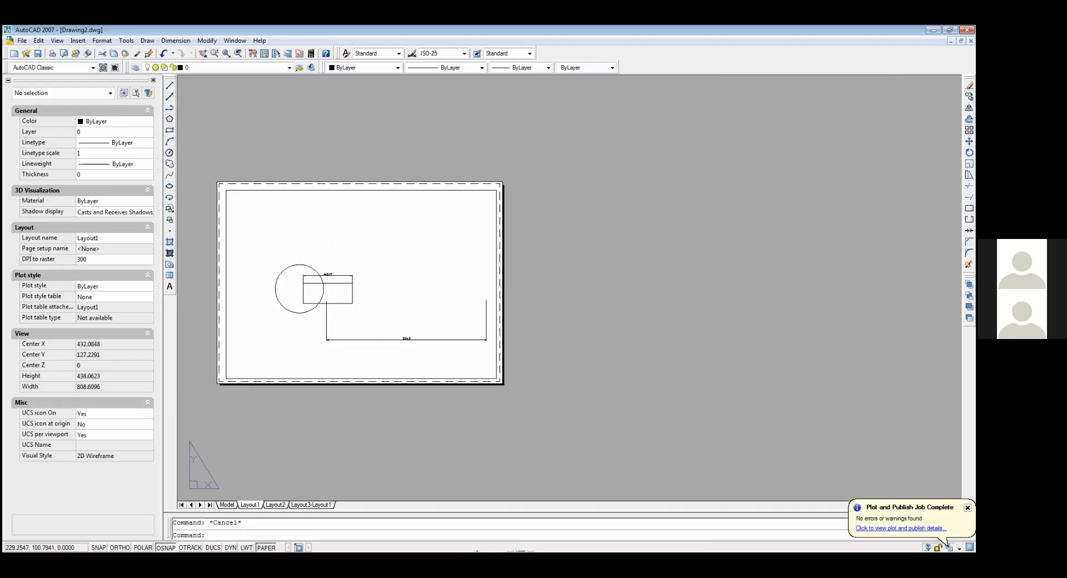
scroll(378, 313, "up", 3)
mouse_move(378, 312)
middle_mouse_down()
mouse_move(385, 328)
mouse_move(491, 315)
middle_mouse_up()
scroll(489, 311, "down", 2)
scroll(489, 311, "up", 3)
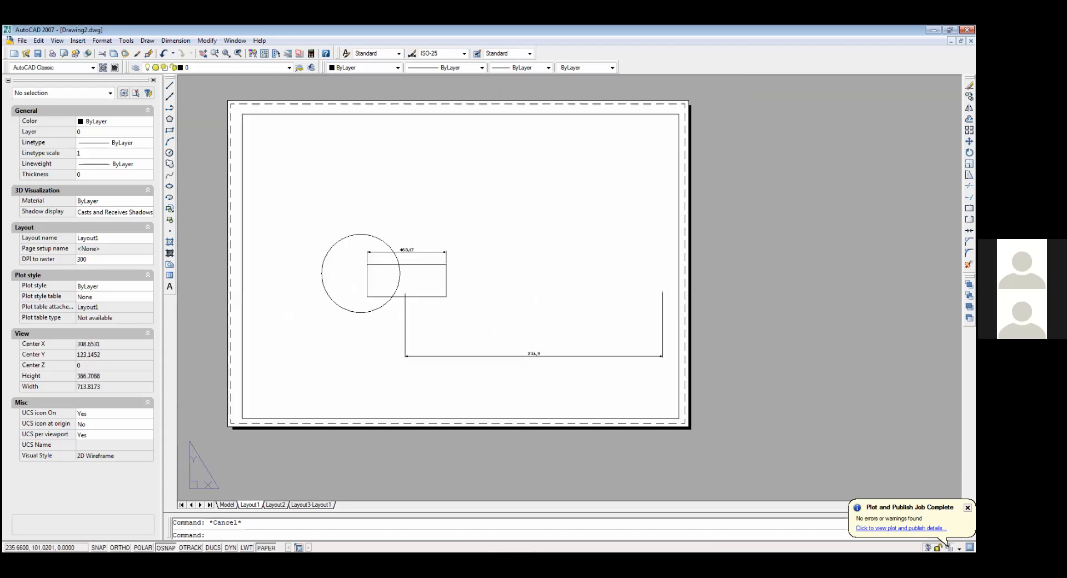
scroll(490, 311, "down", 3)
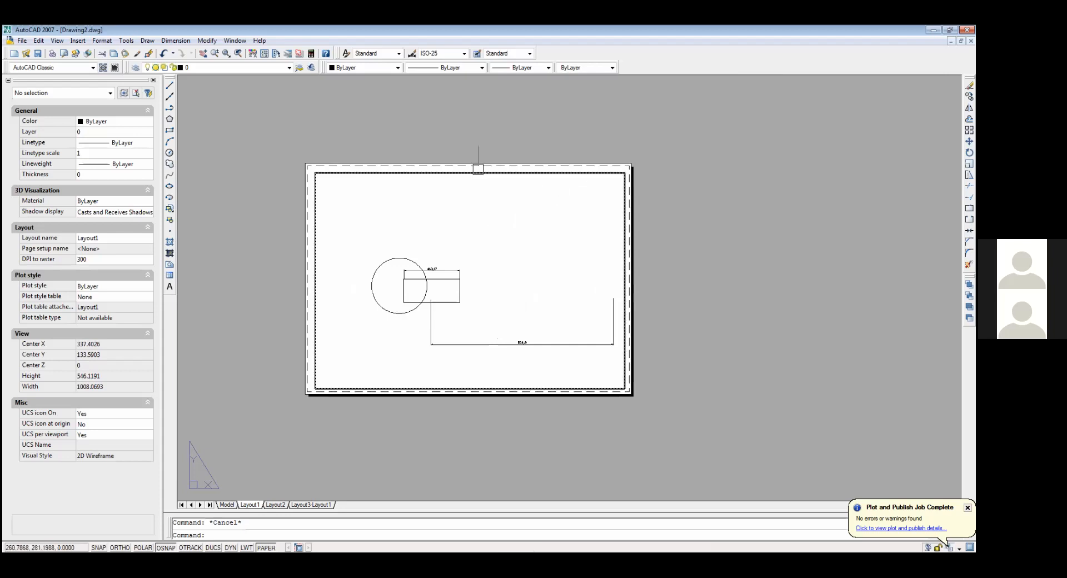
Step: Confirm the Layout1 viewport shows Display locked Yes at scale 0.1554, then switch to Model space
left_click(627, 166)
left_click(604, 161)
left_click(623, 178)
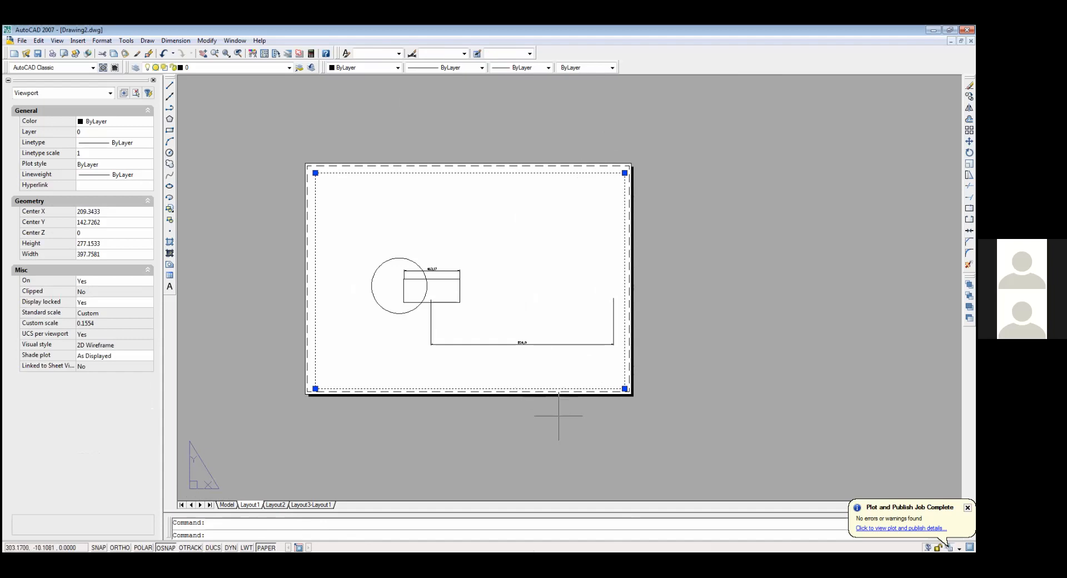
scroll(558, 415, "up", 2)
scroll(556, 422, "down", 5)
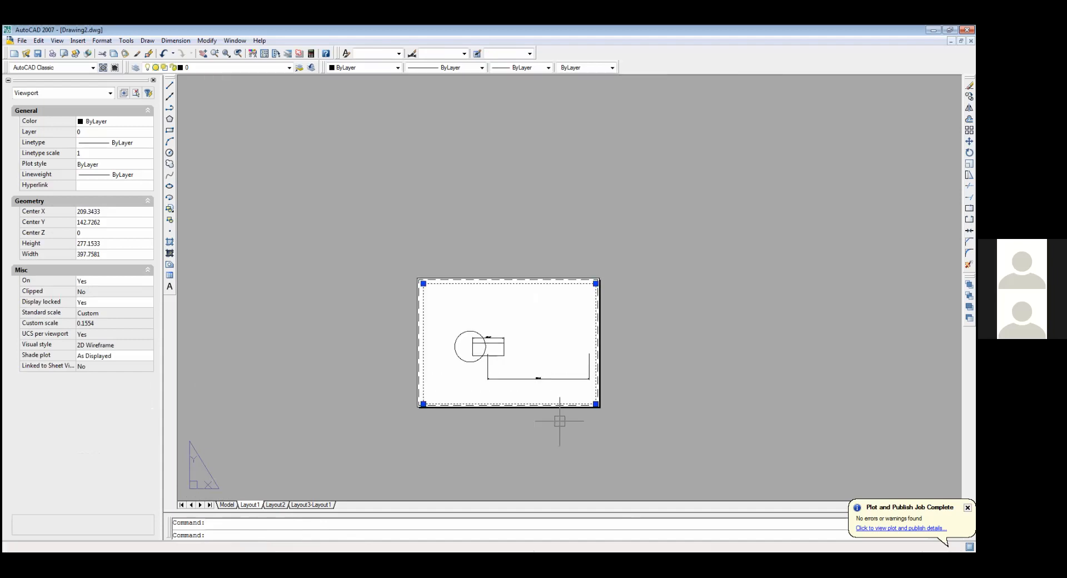
scroll(559, 420, "up", 2)
left_click(227, 504)
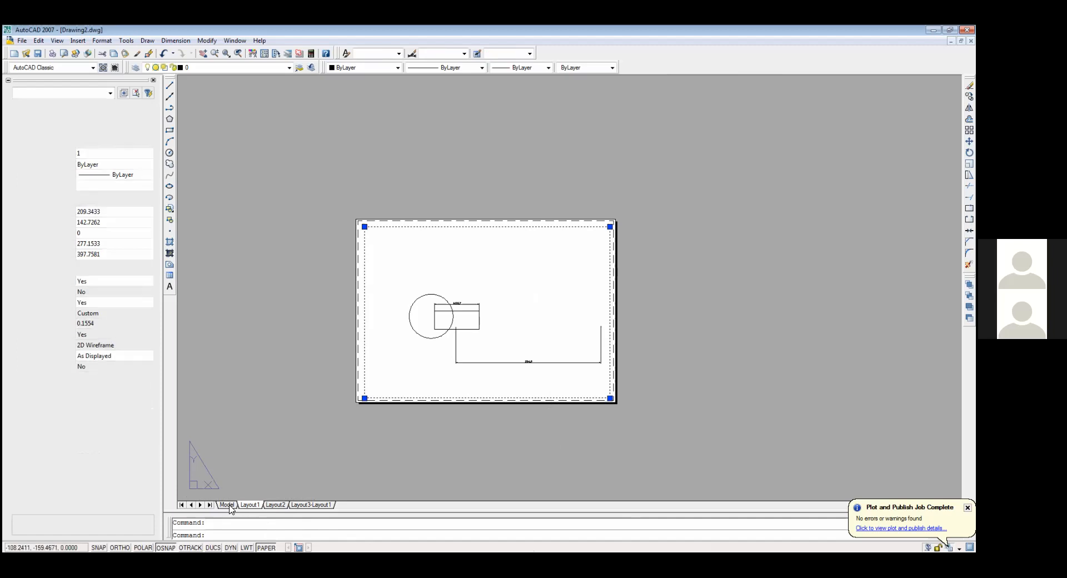
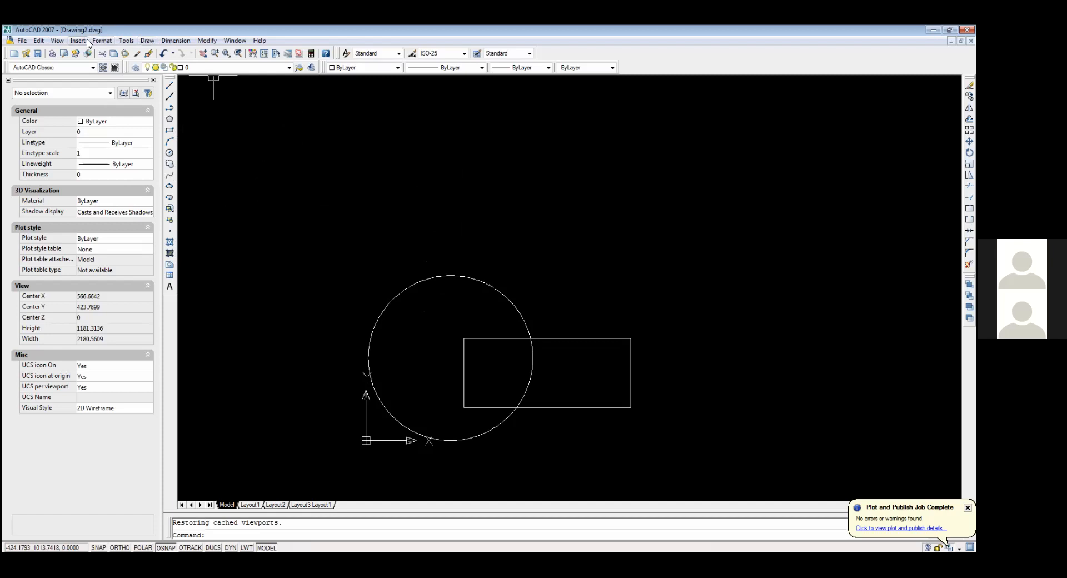
Step: Search the drawing text for 'wall' with Find and Replace, then pan the shapes into position
right_click(315, 174)
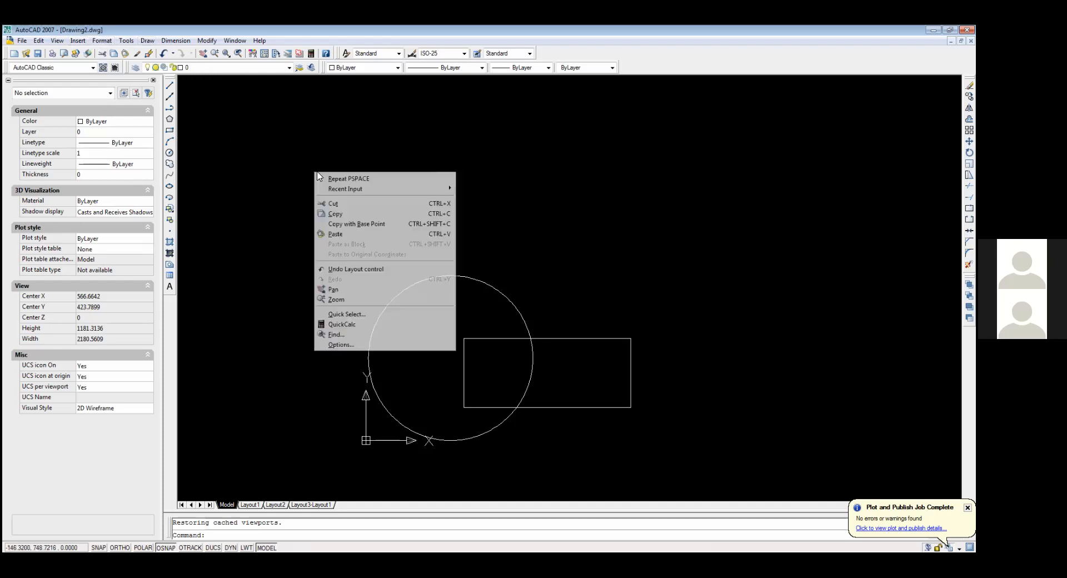
left_click(335, 335)
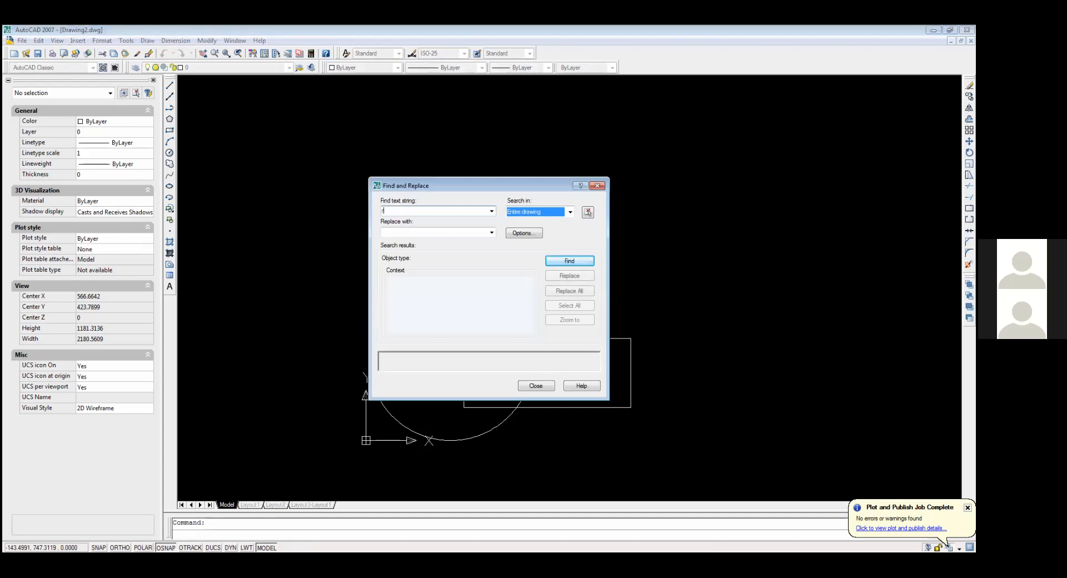
type("wall")
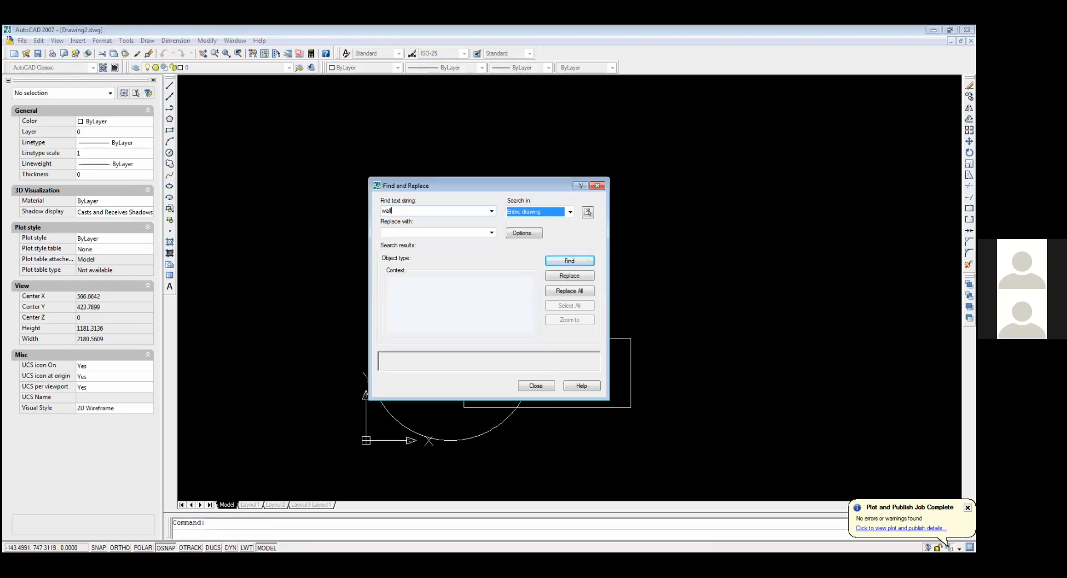
key("Return")
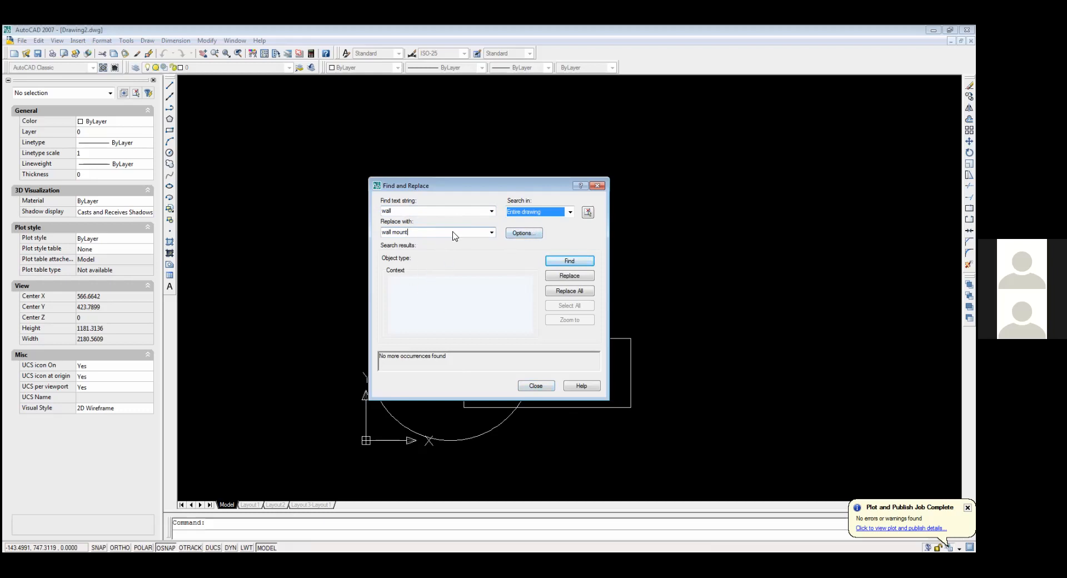
left_click(536, 386)
scroll(444, 262, "down", 2)
mouse_move(501, 310)
middle_mouse_down()
mouse_move(573, 373)
mouse_move(826, 441)
middle_mouse_up()
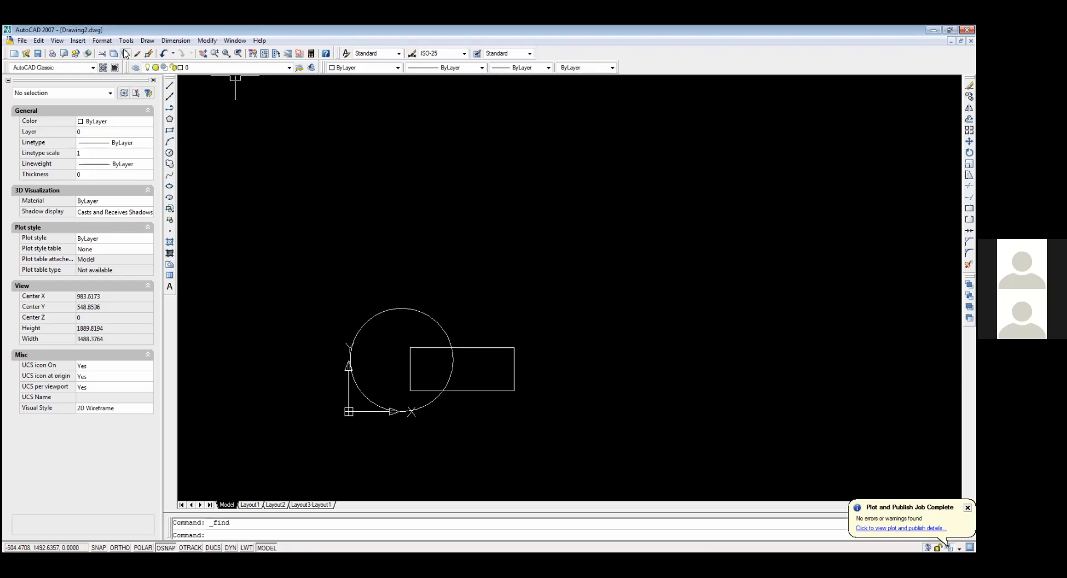
Step: Add multiline text right of the shapes: 'like k=joy iff' followed by two lines holding a name
left_click(78, 41)
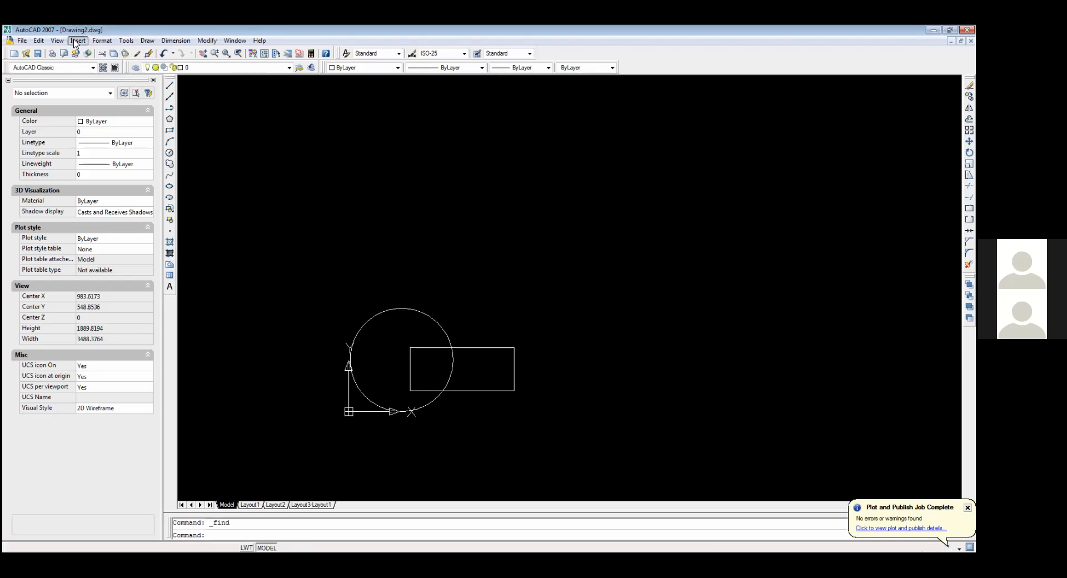
left_click(240, 169)
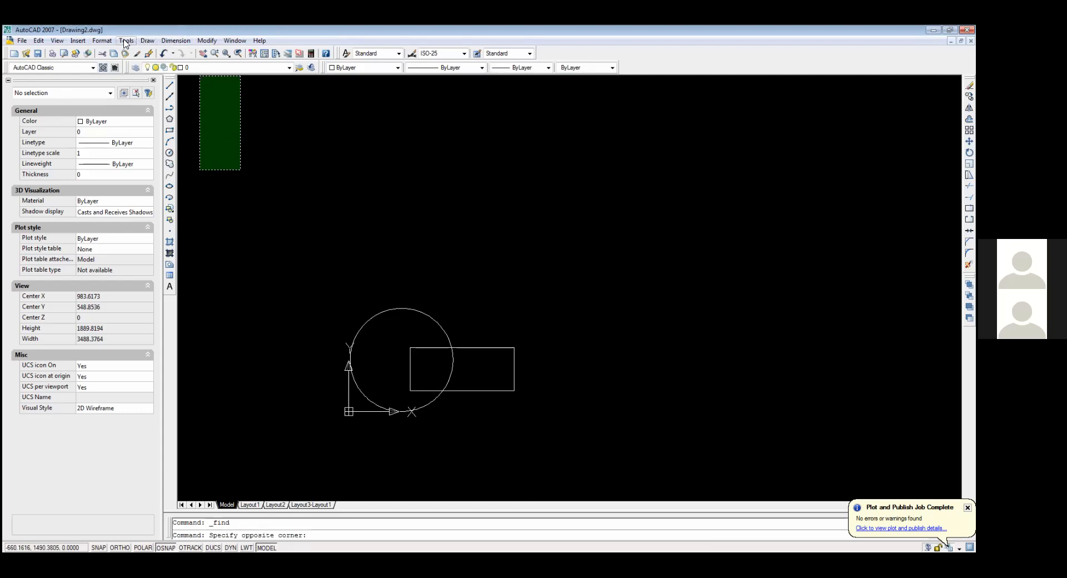
left_click(148, 41)
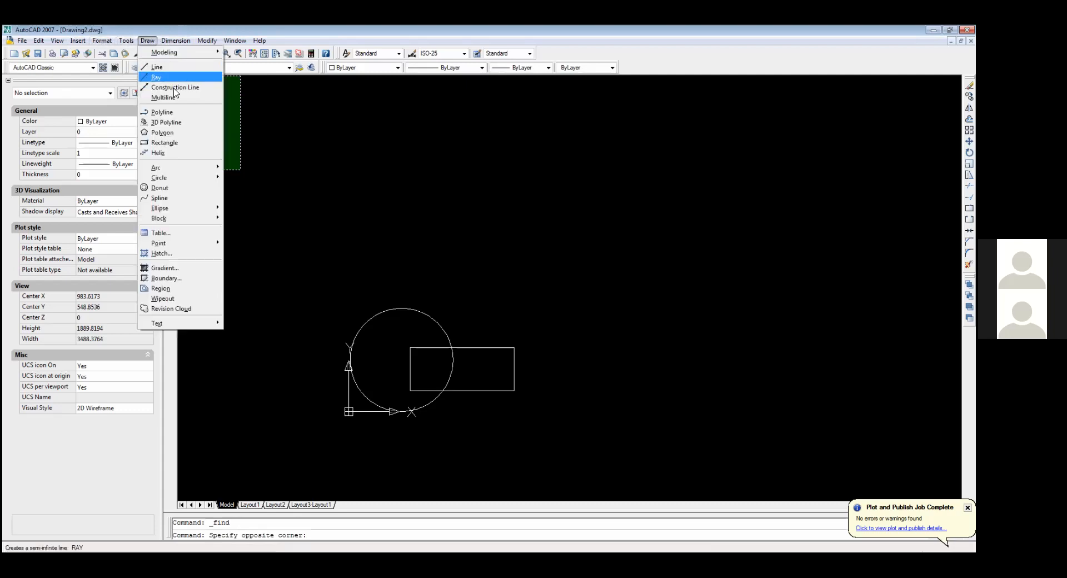
mouse_move(194, 323)
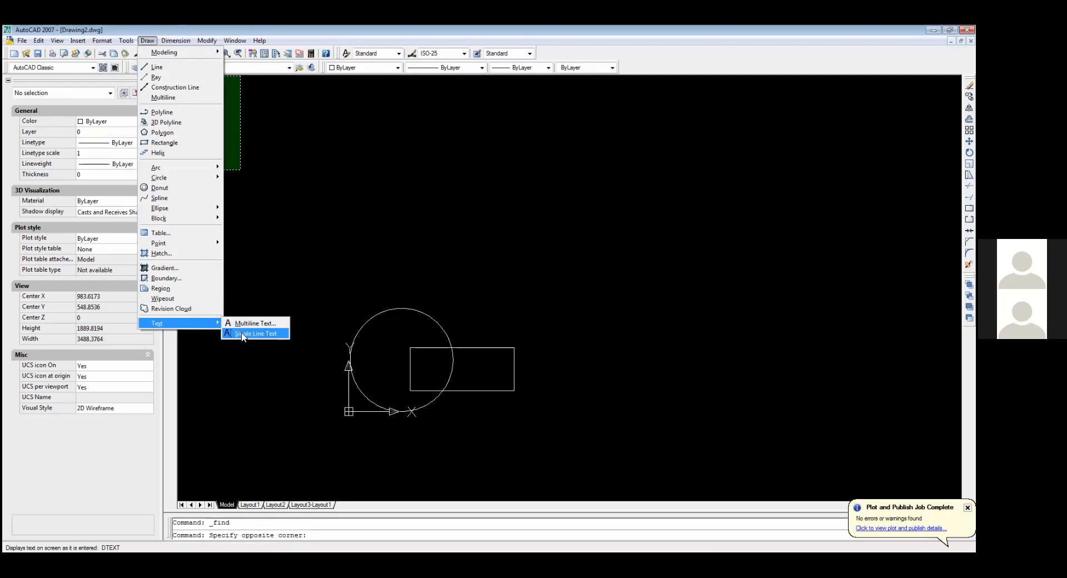
left_click(250, 324)
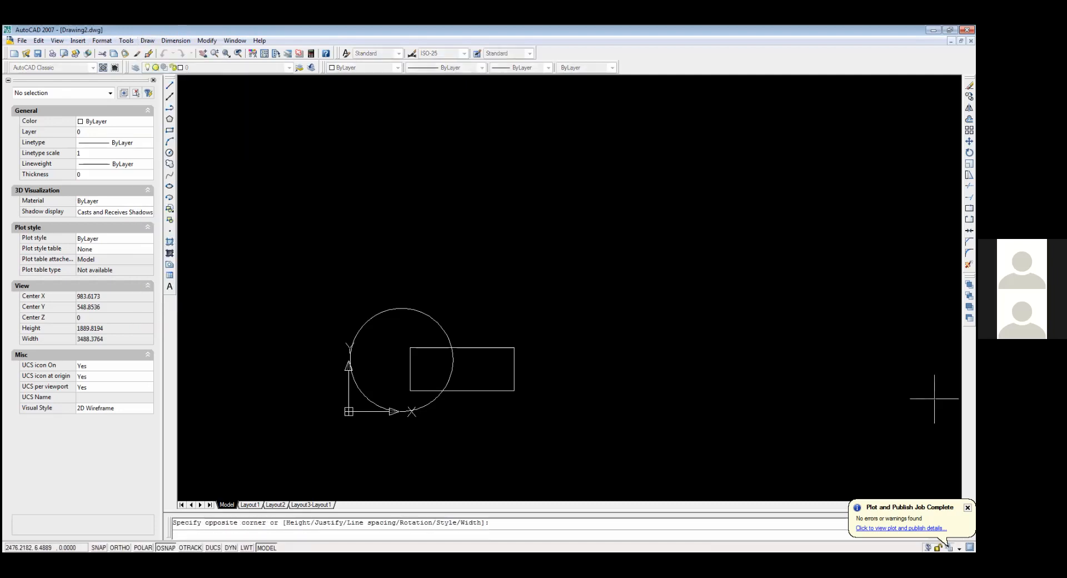
left_click(934, 399)
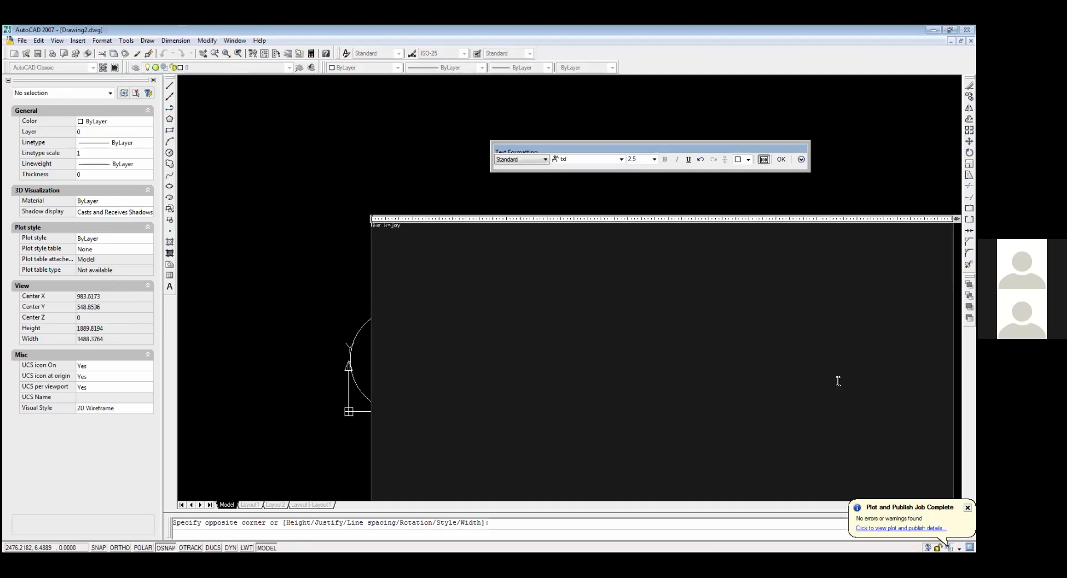
type("ff")
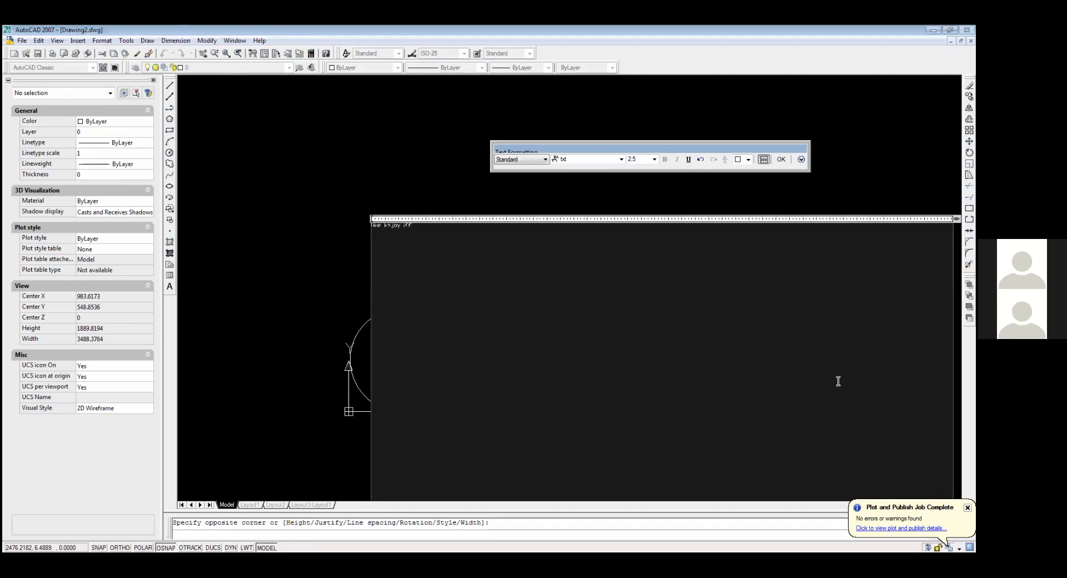
key("Return")
type("solin")
left_click(345, 279)
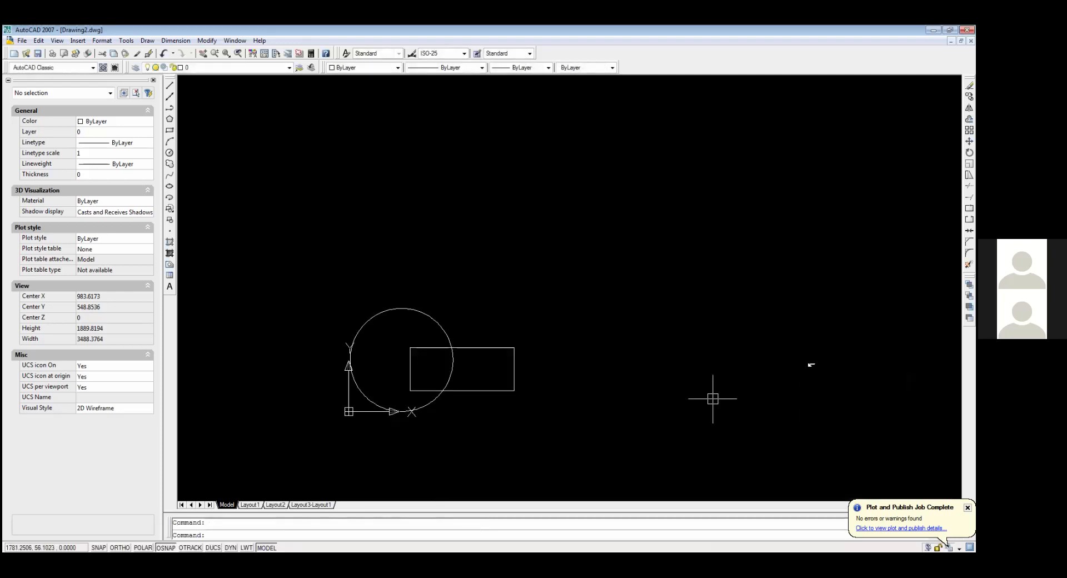
Step: Find the name inside the new multiline text, entering a replacement and searching until no occurrences remain
right_click(623, 398)
left_click(653, 376)
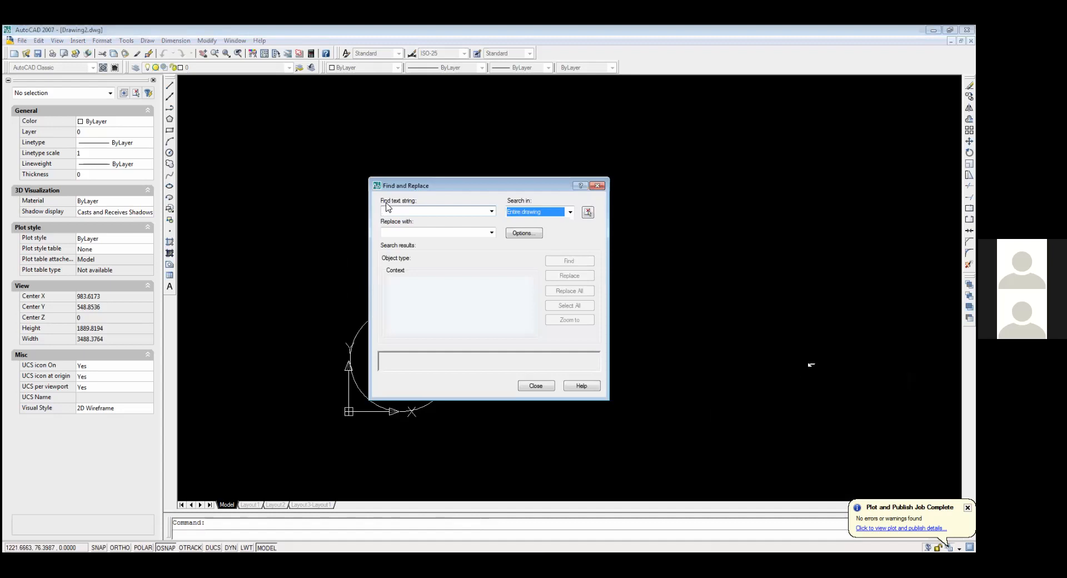
type("salim")
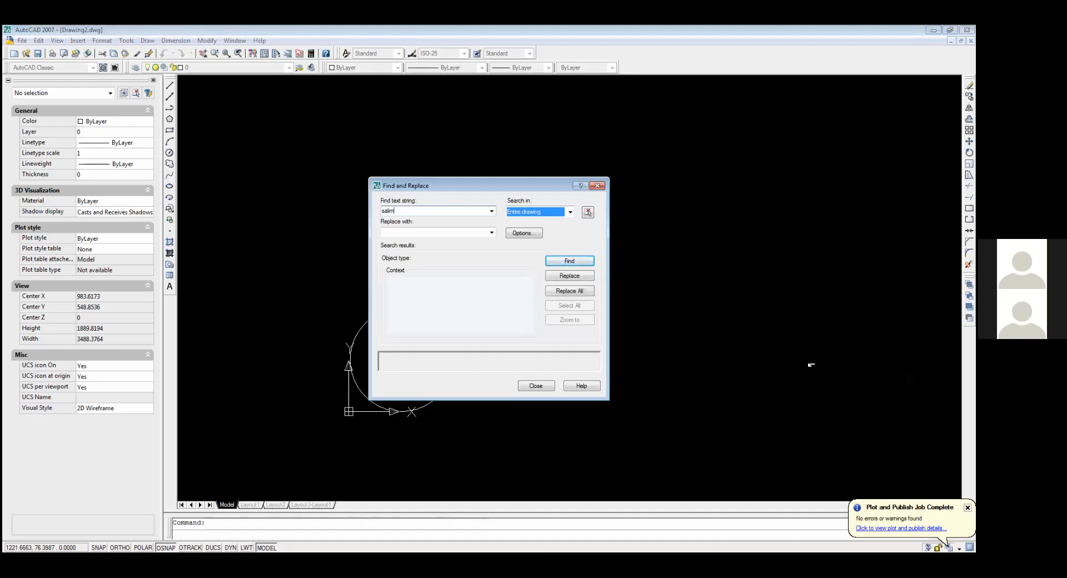
key("Return")
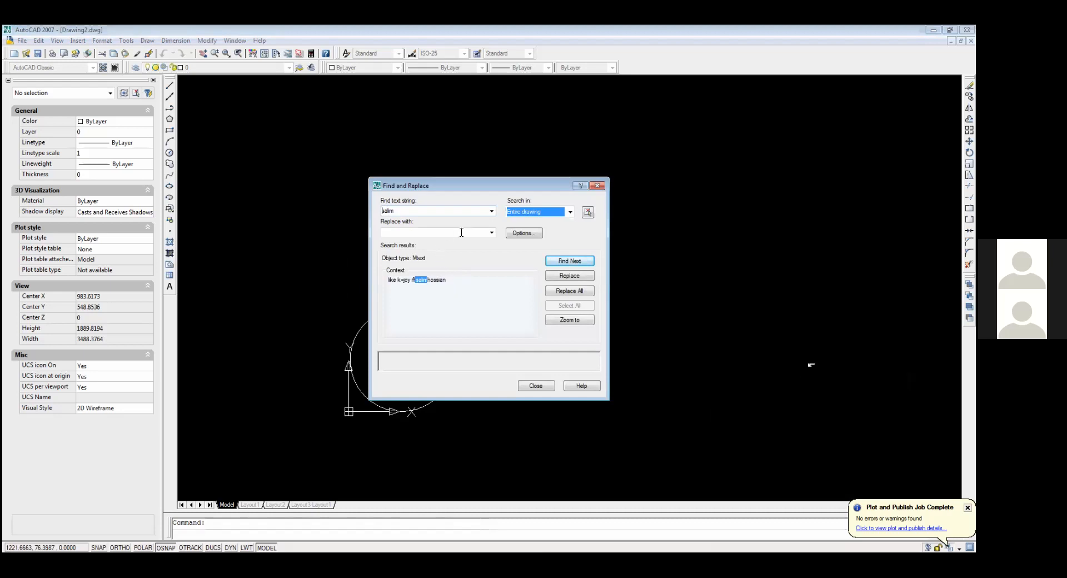
left_click(490, 232)
left_click(471, 234)
type("jot")
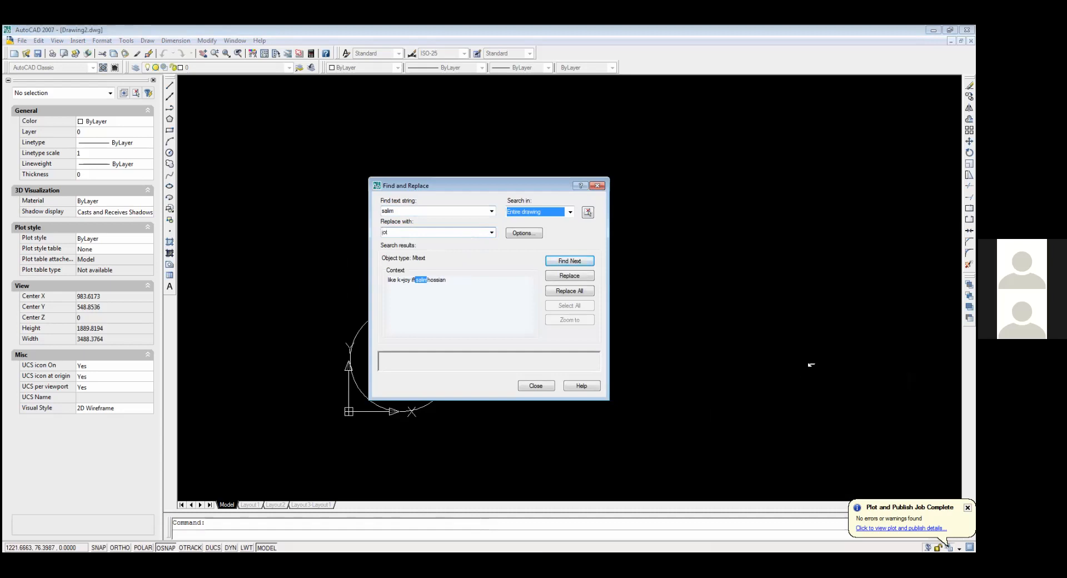
key("Return")
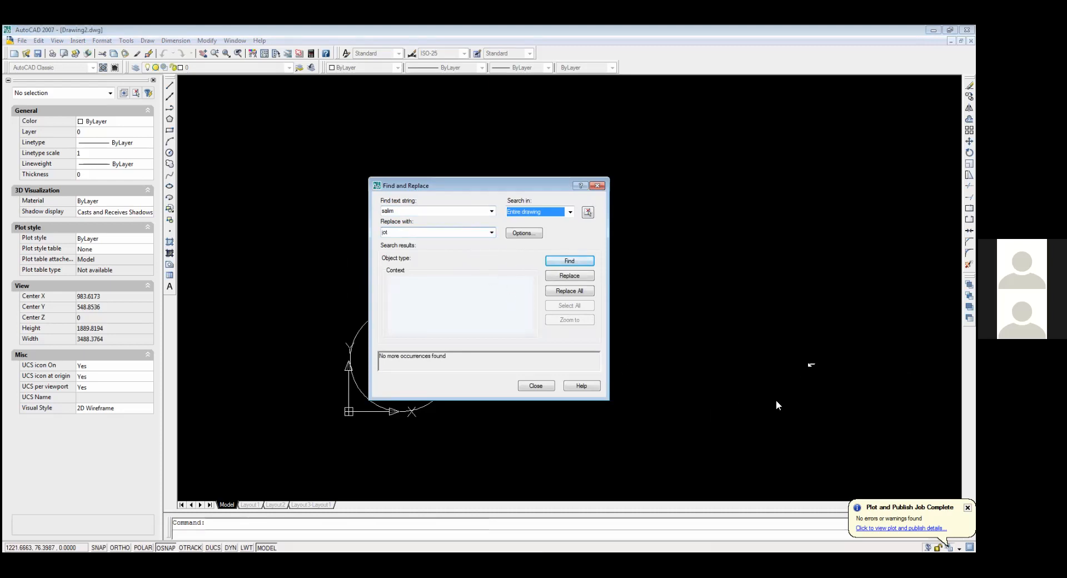
left_click(535, 386)
scroll(810, 364, "up", 2)
Step: Pan and zoom until the three-line text block is in view
middle_click_drag(845, 419, 815, 413)
scroll(816, 410, "up", 2)
scroll(815, 410, "up", 5)
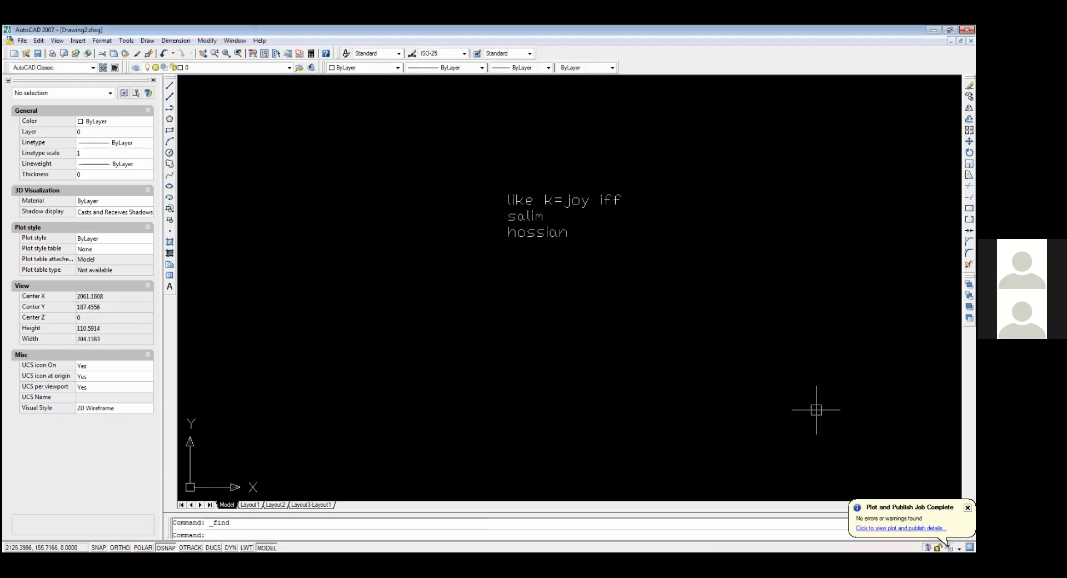
scroll(815, 410, "down", 2)
scroll(815, 410, "up", 3)
scroll(814, 410, "down", 4)
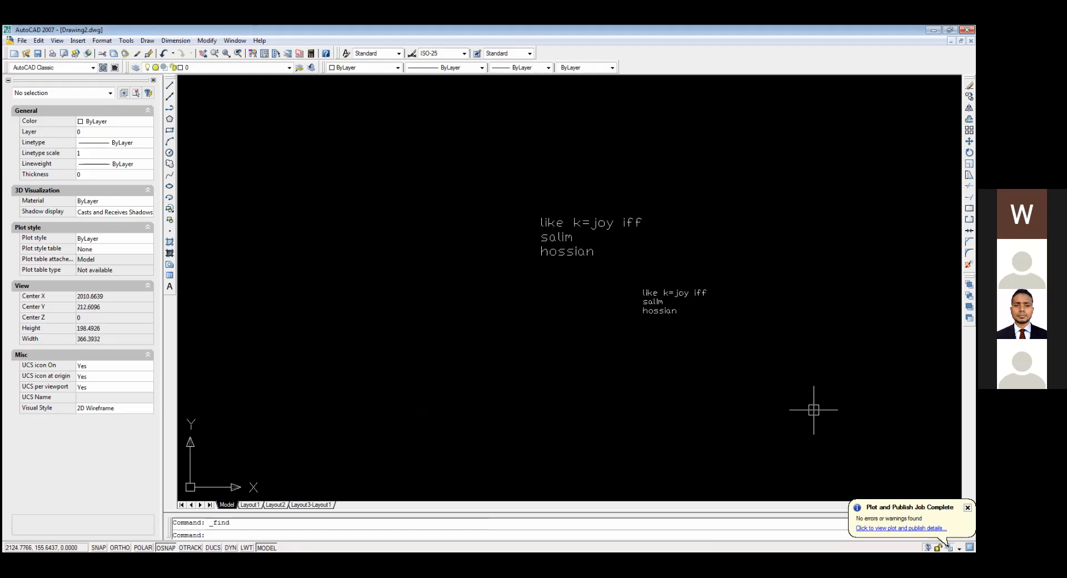
scroll(683, 293, "up", 3)
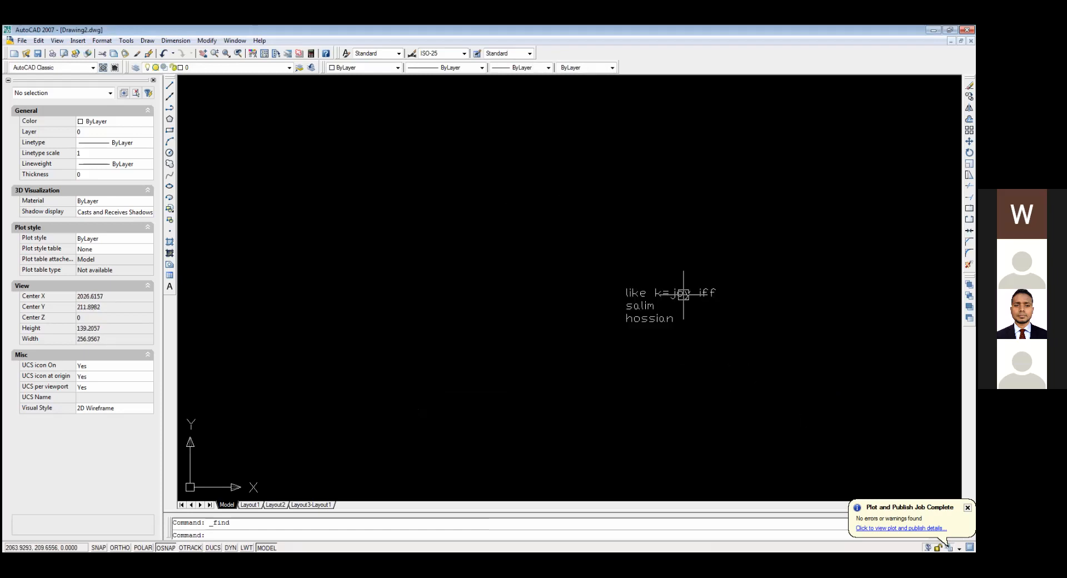
scroll(683, 295, "down", 4)
scroll(684, 295, "down", 8)
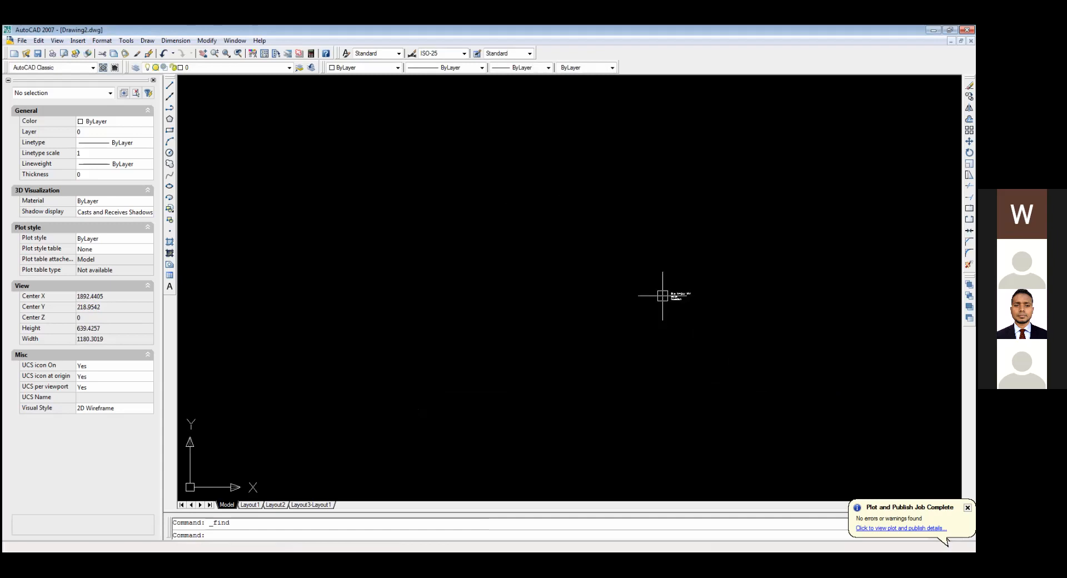
scroll(620, 308, "up", 1)
scroll(621, 308, "up", 5)
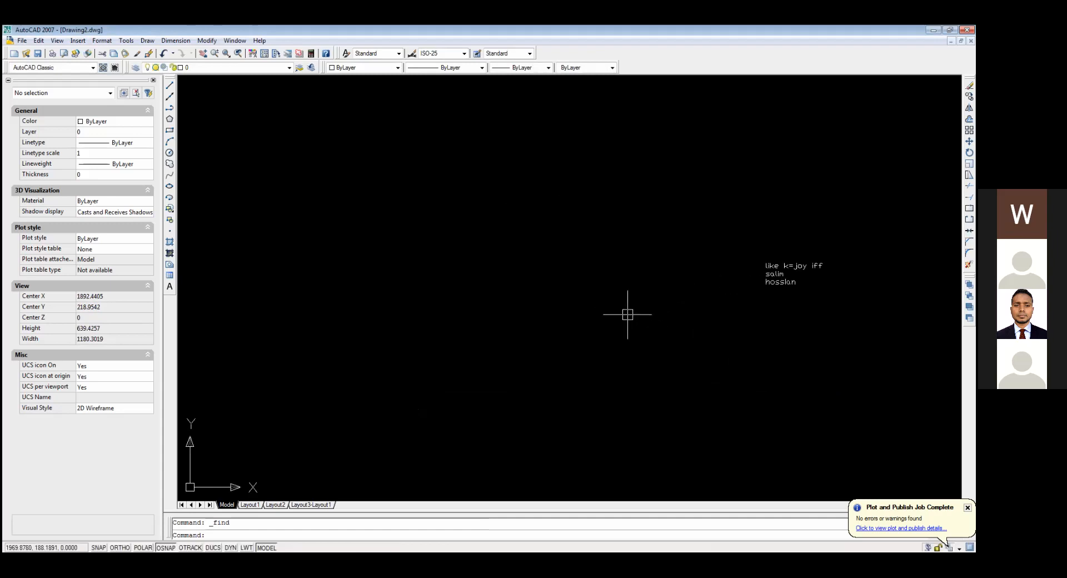
Step: Switch the multiline text to the IFF text style, enlarging it to height 5
left_click(745, 308)
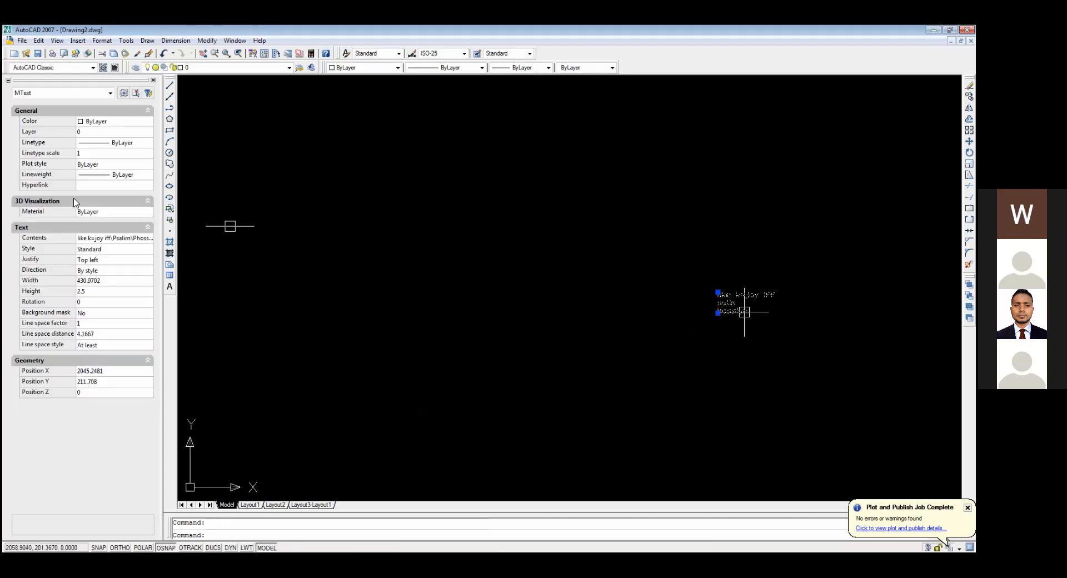
left_click(106, 252)
left_click(110, 253)
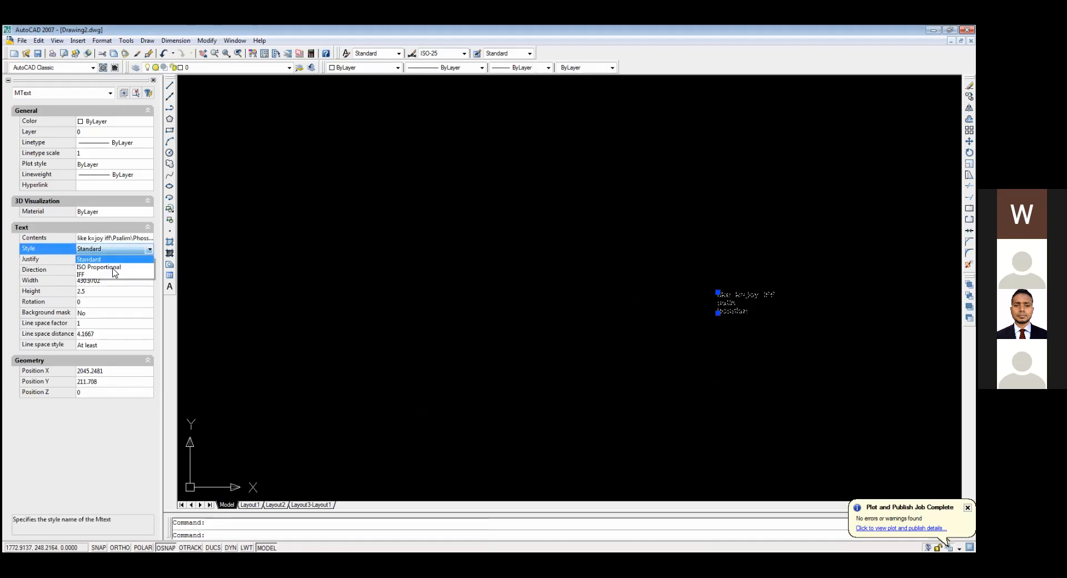
left_click(113, 274)
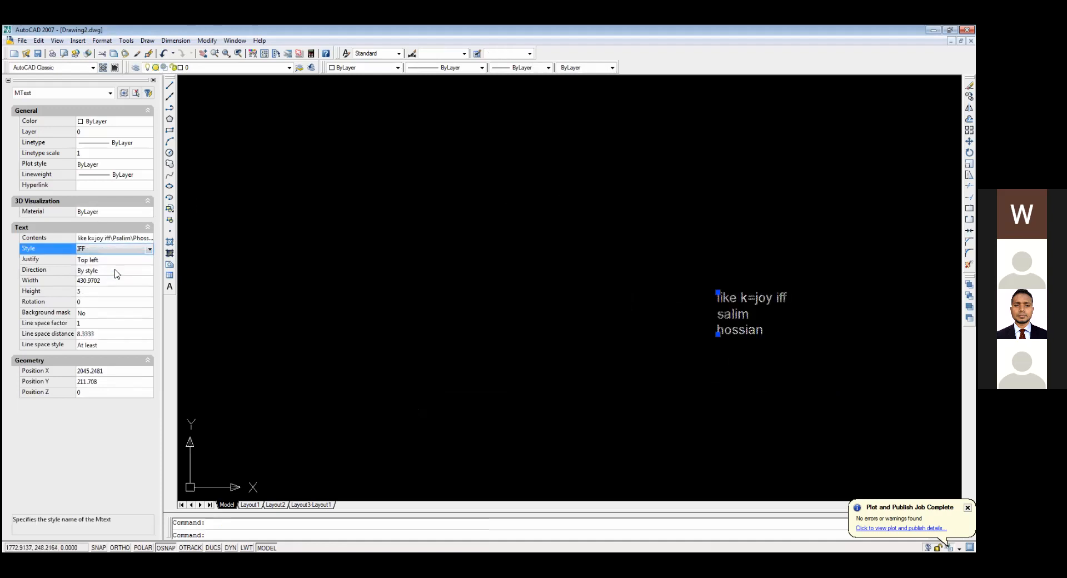
left_click(109, 261)
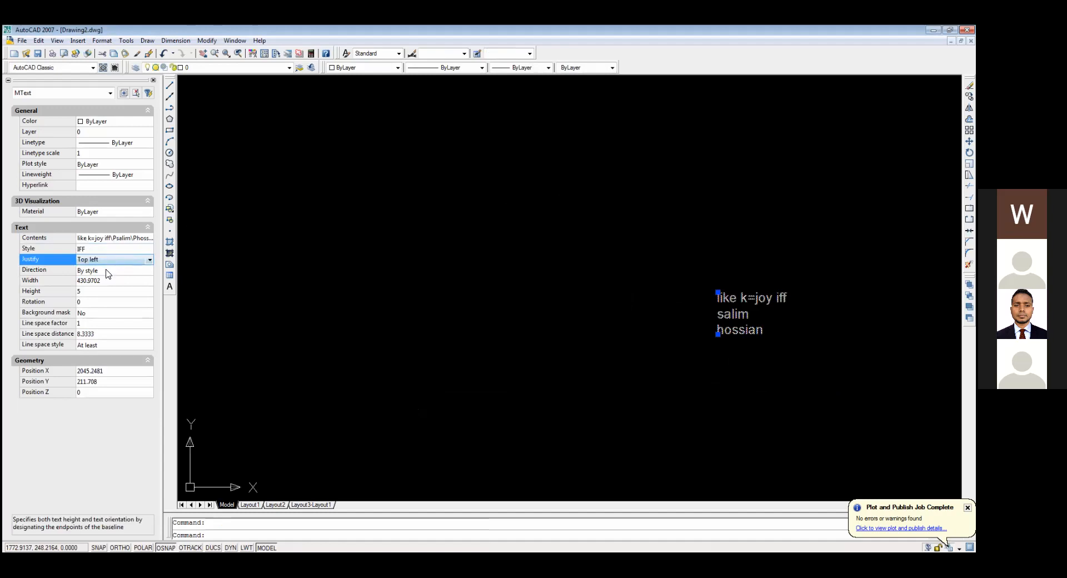
left_click(109, 280)
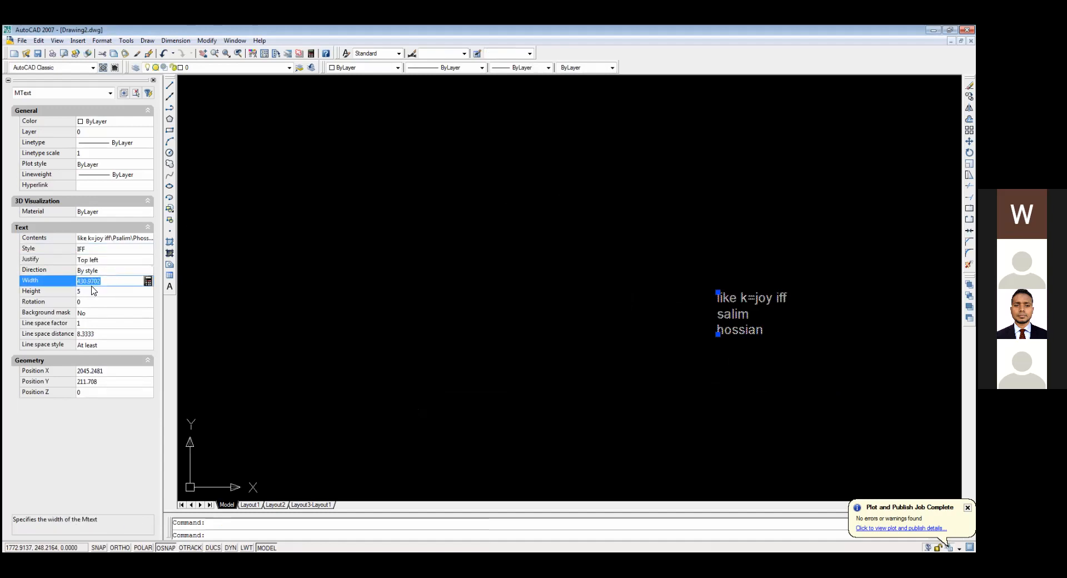
left_click(91, 291)
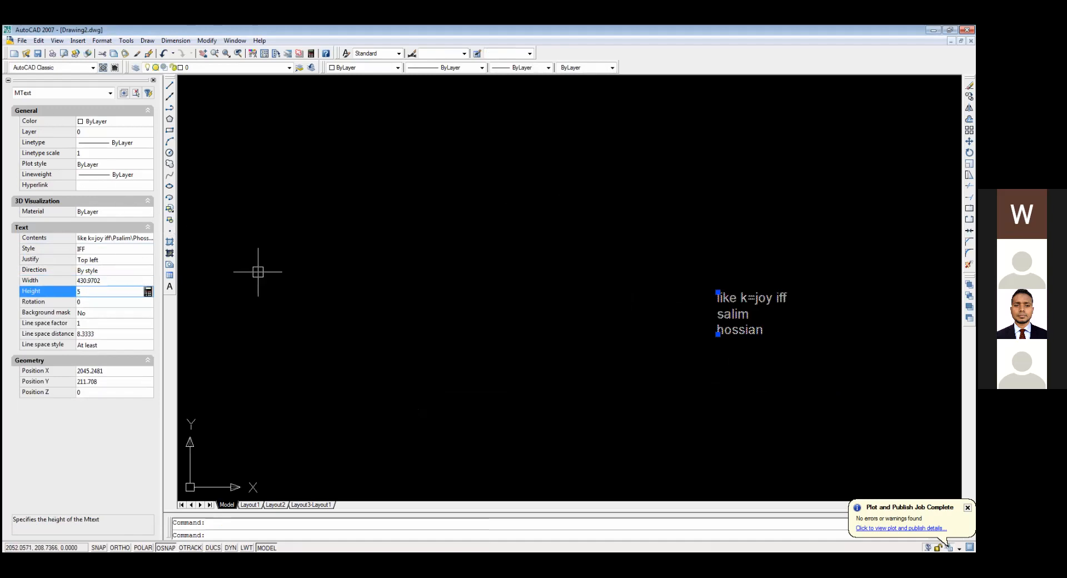
key("Escape")
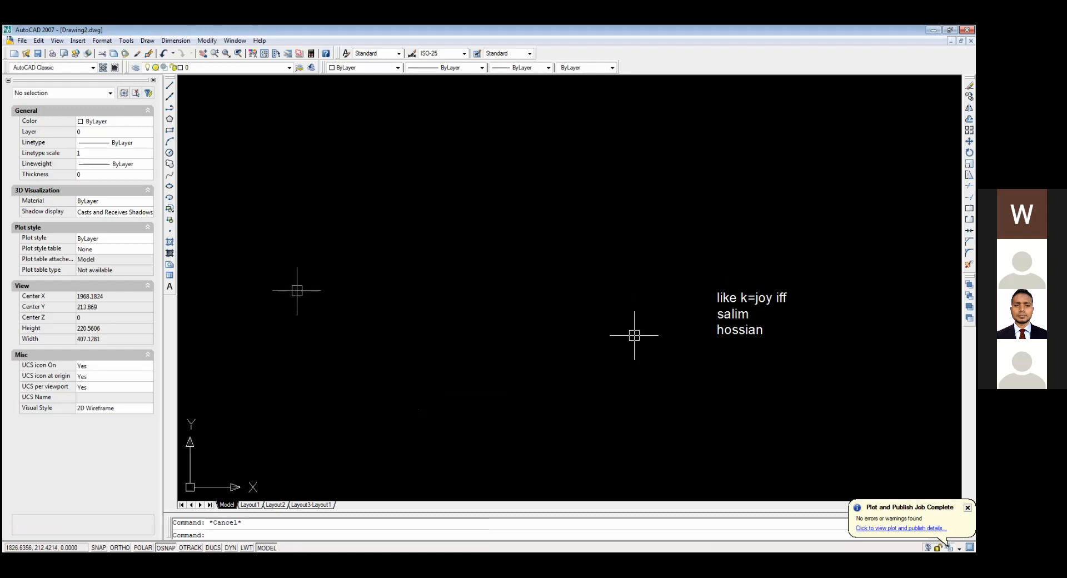
Step: Draw a circle left of the text and a sloping line above it
left_click(170, 154)
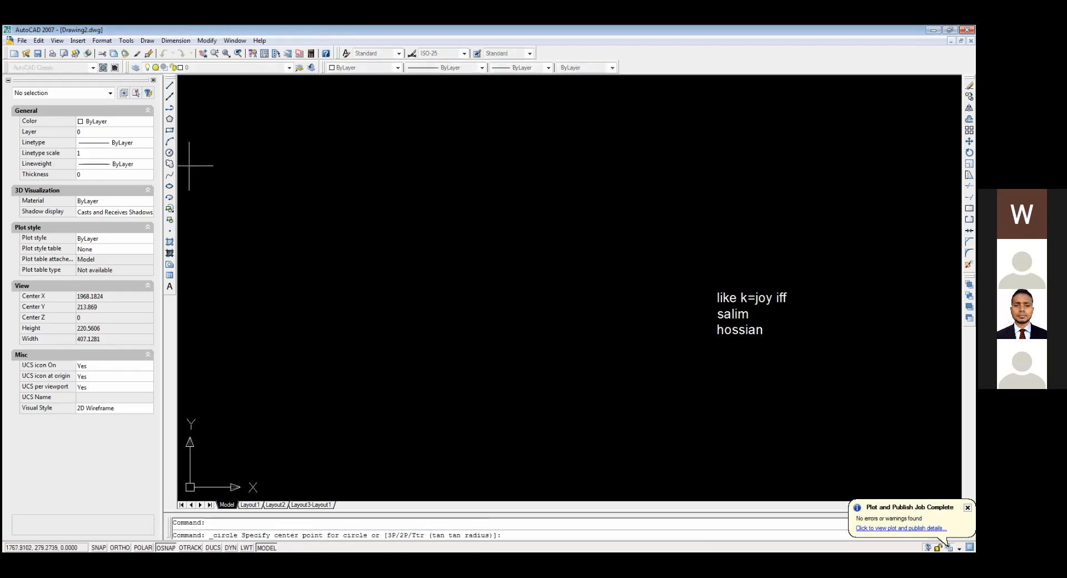
left_click(406, 259)
left_click(496, 310)
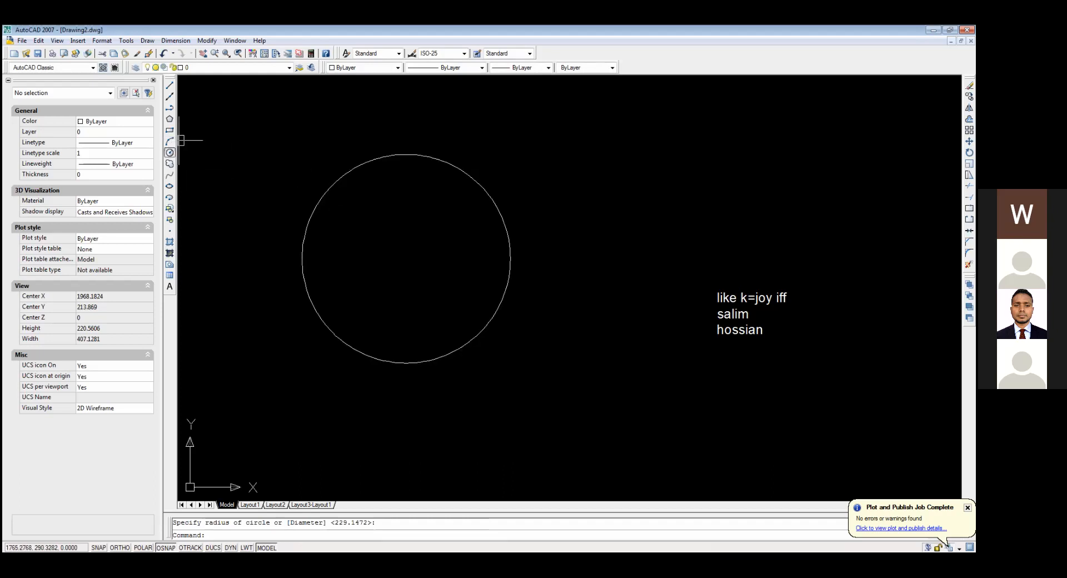
left_click(170, 151)
left_click(169, 97)
left_click(641, 231)
left_click(850, 293)
key("Return")
Step: Set the 112.4853-long line's colour to Red in Properties, then reselect it
left_click(769, 269)
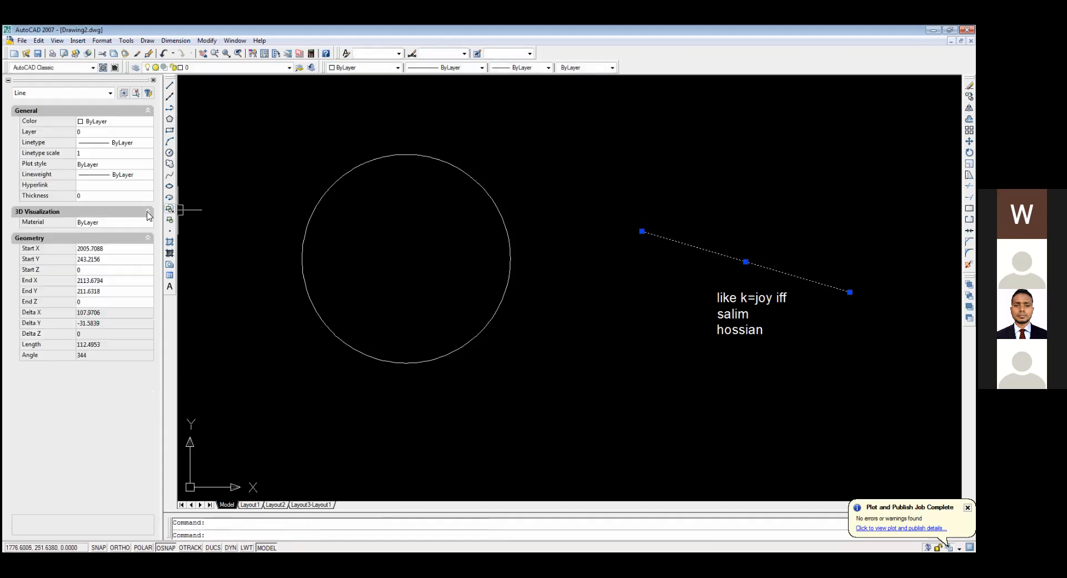
left_click(114, 124)
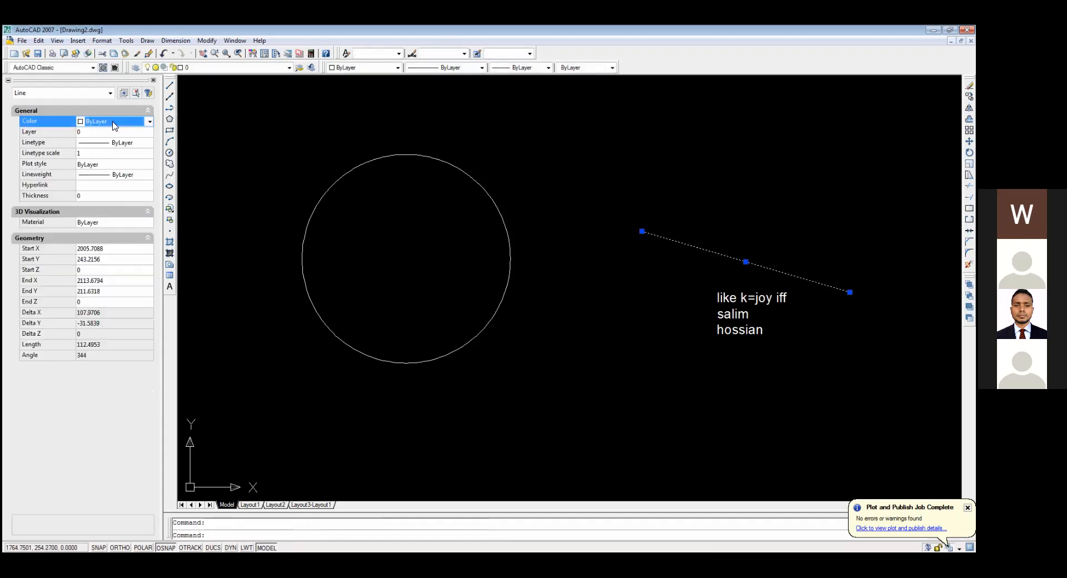
left_click(114, 125)
left_click(116, 150)
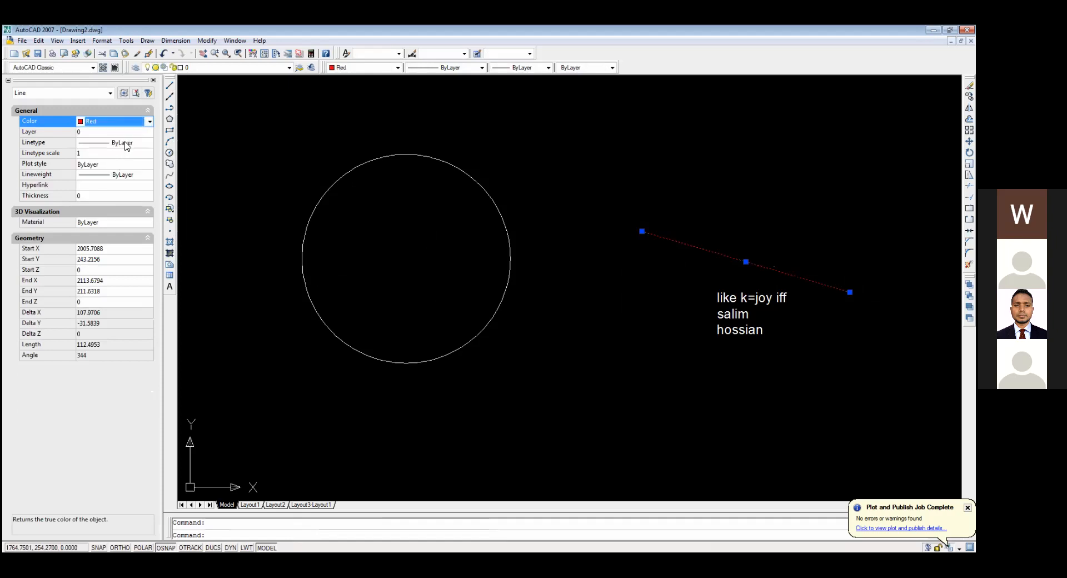
left_click(127, 144)
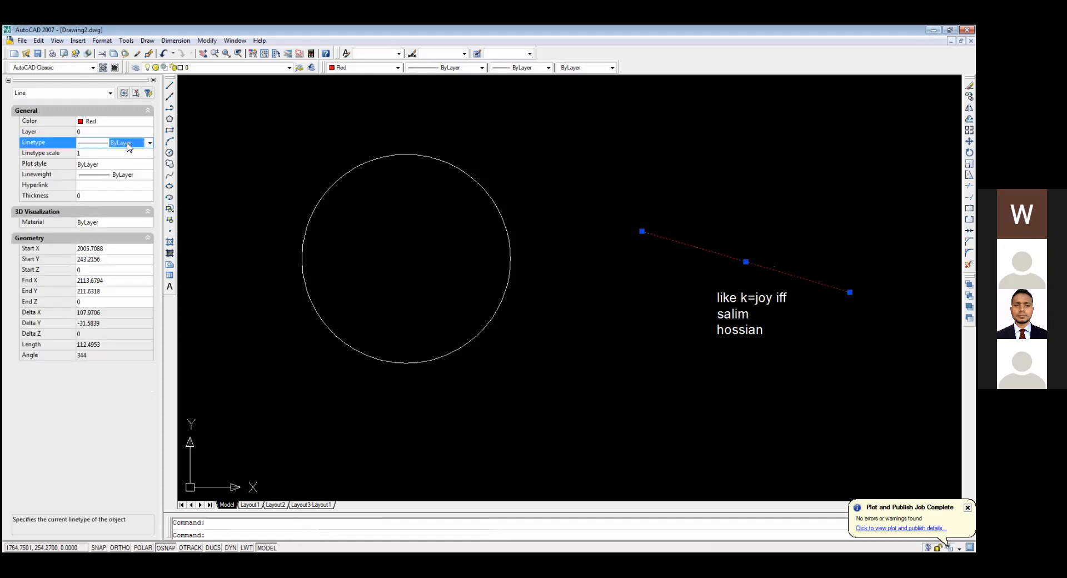
left_click(123, 175)
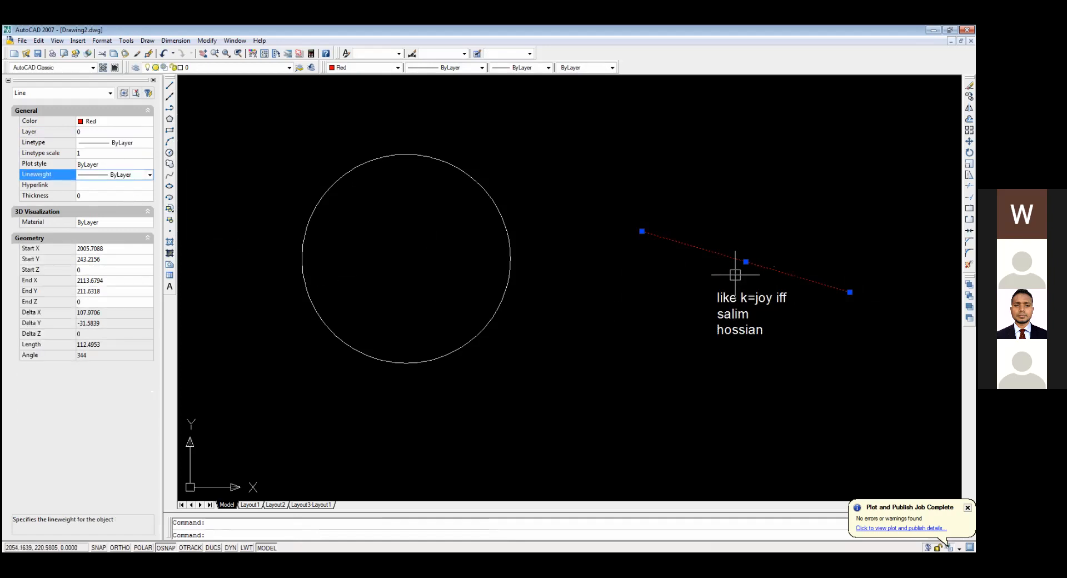
key("Escape")
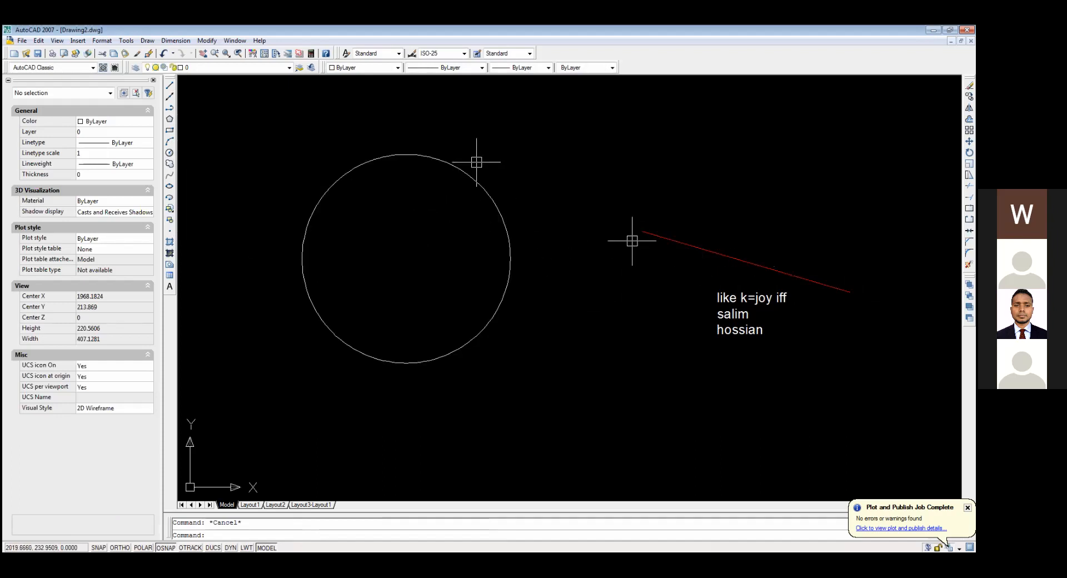
left_click(684, 243)
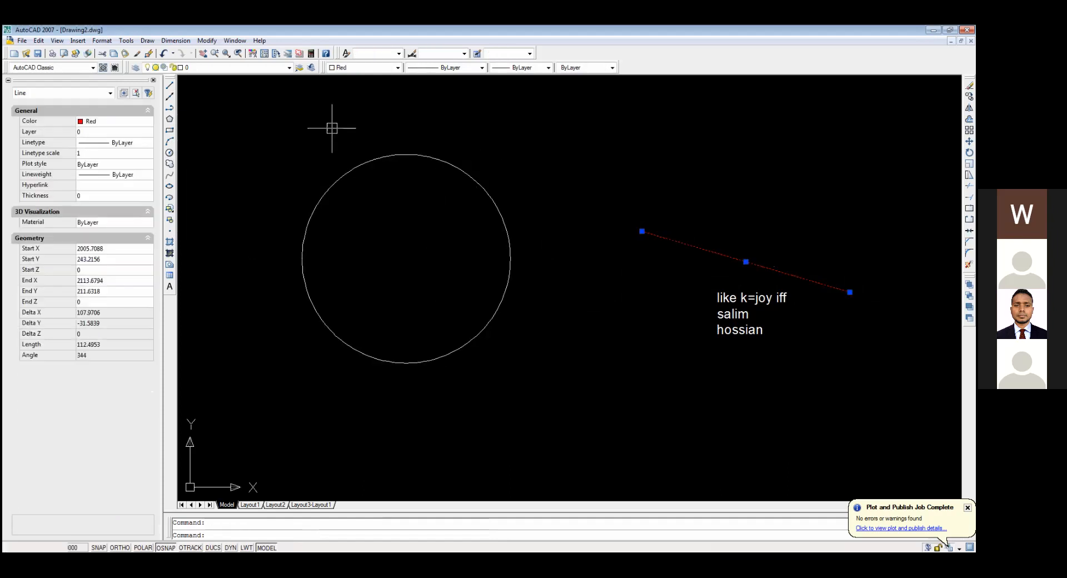
Step: Copy the red line's colour onto the circle with Match Properties
left_click(207, 40)
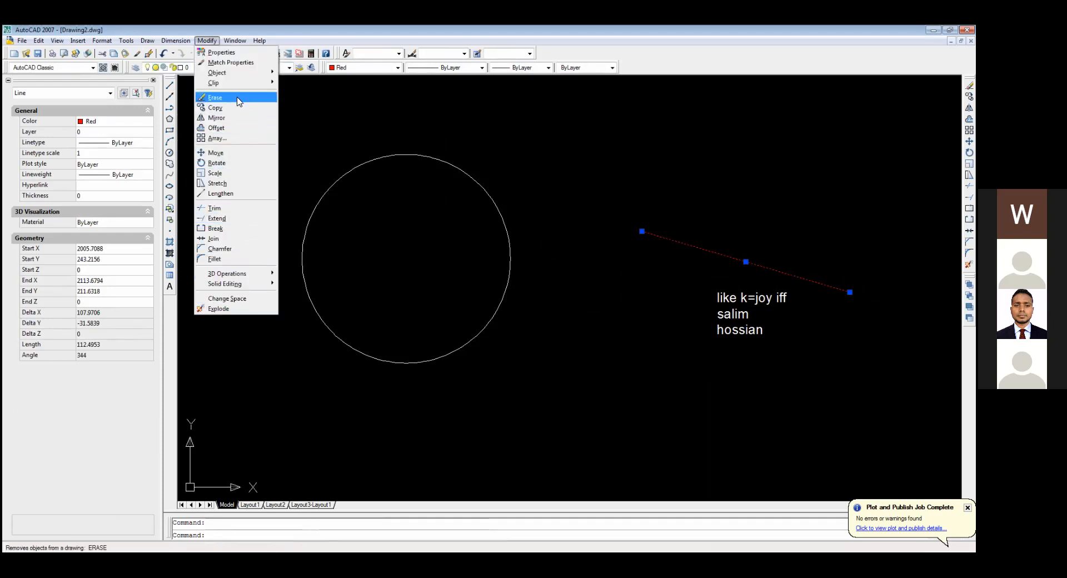
left_click(231, 53)
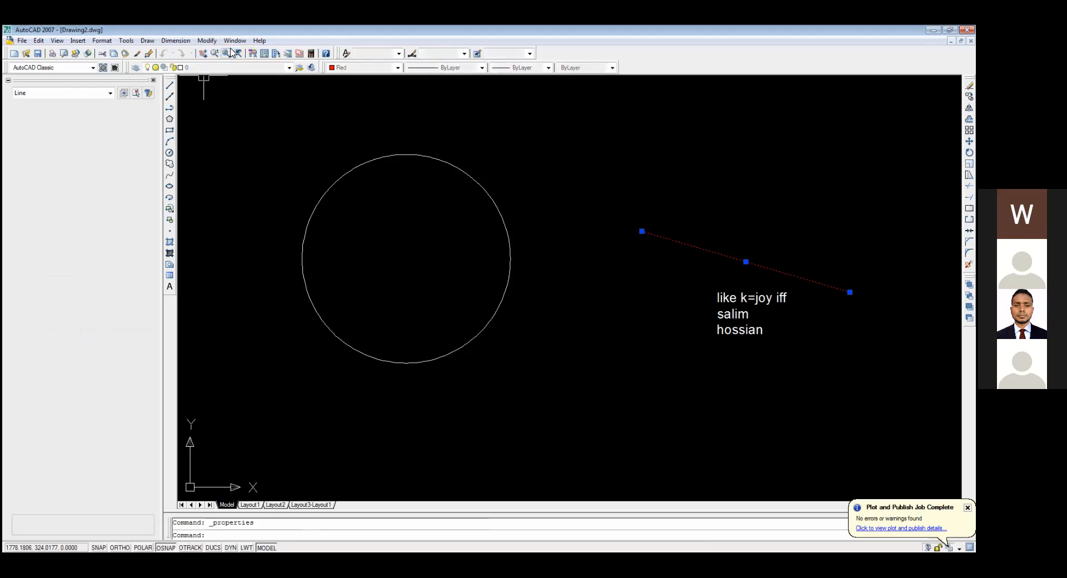
left_click(207, 41)
left_click(228, 64)
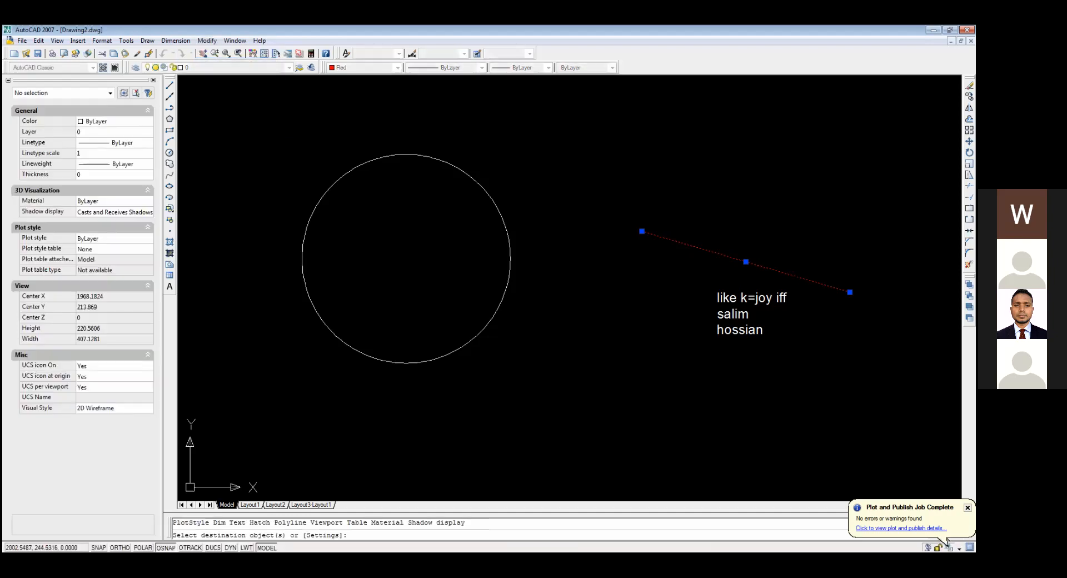
left_click(477, 177)
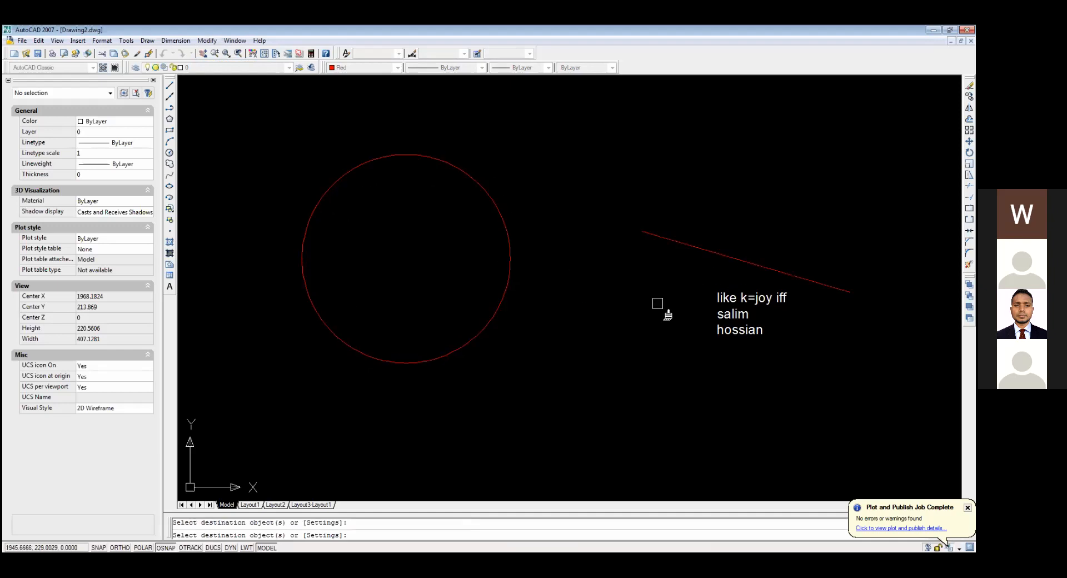
key("Return")
key("Return")
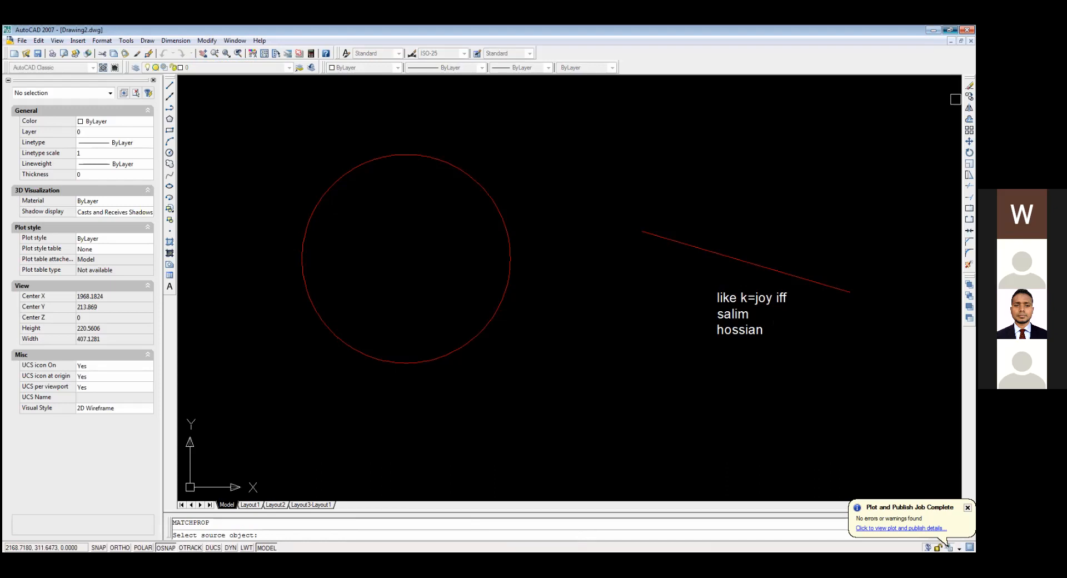
key("Escape")
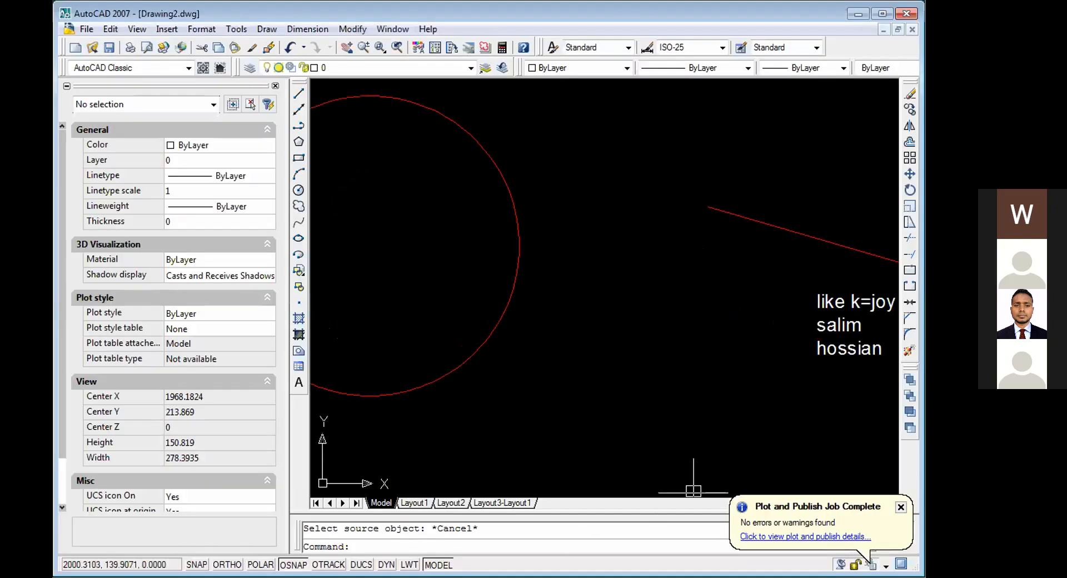